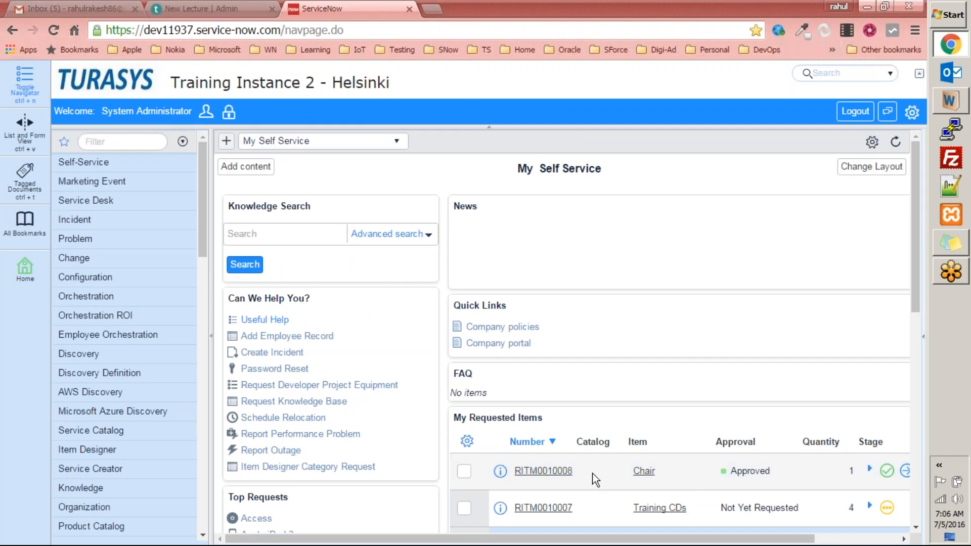
# Start creating a new change request from the Change application so the change type choices are shown
pyautogui.moveTo(204, 168)
pyautogui.mouseDown()
pyautogui.moveTo(203, 196)
pyautogui.moveTo(217, 156)
pyautogui.mouseUp()
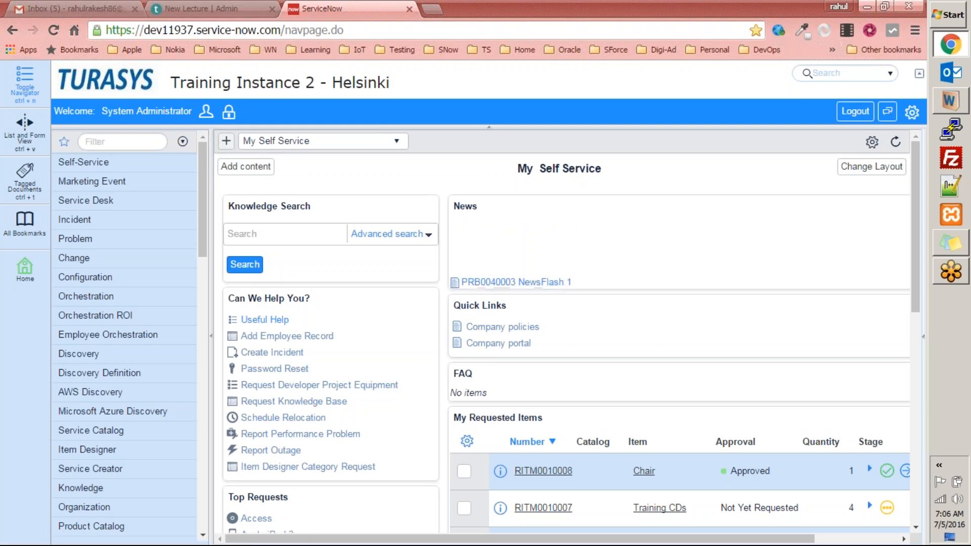
pyautogui.moveTo(203, 244); pyautogui.dragTo(211, 217)
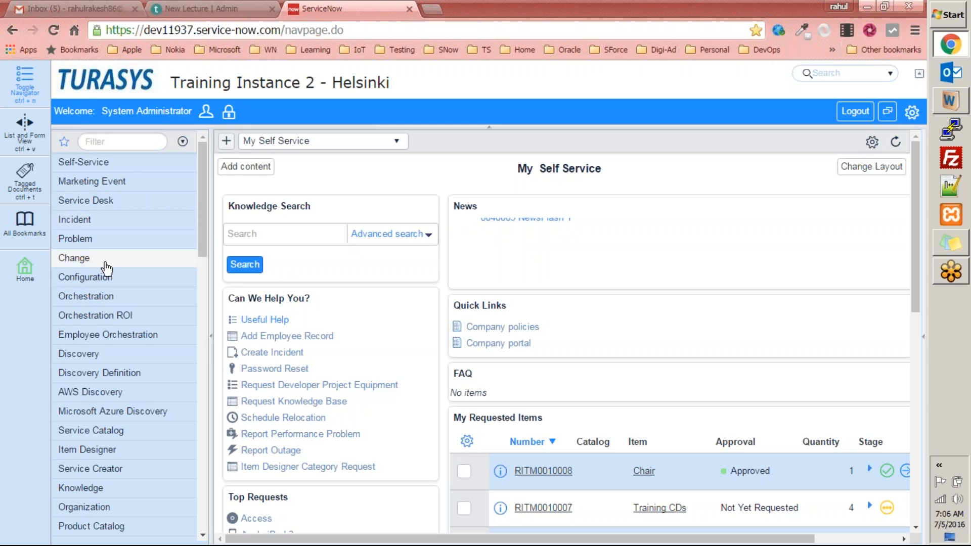
pyautogui.click(66, 257)
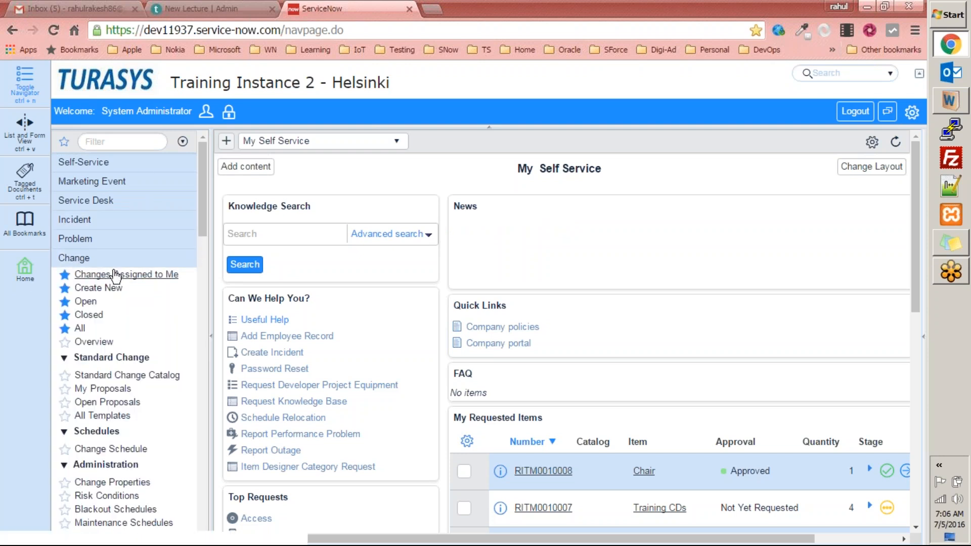
pyautogui.scroll(-3, 196, 242)
pyautogui.scroll(2, 196, 242)
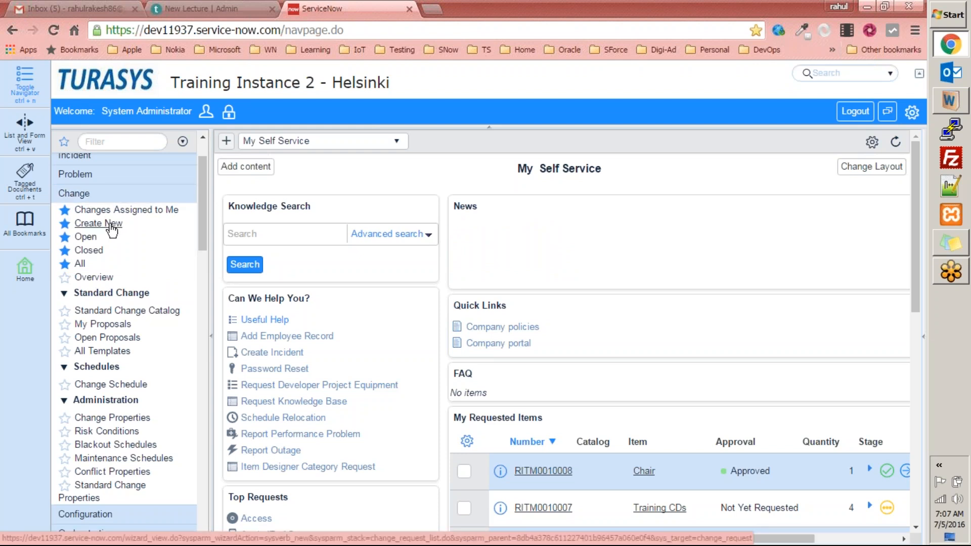
pyautogui.click(110, 225)
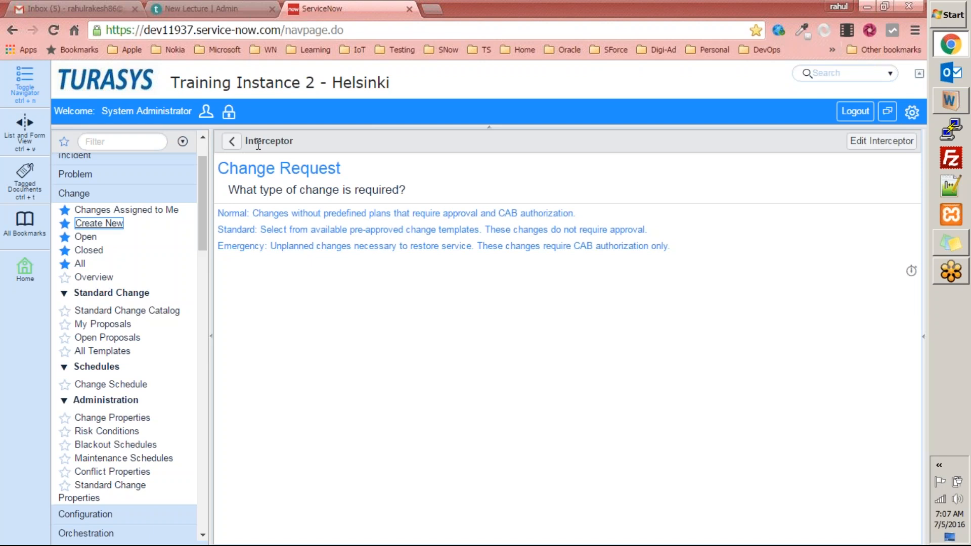
pyautogui.click(286, 142)
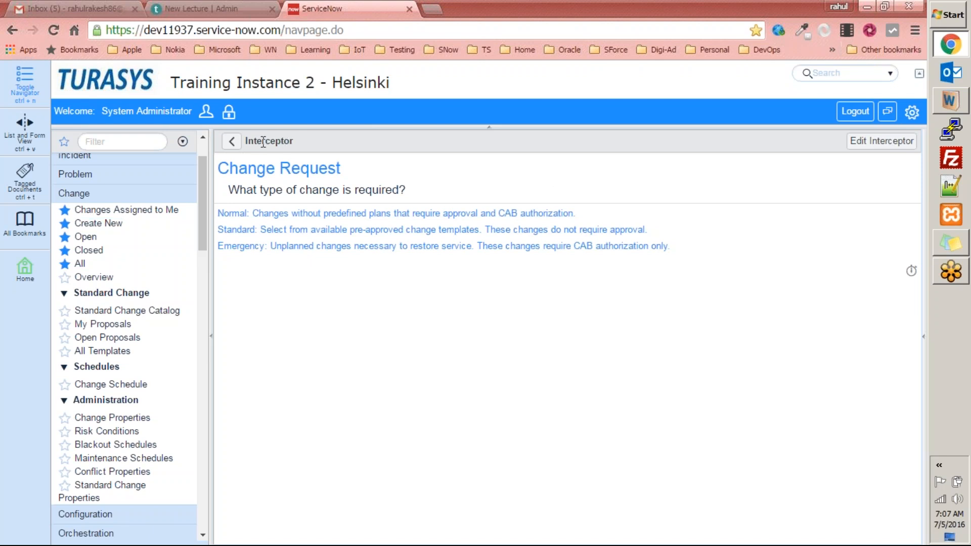
pyautogui.doubleClick(251, 142)
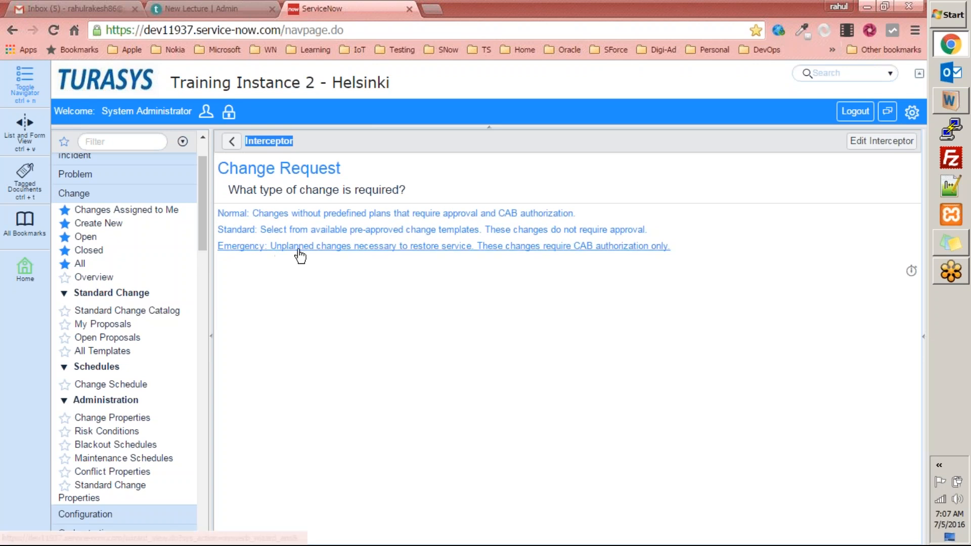
pyautogui.click(356, 389)
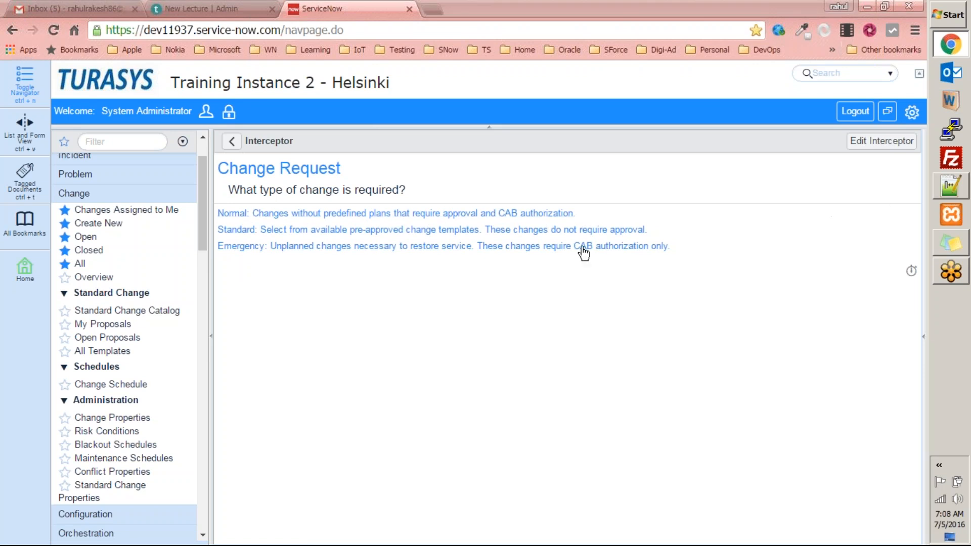
# Switch to Notepad++ and write "CAB - Change Accredition Board" in the new 3 document, starting an indented dash bullet below it
pyautogui.hotkey('alt', 'Tab')
pyautogui.click(392, 57)
pyautogui.doubleClick(440, 54)
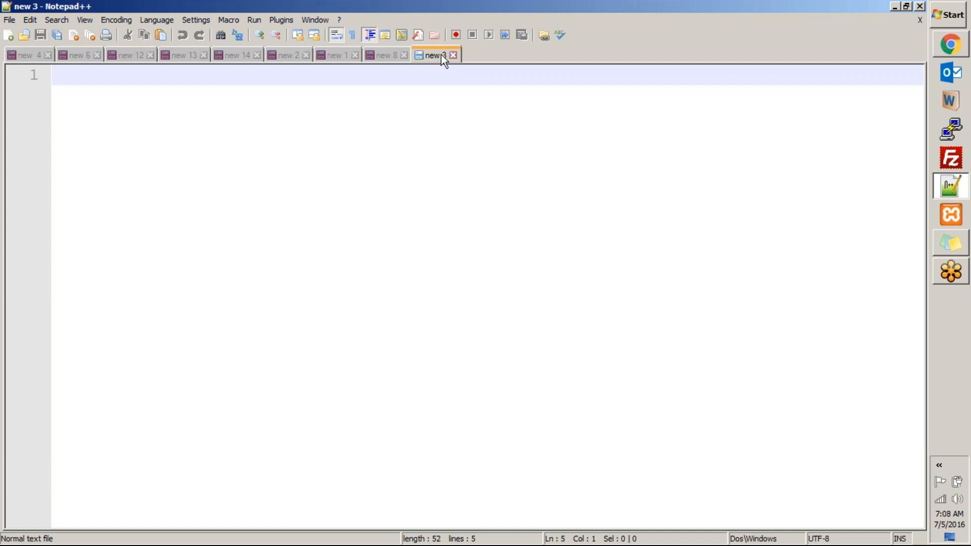
pyautogui.write('CAB - Change Accreditation Board')
pyautogui.press('Return')
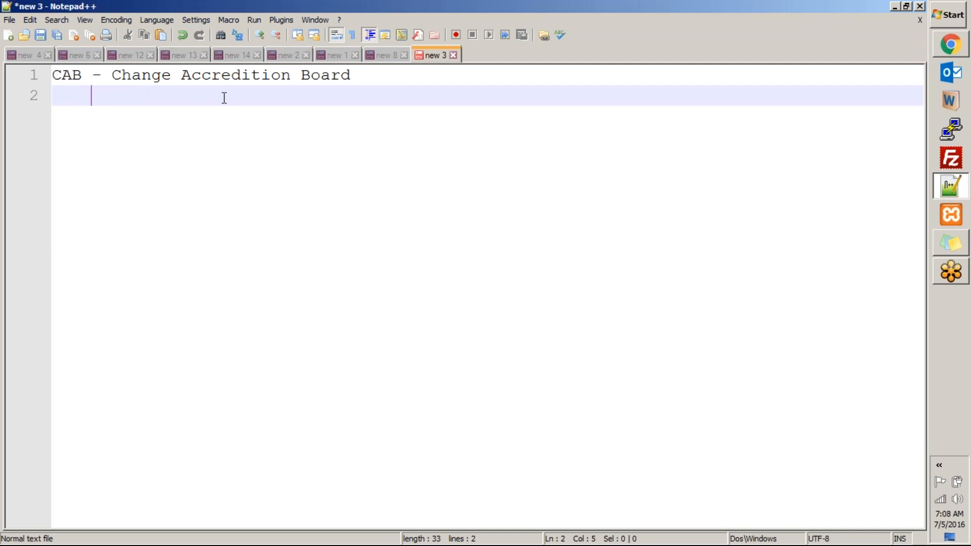
pyautogui.write('-')
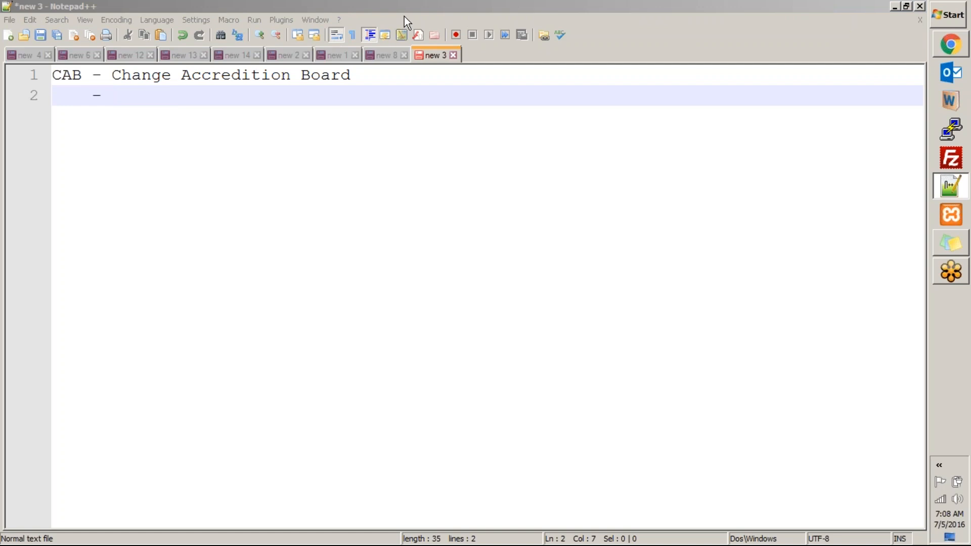
# Replace the word "Accredition" with "Advisory" in the CAB definition line
pyautogui.doubleClick(260, 74)
pyautogui.write('Advisory')
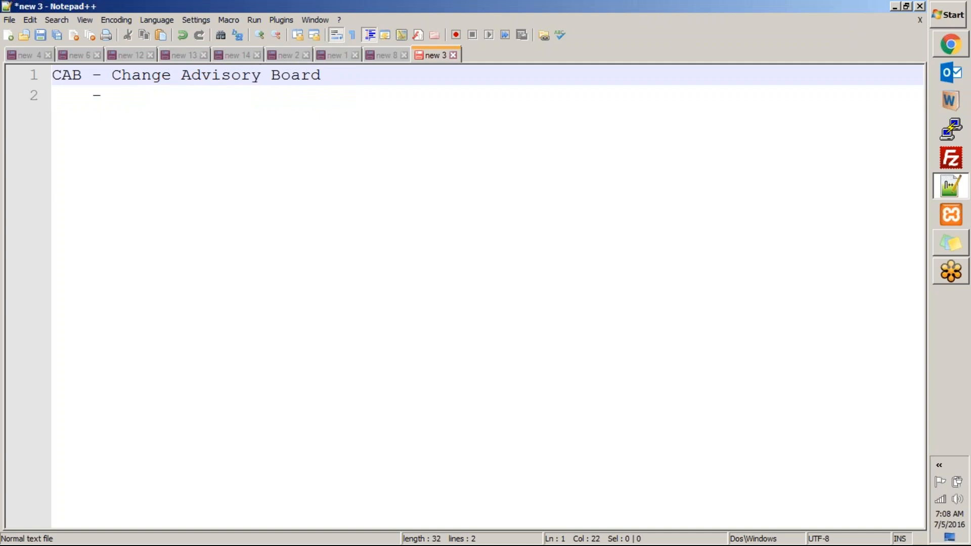
pyautogui.doubleClick(233, 84)
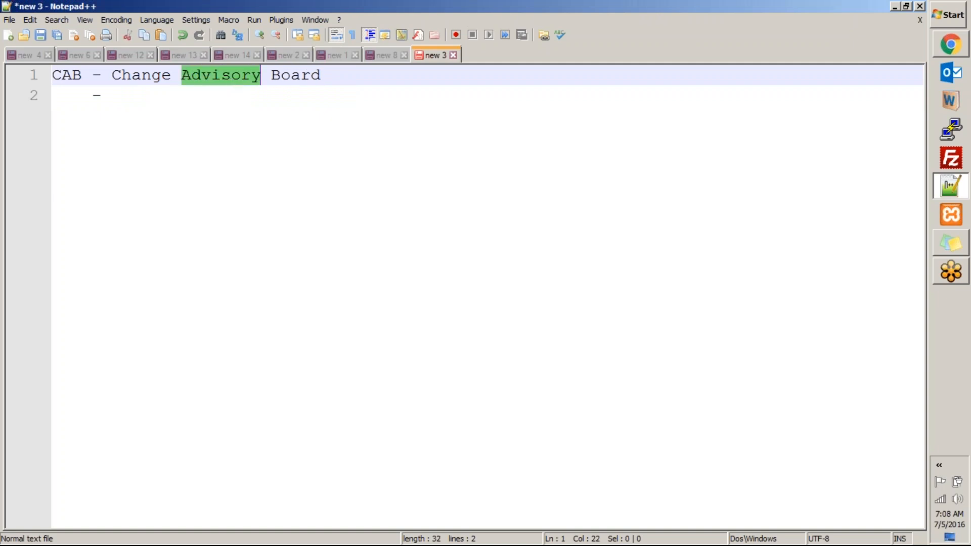
pyautogui.hotkey('alt', 'Tab')
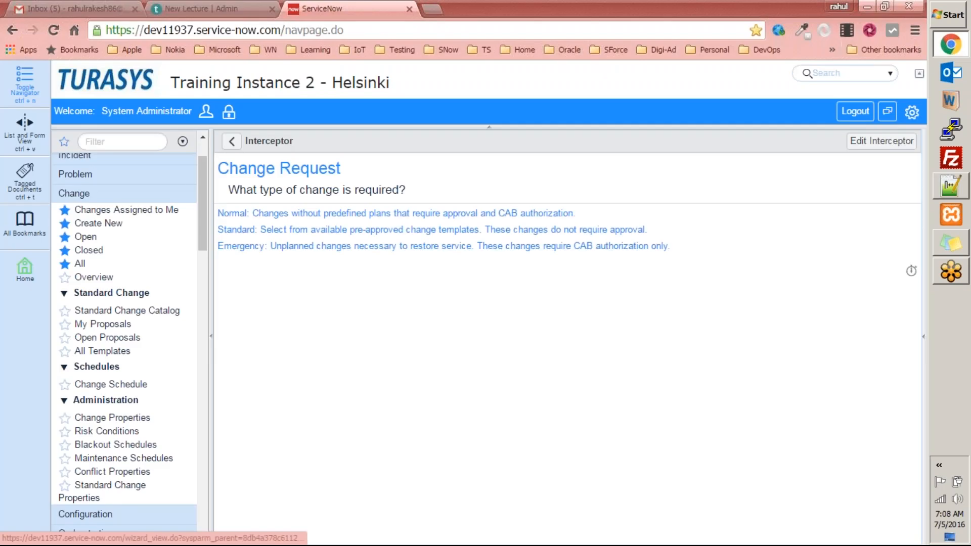
pyautogui.hotkey('alt', 'Tab')
pyautogui.hotkey('alt', 'Tab')
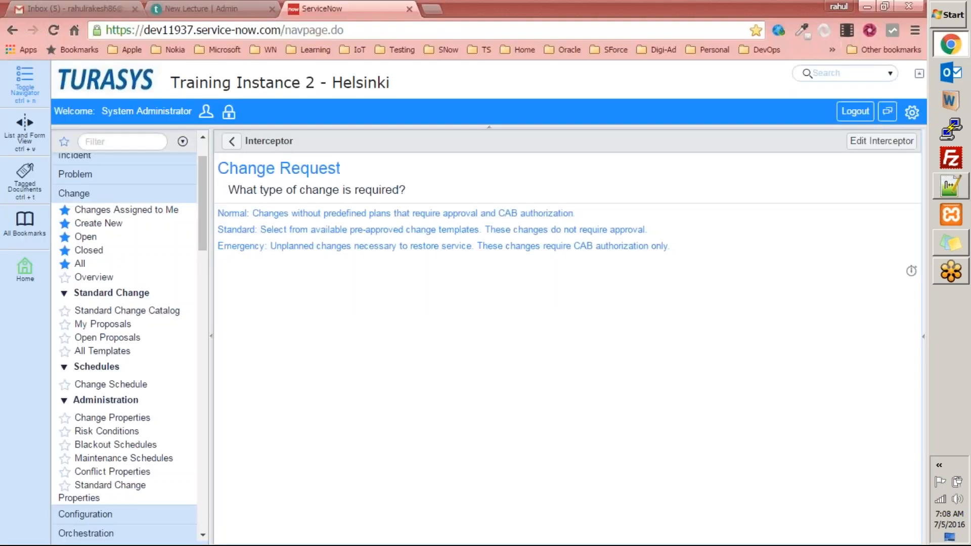
# Fill in the indented bullet under the CAB line in Notepad++ with "Change"
pyautogui.hotkey('alt', 'Tab')
pyautogui.click(145, 87)
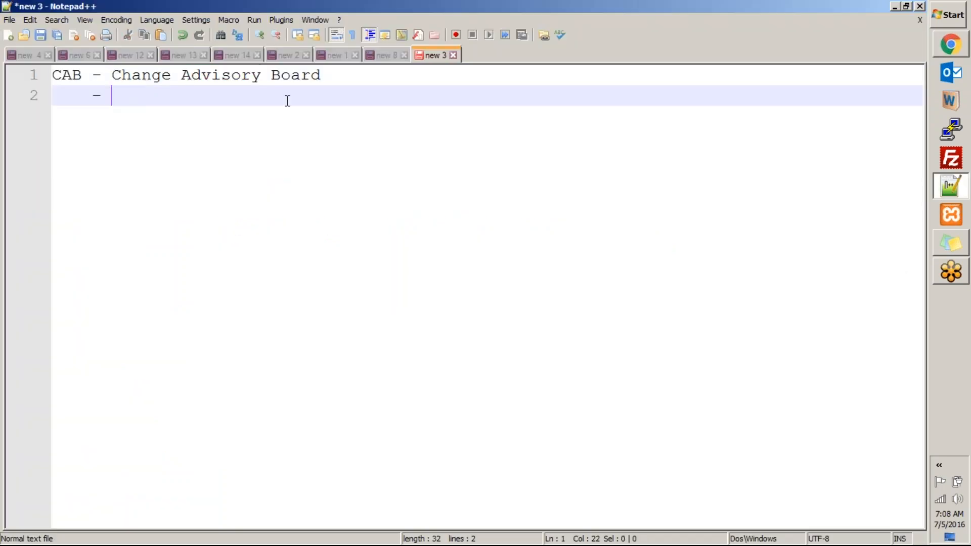
pyautogui.write('Change')
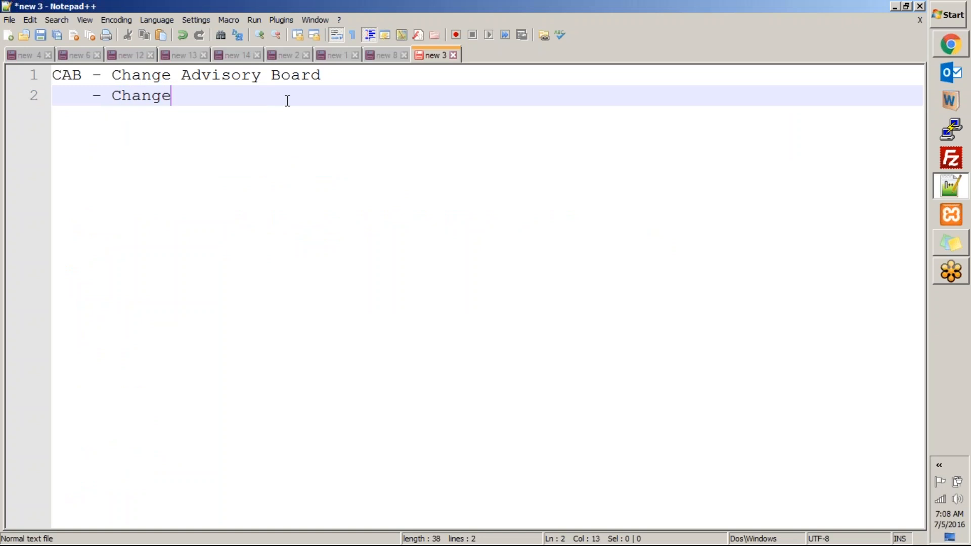
# Add Users, Business Folks and Stakeholders as sub-bullets under Change, and start one more empty sub-bullet
pyautogui.press('Return')
pyautogui.press('Tab')
pyautogui.write('- Users')
pyautogui.press('Return')
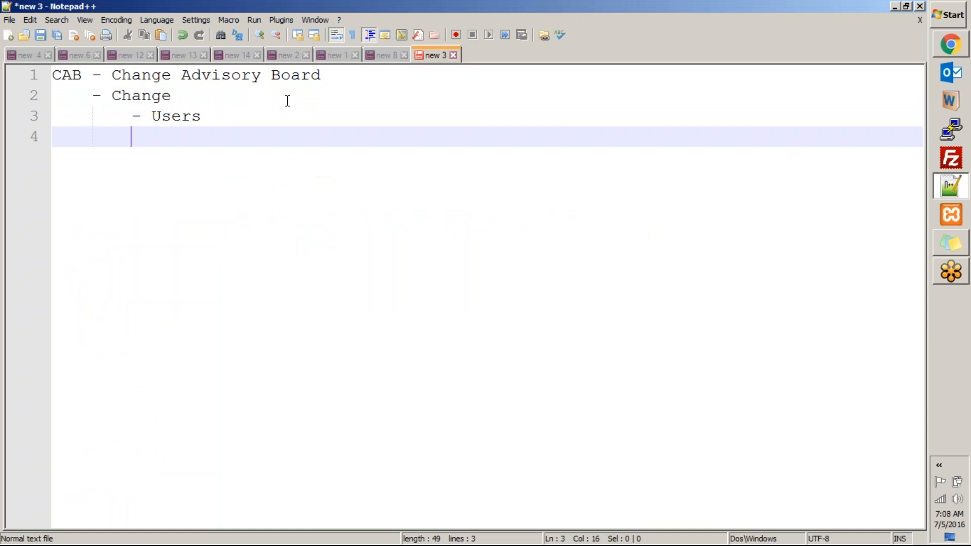
pyautogui.write('- Busine')
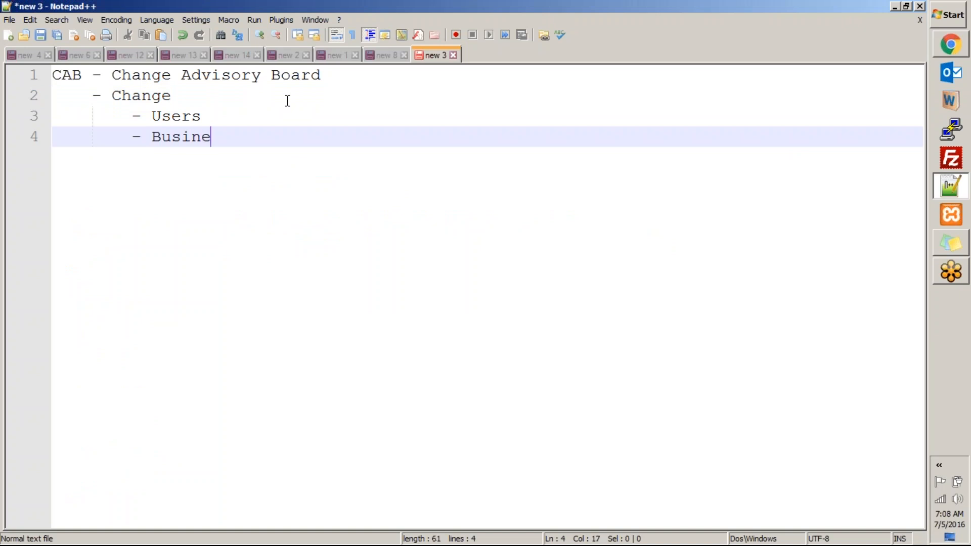
pyautogui.write('ss Folks')
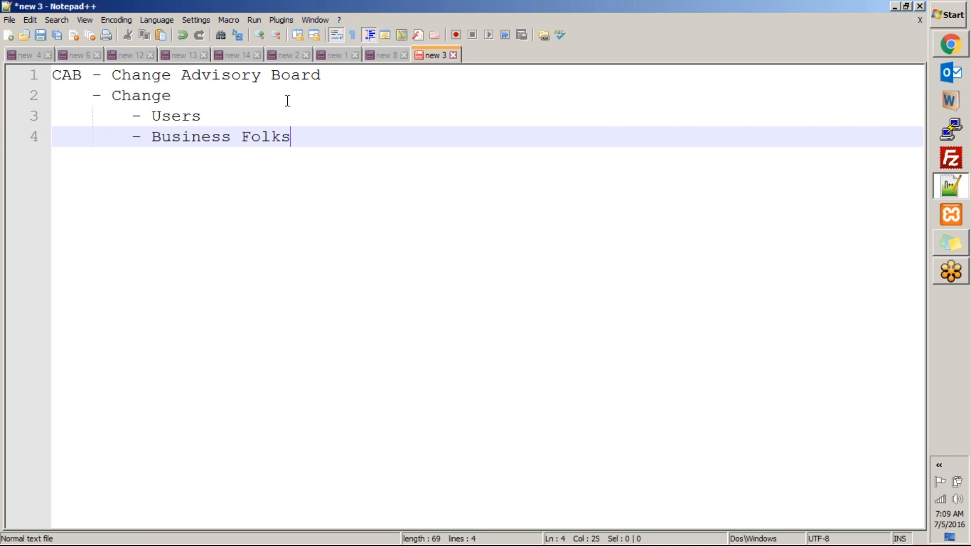
pyautogui.press('Return')
pyautogui.write('-')
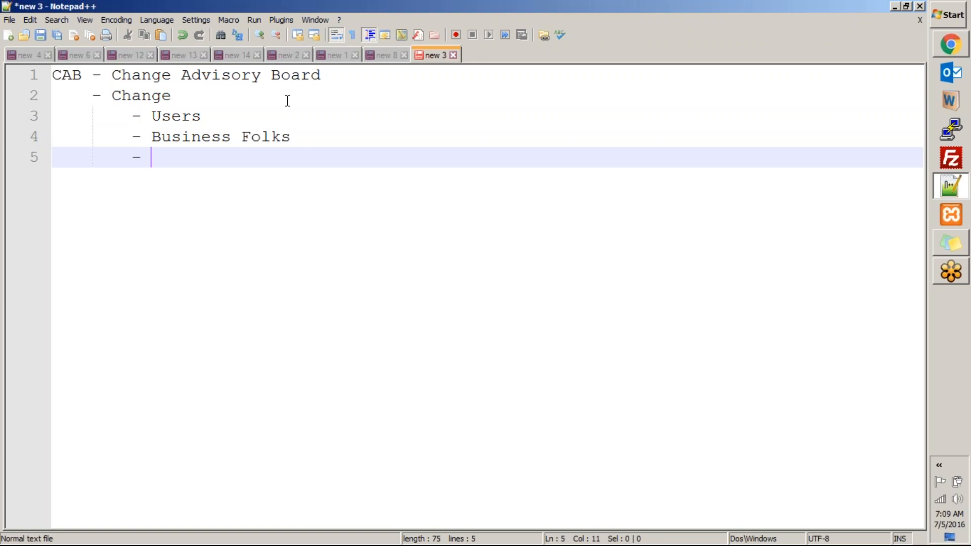
pyautogui.write(' Stakeholders')
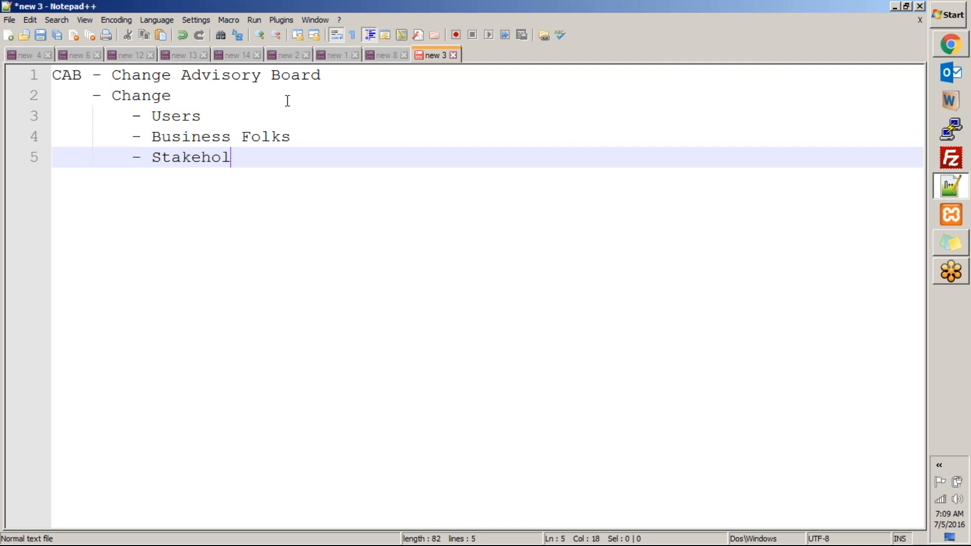
pyautogui.press('Return')
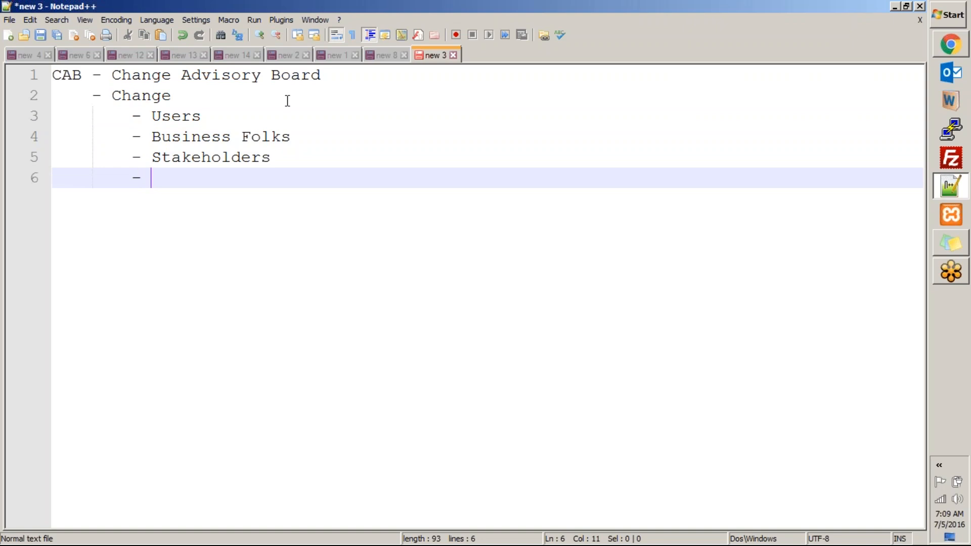
# Delete all the sub-bullets listed under Change in the note
pyautogui.moveTo(101, 99); pyautogui.dragTo(182, 174)
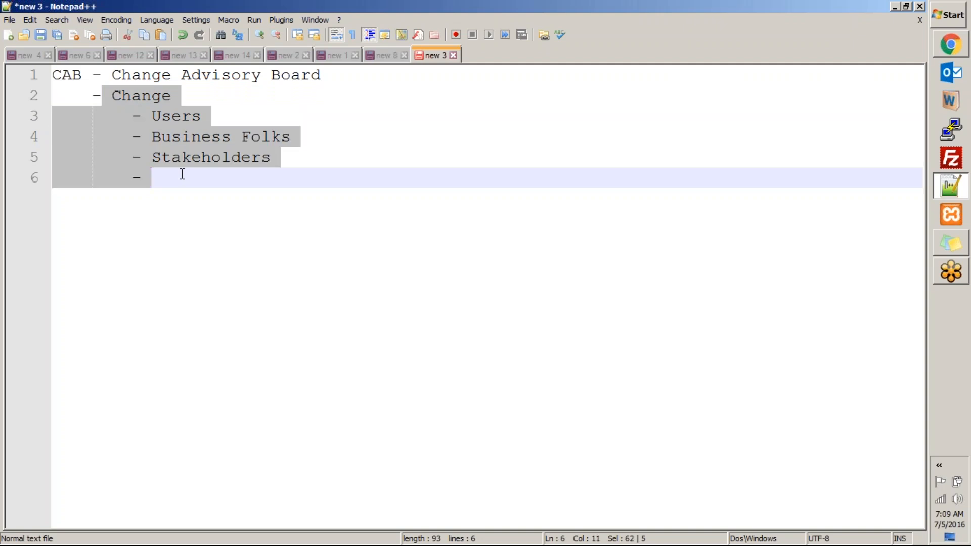
pyautogui.click(182, 174)
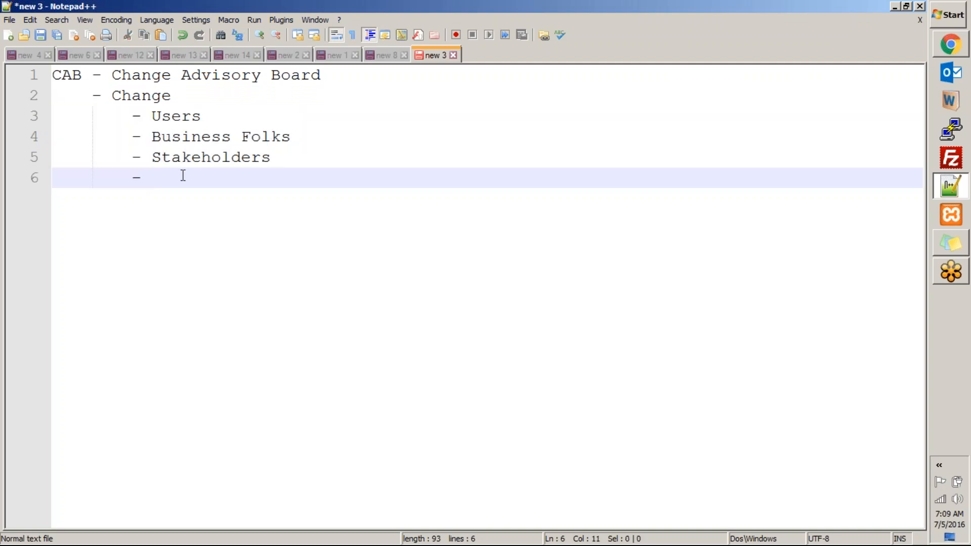
pyautogui.hotkey('alt', 'Tab')
pyautogui.hotkey('alt', 'Tab')
pyautogui.moveTo(110, 89); pyautogui.dragTo(162, 171)
pyautogui.click(167, 132)
pyautogui.moveTo(134, 114); pyautogui.dragTo(195, 180)
pyautogui.press('Delete')
# Review the Change Advisory Board definition and its Change bullet in the Notepad++ note
pyautogui.hotkey('alt', 'Tab')
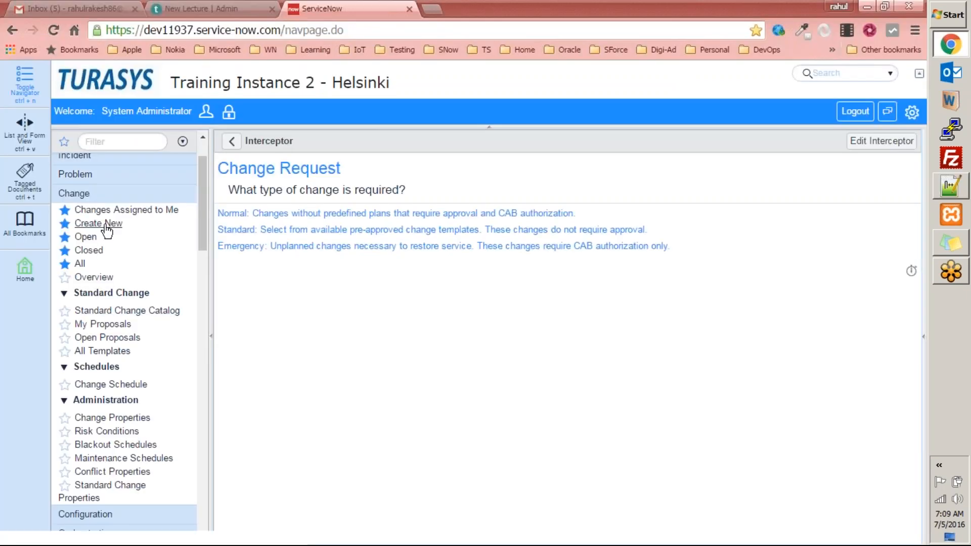
pyautogui.hotkey('alt', 'Tab')
pyautogui.hotkey('alt', 'Tab')
pyautogui.scroll(2, 200, 191)
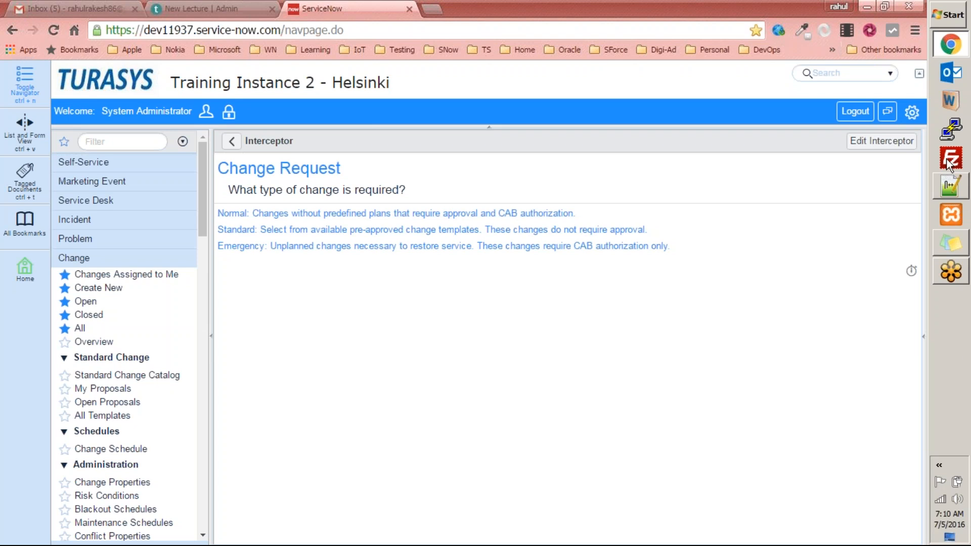
pyautogui.click(950, 186)
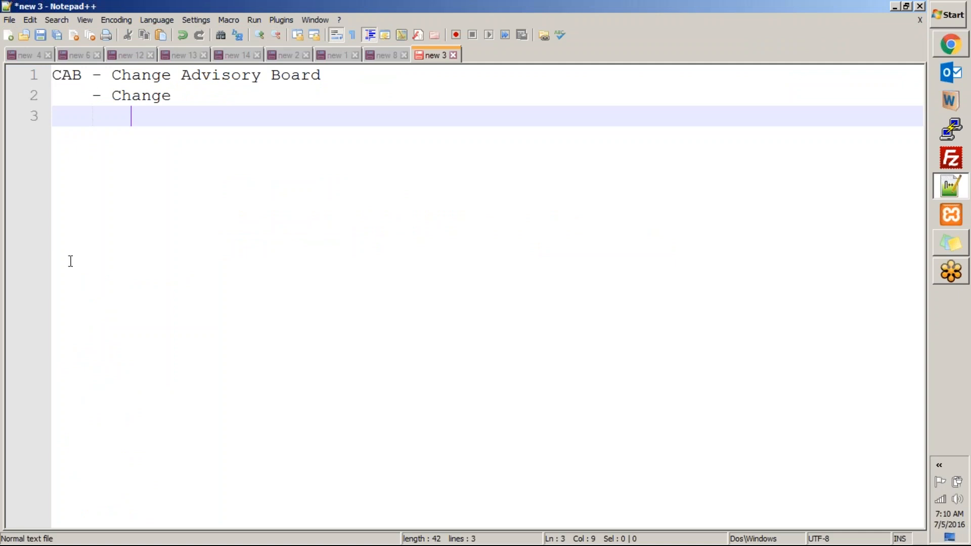
pyautogui.moveTo(112, 75); pyautogui.dragTo(364, 75)
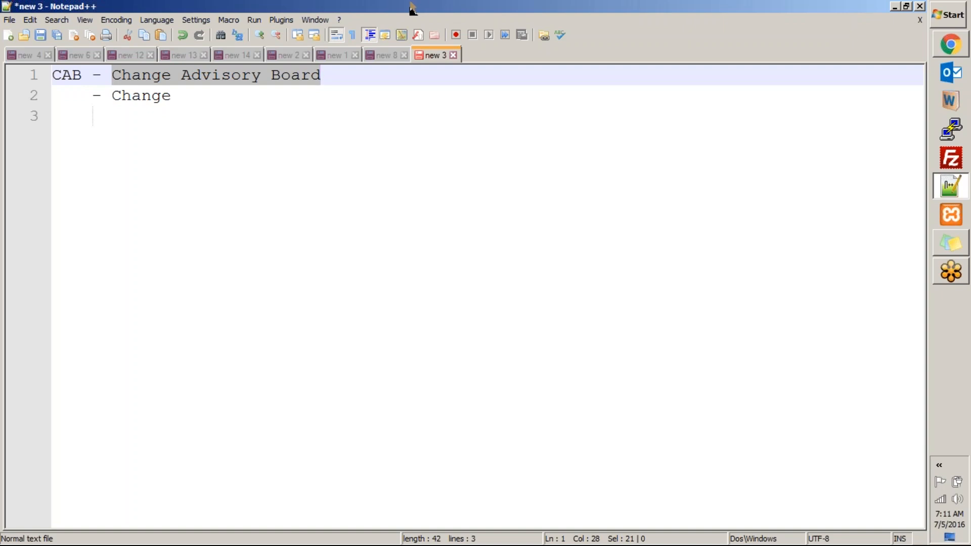
pyautogui.moveTo(188, 95); pyautogui.dragTo(115, 92)
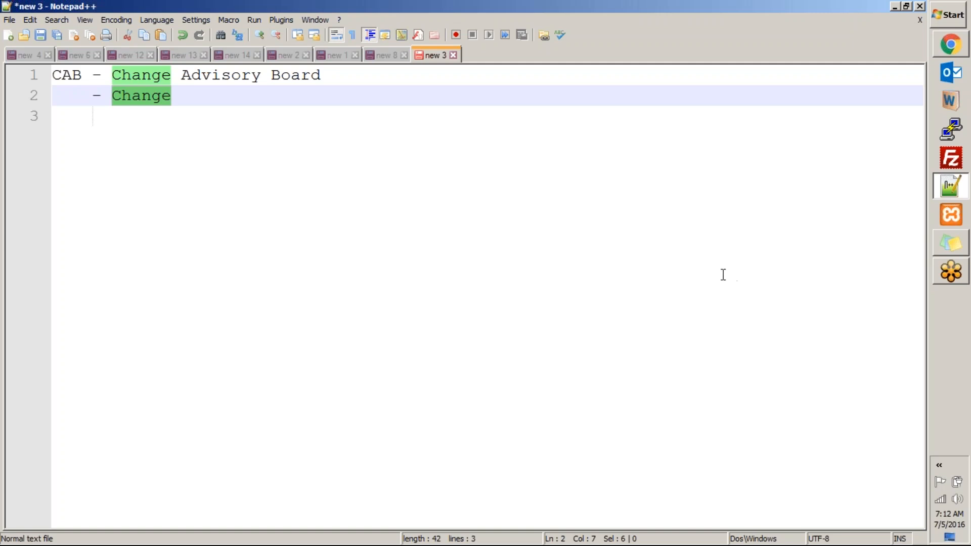
# Switch back to ServiceNow and examine the Normal type's CAB authorization requirement and the Standard type's description
pyautogui.hotkey('alt', 'Tab')
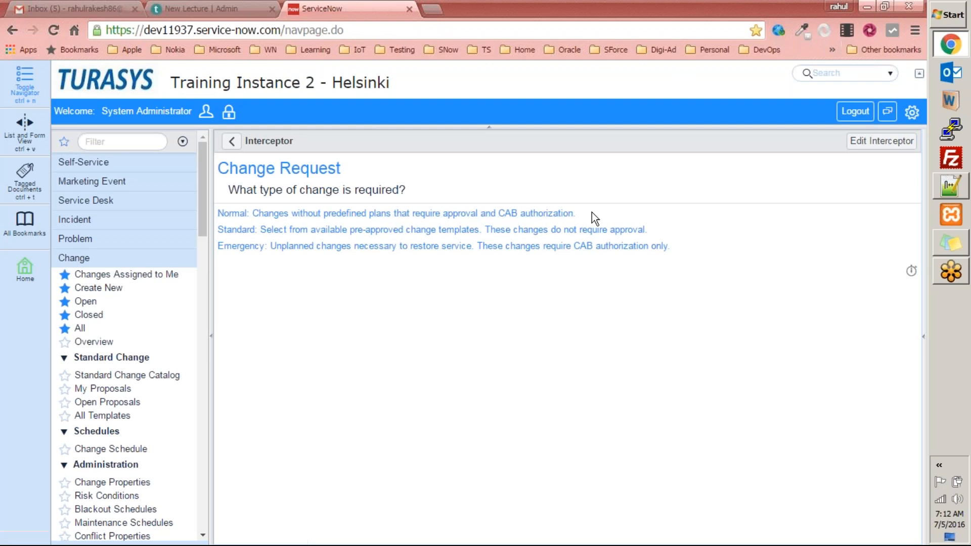
pyautogui.moveTo(584, 215); pyautogui.dragTo(499, 222)
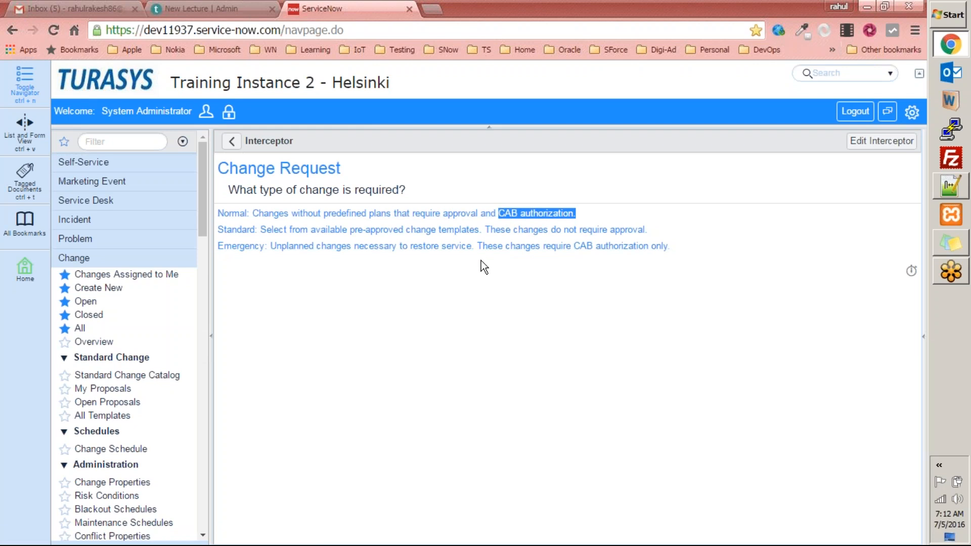
pyautogui.click(440, 353)
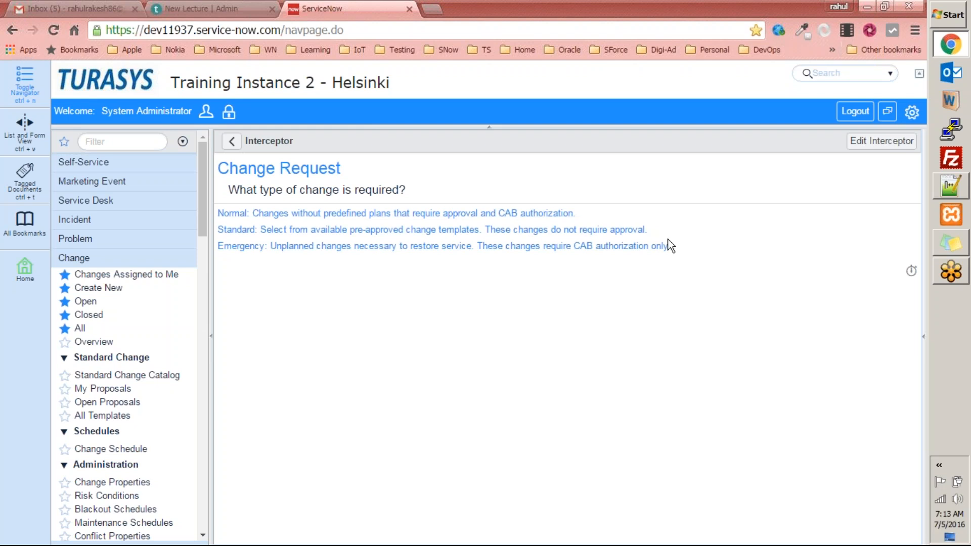
pyautogui.tripleClick(240, 231)
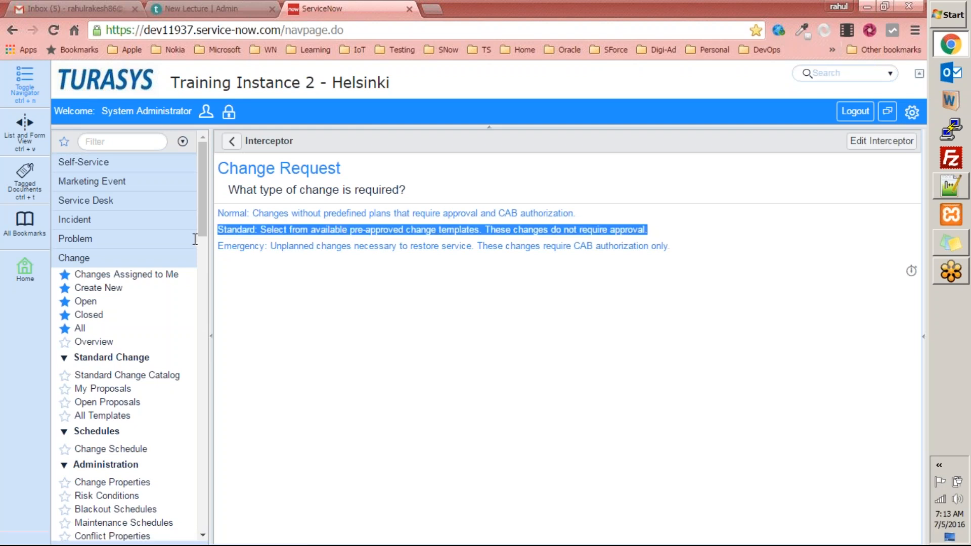
pyautogui.click(283, 275)
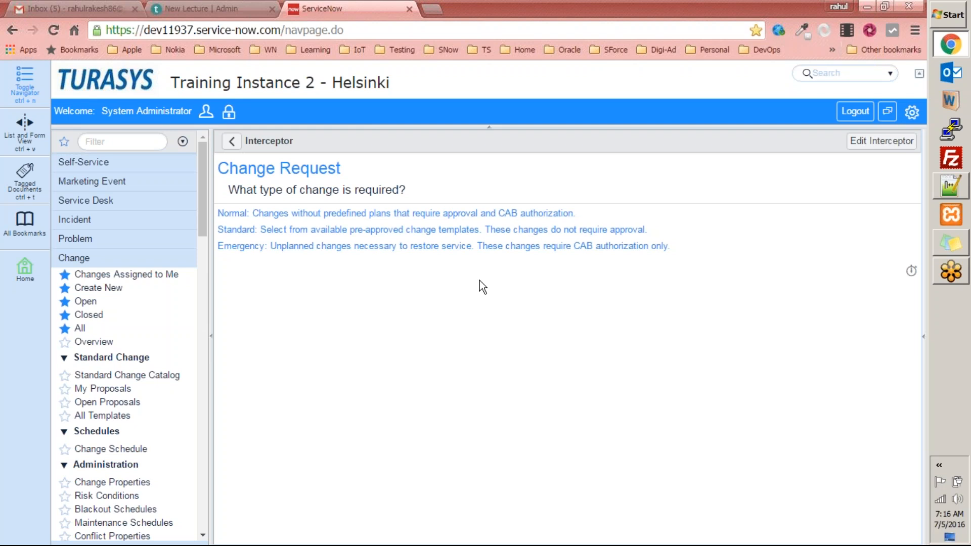
# Start a Normal change request and look over the fields on its blank form
pyautogui.click(381, 213)
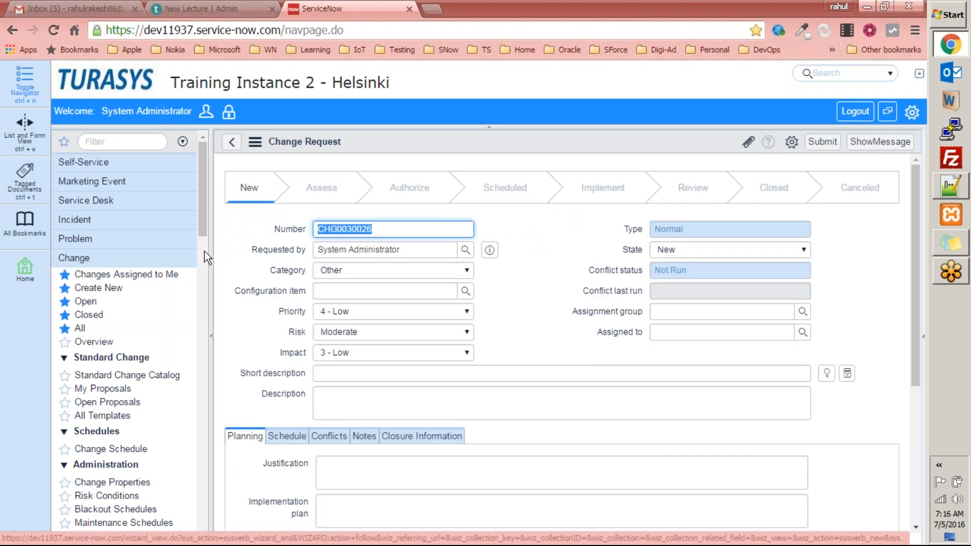
pyautogui.click(272, 259)
pyautogui.scroll(-2, 279, 257)
pyautogui.scroll(2, 278, 257)
# Try Hardware and Other as the change request's category, and settle on System Software
pyautogui.click(332, 270)
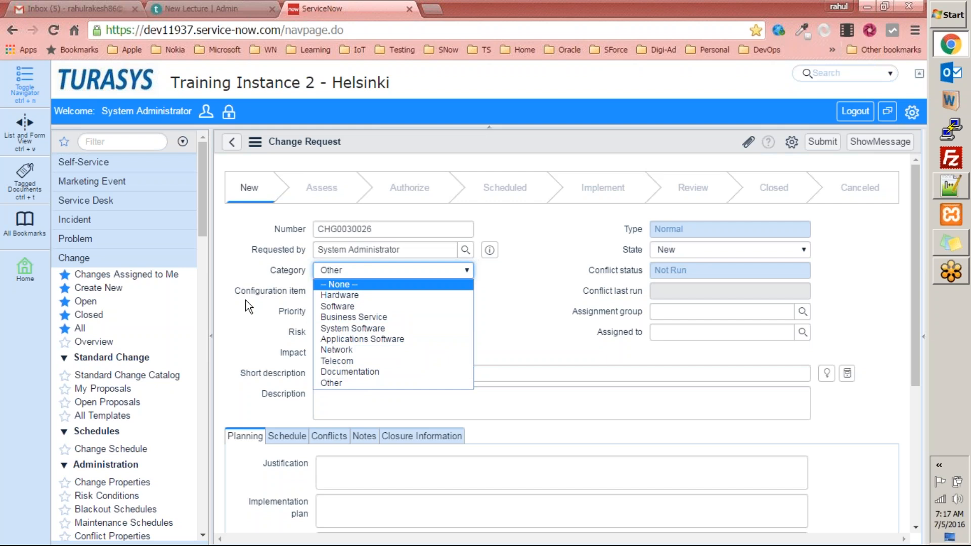
pyautogui.click(367, 295)
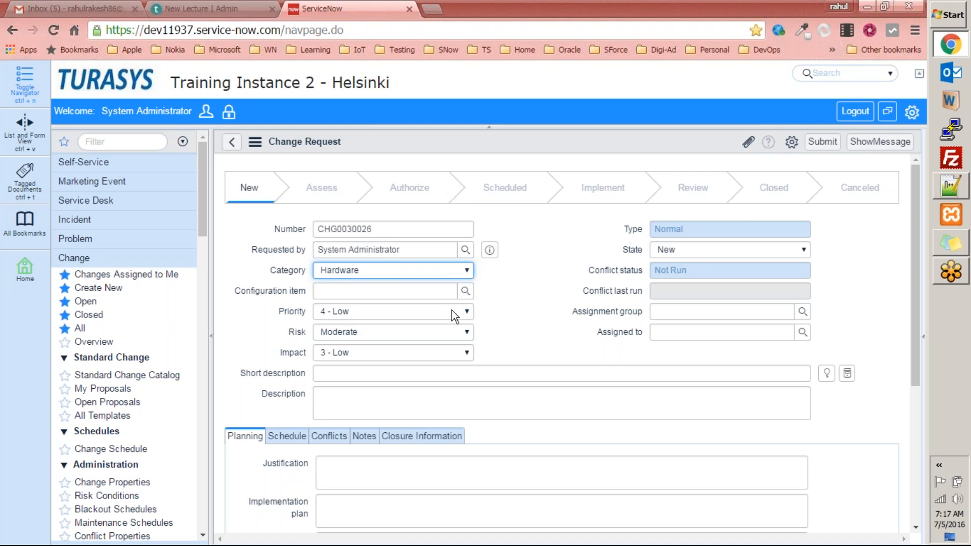
pyautogui.click(467, 270)
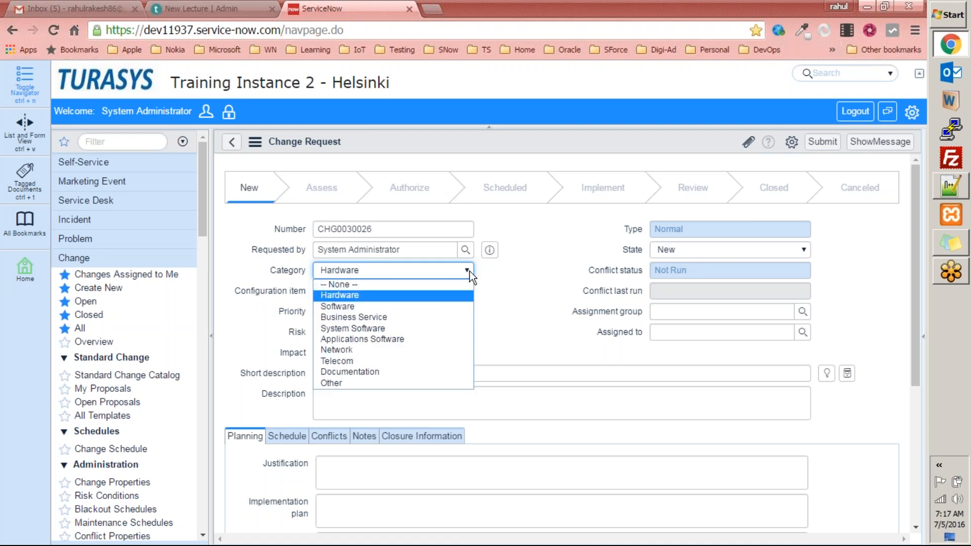
pyautogui.click(372, 385)
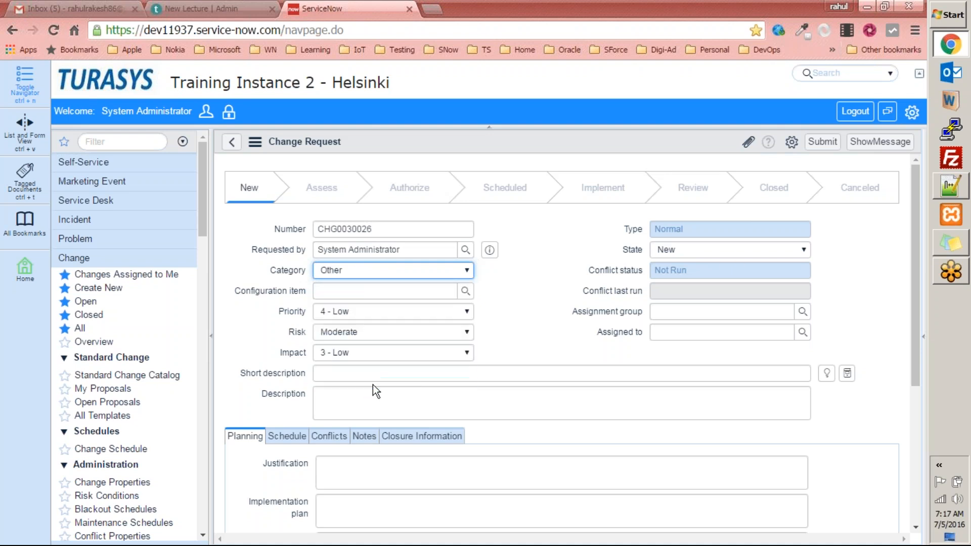
pyautogui.click(467, 268)
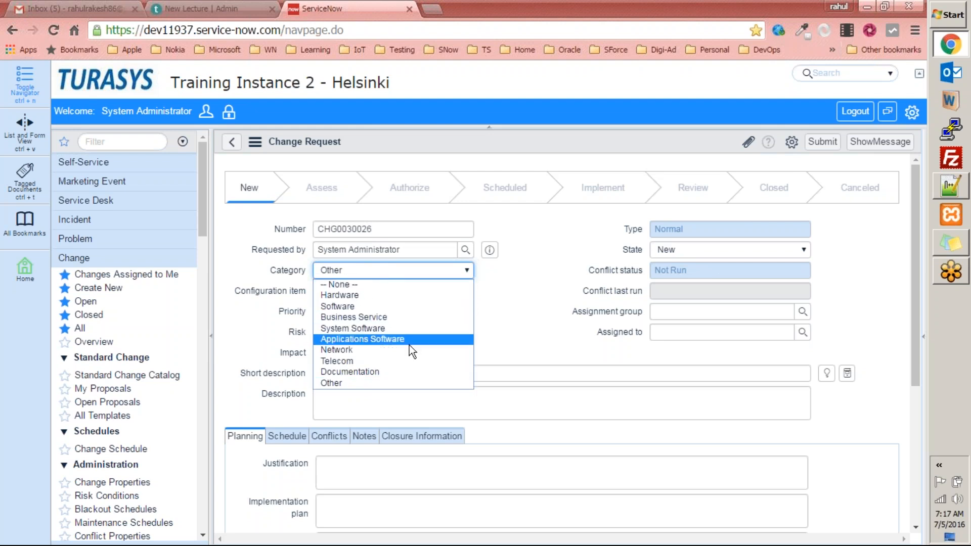
pyautogui.click(399, 332)
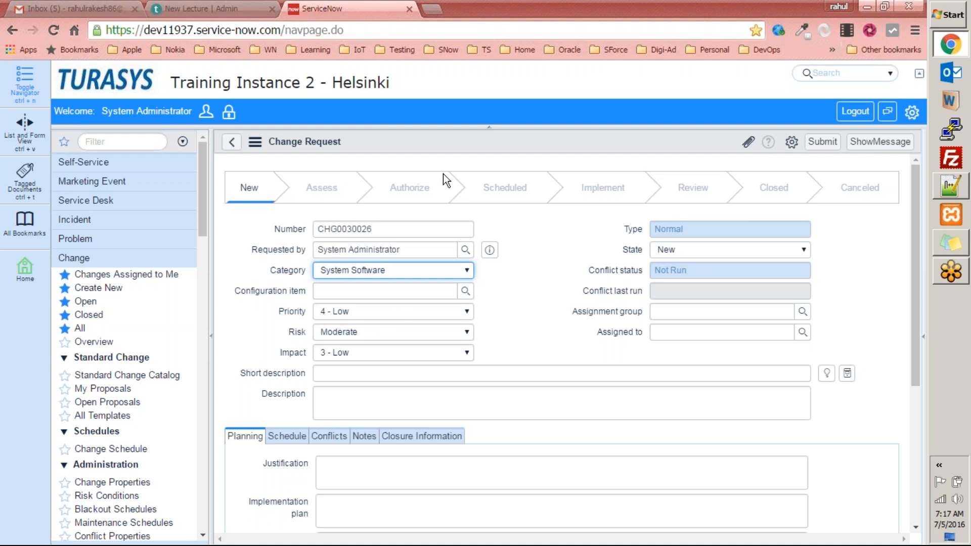
# Browse the first page of configuration items offered for the Configuration item field, and close the lookup without choosing one
pyautogui.click(465, 292)
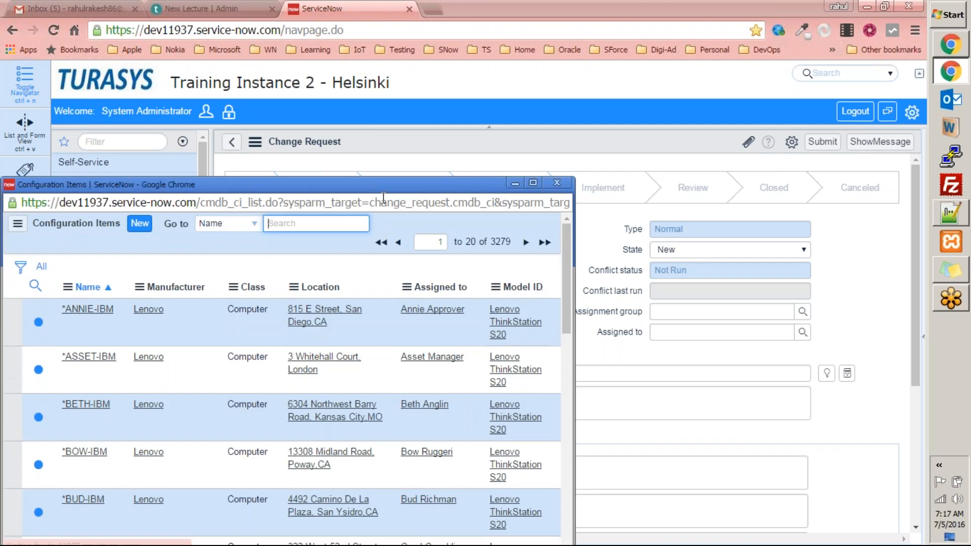
pyautogui.moveTo(332, 183); pyautogui.dragTo(612, 122)
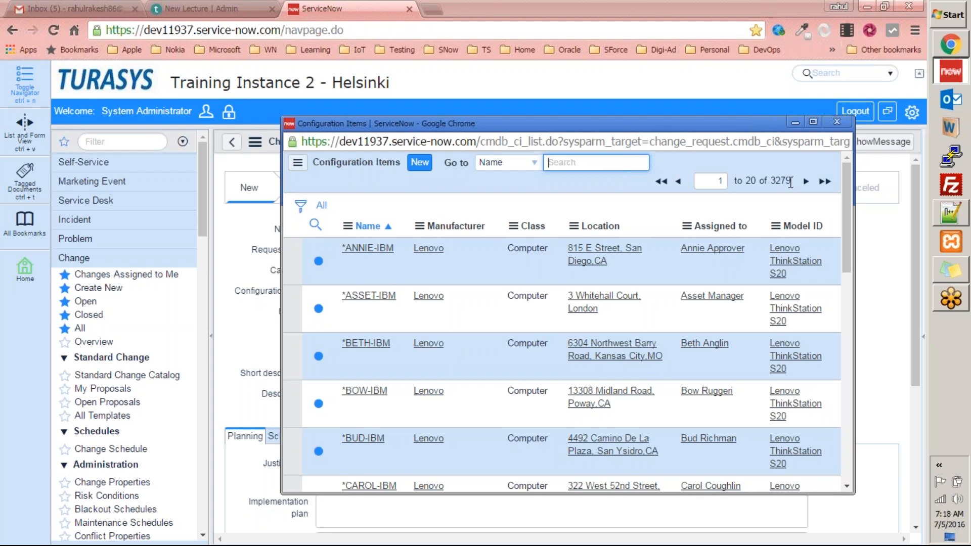
pyautogui.moveTo(792, 182); pyautogui.dragTo(770, 184)
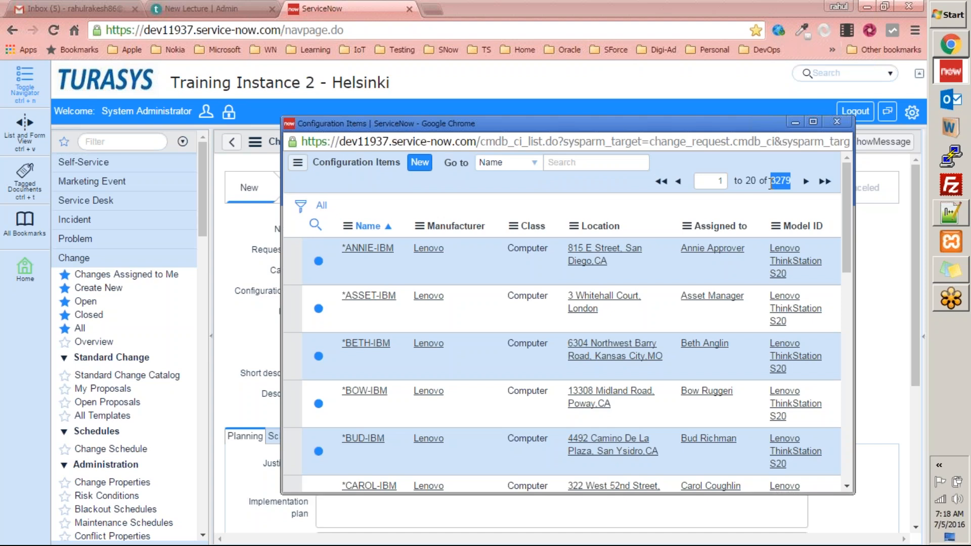
pyautogui.moveTo(848, 217); pyautogui.dragTo(826, 307)
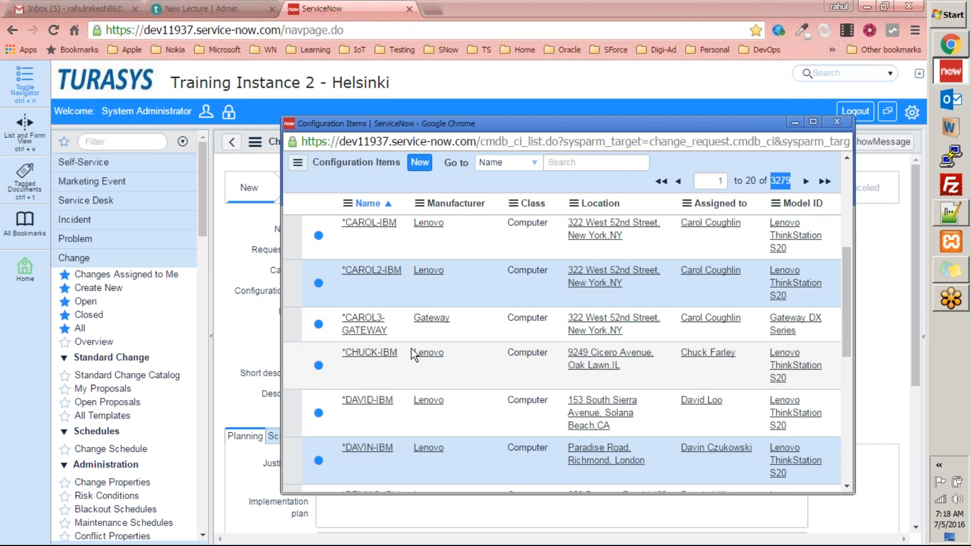
pyautogui.scroll(-10, 412, 351)
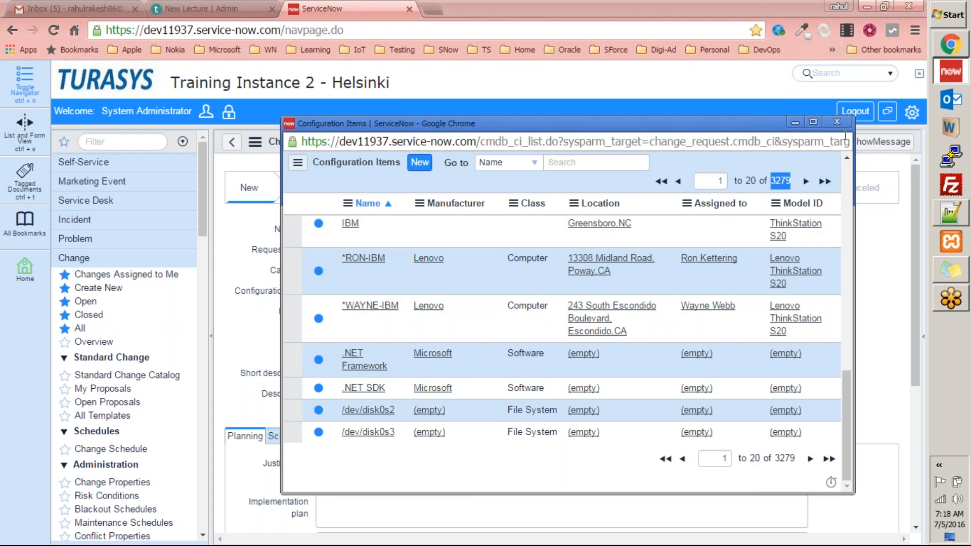
pyautogui.click(837, 122)
# Switch to the Notepad++ note and add the table name cmdb_ci on line 6, below the CAB lines
pyautogui.click(950, 187)
pyautogui.click(244, 159)
pyautogui.press('BackSpace')
pyautogui.press('BackSpace')
pyautogui.press('Return')
pyautogui.press('Return')
pyautogui.press('Return')
pyautogui.press('BackSpace')
pyautogui.press('BackSpace')
pyautogui.press('Return')
pyautogui.press('BackSpace')
pyautogui.write('cmdb_ci')
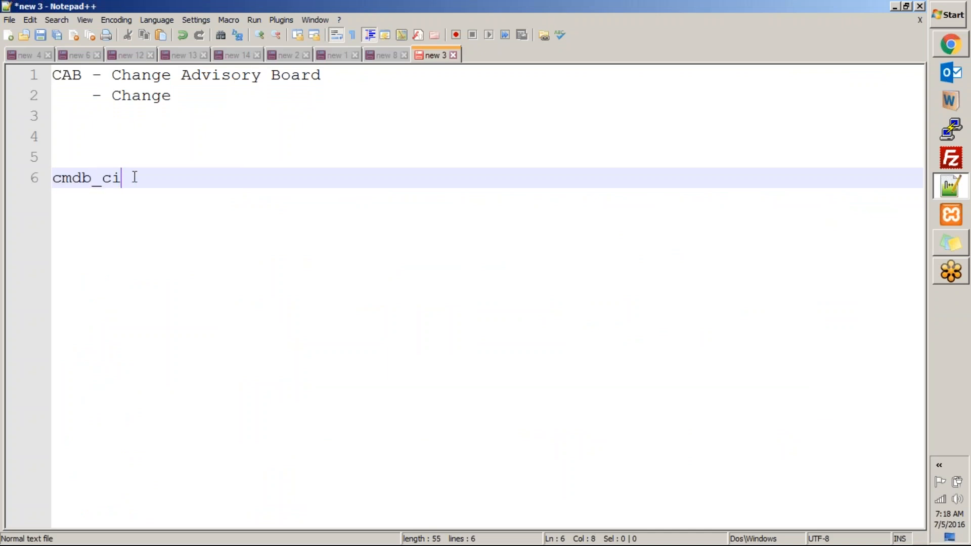
pyautogui.moveTo(134, 177); pyautogui.dragTo(57, 177)
pyautogui.click(216, 203)
# Add the lines change_request, change_task and Task directly above cmdb_ci in the note
pyautogui.click(58, 162)
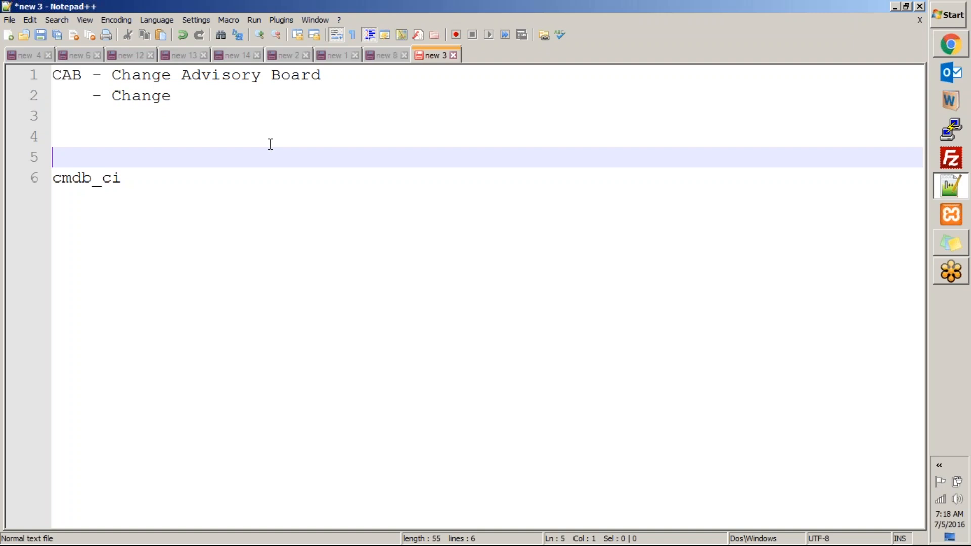
pyautogui.write('change_request')
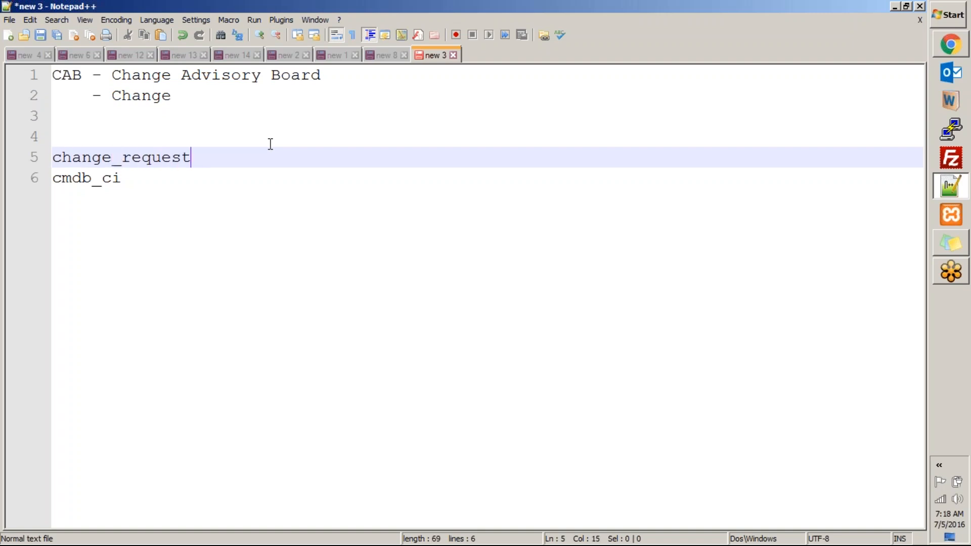
pyautogui.press('Return')
pyautogui.write('change_task')
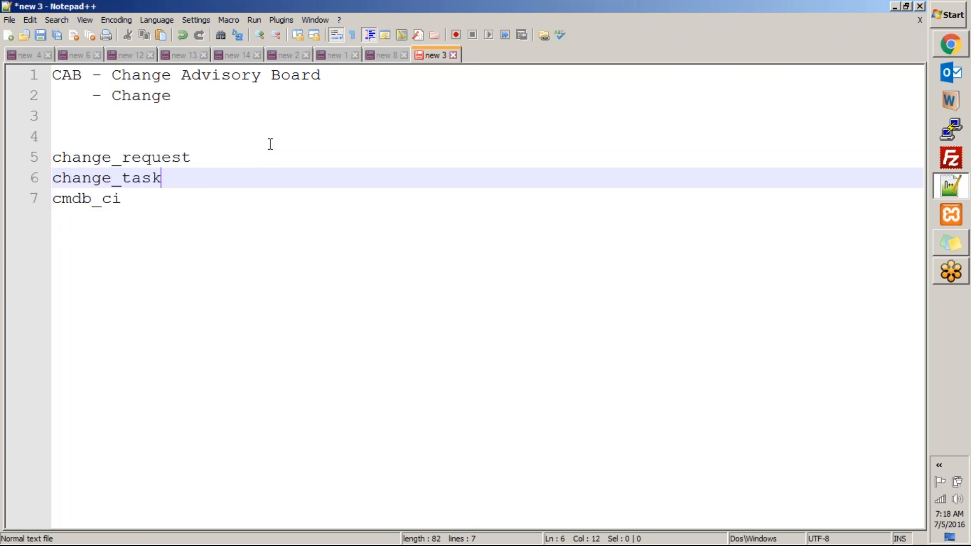
pyautogui.press('Return')
pyautogui.write('Task')
pyautogui.press('BackSpace')
pyautogui.press('BackSpace')
pyautogui.write('sk')
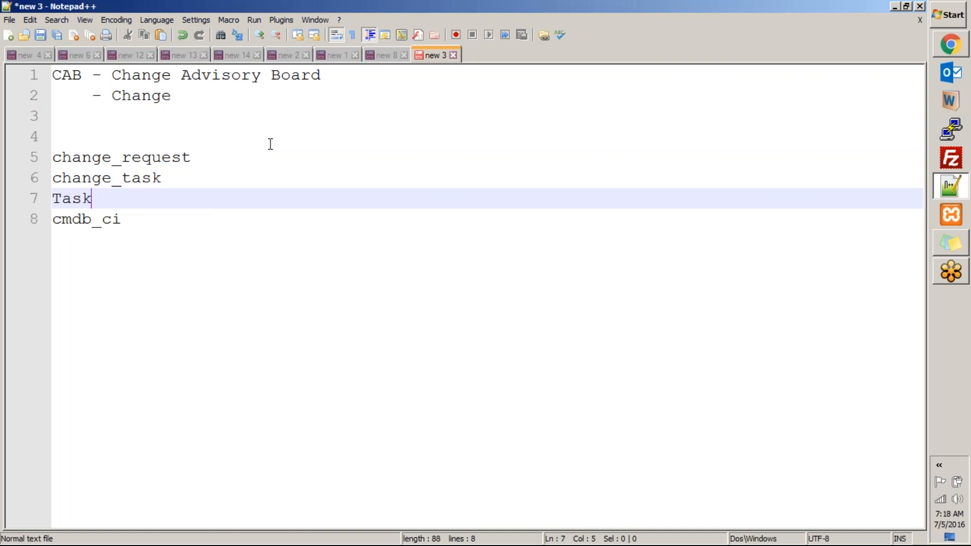
pyautogui.press('Down')
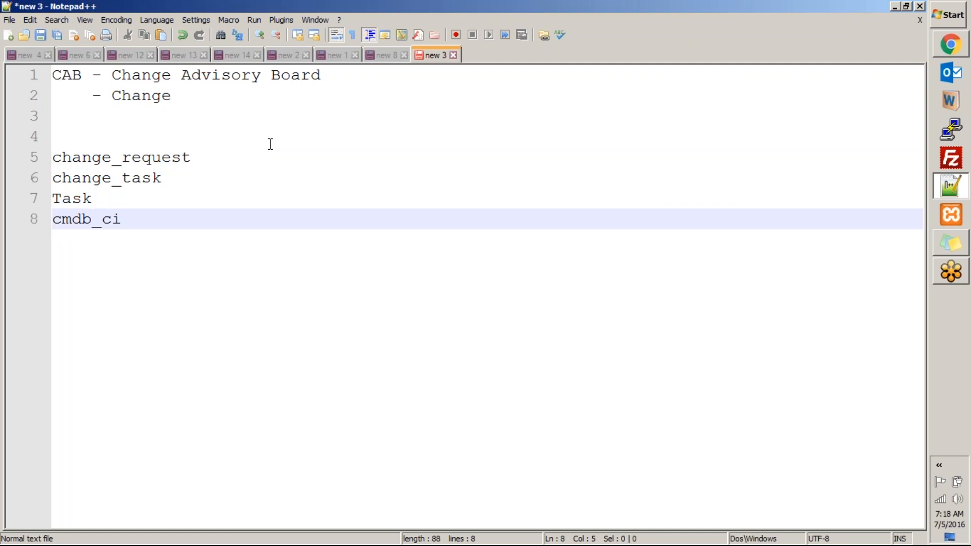
pyautogui.press('End')
pyautogui.click(205, 154)
# Copy change_request from the note and open change_request.list through ServiceNow's navigation filter, leaving the unsaved form
pyautogui.hotkey('alt', 'Tab')
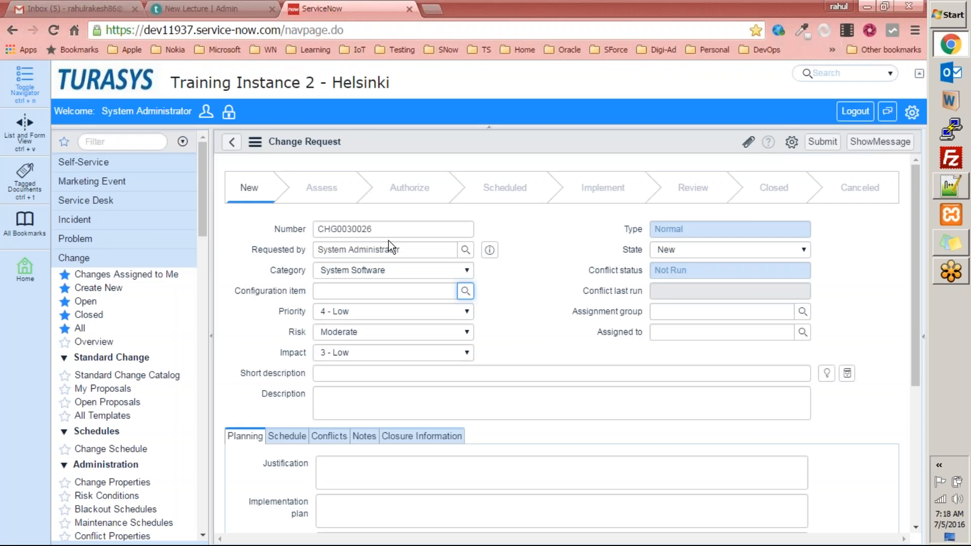
pyautogui.click(138, 147)
pyautogui.hotkey('alt', 'Tab')
pyautogui.doubleClick(143, 157)
pyautogui.hotkey('ctrl', 'c')
pyautogui.hotkey('alt', 'Tab')
pyautogui.hotkey('ctrl', 'v')
pyautogui.write('.list')
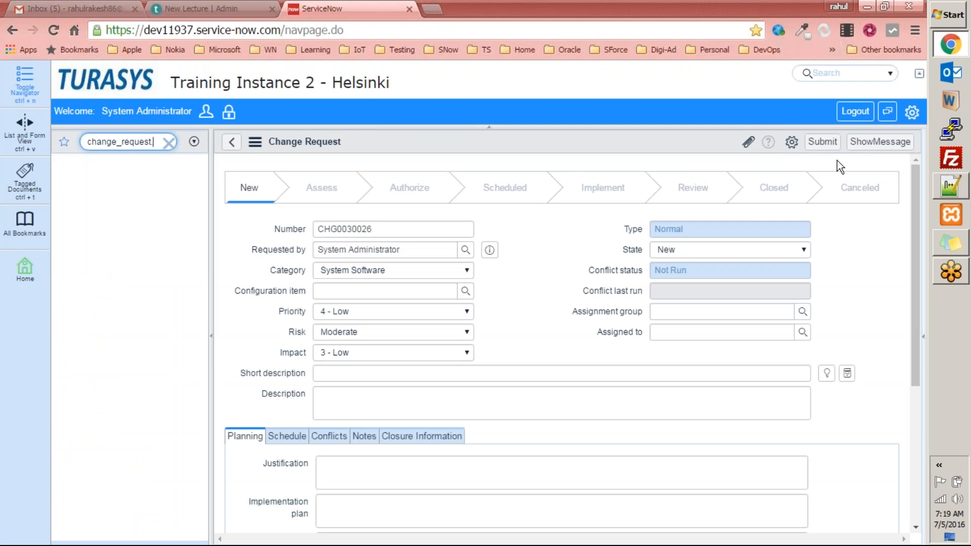
pyautogui.press('Return')
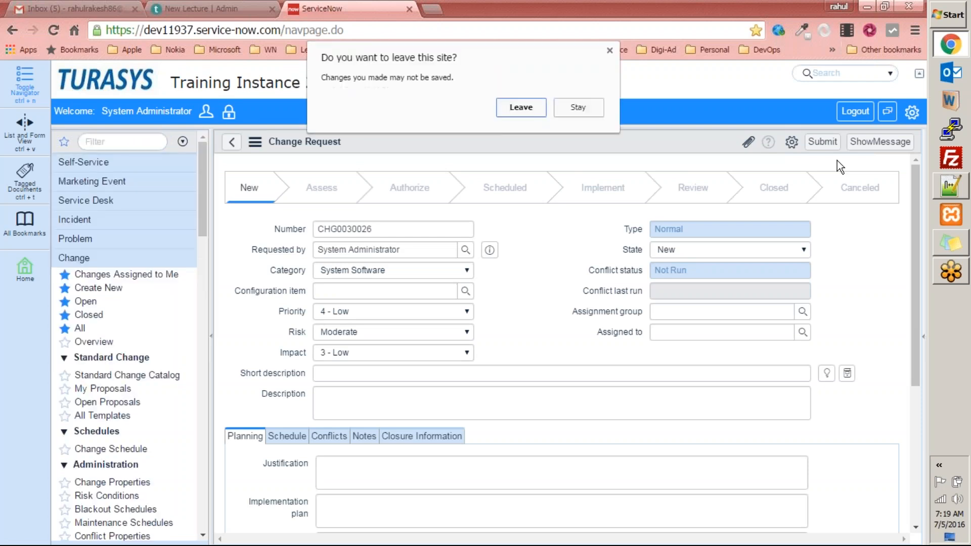
pyautogui.click(523, 106)
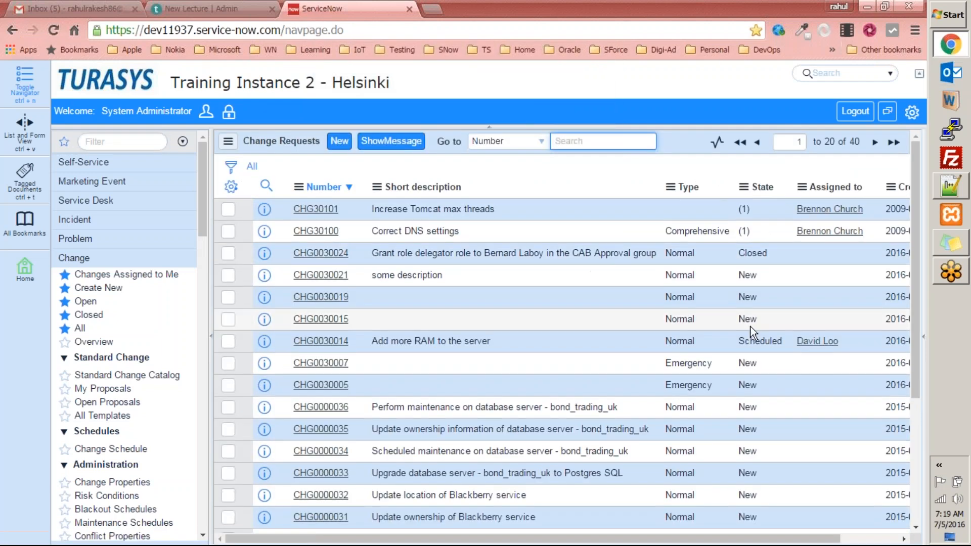
# Look through the change request list and filter out the records whose State is (1)
pyautogui.scroll(-4, 301, 532)
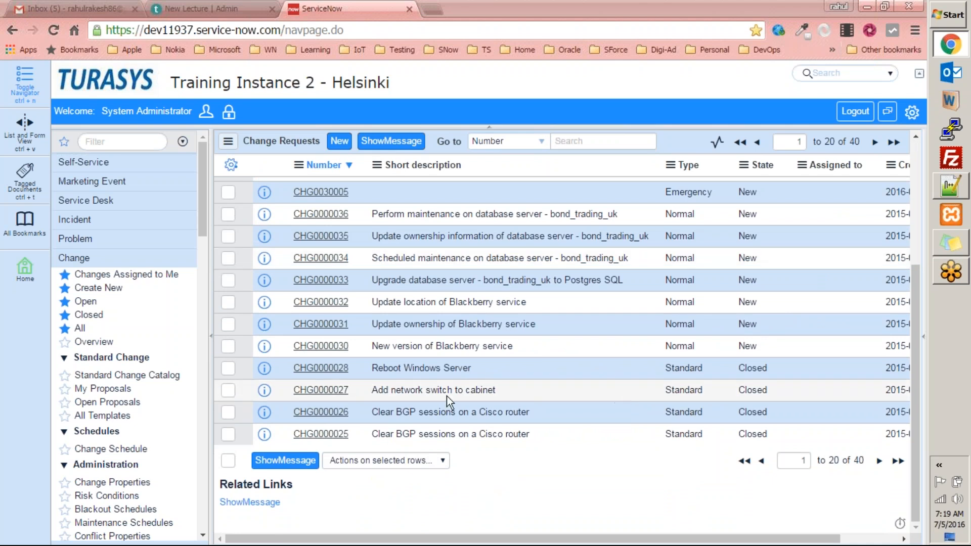
pyautogui.moveTo(917, 345); pyautogui.dragTo(923, 209)
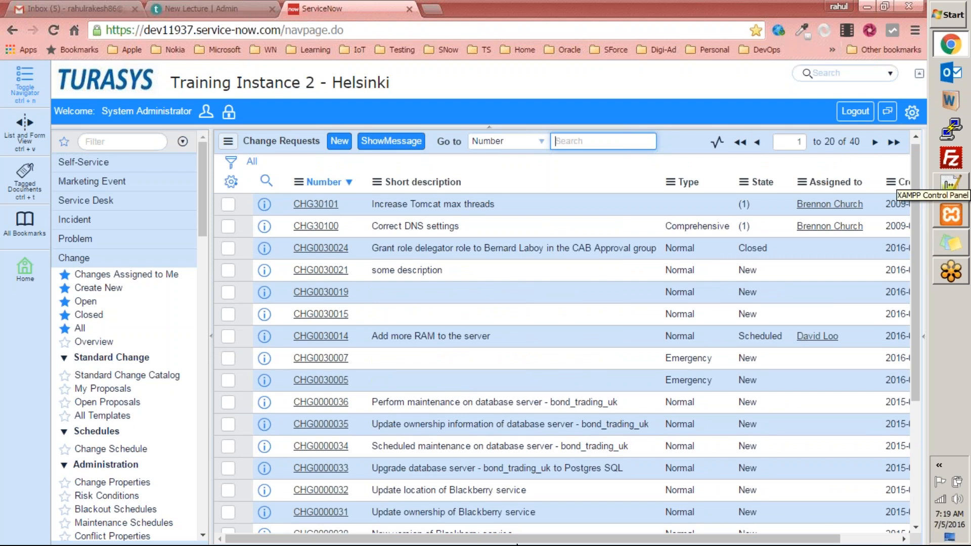
pyautogui.hscroll(3, 697, 396)
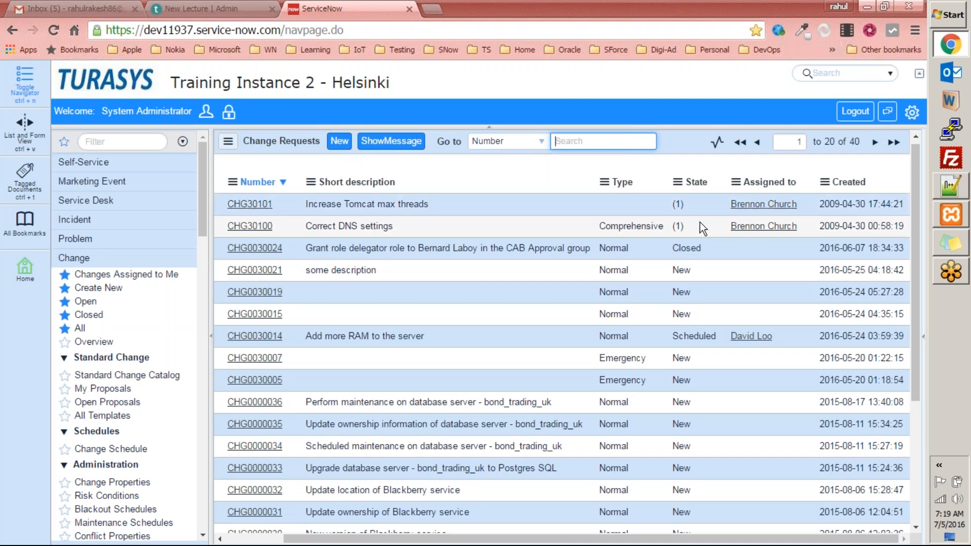
pyautogui.rightClick(687, 197)
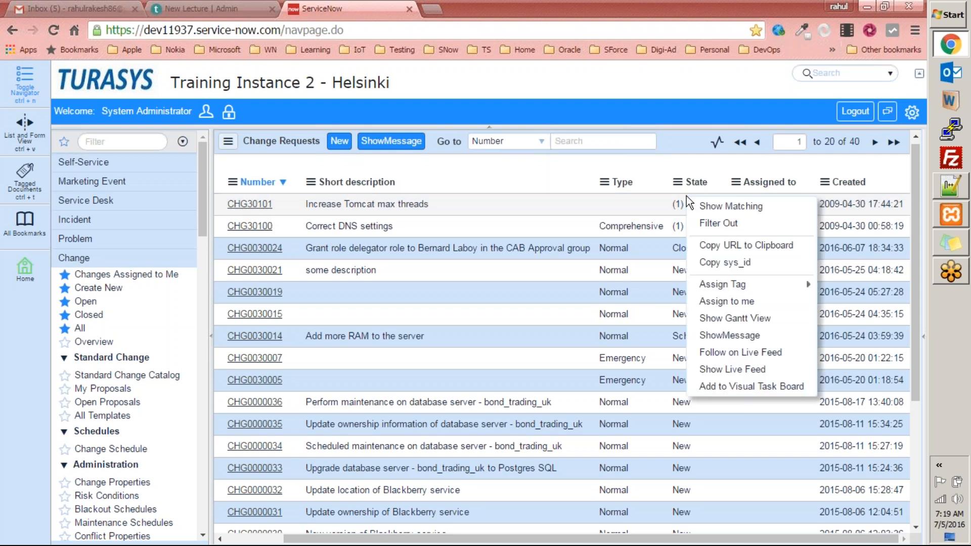
pyautogui.click(703, 224)
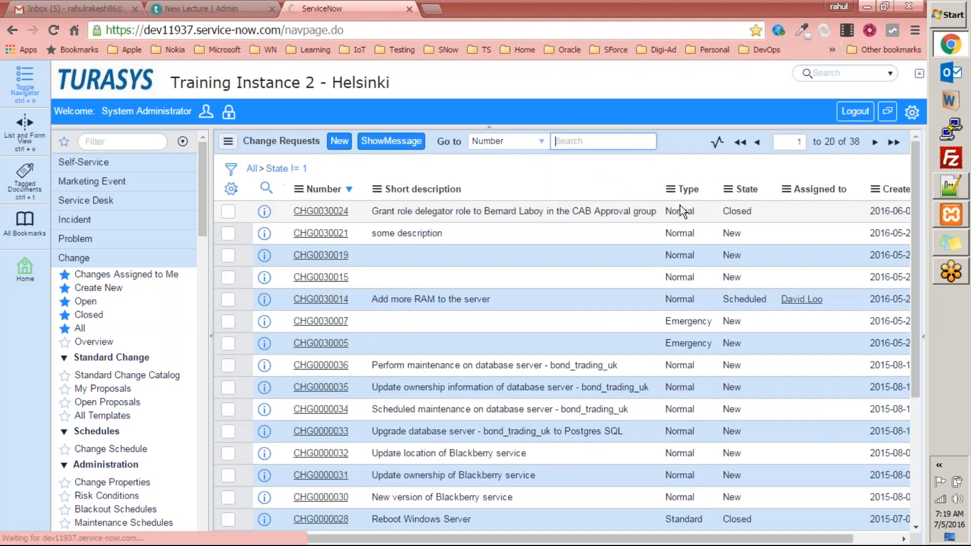
# Narrow the list to change requests matching the Closed state, and point out the State value of the Decommission server record
pyautogui.scroll(-3, 815, 324)
pyautogui.scroll(3, 815, 323)
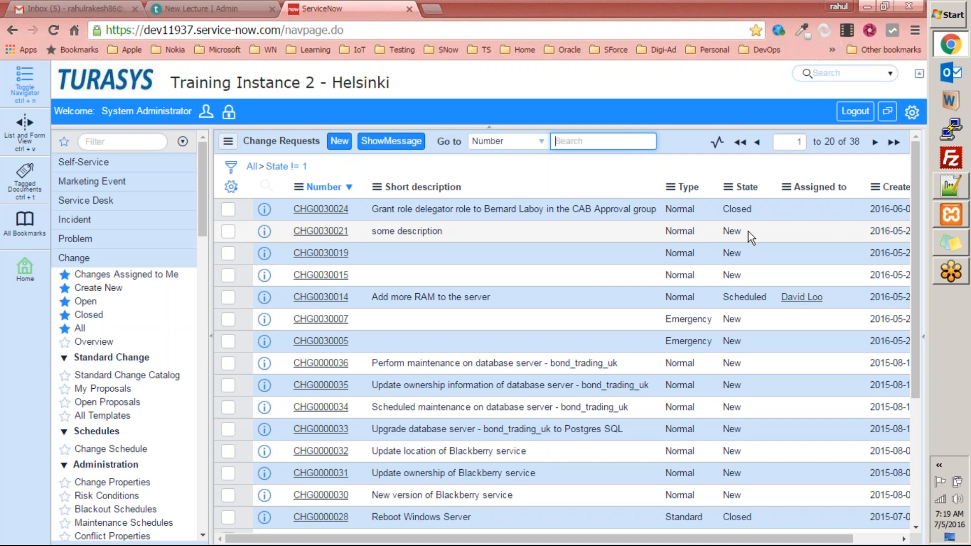
pyautogui.rightClick(742, 209)
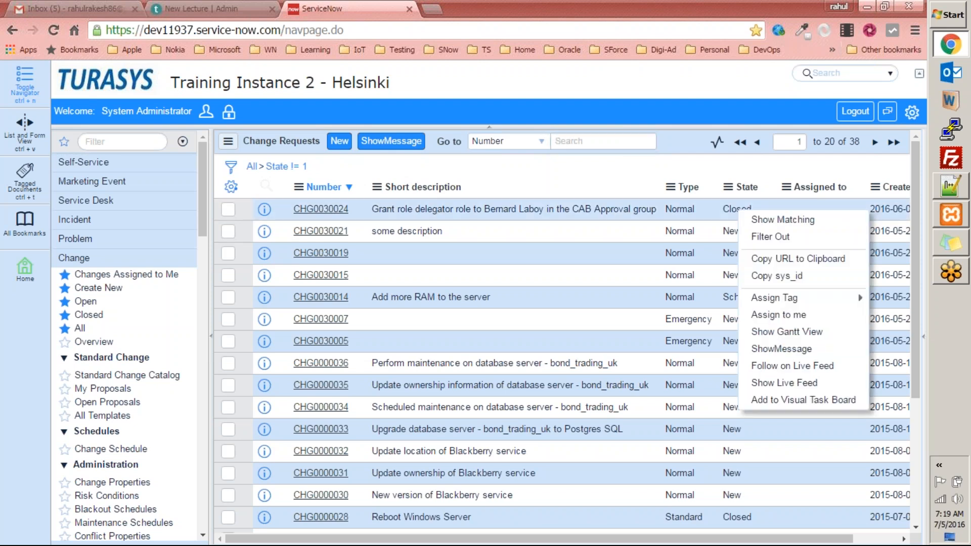
pyautogui.click(774, 225)
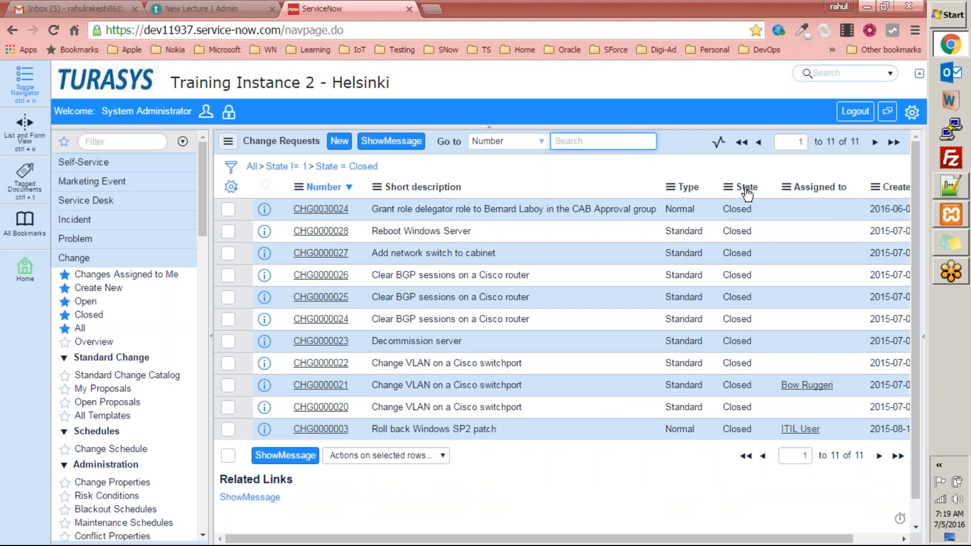
pyautogui.click(740, 341)
pyautogui.doubleClick(740, 340)
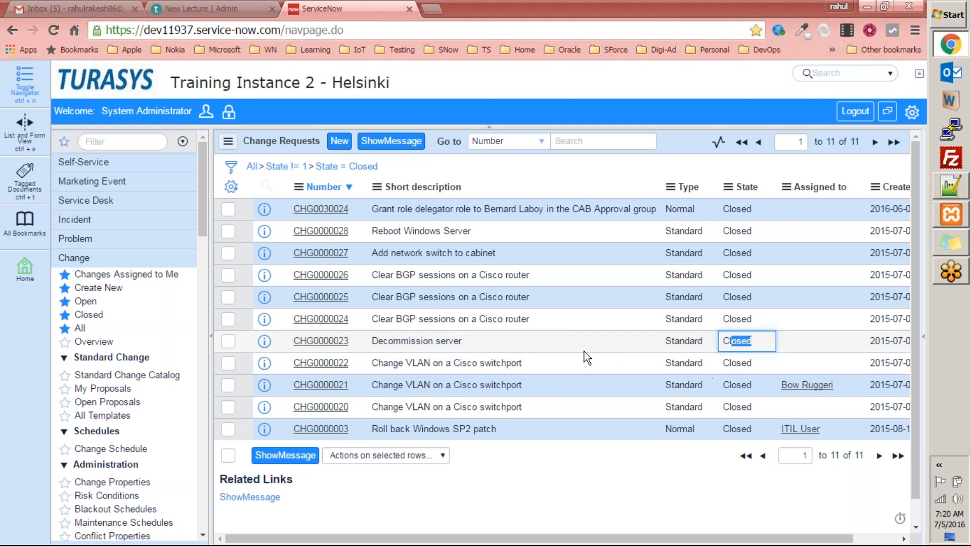
# Examine the available and selected columns in the list personalization settings, and close them without changing anything
pyautogui.click(236, 191)
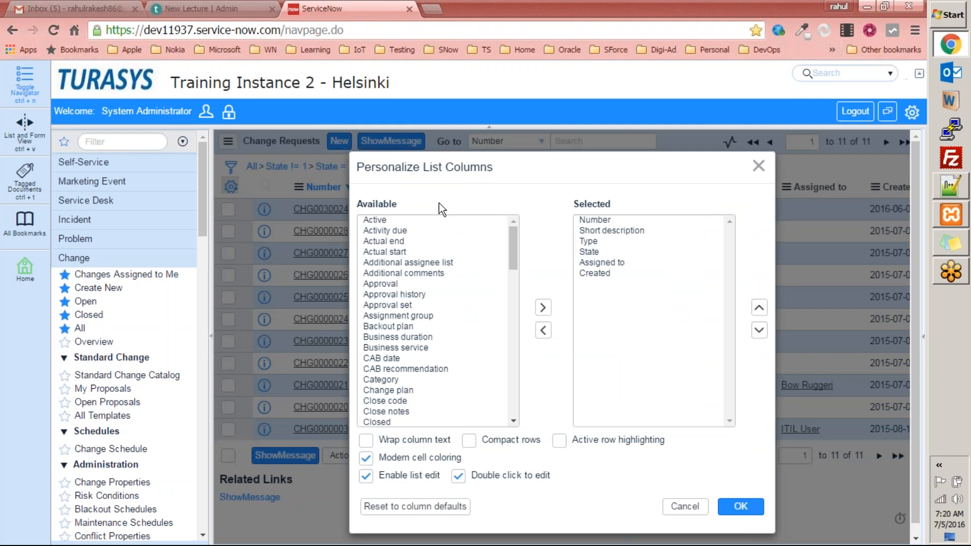
pyautogui.scroll(-15, 445, 226)
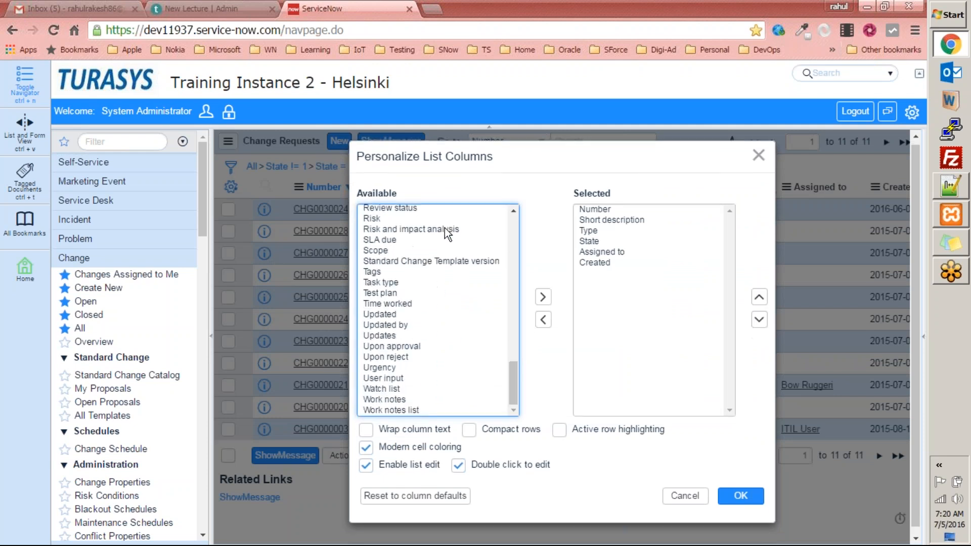
pyautogui.scroll(13, 480, 299)
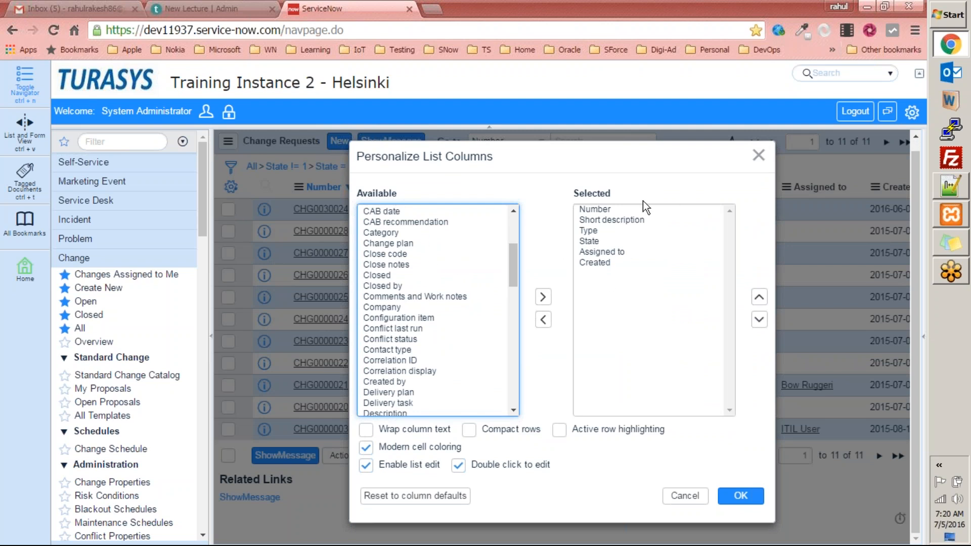
pyautogui.click(758, 156)
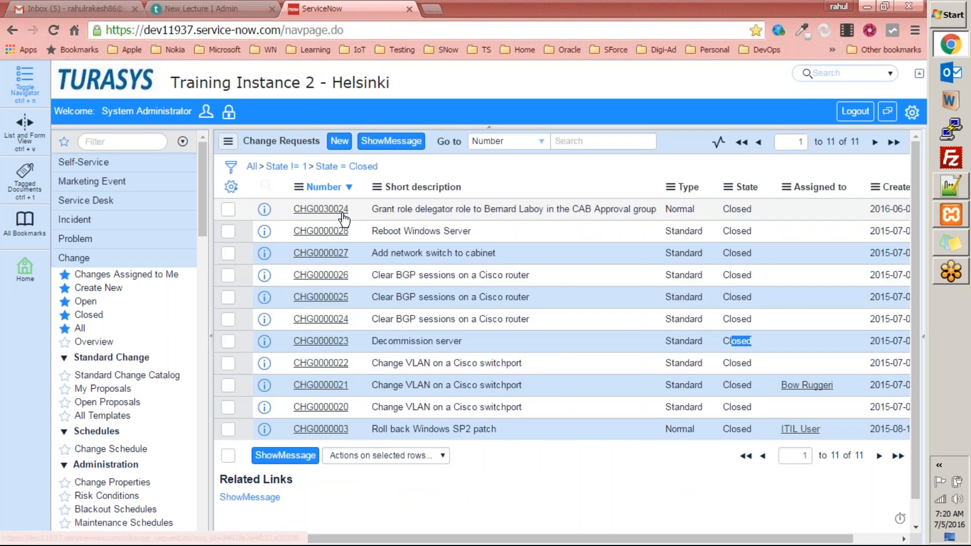
pyautogui.moveTo(572, 540); pyautogui.dragTo(618, 540)
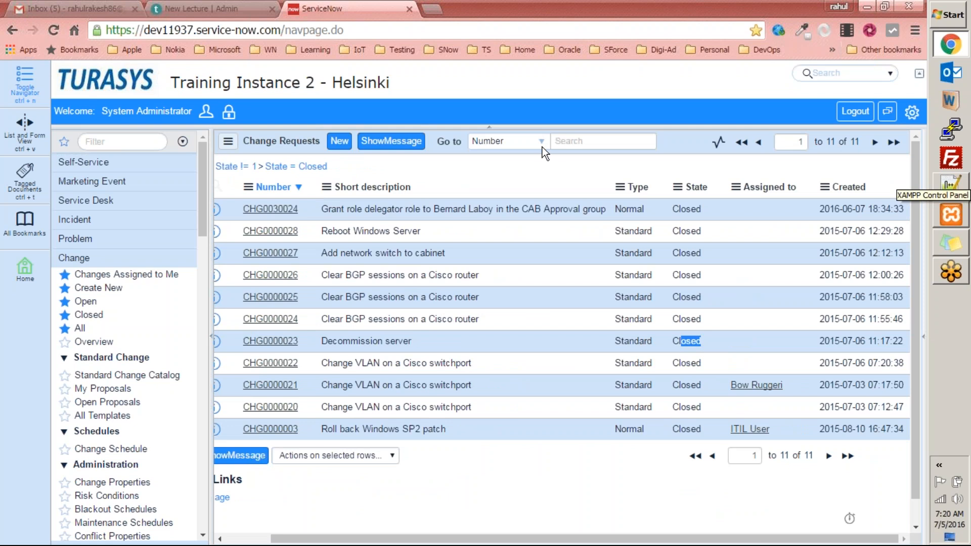
pyautogui.moveTo(700, 540); pyautogui.dragTo(529, 514)
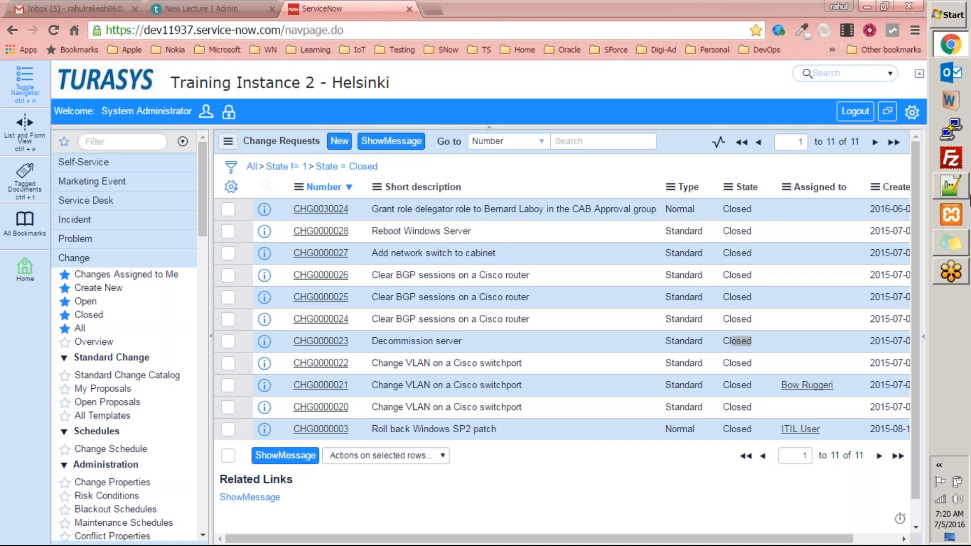
# Copy change_task from the Notepad++ note and open change_task.list through ServiceNow's navigation filter
pyautogui.click(953, 182)
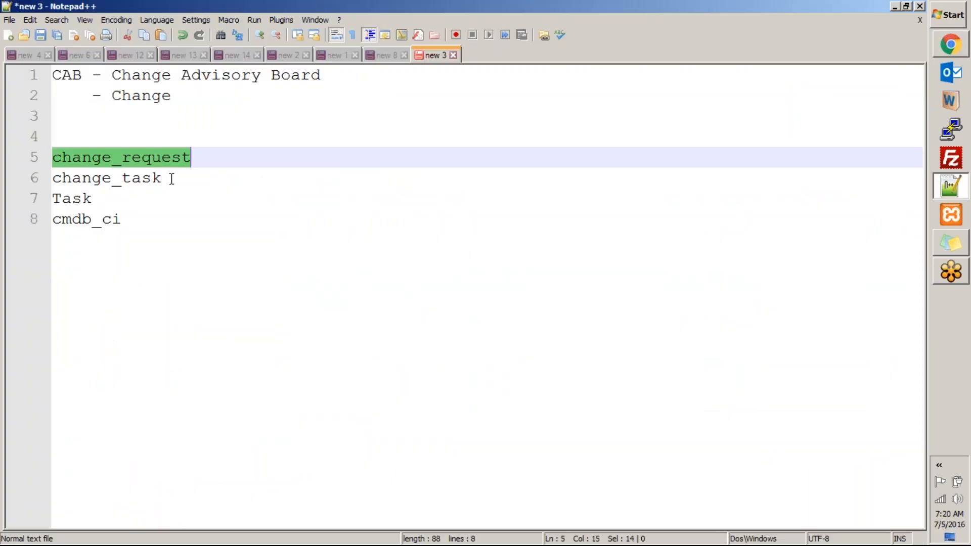
pyautogui.moveTo(161, 178); pyautogui.dragTo(40, 179)
pyautogui.hotkey('ctrl', 'c')
pyautogui.hotkey('alt', 'Tab')
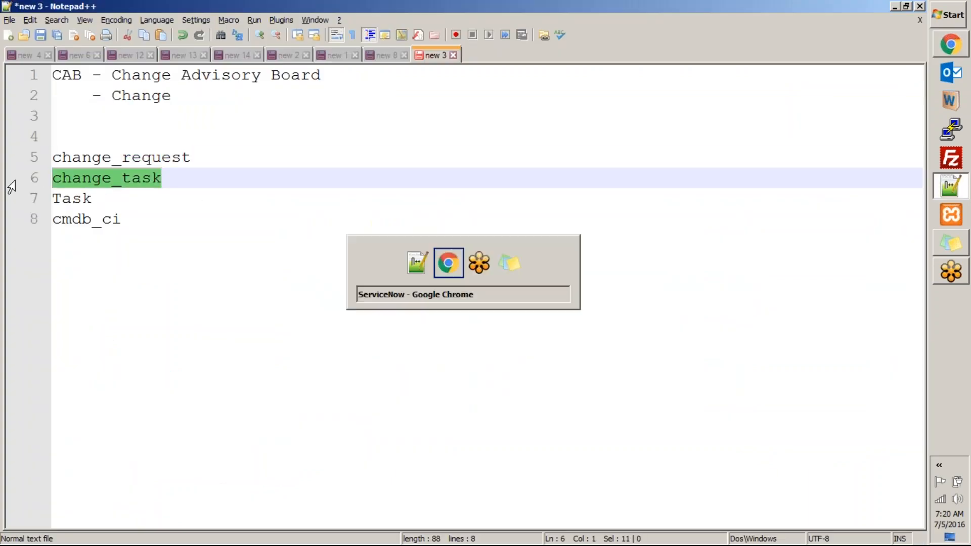
pyautogui.click(116, 143)
pyautogui.hotkey('ctrl', 'v')
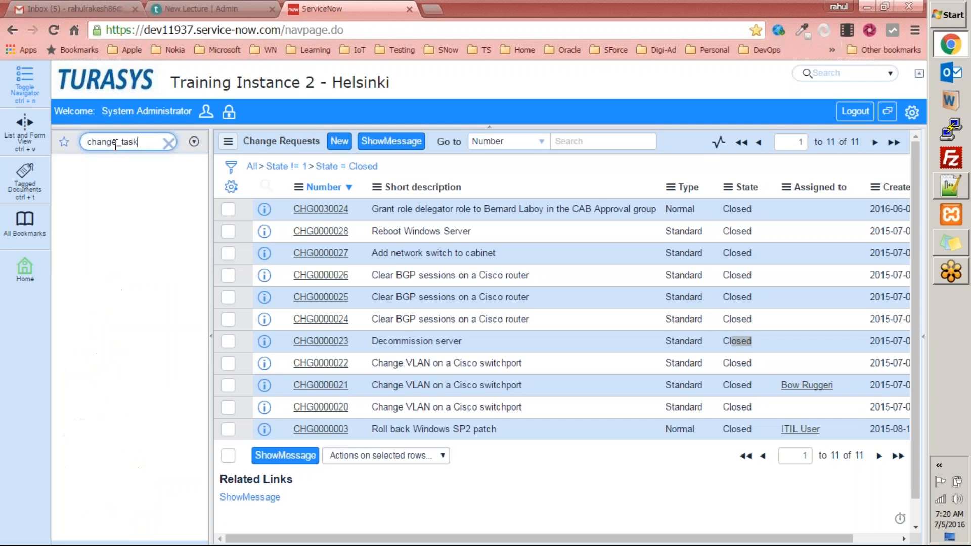
pyautogui.write('.list')
pyautogui.press('Return')
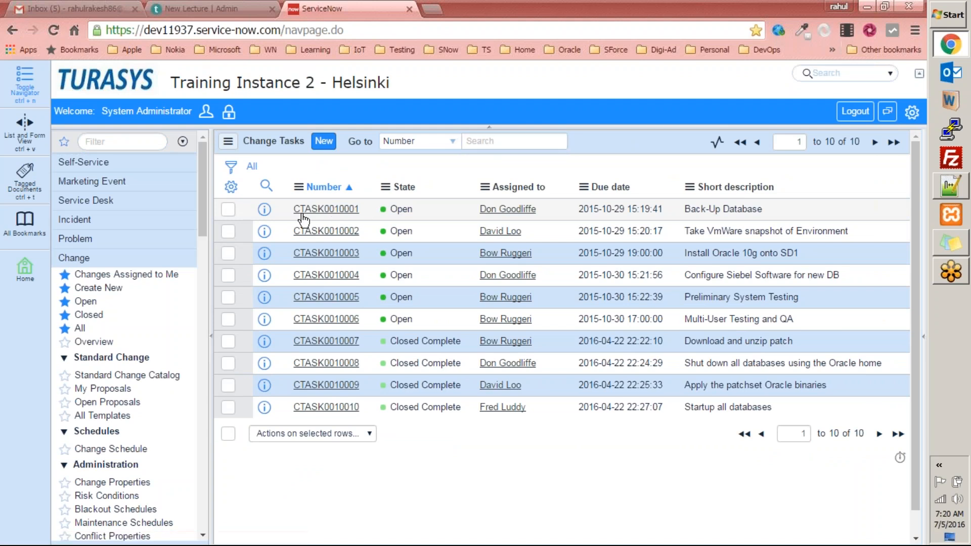
# Open the Back-Up Database change task from the Change Tasks list and look over its form
pyautogui.doubleClick(295, 215)
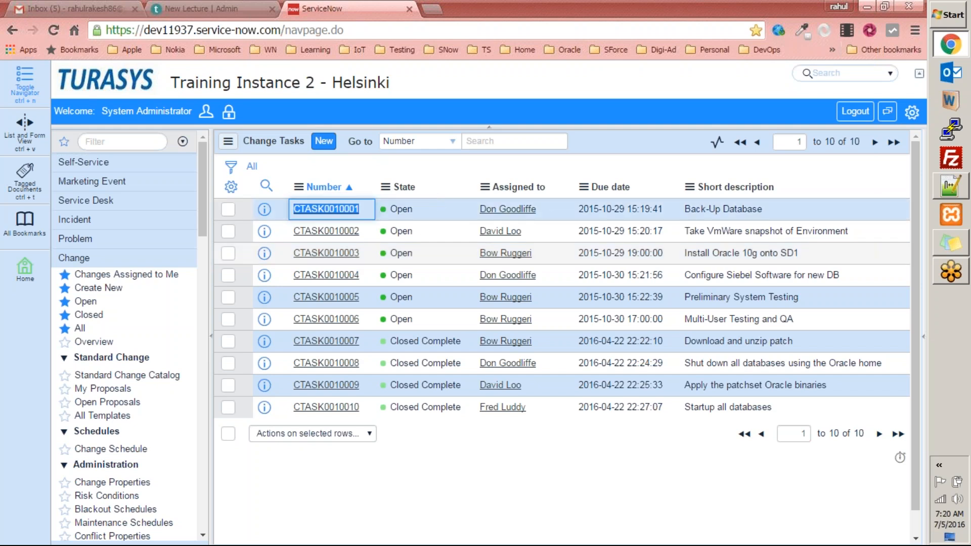
pyautogui.click(523, 475)
pyautogui.click(331, 209)
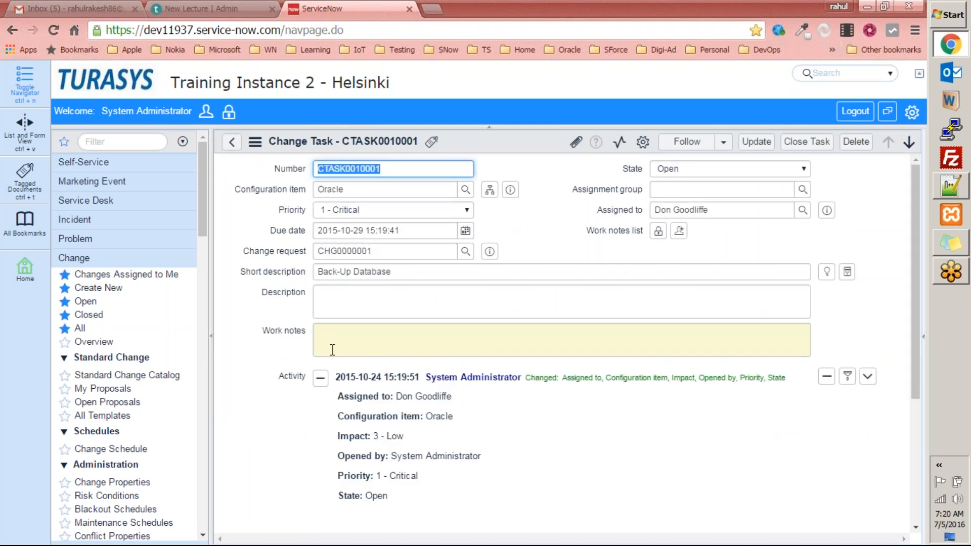
pyautogui.scroll(-4, 332, 348)
# Point out the Change request reference and the Number on the change task form, and return to the Change Tasks list
pyautogui.click(254, 239)
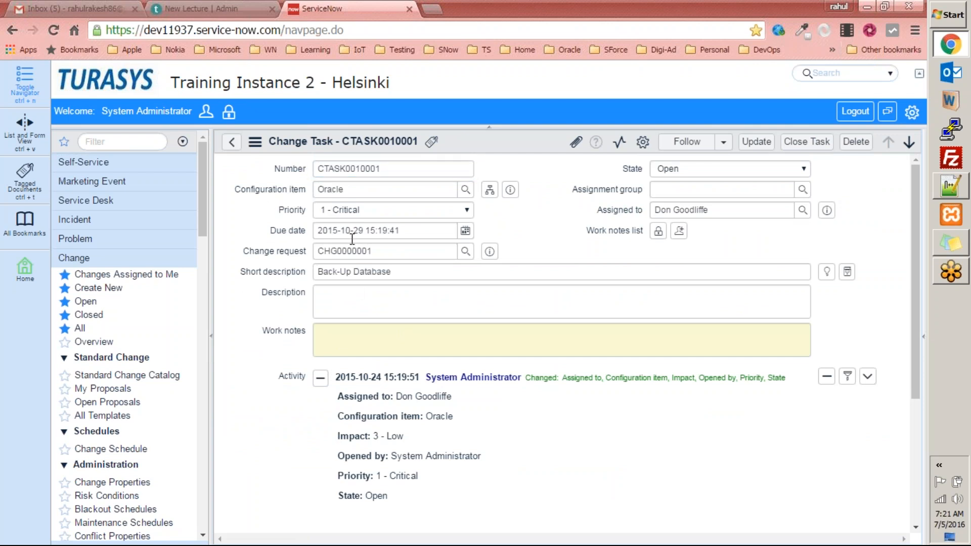
pyautogui.click(373, 251)
pyautogui.moveTo(374, 251); pyautogui.dragTo(312, 250)
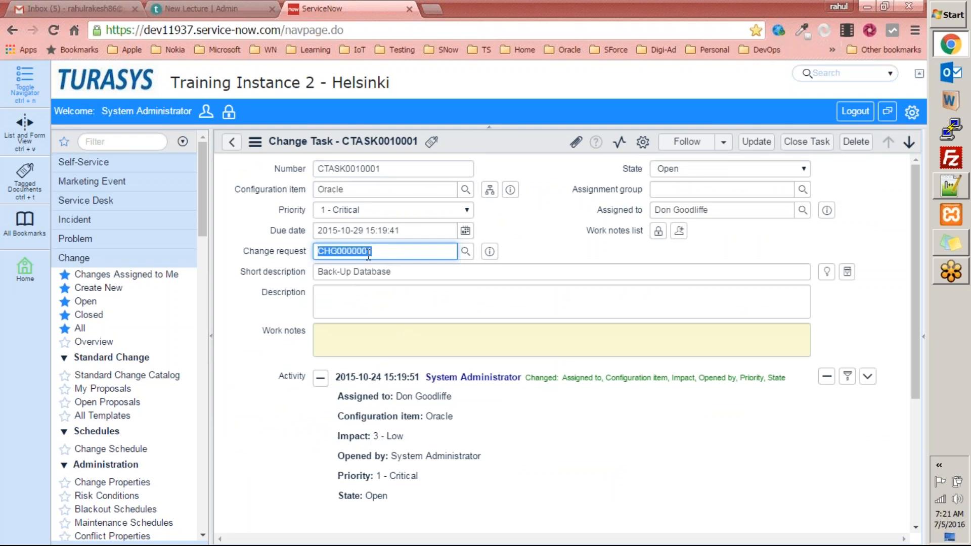
pyautogui.moveTo(375, 251); pyautogui.dragTo(298, 241)
pyautogui.moveTo(399, 168); pyautogui.dragTo(317, 168)
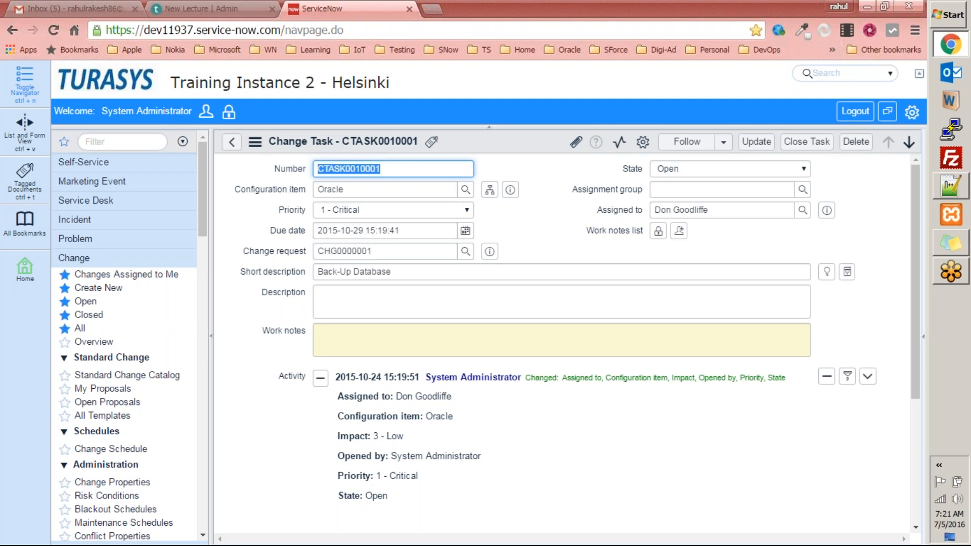
pyautogui.click(233, 146)
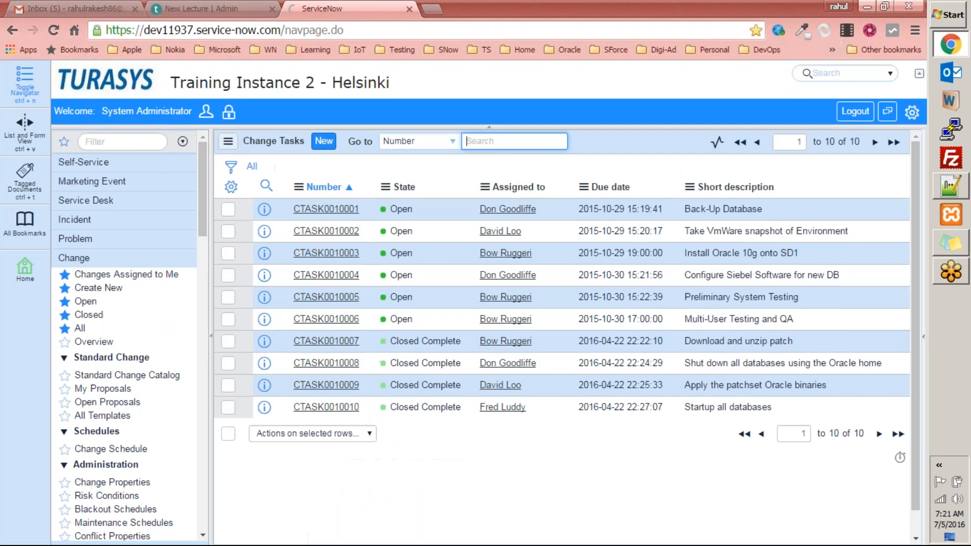
# Filter the navigator for "tables" and open Tables & Columns under System Definition
pyautogui.click(125, 142)
pyautogui.write('ta')
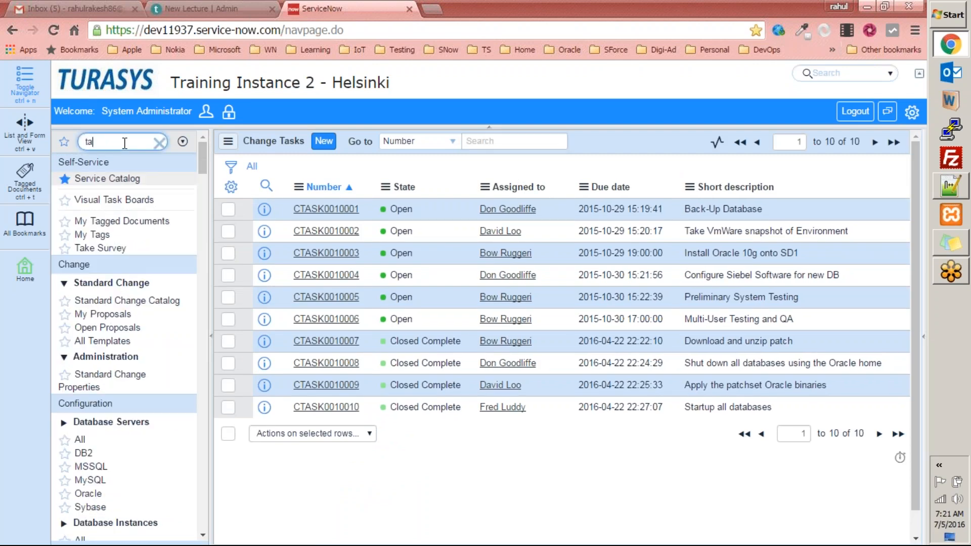
pyautogui.write('bles')
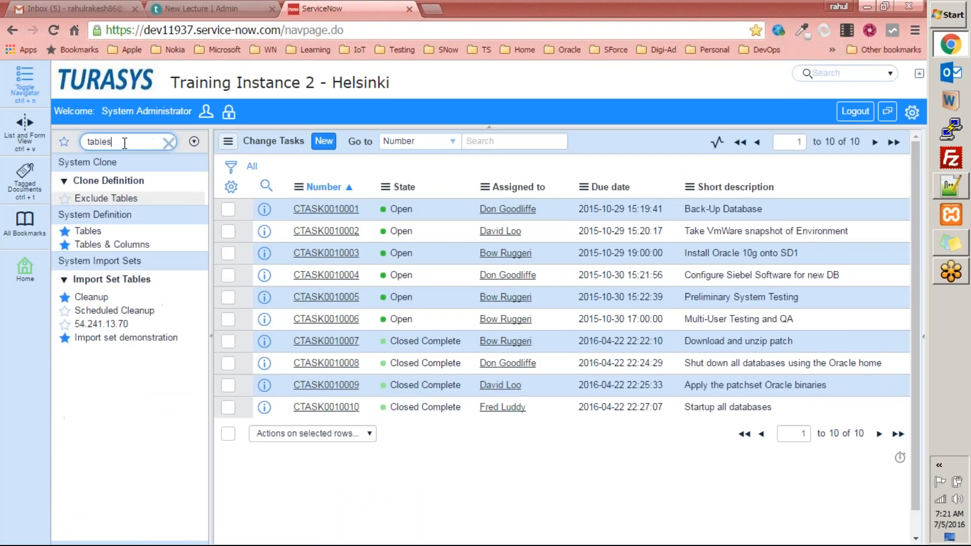
pyautogui.click(129, 244)
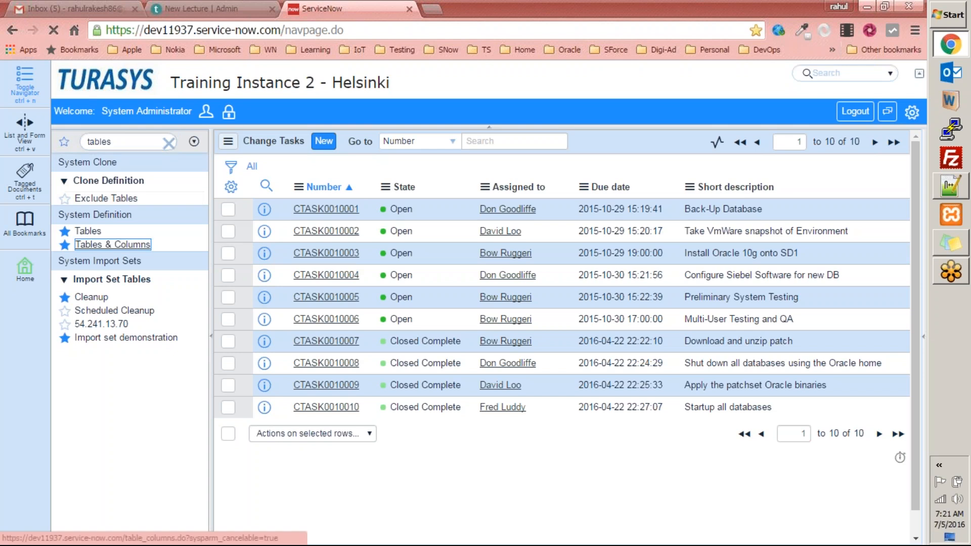
# Select the Change Request [change_request] table among the table names and open its schema map
pyautogui.moveTo(918, 198); pyautogui.dragTo(906, 389)
pyautogui.click(298, 259)
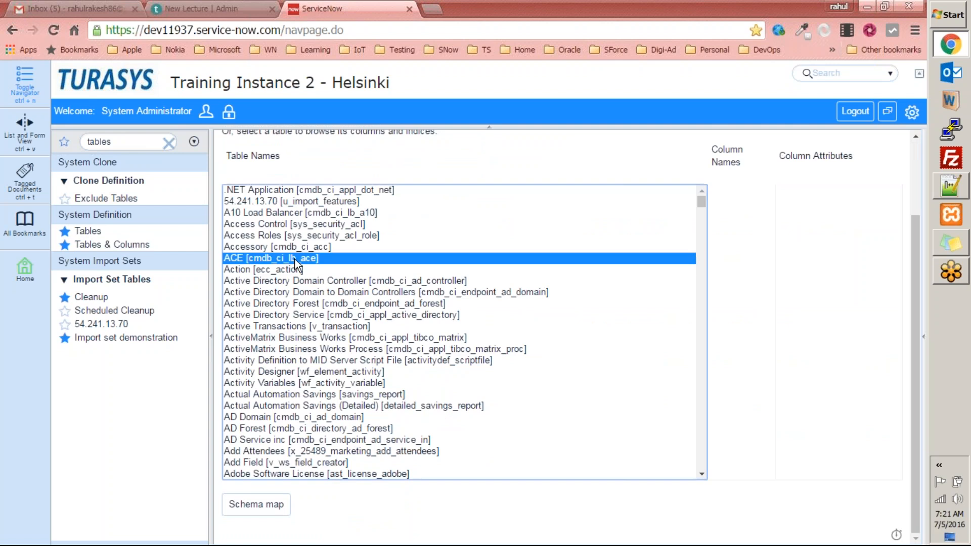
pyautogui.write('change_request_metric')
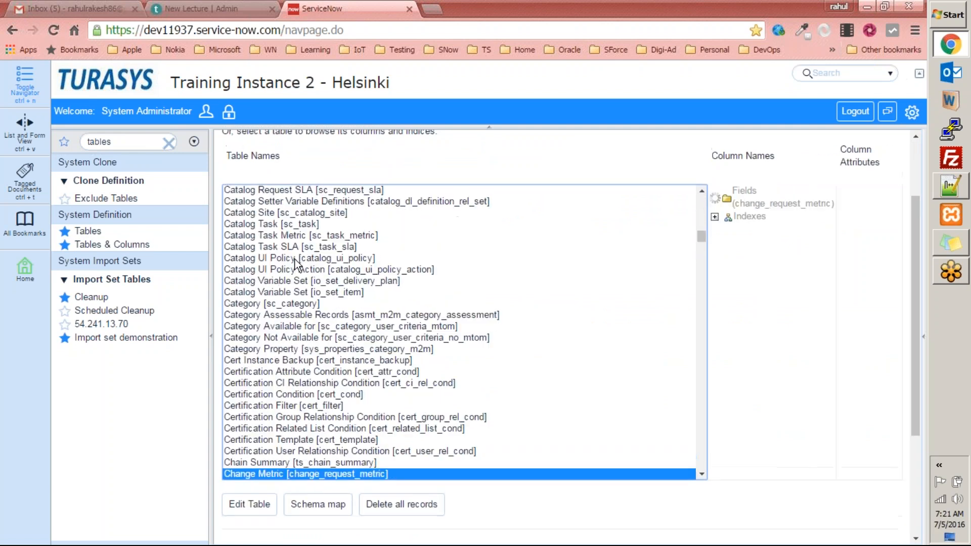
pyautogui.scroll(-4, 298, 303)
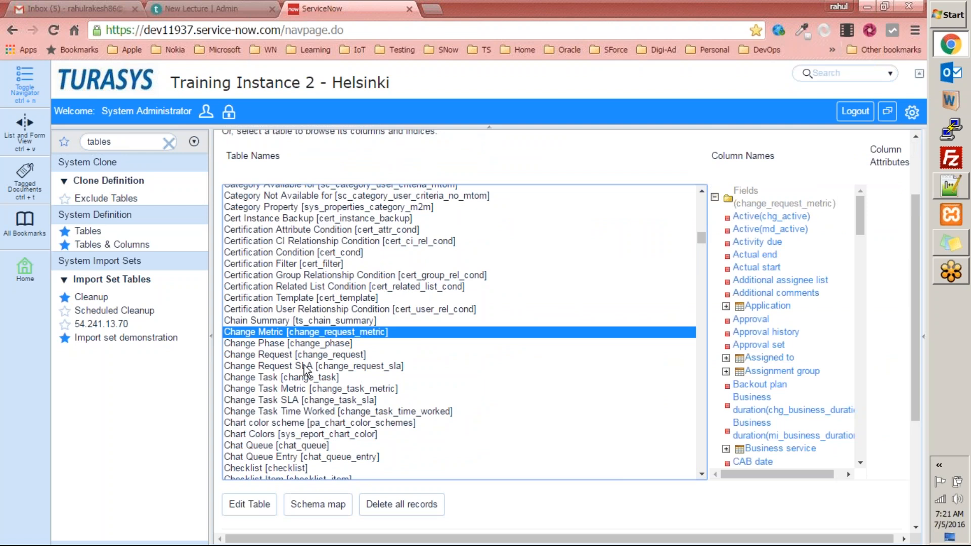
pyautogui.click(301, 355)
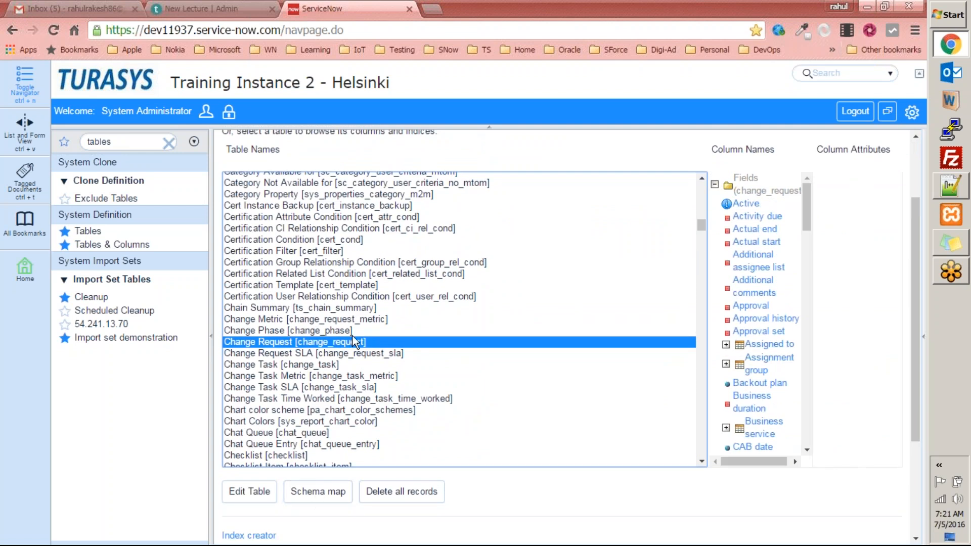
pyautogui.click(319, 496)
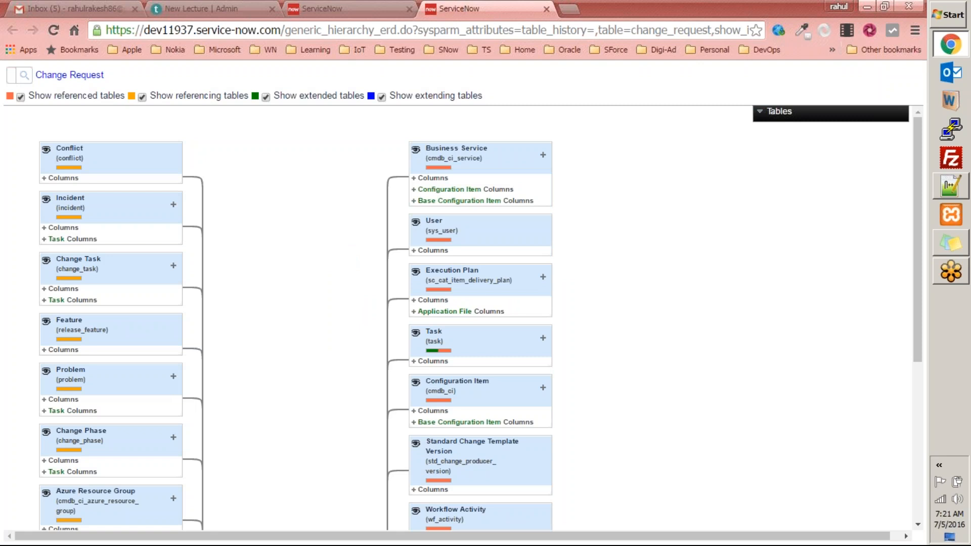
# Examine which tables are linked to Change Request in the schema map, from Conflict and Business Service down to the lowest entries
pyautogui.scroll(-5, 425, 459)
pyautogui.scroll(5, 428, 455)
pyautogui.click(322, 8)
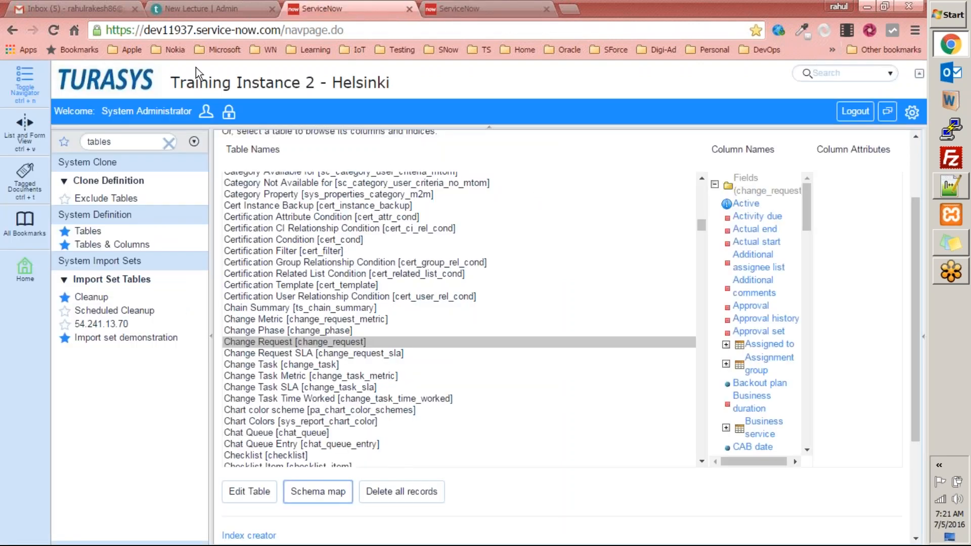
pyautogui.hotkey('ctrl', 'Tab')
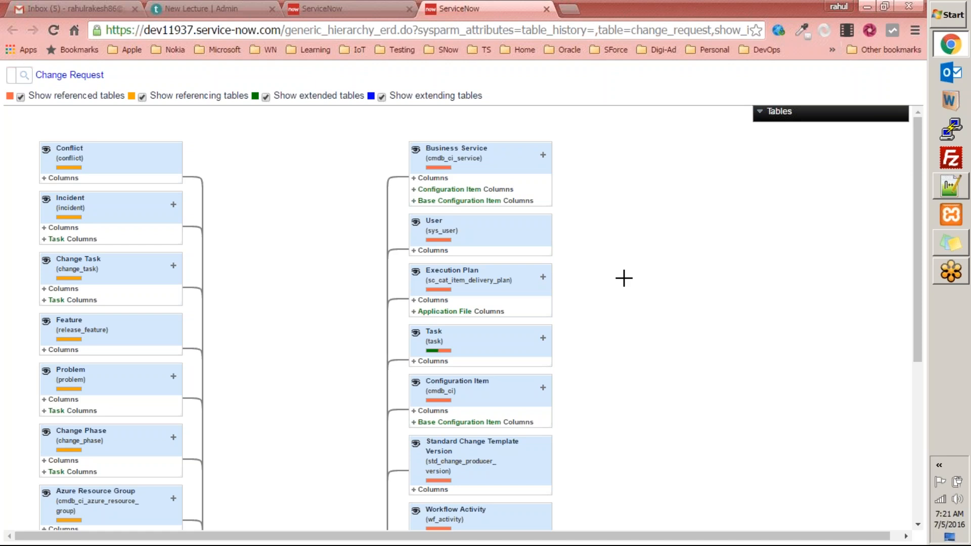
pyautogui.scroll(-2, 624, 281)
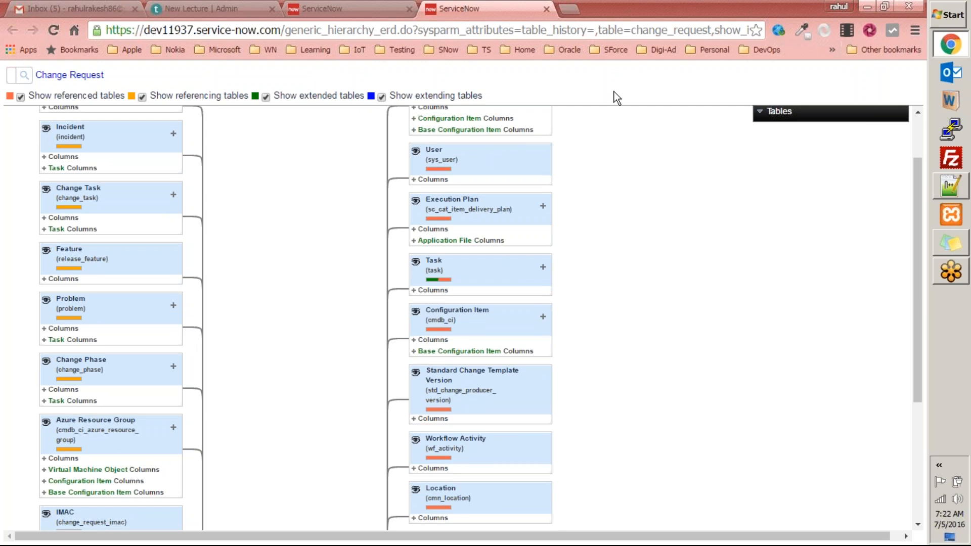
pyautogui.scroll(-3, 303, 486)
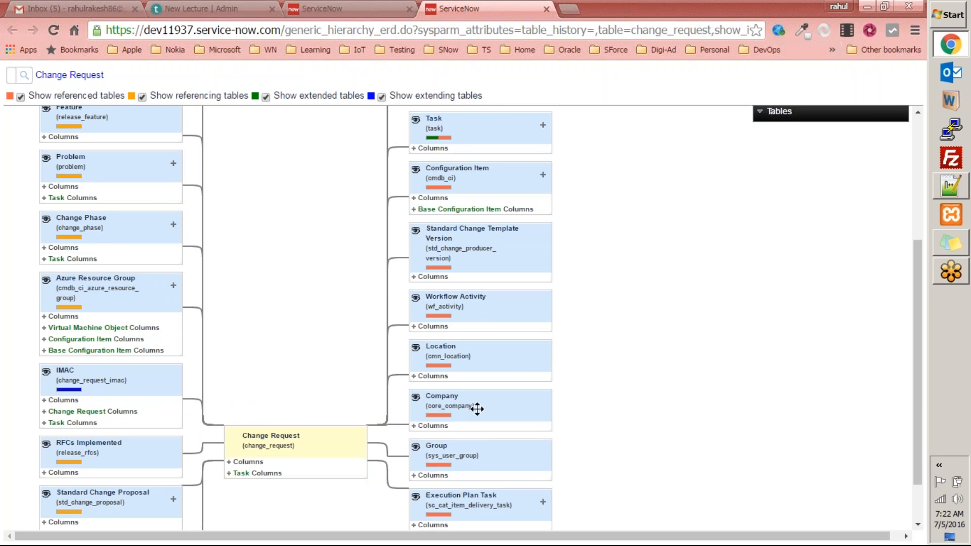
pyautogui.scroll(-3, 364, 497)
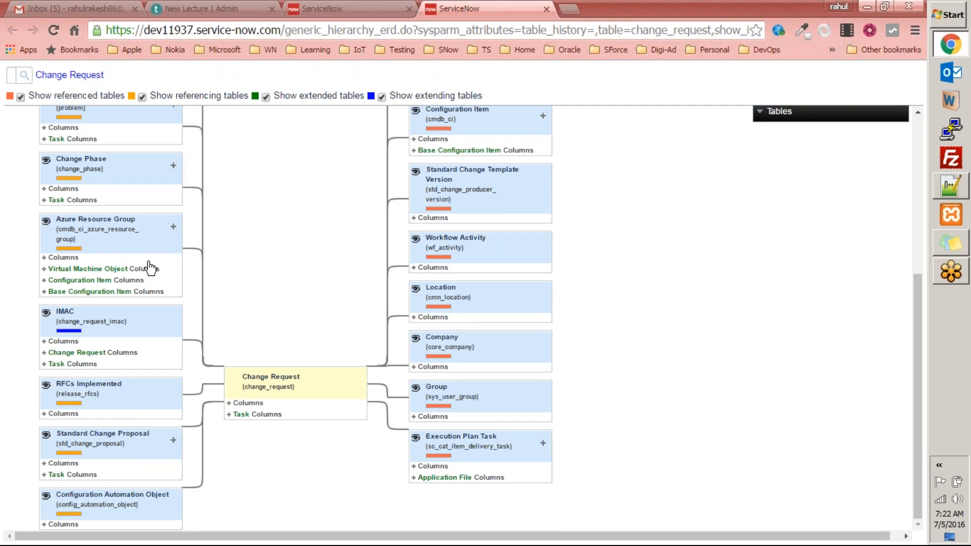
pyautogui.scroll(5, 151, 266)
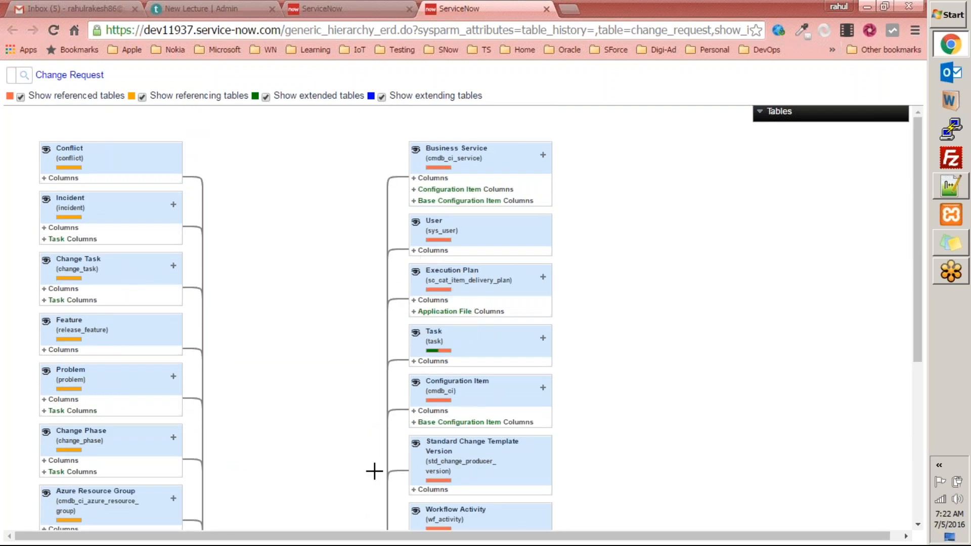
# Hide the referencing, extended and extending tables in the Change Request schema map, leaving only the referenced tables shown
pyautogui.click(141, 98)
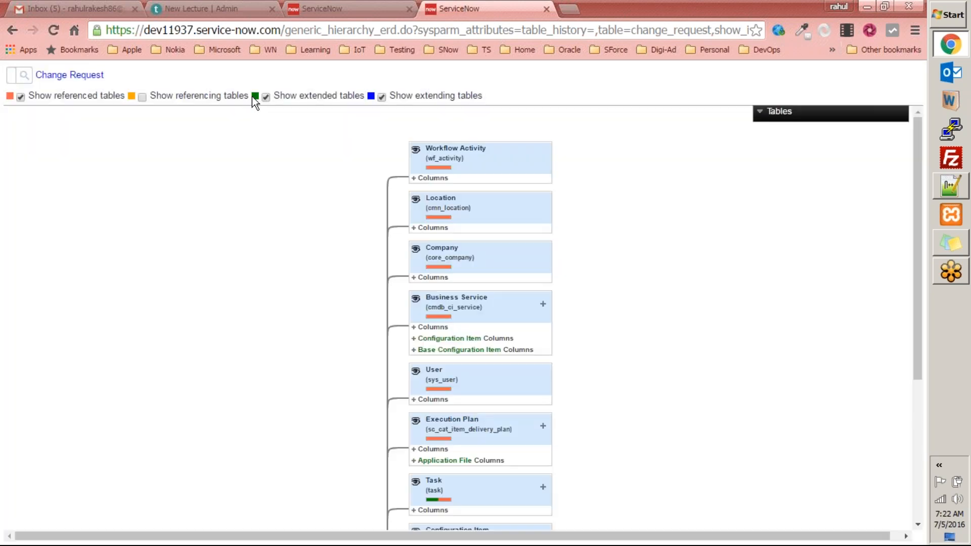
pyautogui.click(264, 96)
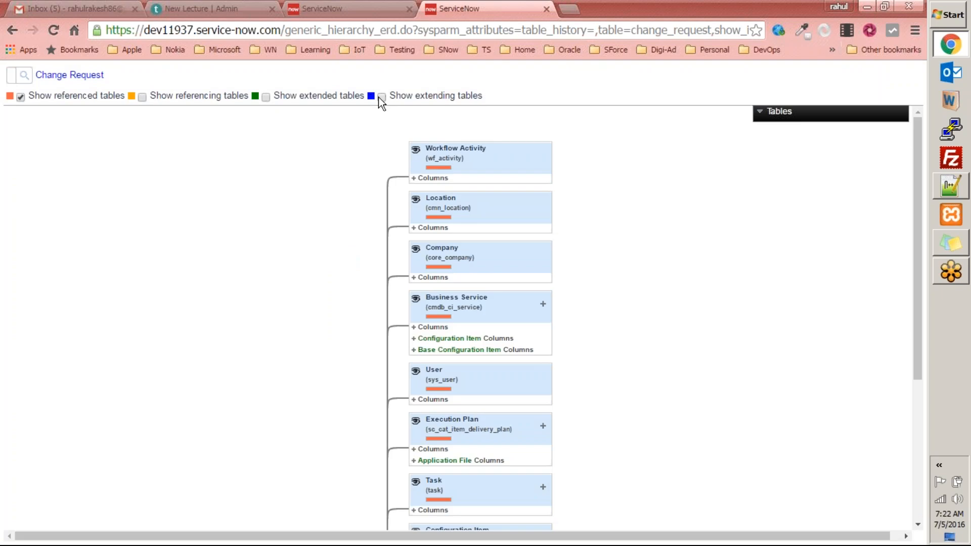
pyautogui.click(380, 97)
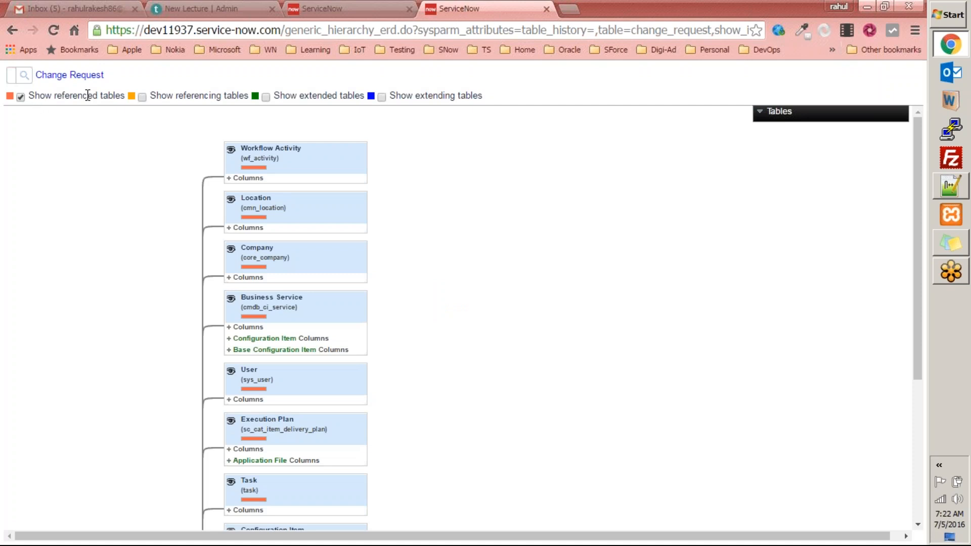
# Examine the tables referenced by Change Request in the reduced schema map, including Task, Configuration Item and Group
pyautogui.scroll(-5, 161, 249)
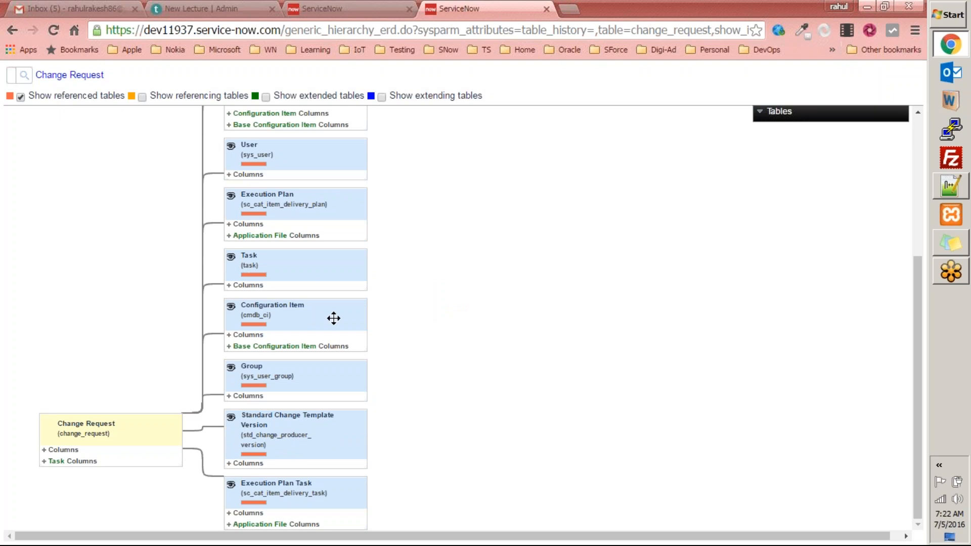
pyautogui.scroll(5, 305, 507)
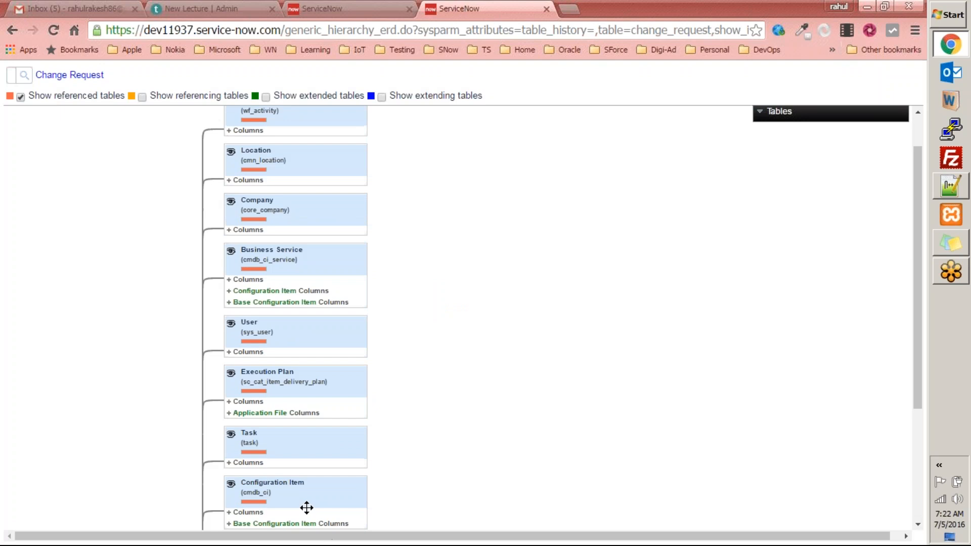
pyautogui.scroll(-4, 305, 494)
pyautogui.scroll(4, 250, 182)
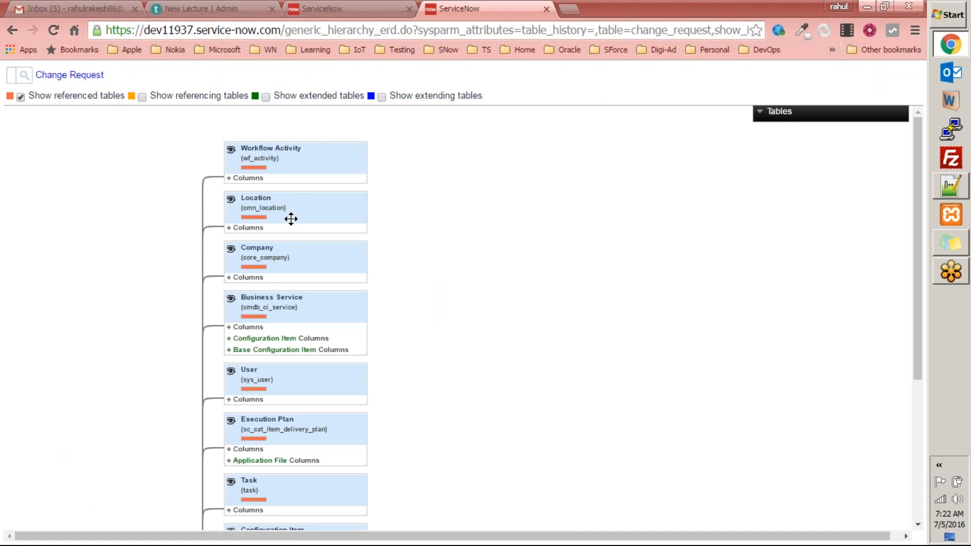
pyautogui.scroll(-1, 277, 256)
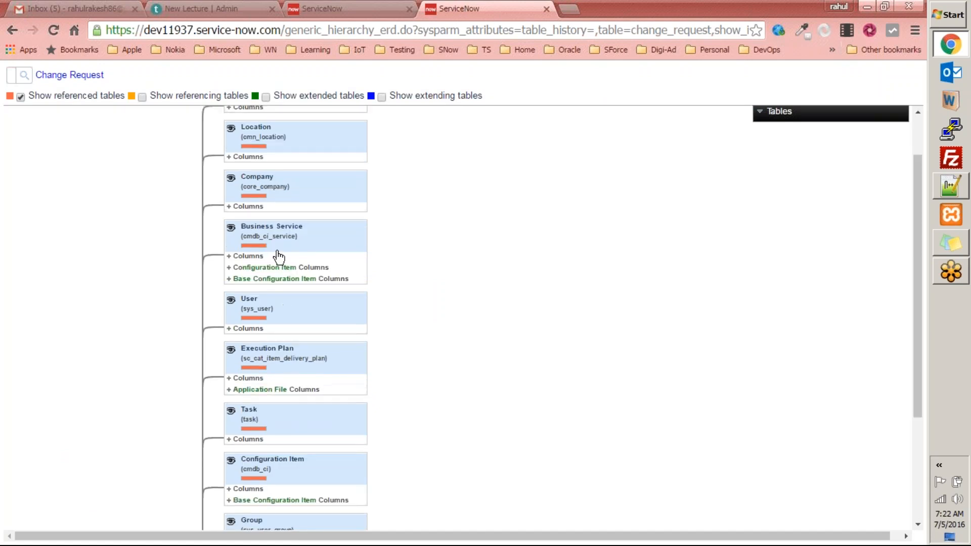
pyautogui.scroll(-2, 331, 321)
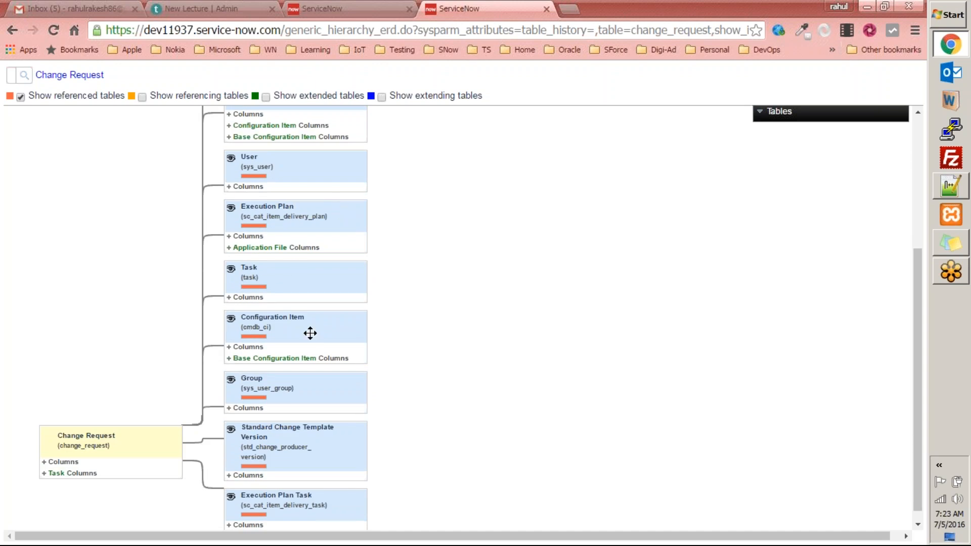
pyautogui.scroll(-1, 337, 329)
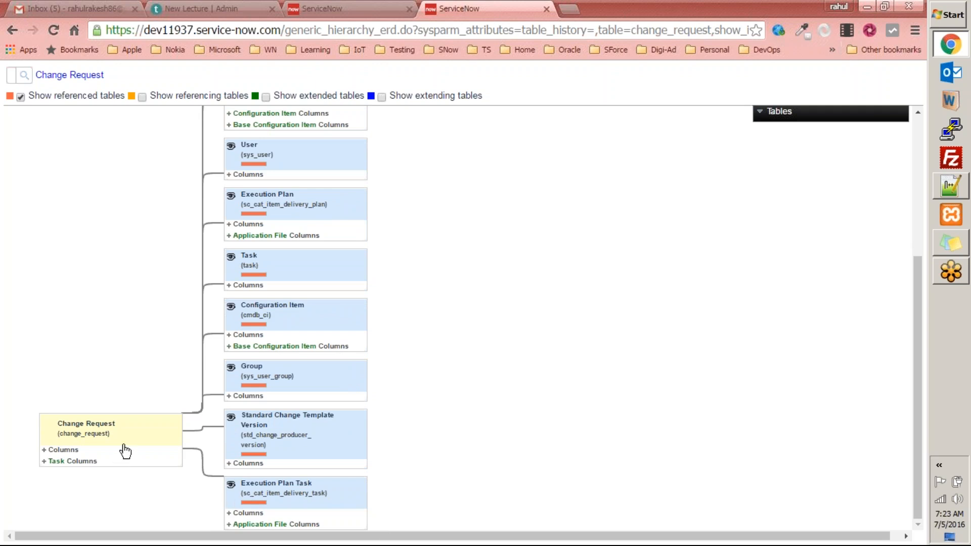
# Return to the main instance page, filter the navigator by "change" and create a new normal change request
pyautogui.moveTo(205, 430)
pyautogui.scroll(5, 320, 197)
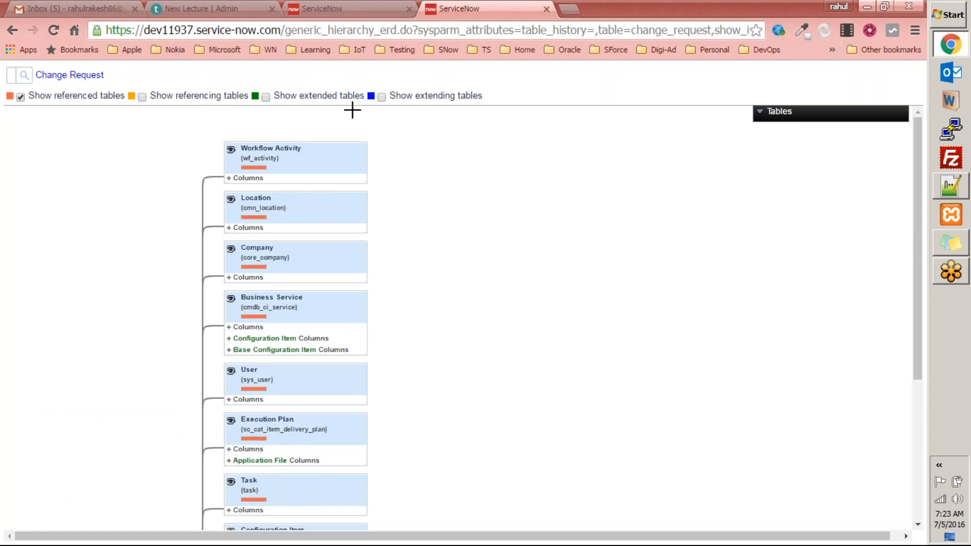
pyautogui.click(349, 9)
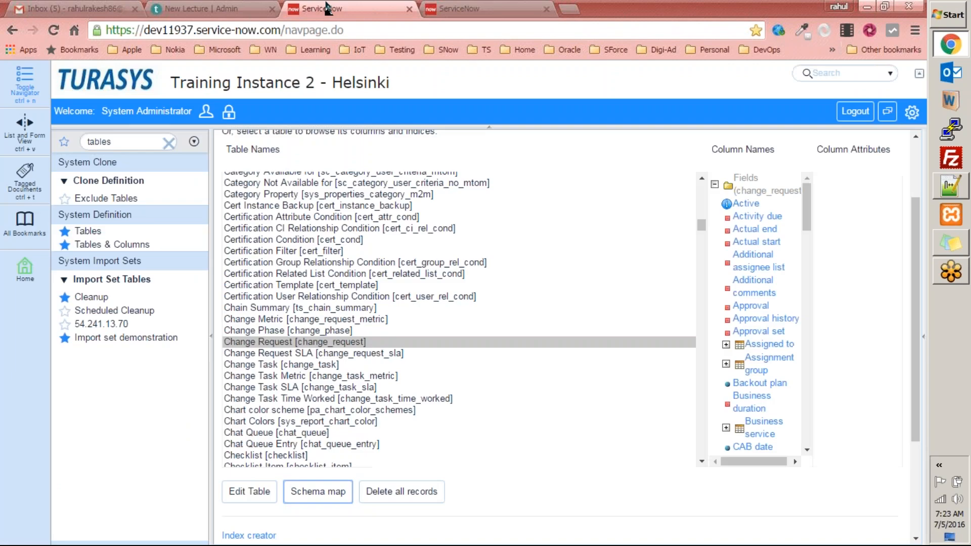
pyautogui.click(120, 143)
pyautogui.write('change')
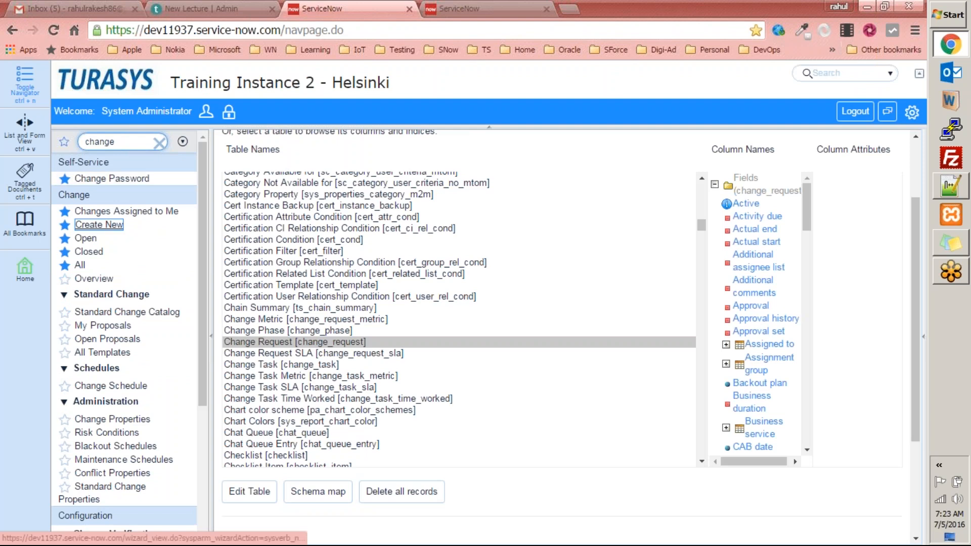
pyautogui.click(99, 224)
pyautogui.click(287, 213)
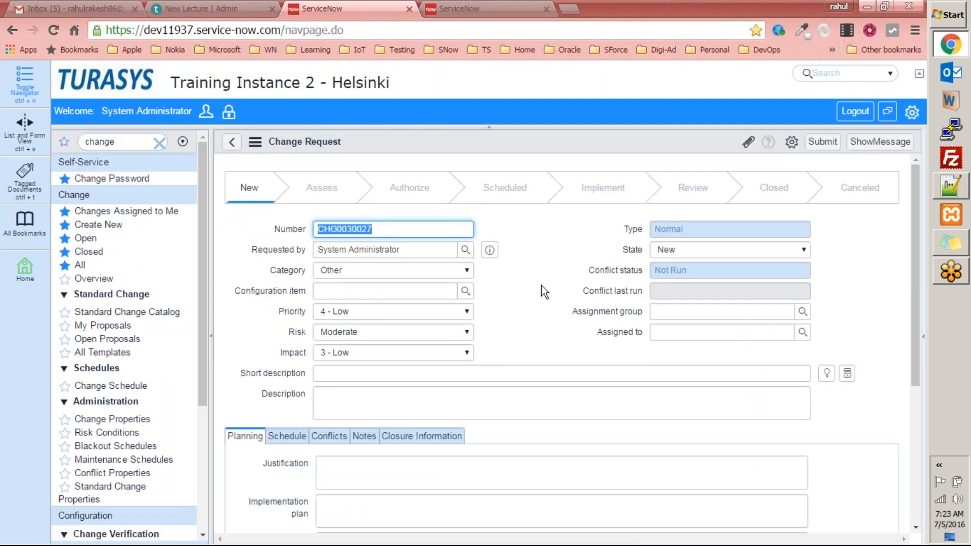
# Examine the new change request form down to its planning fields and compare it with the Change Request schema map
pyautogui.scroll(-5, 563, 328)
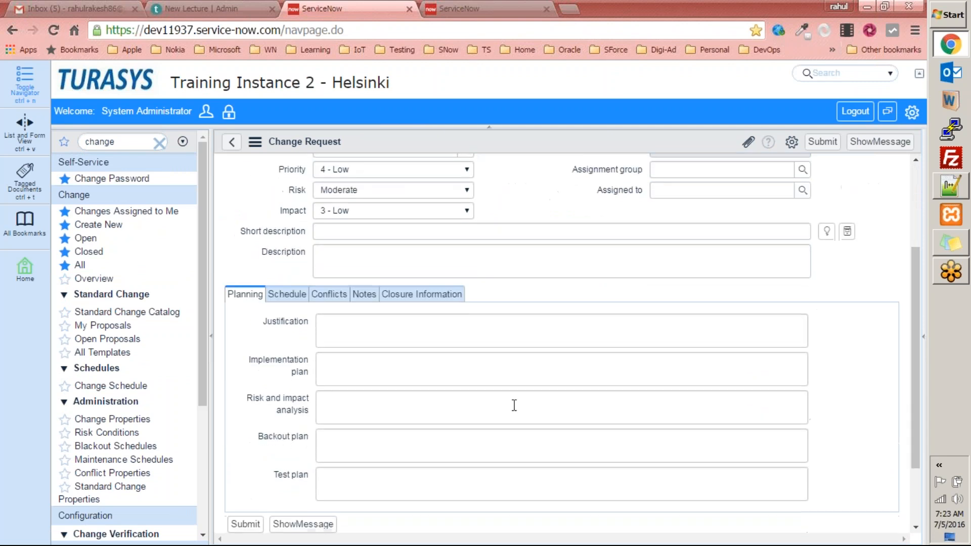
pyautogui.scroll(5, 563, 329)
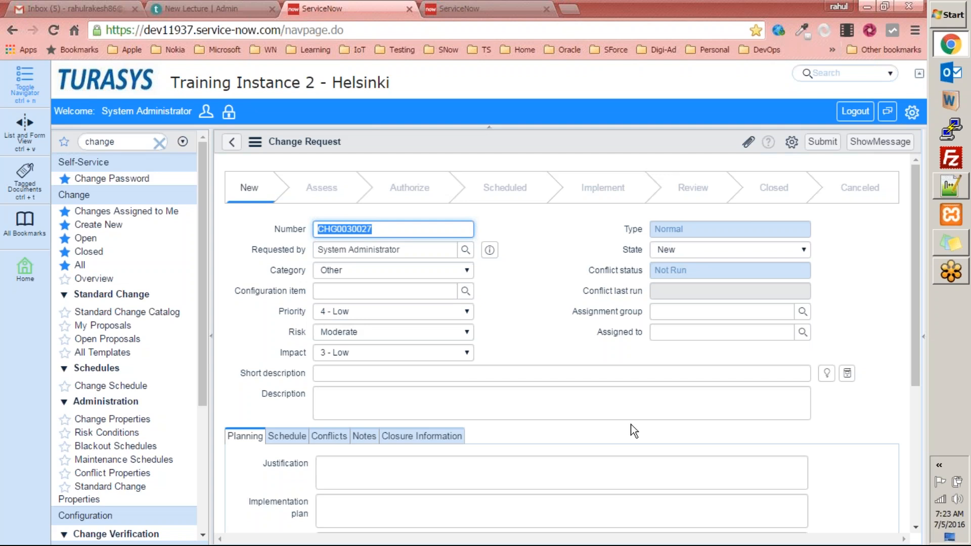
pyautogui.hotkey('ctrl', 'Tab')
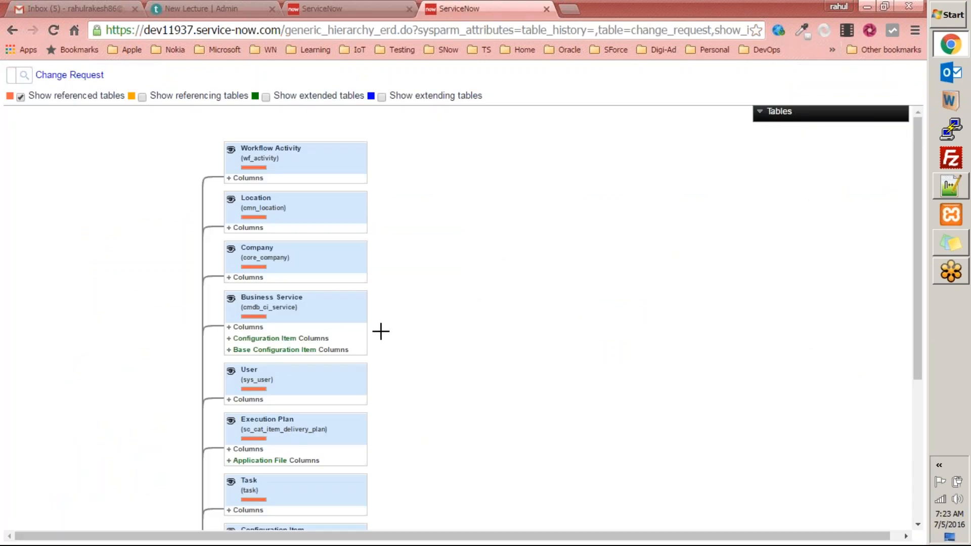
pyautogui.hotkey('ctrl', 'shift', 'Tab')
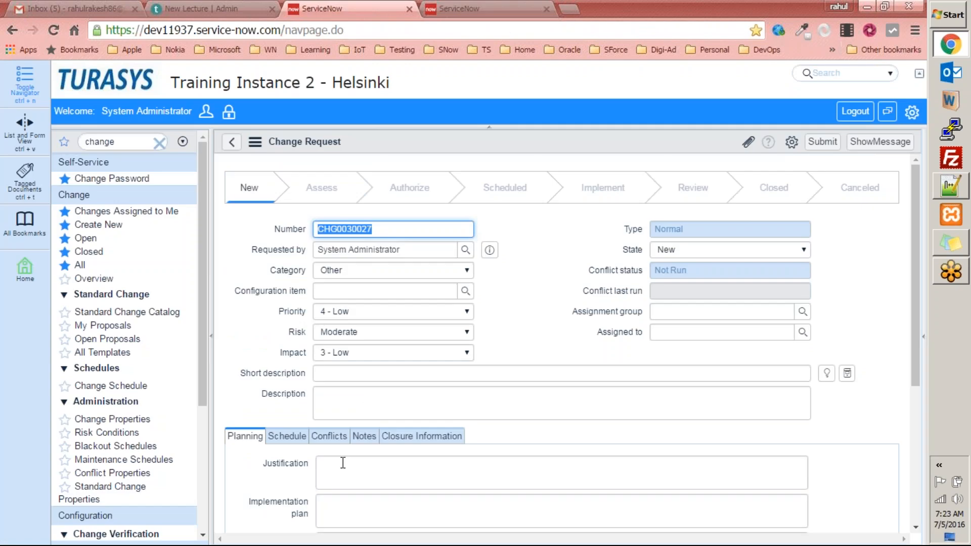
pyautogui.click(547, 263)
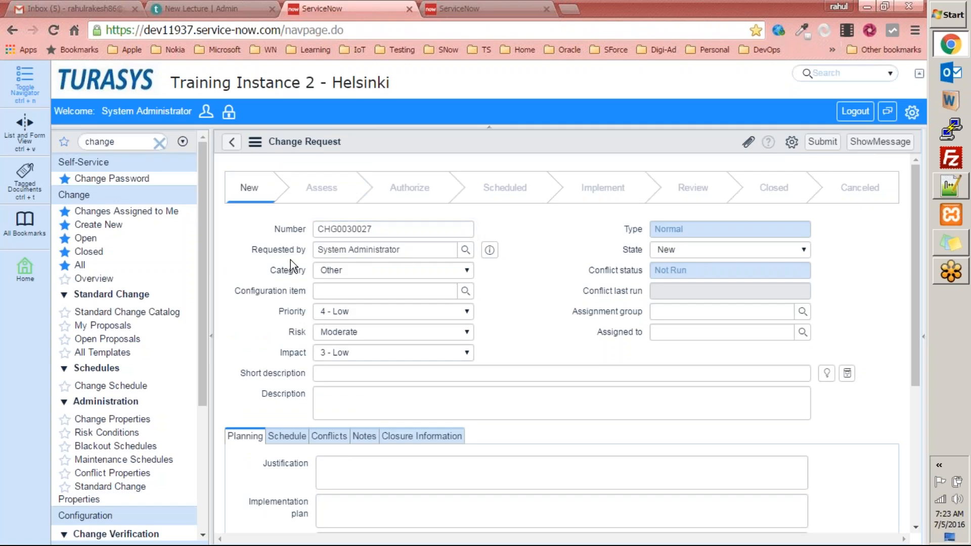
# View the Users lookup list behind the Requested by field and close it without choosing a record
pyautogui.moveTo(250, 248); pyautogui.dragTo(306, 253)
pyautogui.click(426, 249)
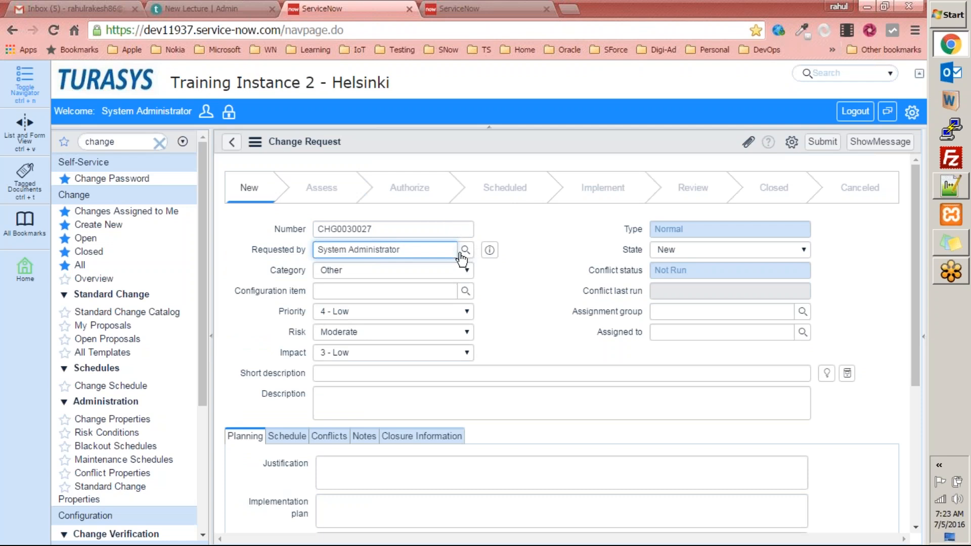
pyautogui.click(462, 250)
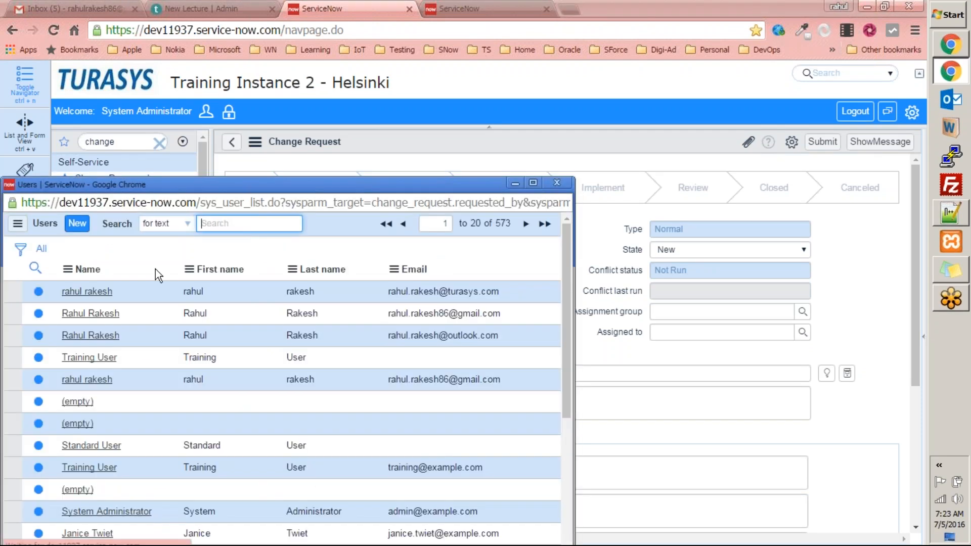
pyautogui.moveTo(31, 228); pyautogui.dragTo(59, 228)
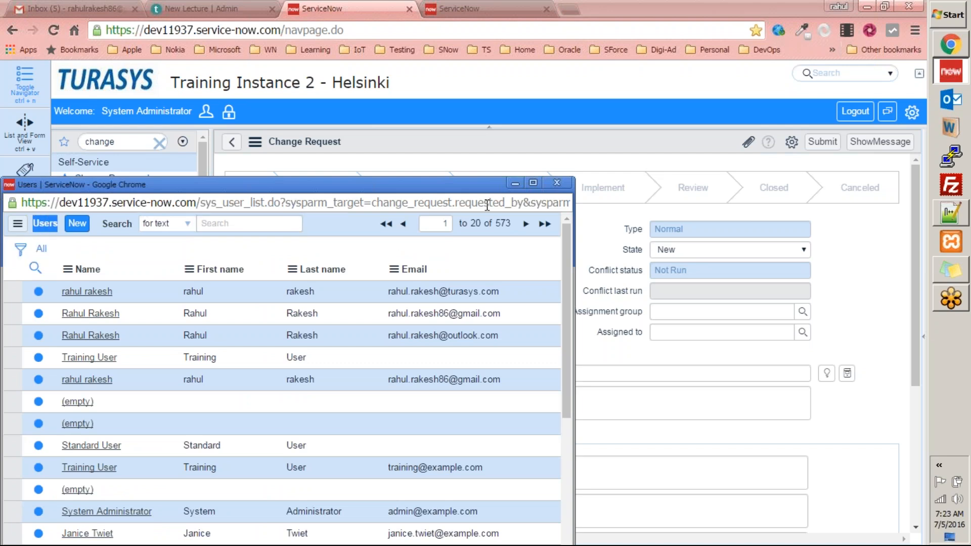
pyautogui.click(557, 184)
# Compare the User table in the Change Request schema map with the form's Requested by lookup
pyautogui.hotkey('ctrl', 'Tab')
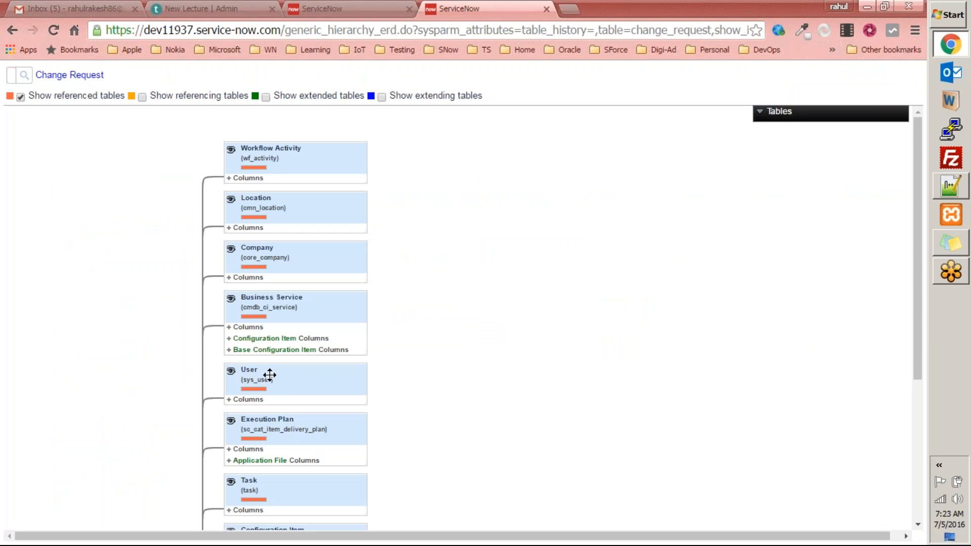
pyautogui.scroll(-3, 250, 365)
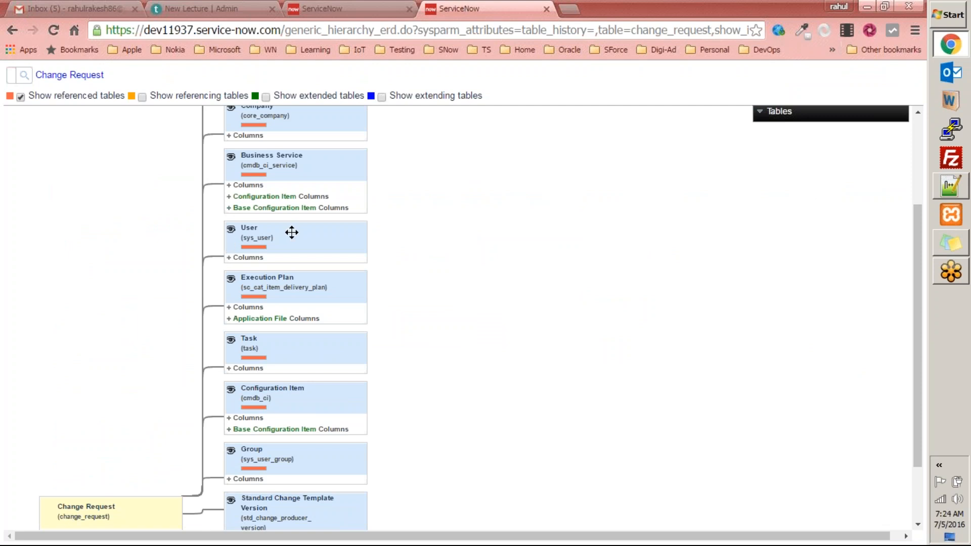
pyautogui.click(349, 9)
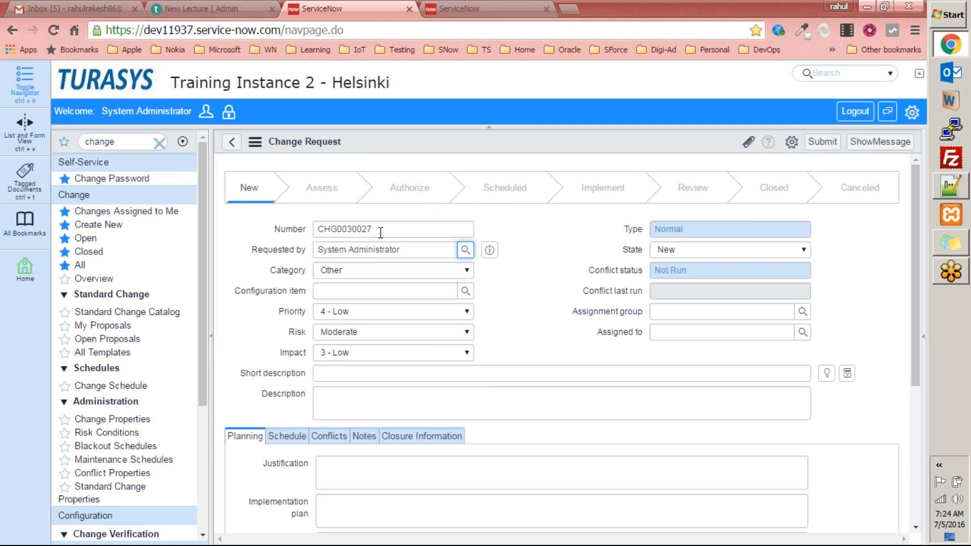
pyautogui.click(465, 249)
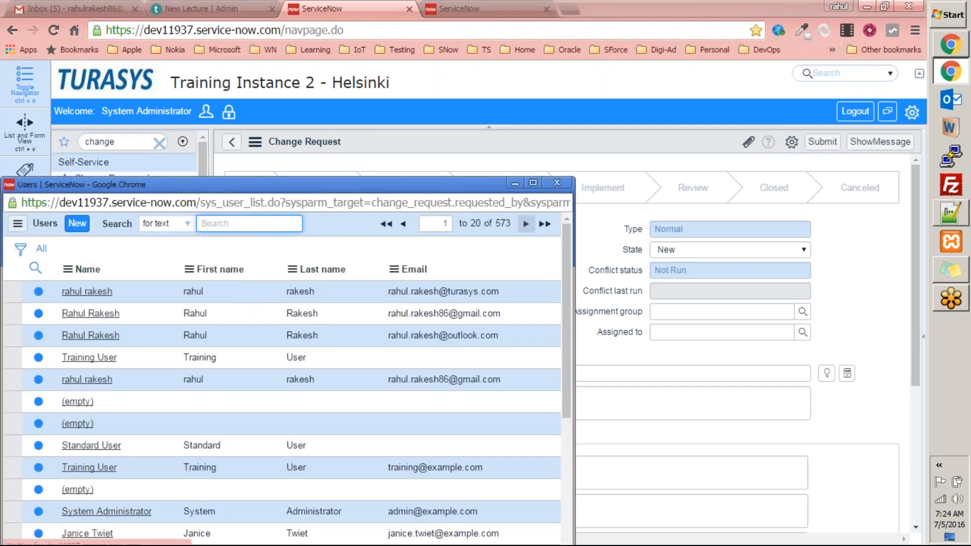
pyautogui.click(557, 183)
# View the configuration options of the Requested by field and look over the rest of the change request form
pyautogui.rightClick(296, 251)
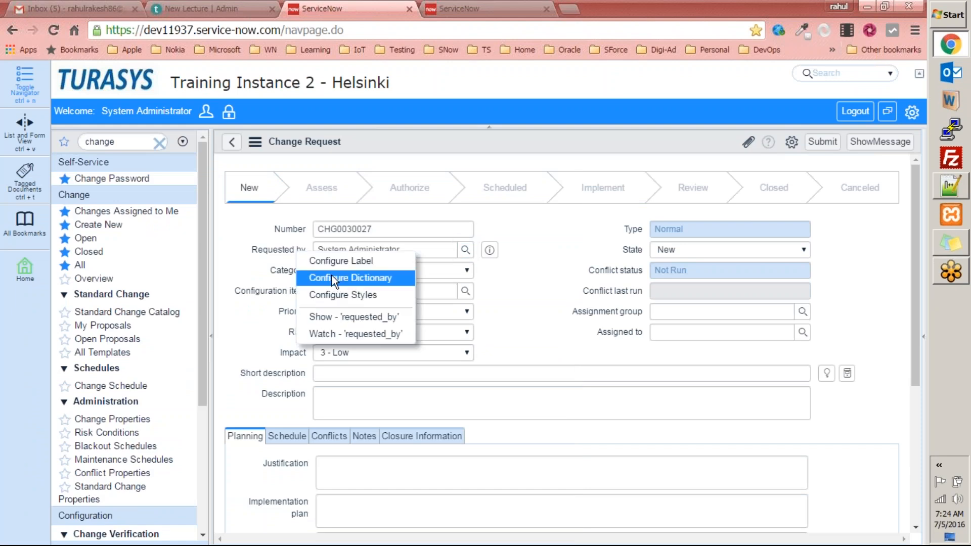
pyautogui.click(529, 265)
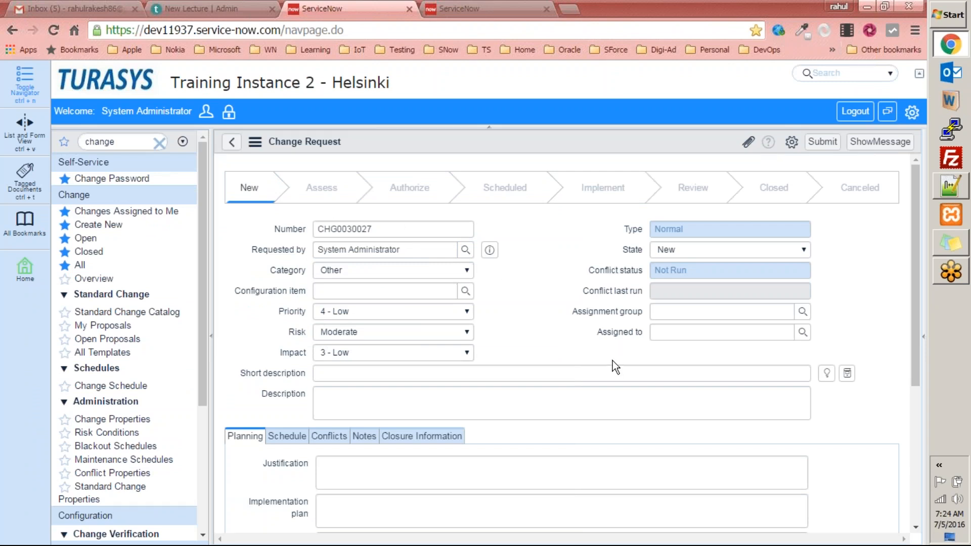
pyautogui.scroll(-5, 612, 360)
pyautogui.scroll(3, 612, 394)
pyautogui.scroll(2, 612, 394)
pyautogui.scroll(-5, 521, 210)
pyautogui.scroll(5, 521, 219)
# Review the available Category values and the configuration options of the Category field, leaving the category as Other
pyautogui.click(339, 272)
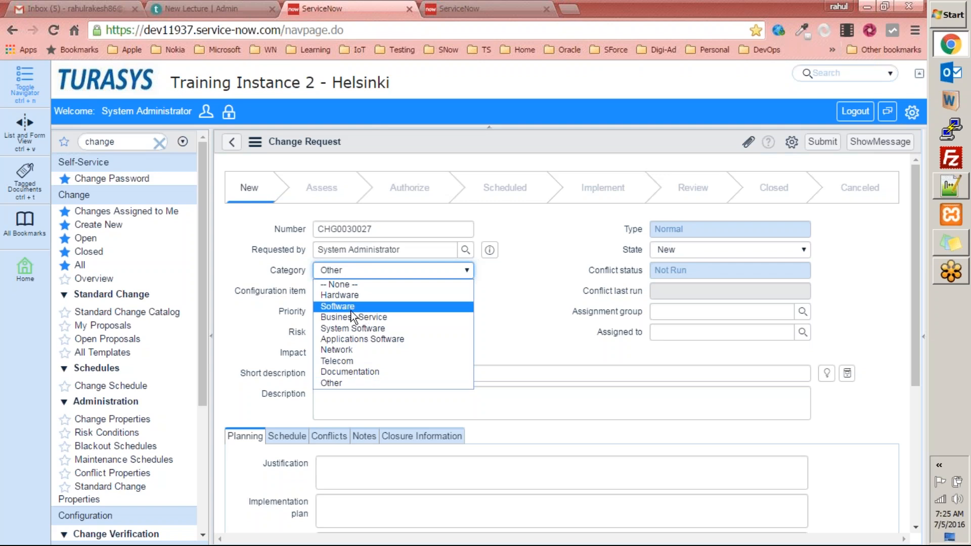
pyautogui.click(275, 317)
pyautogui.rightClick(293, 271)
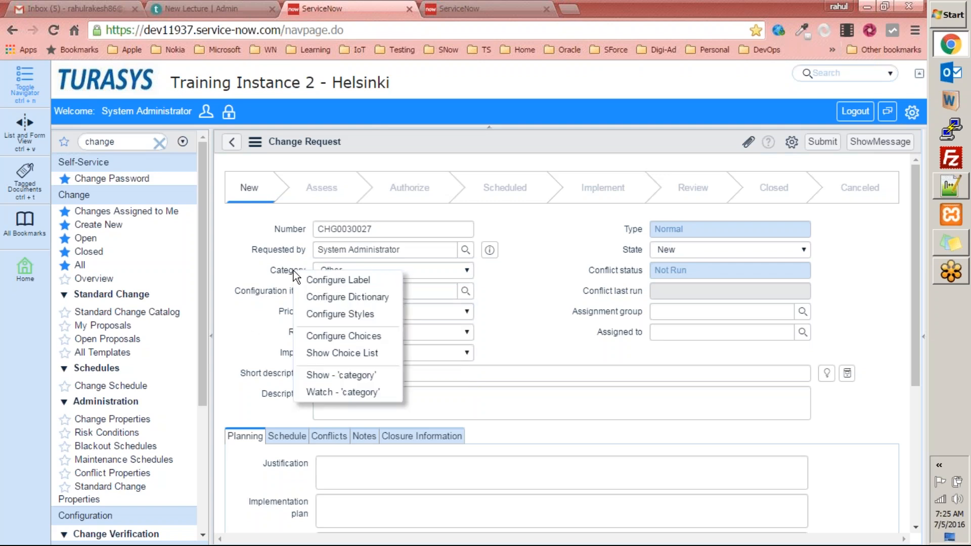
pyautogui.click(291, 286)
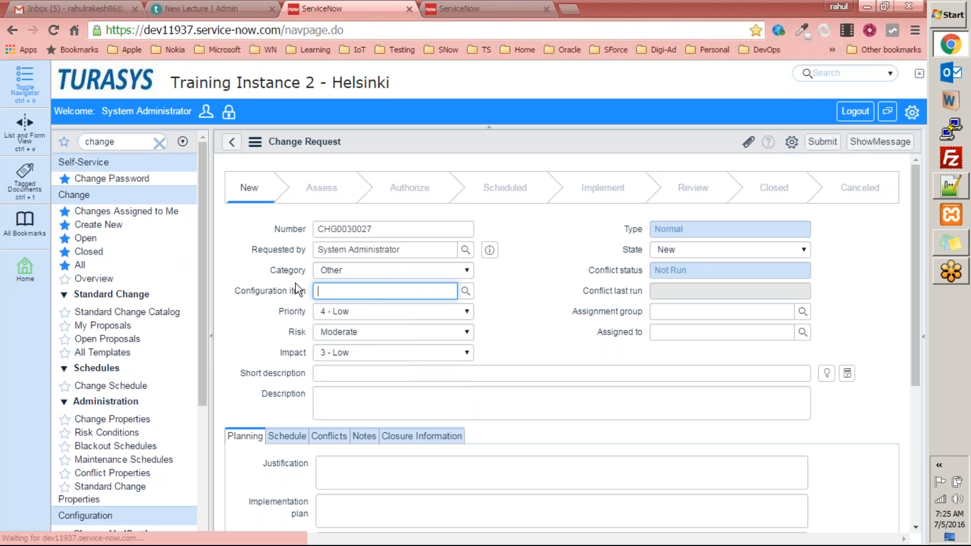
pyautogui.click(281, 271)
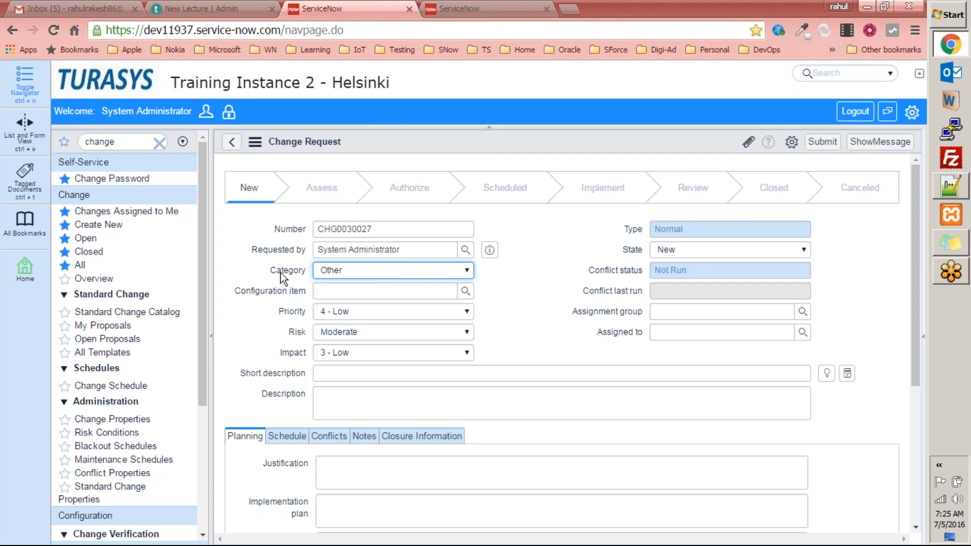
# Configure the Category choices by adding ServiceNow Deployment to the selected values, and save the change
pyautogui.rightClick(281, 272)
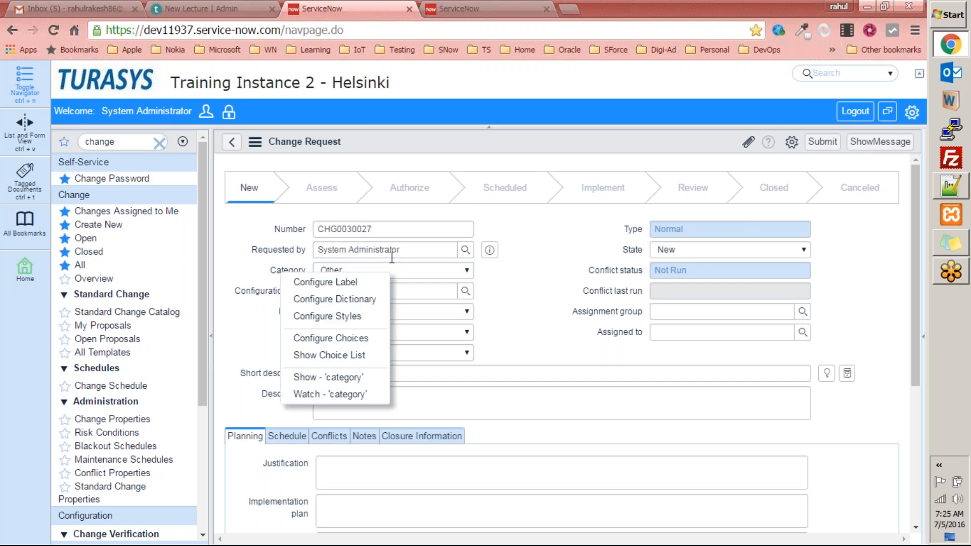
pyautogui.click(355, 338)
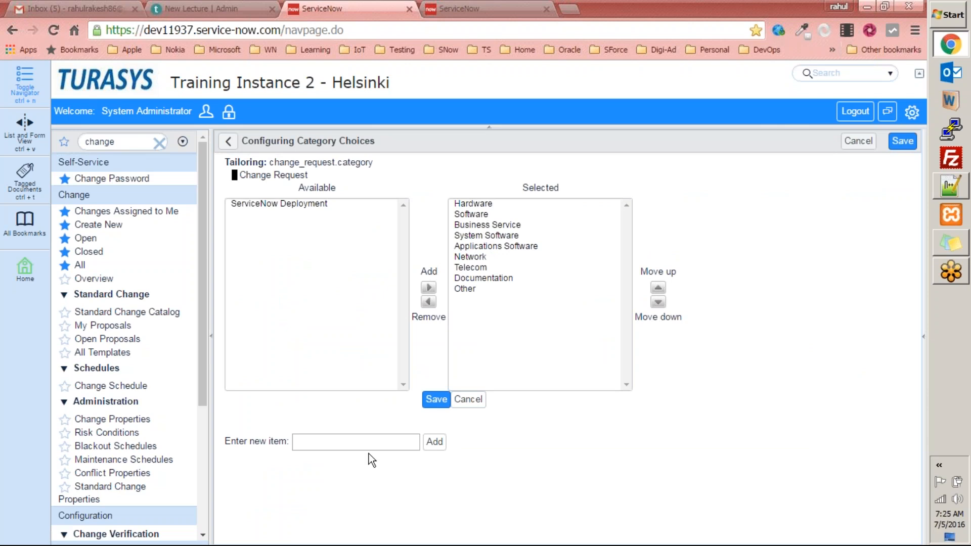
pyautogui.doubleClick(253, 203)
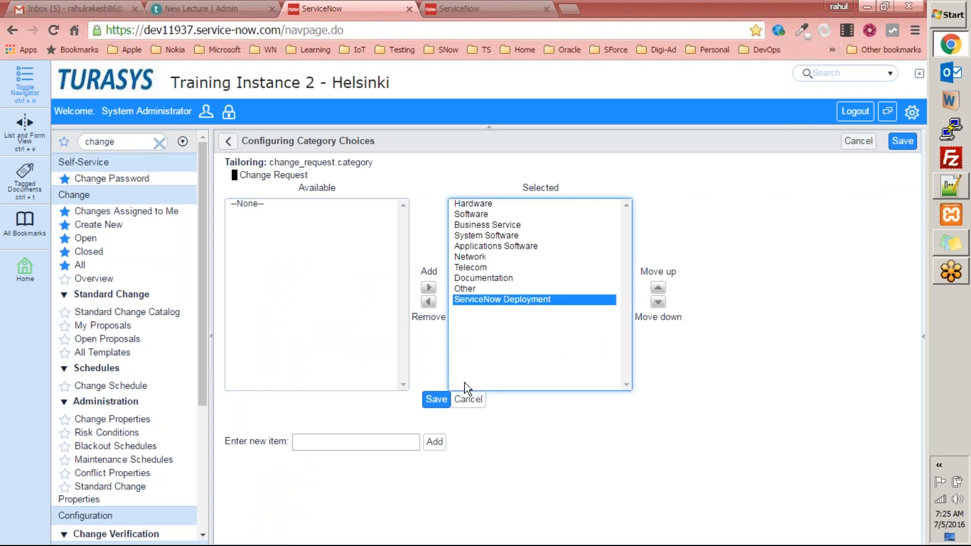
pyautogui.click(436, 399)
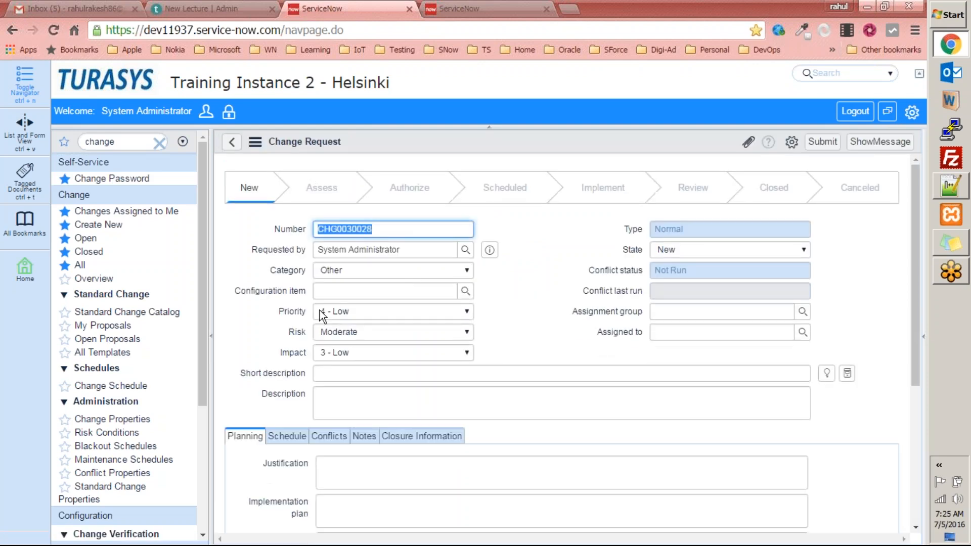
# Check the form's Category choices for ServiceNow Deployment without changing the current category
pyautogui.click(442, 264)
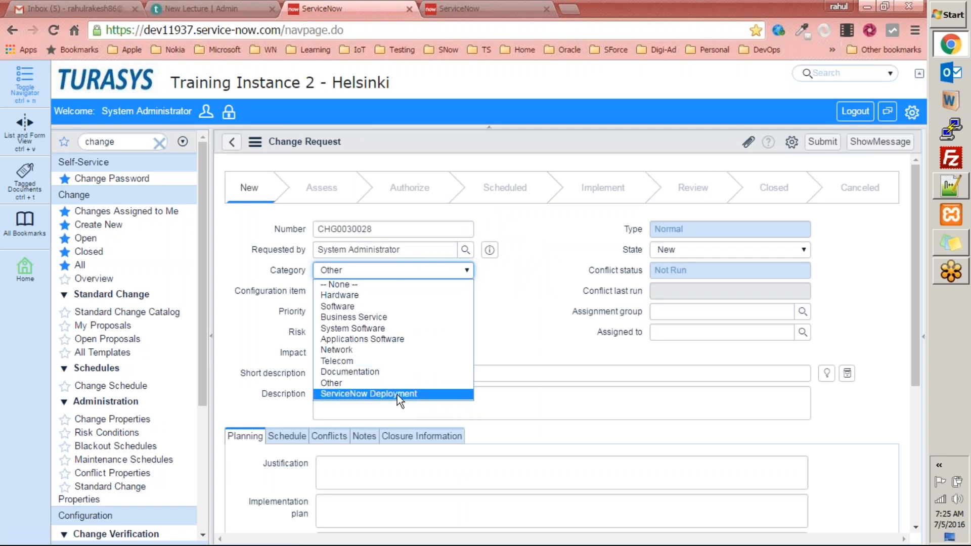
pyautogui.click(318, 260)
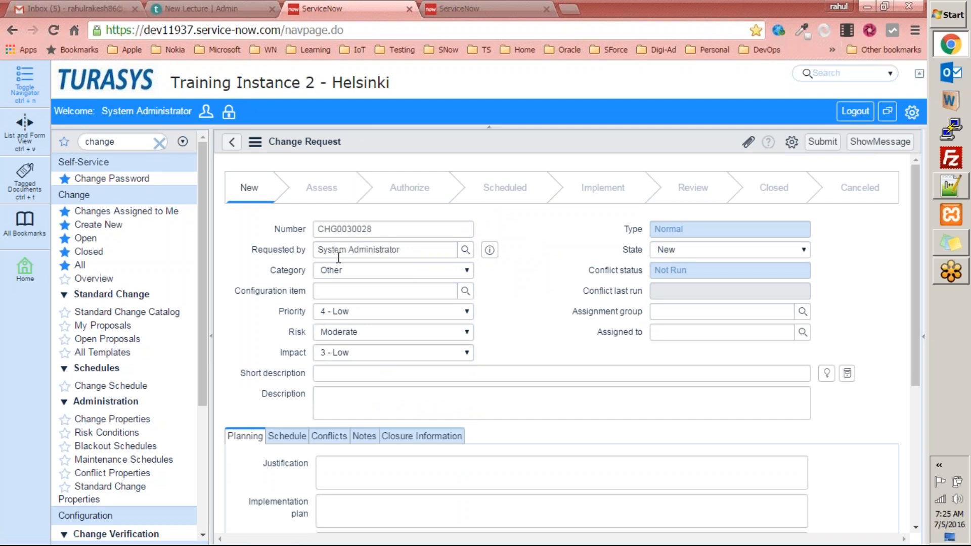
pyautogui.moveTo(915, 244); pyautogui.dragTo(914, 168)
# Open the dictionary entry of the Configuration item field and examine its type, attributes and reference specification
pyautogui.rightClick(285, 289)
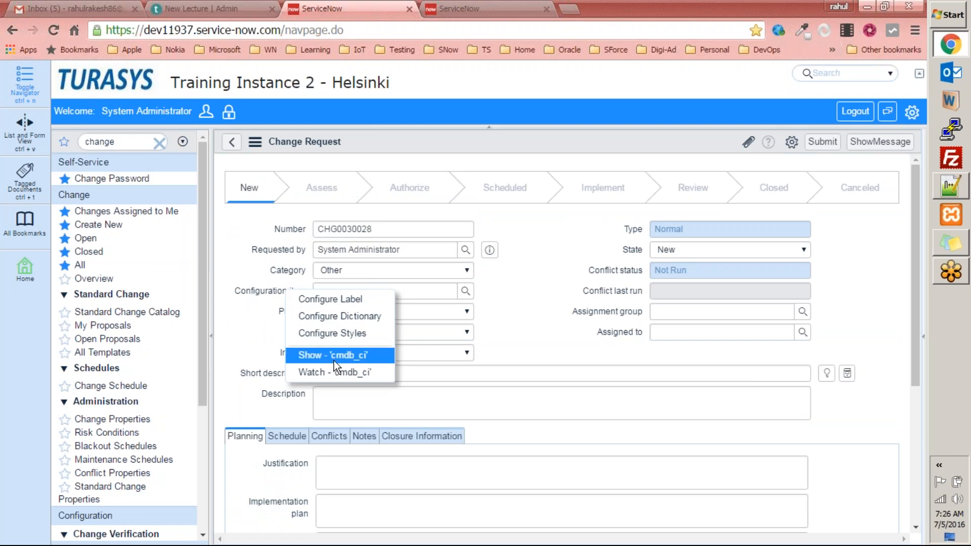
pyautogui.click(353, 319)
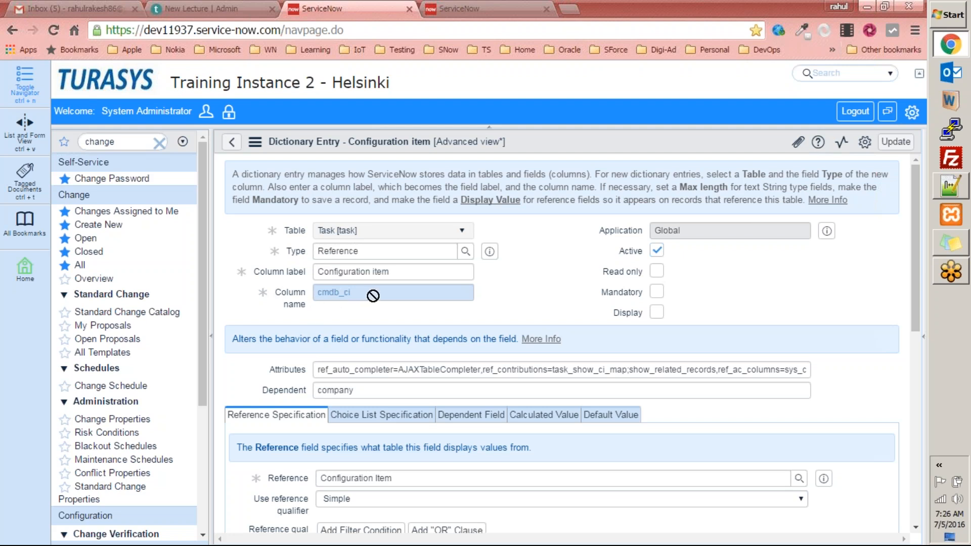
pyautogui.scroll(-3, 475, 301)
pyautogui.scroll(-3, 475, 301)
pyautogui.scroll(3, 475, 301)
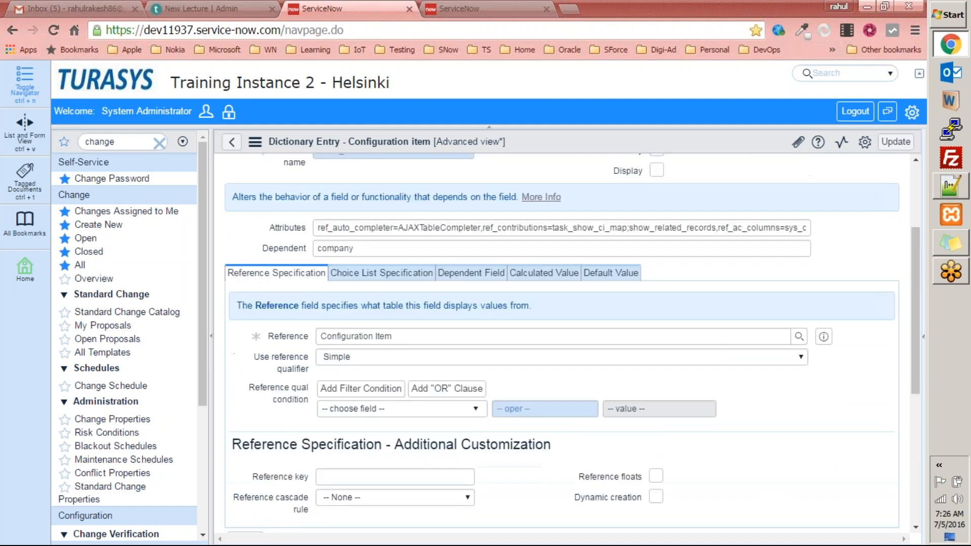
pyautogui.scroll(3, 479, 300)
pyautogui.scroll(-2, 480, 299)
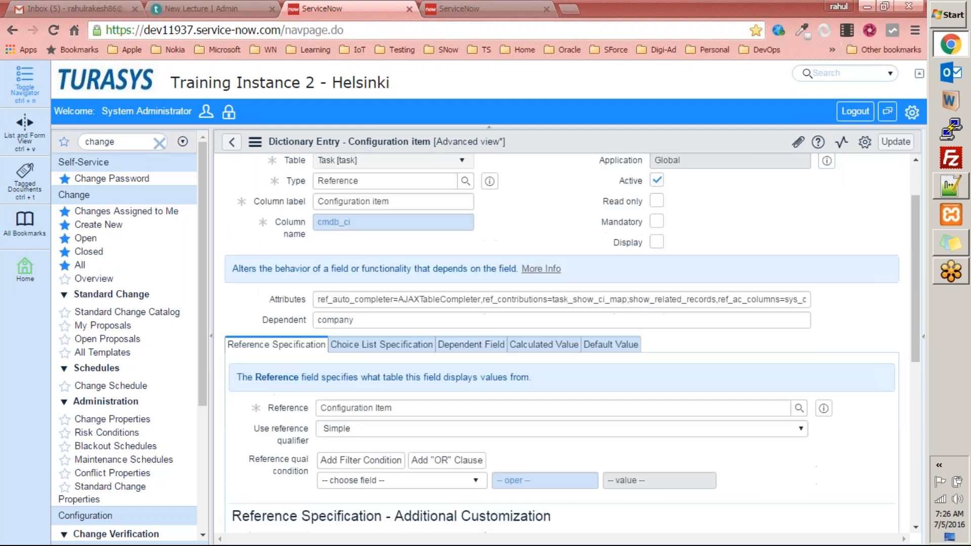
# Review the dictionary entry's choice list, dependent field, calculated value and default value settings, plus its related Choices and Attributes lists
pyautogui.click(410, 345)
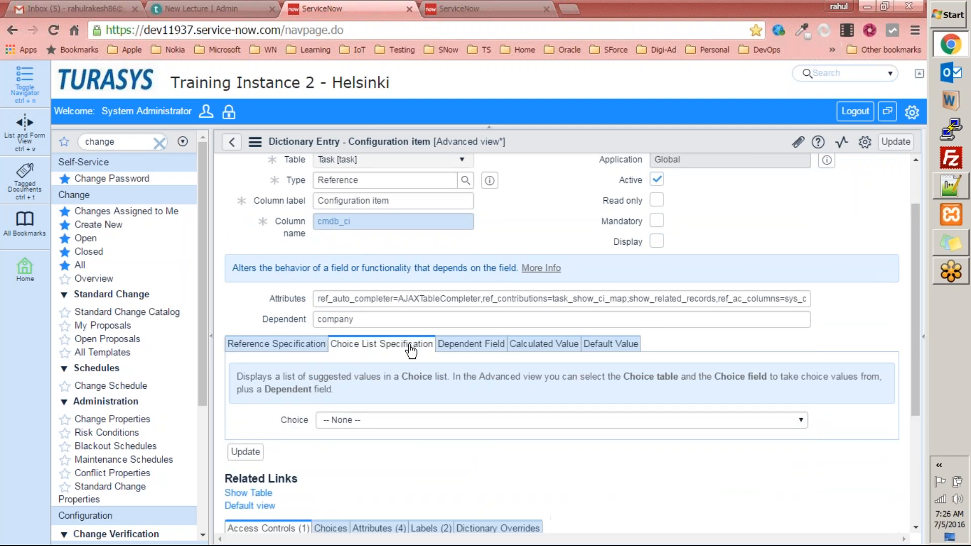
pyautogui.click(459, 349)
pyautogui.click(552, 349)
pyautogui.click(598, 344)
pyautogui.scroll(-5, 598, 352)
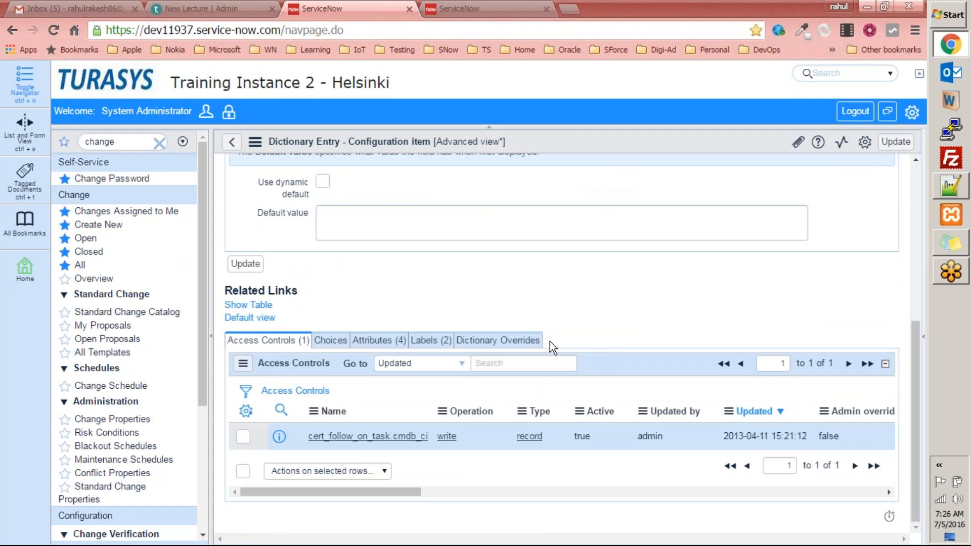
pyautogui.click(327, 346)
pyautogui.click(399, 347)
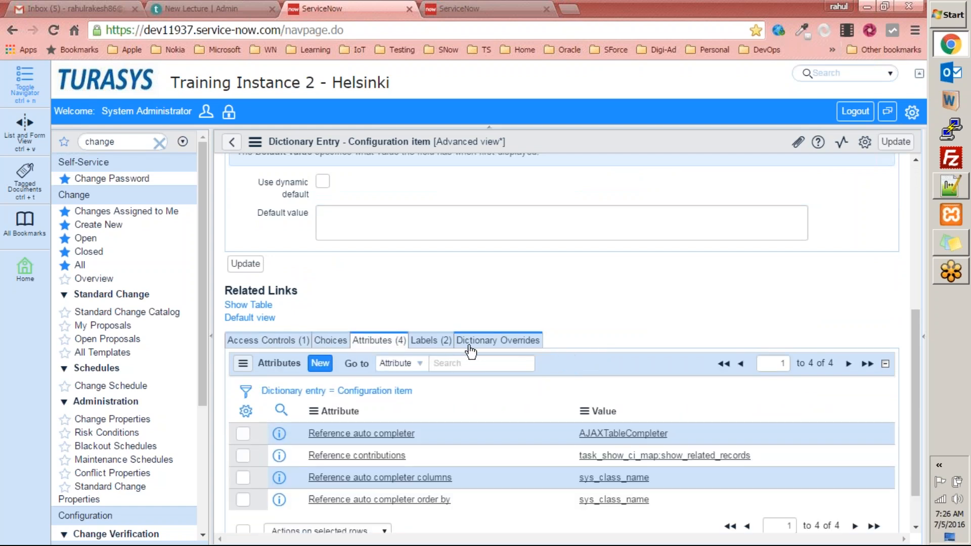
# Review the Configuration item dictionary entry's Labels, Dictionary Overrides, Attributes, Choices and Access Controls lists
pyautogui.click(427, 344)
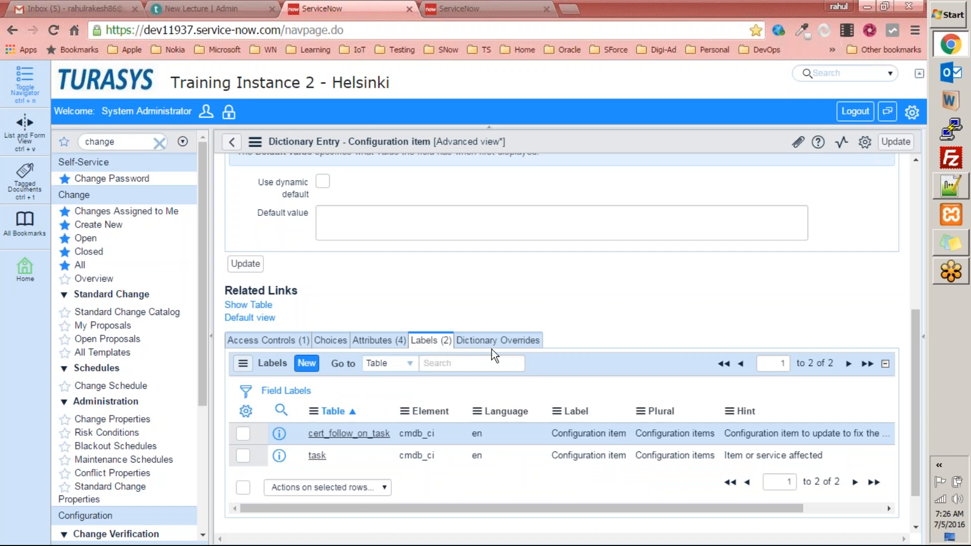
pyautogui.click(492, 348)
pyautogui.click(429, 348)
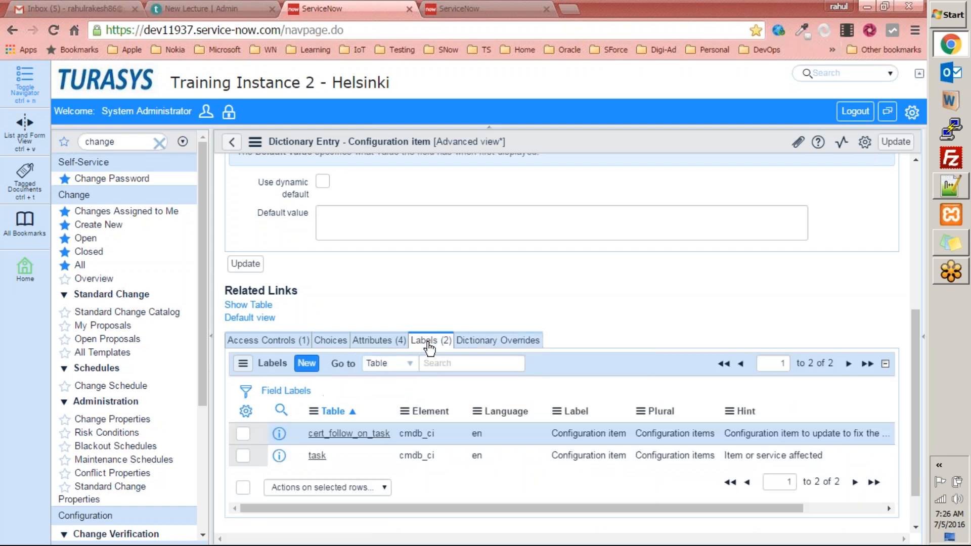
pyautogui.click(375, 344)
pyautogui.click(338, 343)
pyautogui.click(267, 344)
pyautogui.scroll(5, 267, 344)
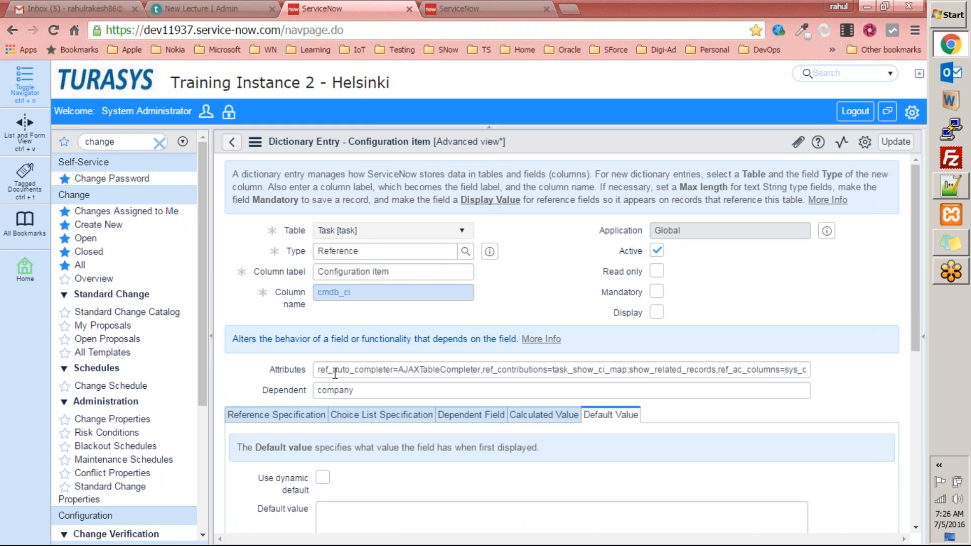
# Check the entry's reference, choice list, dependent field, calculated value and default value settings, along with its Active, Read only, Mandatory and Display options
pyautogui.click(289, 419)
pyautogui.scroll(-3, 405, 414)
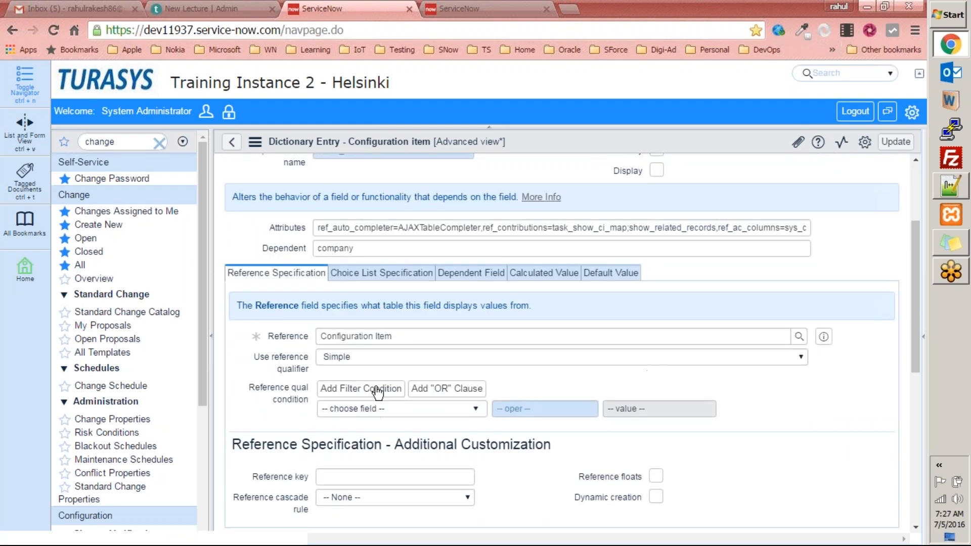
pyautogui.click(378, 278)
pyautogui.scroll(-4, 493, 292)
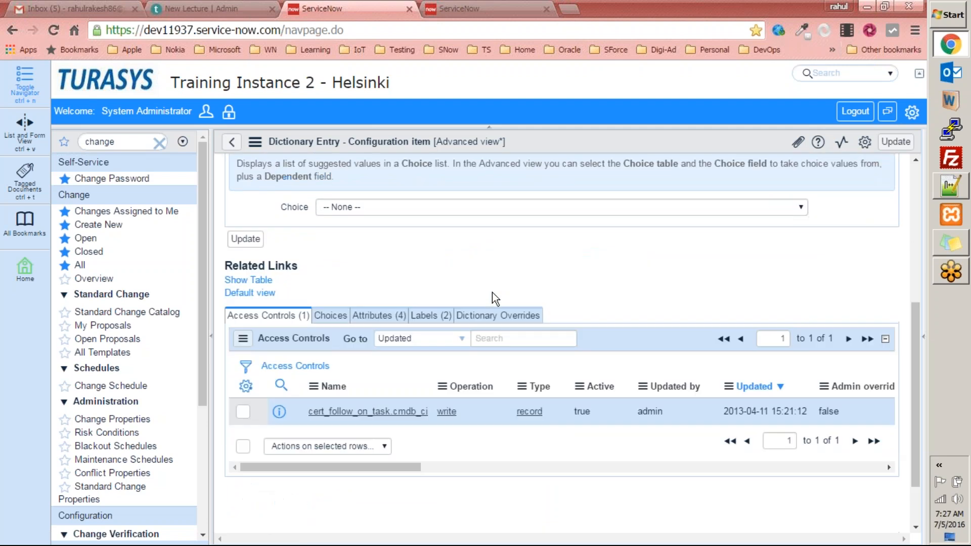
pyautogui.scroll(5, 492, 292)
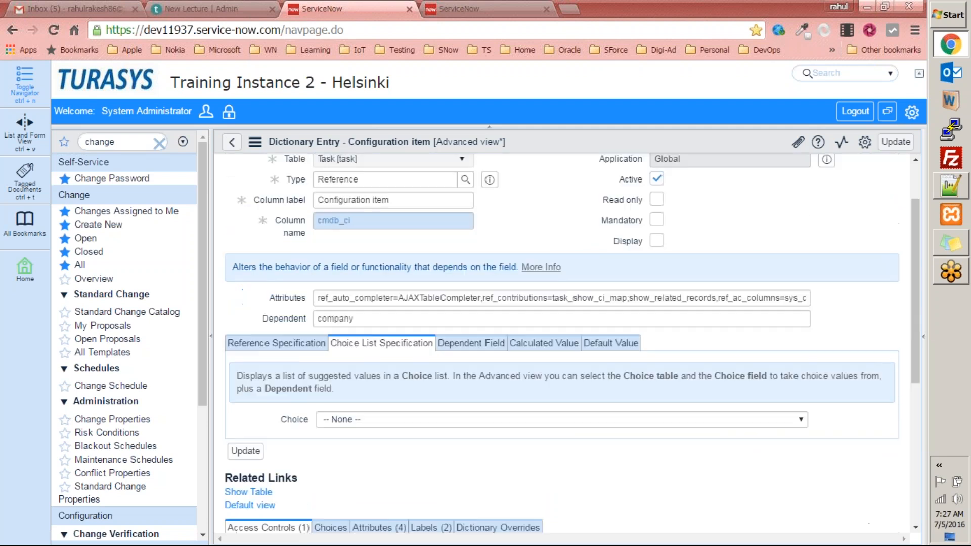
pyautogui.click(470, 343)
pyautogui.scroll(-1, 541, 348)
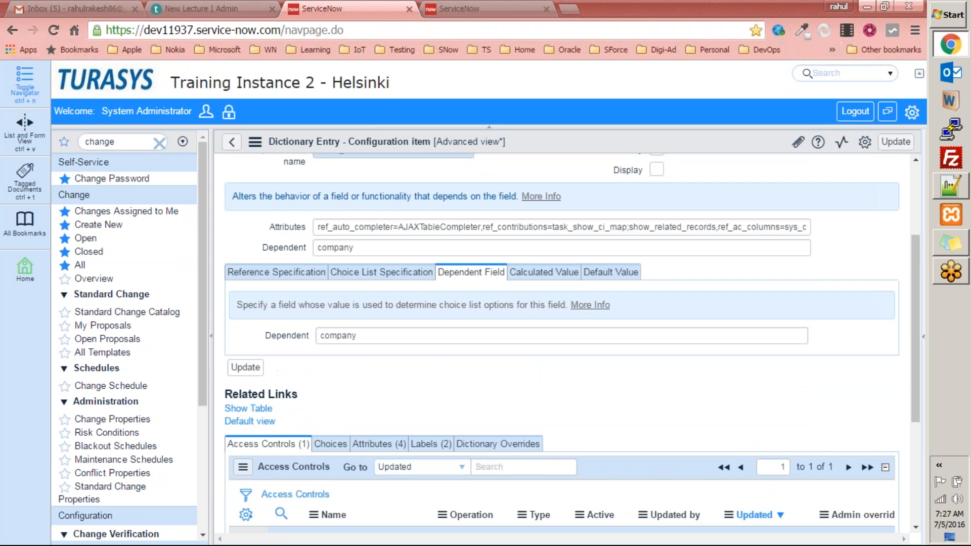
pyautogui.click(554, 277)
pyautogui.click(600, 275)
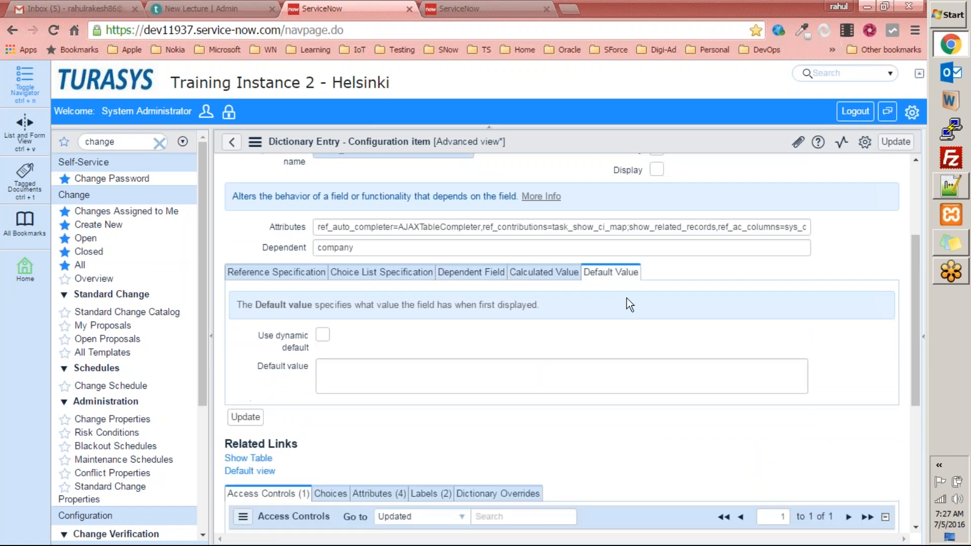
pyautogui.scroll(3, 627, 298)
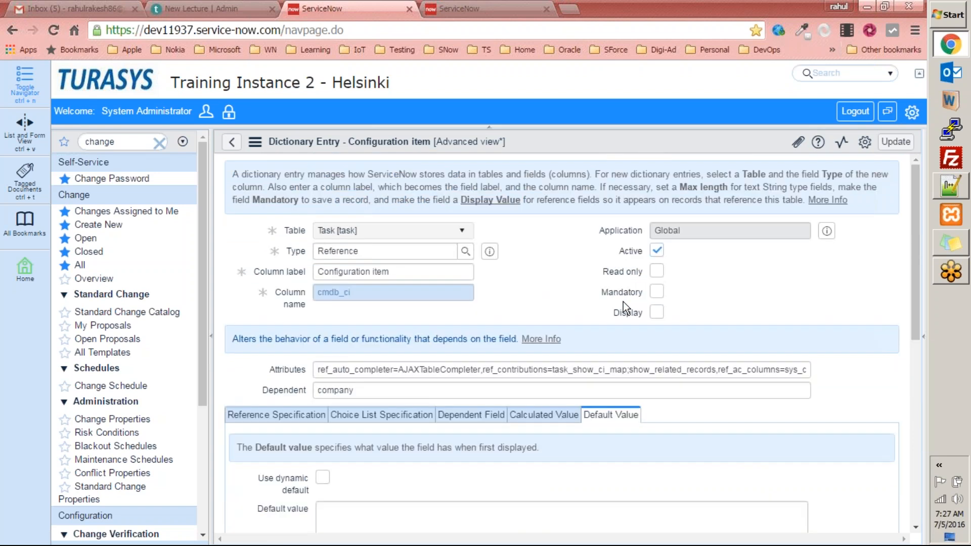
pyautogui.scroll(-1, 624, 306)
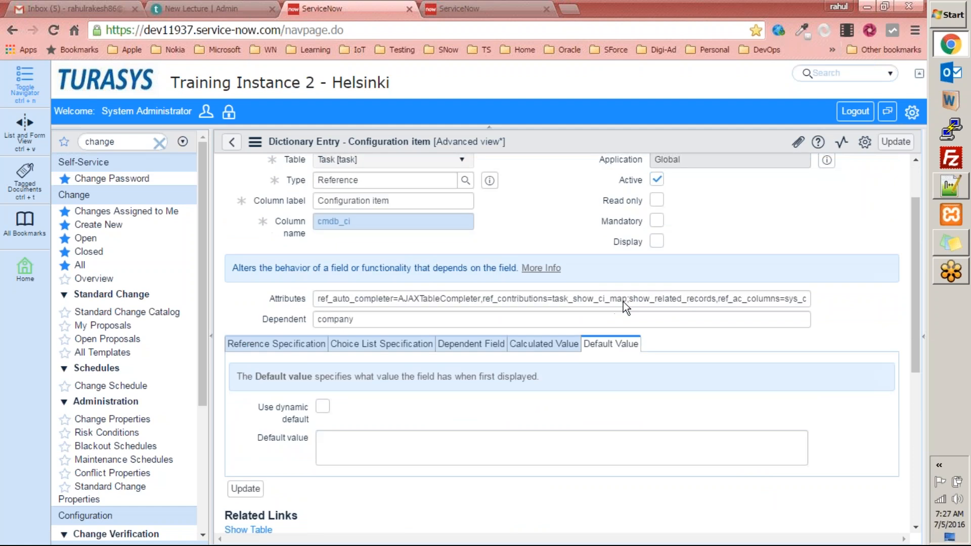
pyautogui.scroll(-3, 623, 301)
pyautogui.scroll(5, 623, 302)
# Copy the table name from the notes in the text editor and open the Configuration Items list with the .list suffix
pyautogui.click(963, 197)
pyautogui.moveTo(127, 219); pyautogui.dragTo(8, 216)
pyautogui.hotkey('ctrl', 'c')
pyautogui.hotkey('alt', 'Tab')
pyautogui.doubleClick(97, 142)
pyautogui.hotkey('ctrl', 'v')
pyautogui.write('.list')
pyautogui.press('Return')
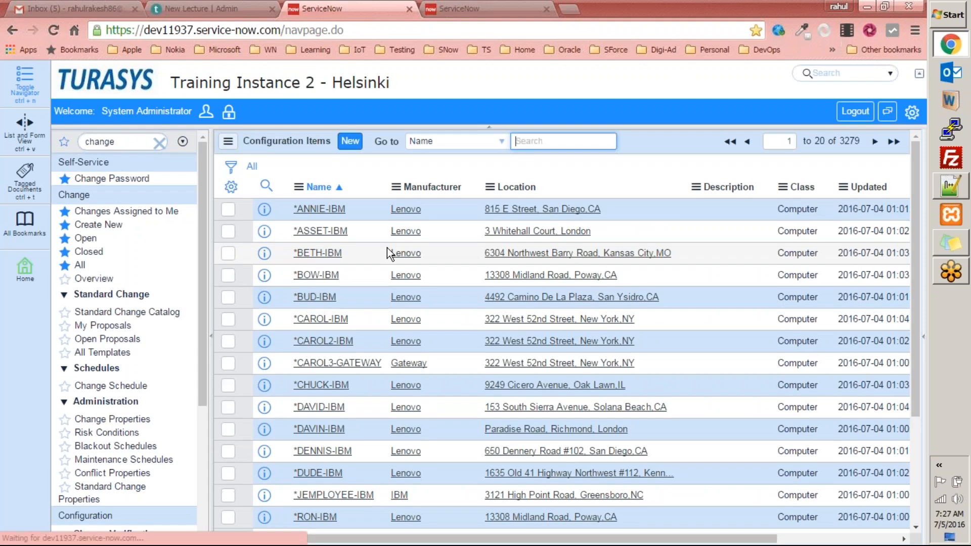
# Look through the Configuration Items list and check its total number of records
pyautogui.scroll(-5, 459, 244)
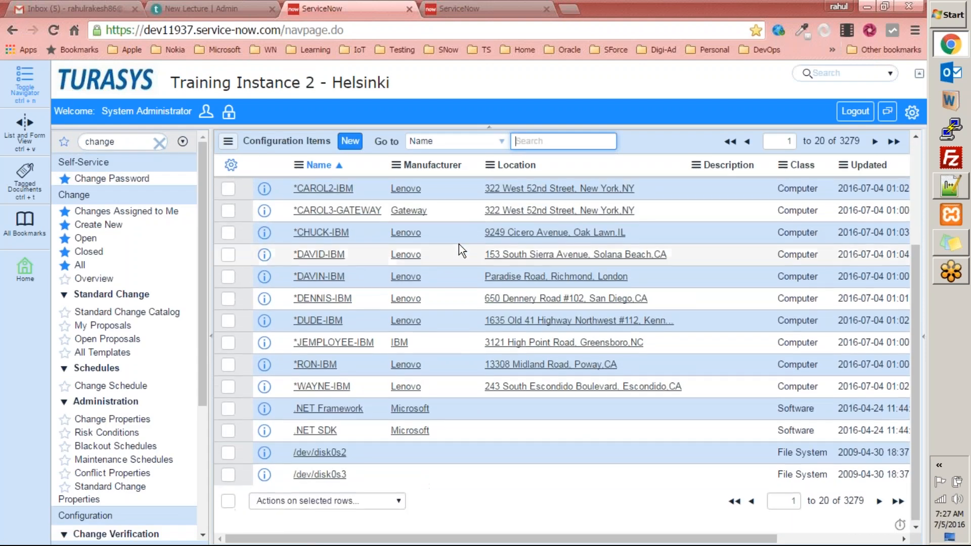
pyautogui.scroll(5, 459, 244)
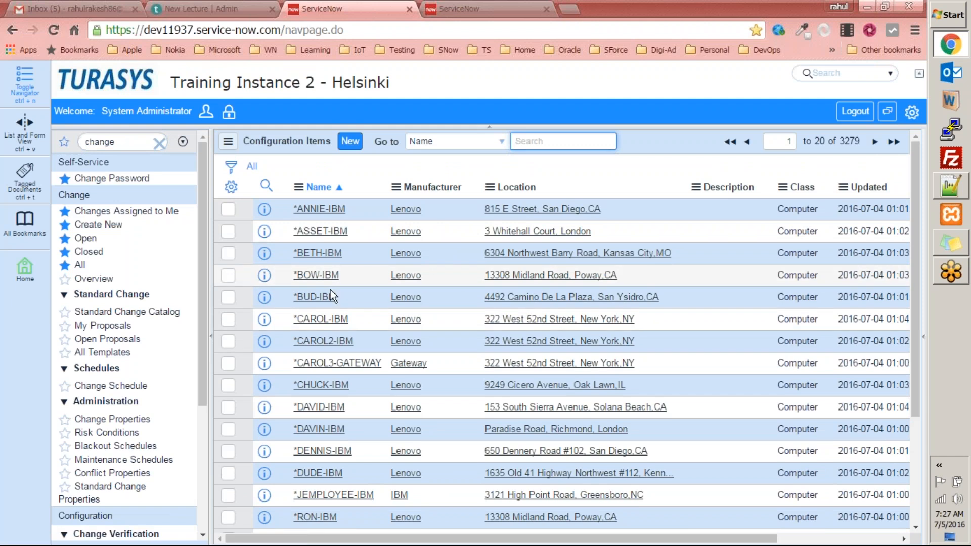
pyautogui.doubleClick(126, 141)
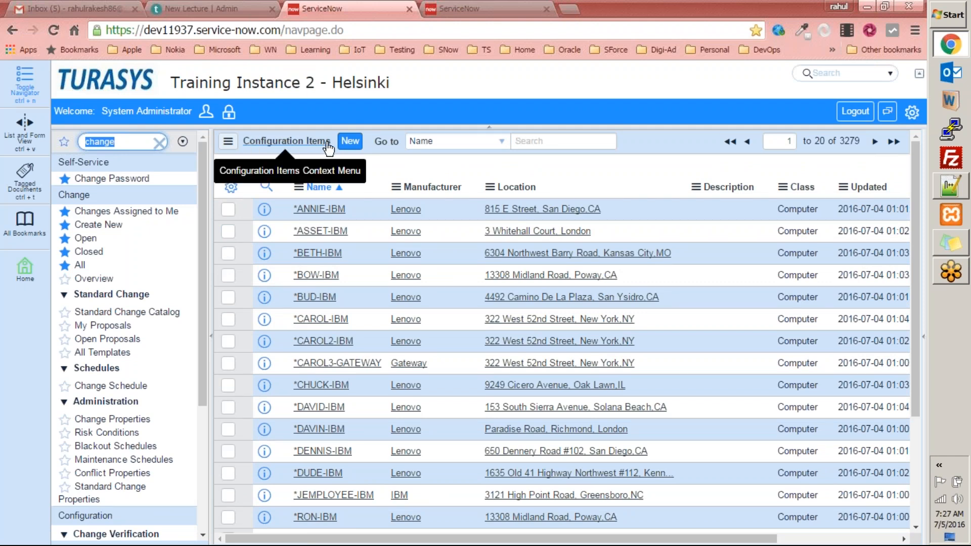
pyautogui.scroll(-3, 854, 151)
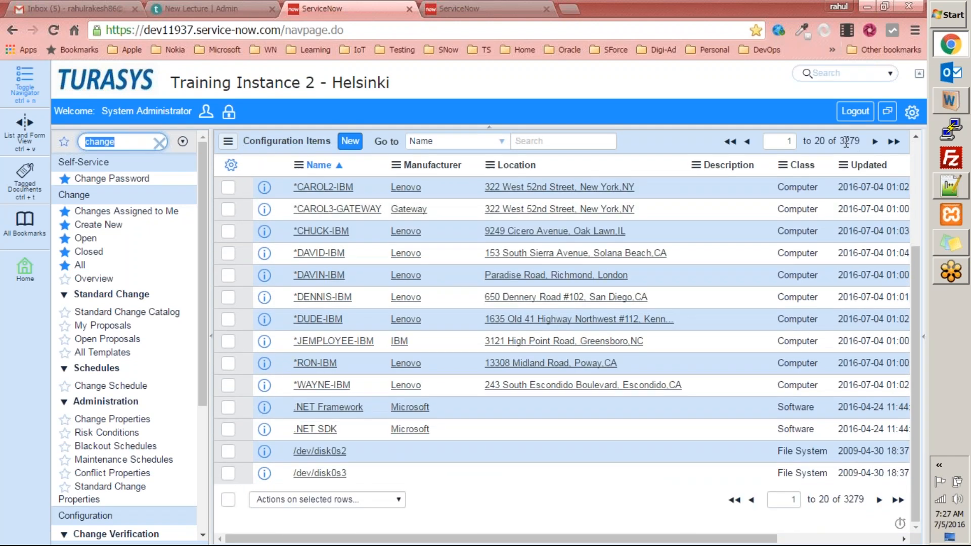
pyautogui.moveTo(859, 139); pyautogui.dragTo(838, 141)
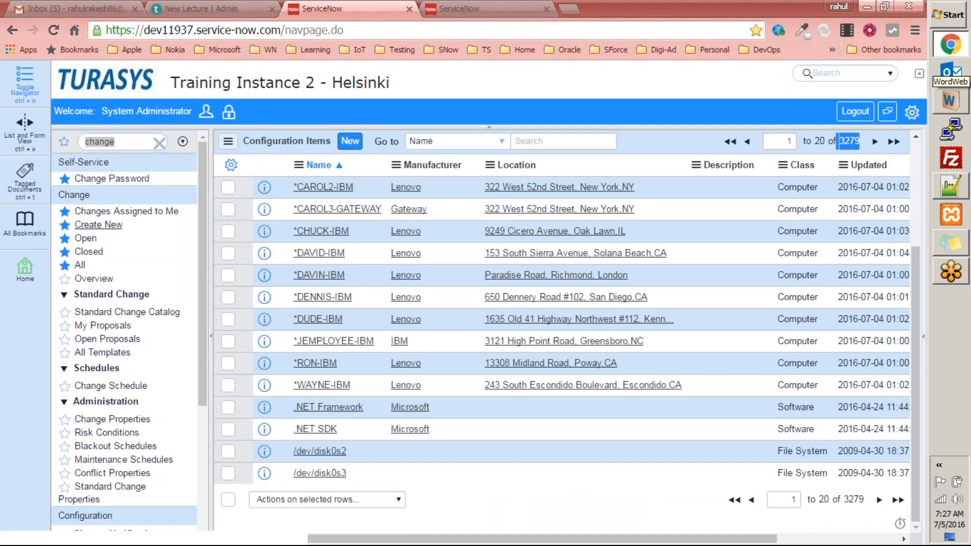
# Start a new Normal change request and open the dictionary entry of its Configuration item field
pyautogui.click(98, 225)
pyautogui.click(250, 217)
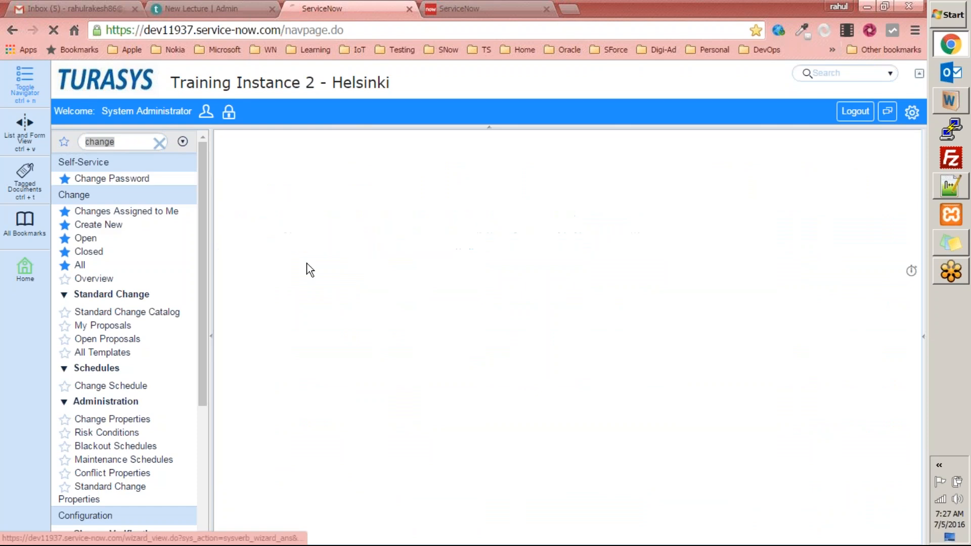
pyautogui.rightClick(272, 290)
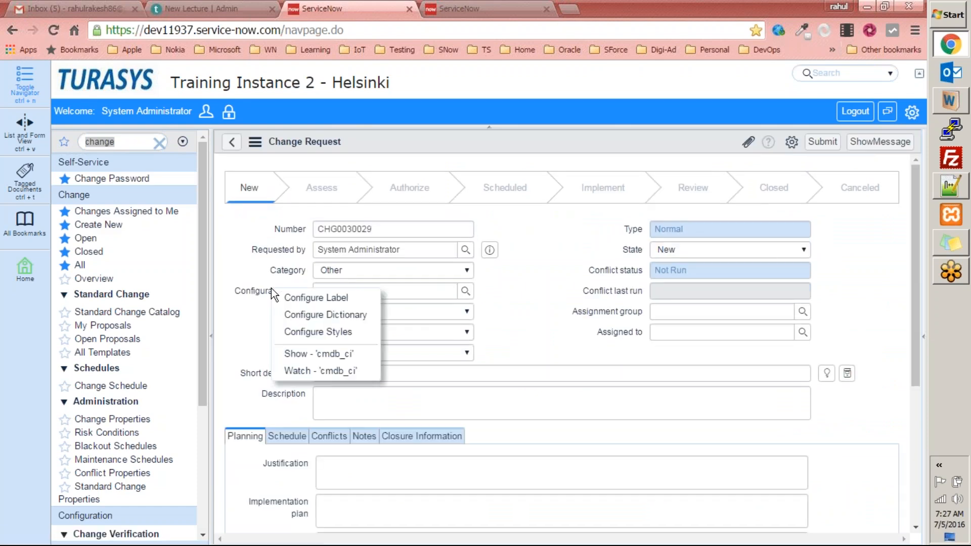
pyautogui.click(311, 320)
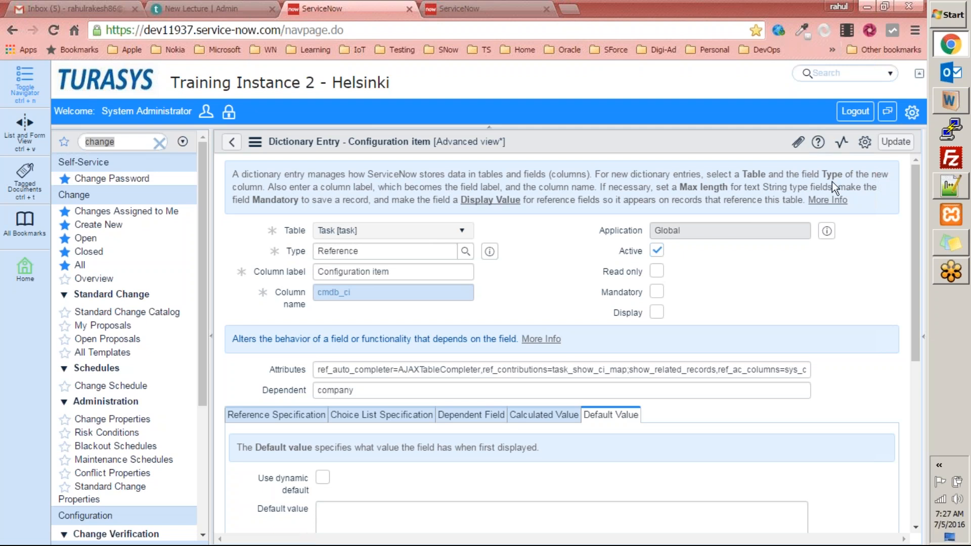
# Look over the whole Configuration item dictionary entry, from its general settings and attributes down to its related lists
pyautogui.scroll(-2, 411, 248)
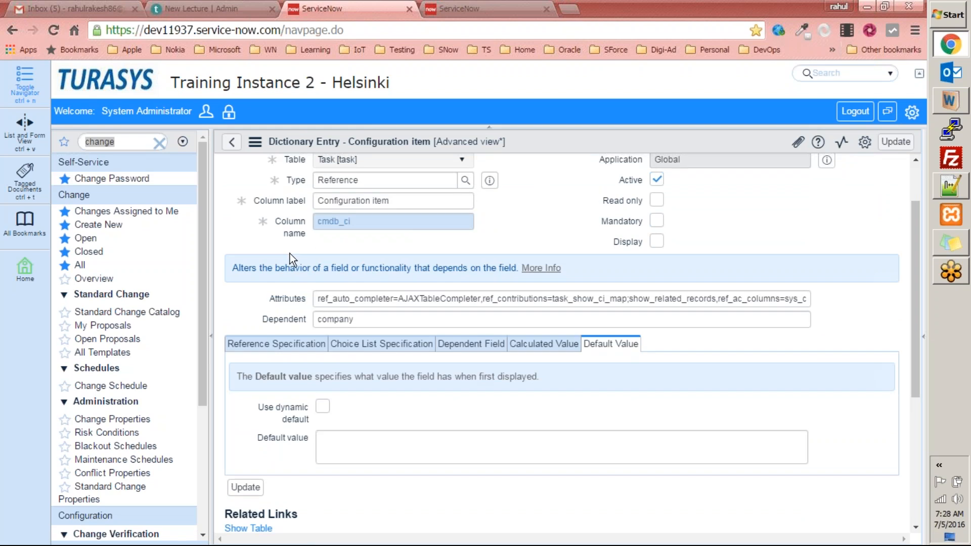
pyautogui.scroll(-5, 269, 295)
pyautogui.scroll(6, 561, 344)
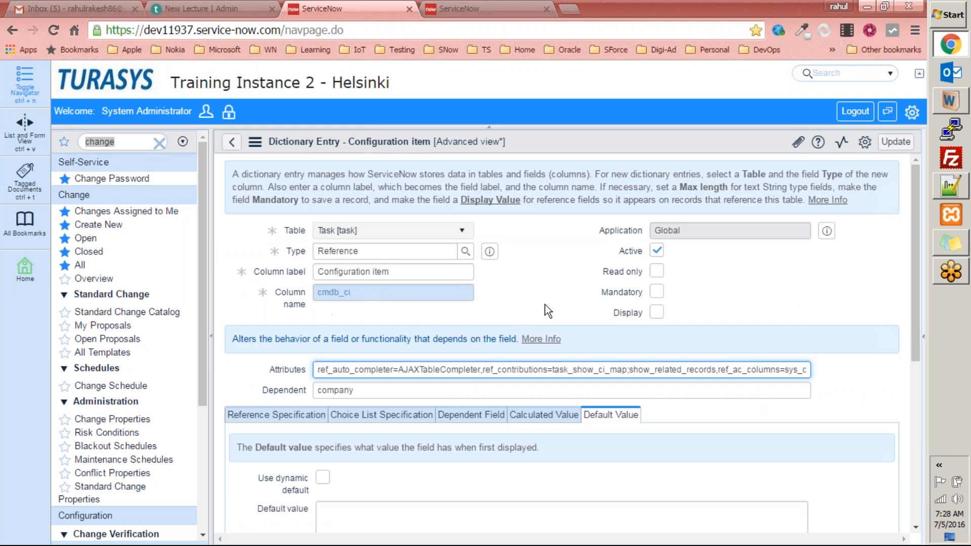
pyautogui.scroll(-2, 545, 304)
pyautogui.scroll(-5, 545, 366)
pyautogui.scroll(7, 545, 367)
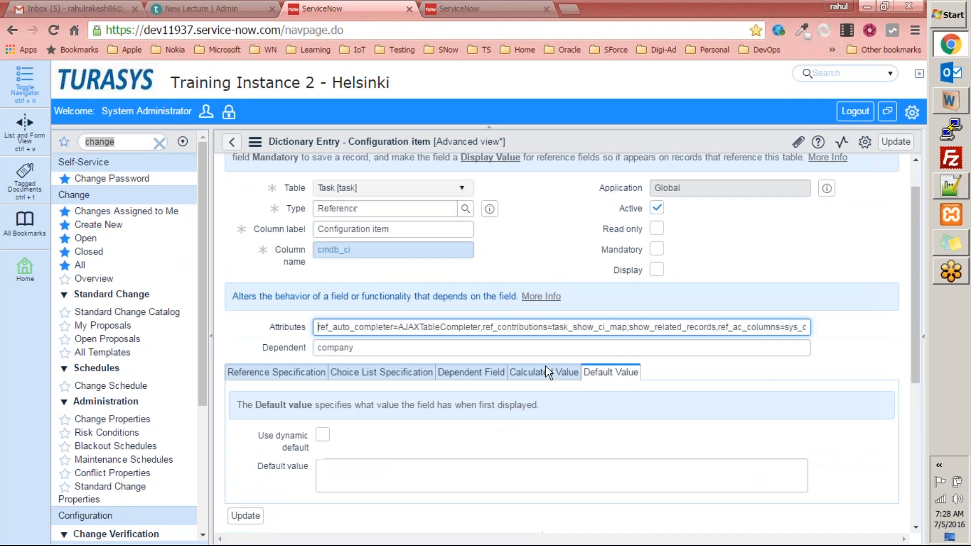
# Go through the entry's Reference Specification, Choice List Specification, Dependent Field, Calculated Value and Default Value sections
pyautogui.click(278, 414)
pyautogui.scroll(-6, 388, 376)
pyautogui.scroll(4, 388, 375)
pyautogui.click(382, 345)
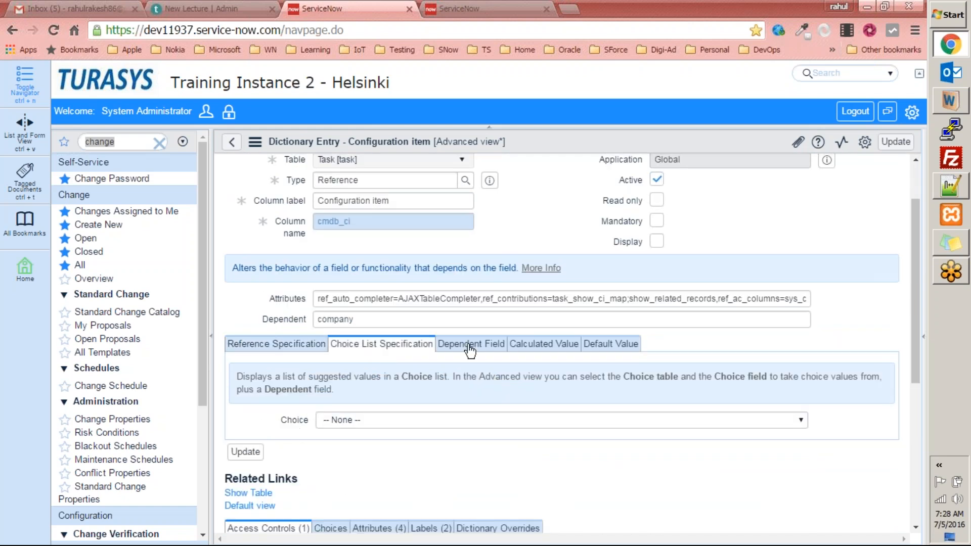
pyautogui.click(468, 345)
pyautogui.click(535, 348)
pyautogui.click(596, 349)
# View the entry's related Access Controls, Choices, Attributes, Labels and Dictionary Overrides lists
pyautogui.scroll(-6, 595, 356)
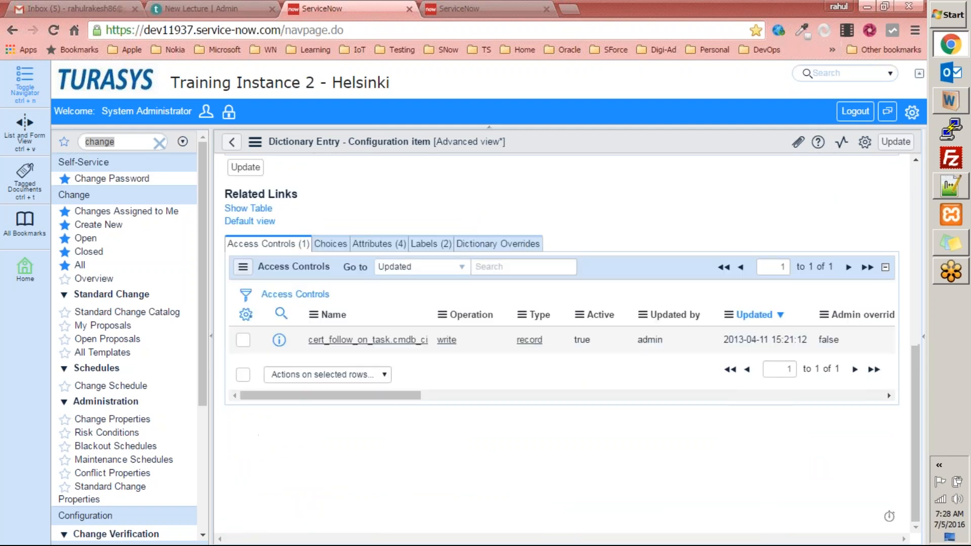
pyautogui.click(330, 245)
pyautogui.click(365, 244)
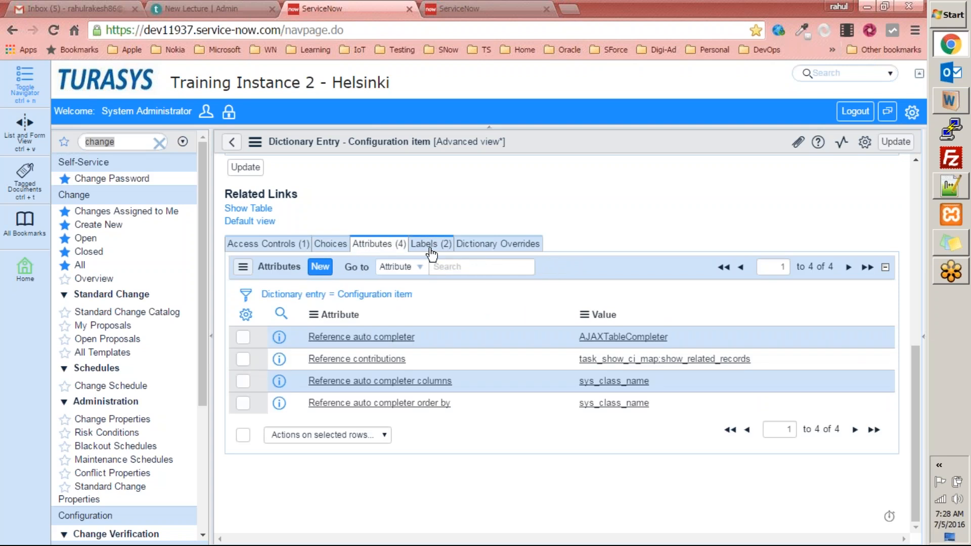
pyautogui.click(439, 251)
pyautogui.click(492, 250)
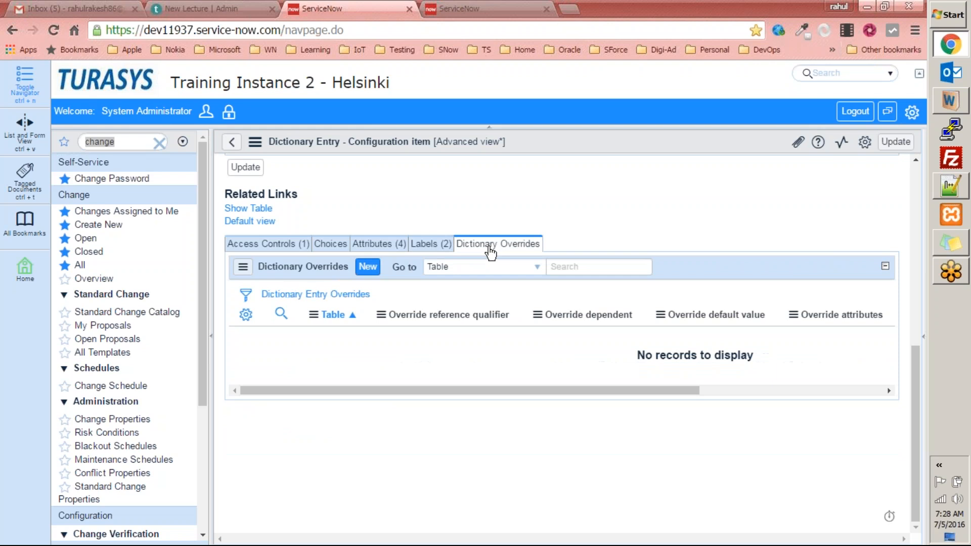
# Examine the dictionary entry's column label and column name, and locate its related links
pyautogui.scroll(10, 429, 253)
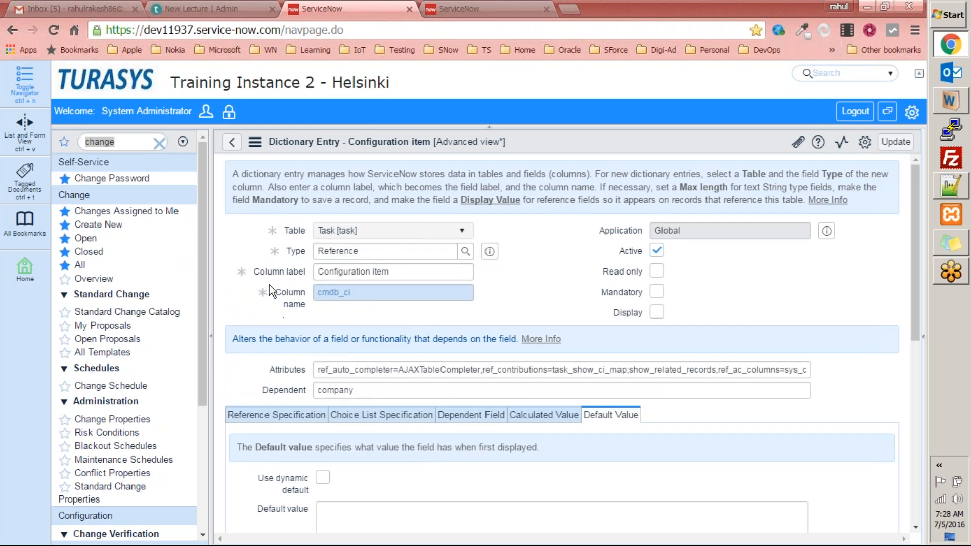
pyautogui.moveTo(405, 271); pyautogui.dragTo(284, 271)
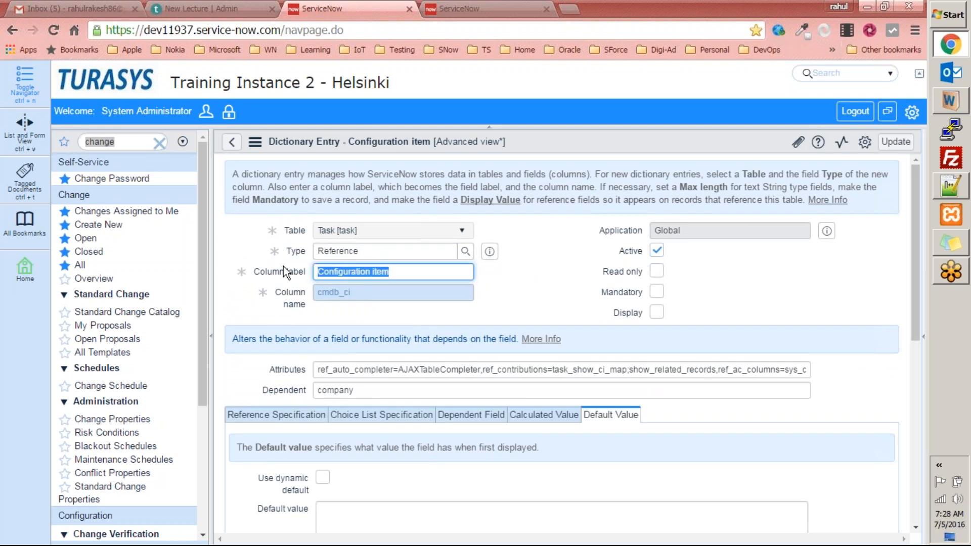
pyautogui.moveTo(360, 292); pyautogui.dragTo(315, 289)
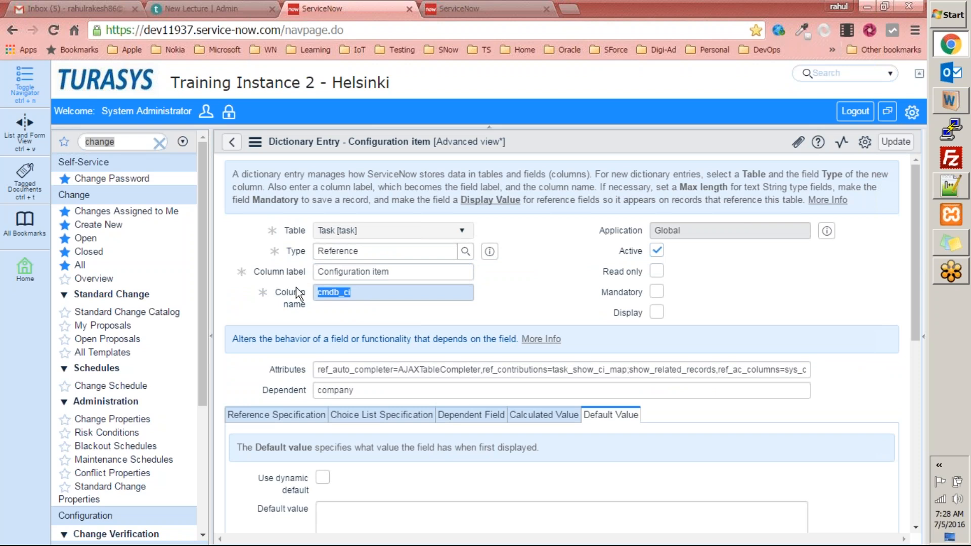
pyautogui.scroll(-10, 354, 286)
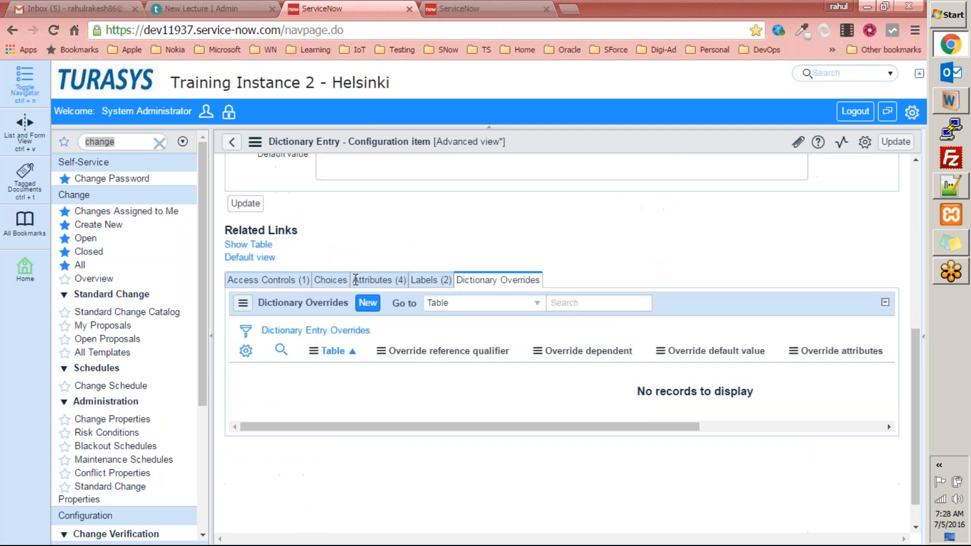
pyautogui.scroll(10, 356, 285)
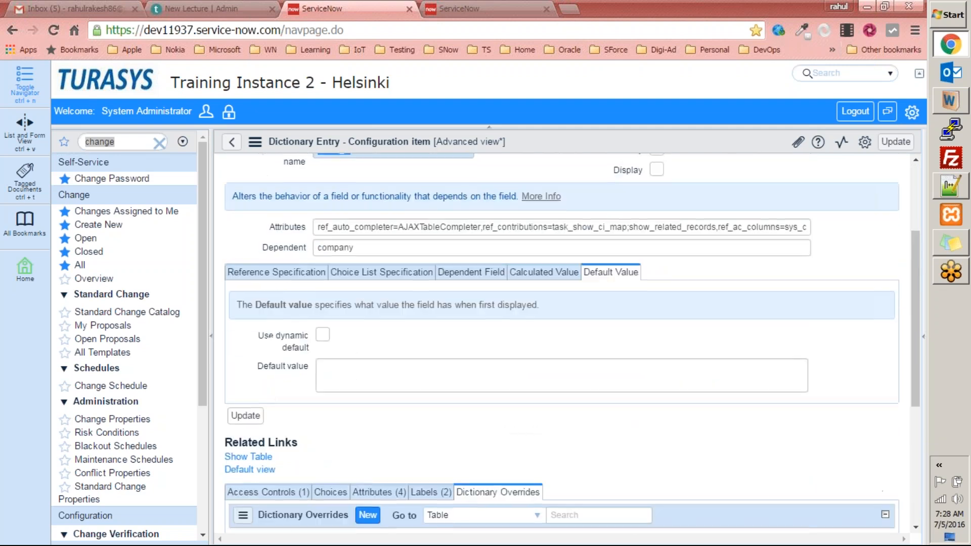
pyautogui.scroll(-10, 356, 286)
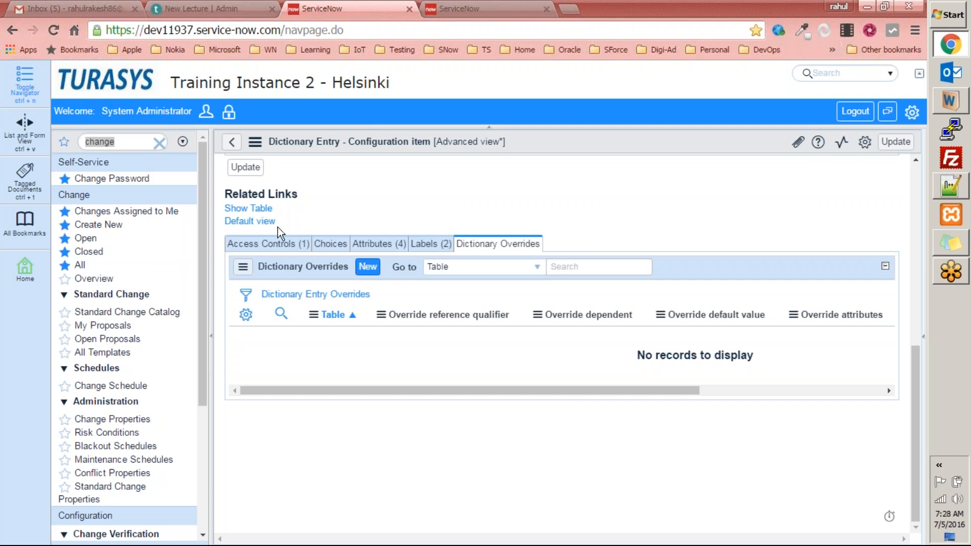
# Open the Task table definition from the dictionary entry and examine its columns and access controls
pyautogui.click(249, 209)
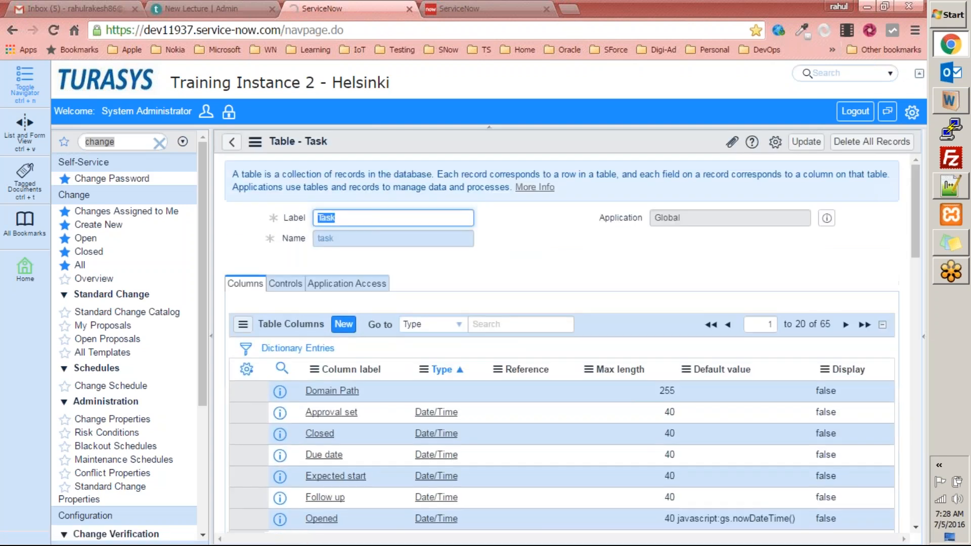
pyautogui.click(538, 284)
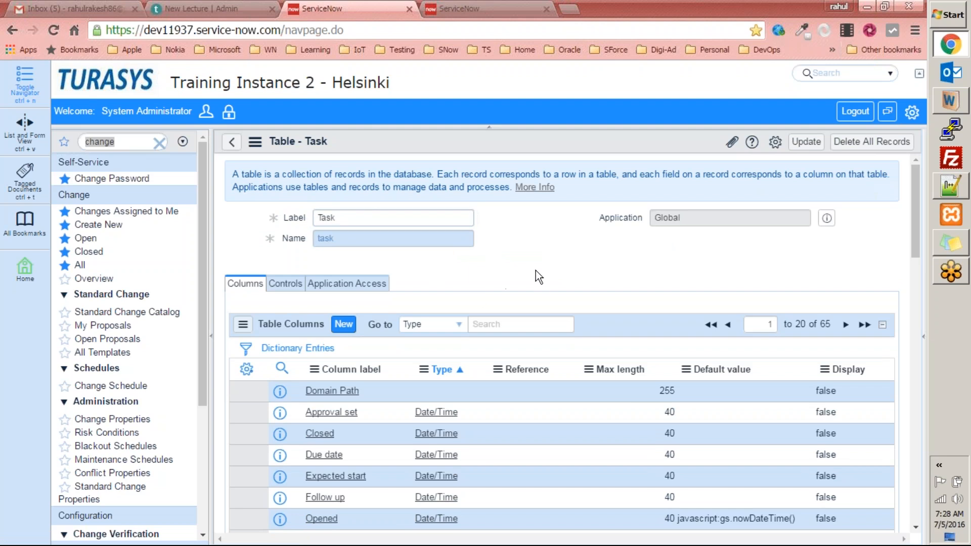
pyautogui.scroll(-10, 530, 272)
pyautogui.scroll(4, 483, 268)
pyautogui.scroll(-8, 483, 268)
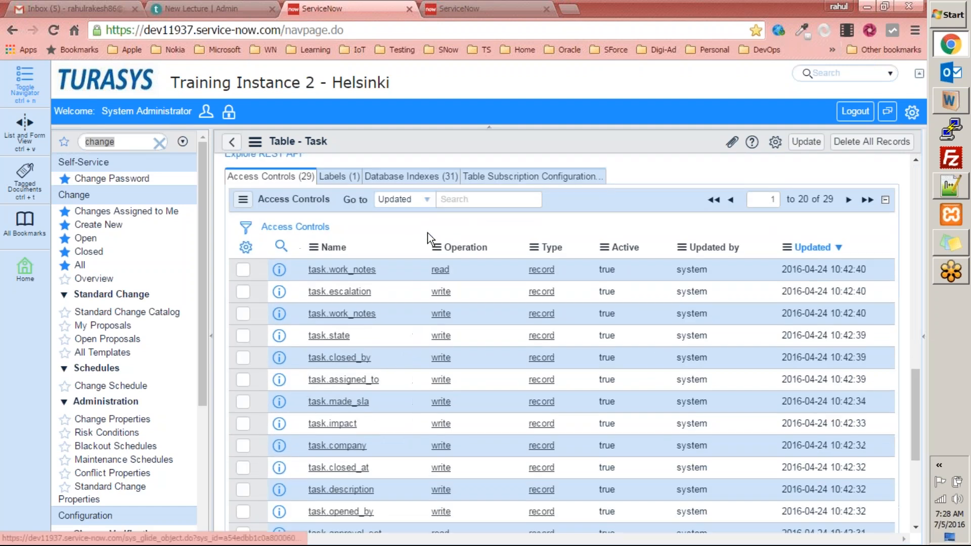
# Review the Task table's columns, related links and access controls
pyautogui.scroll(-3, 426, 248)
pyautogui.scroll(8, 426, 248)
pyautogui.scroll(6, 426, 252)
pyautogui.scroll(-15, 426, 253)
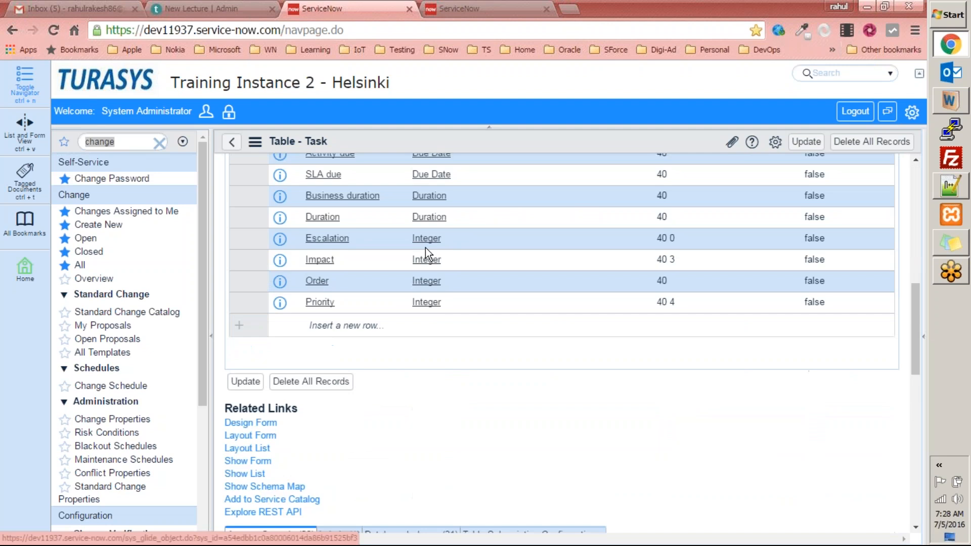
pyautogui.scroll(10, 415, 273)
# Return to the Configuration item dictionary entry and review its fields, related links and Dictionary Overrides list
pyautogui.click(232, 141)
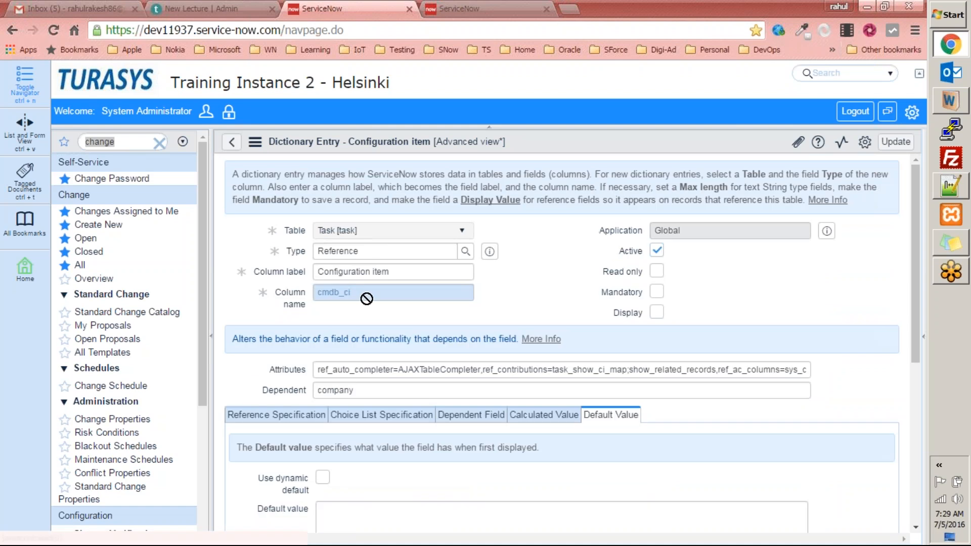
pyautogui.scroll(-6, 693, 343)
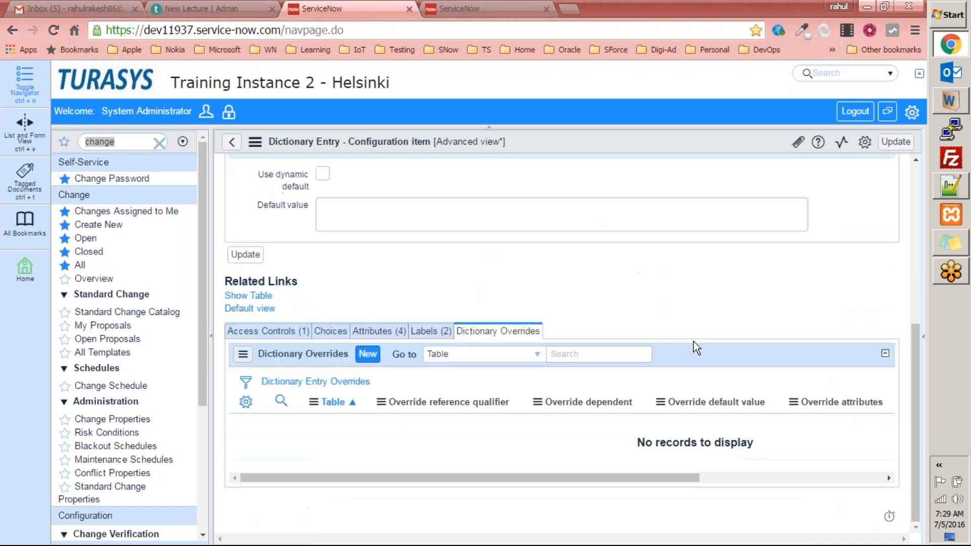
pyautogui.scroll(6, 682, 334)
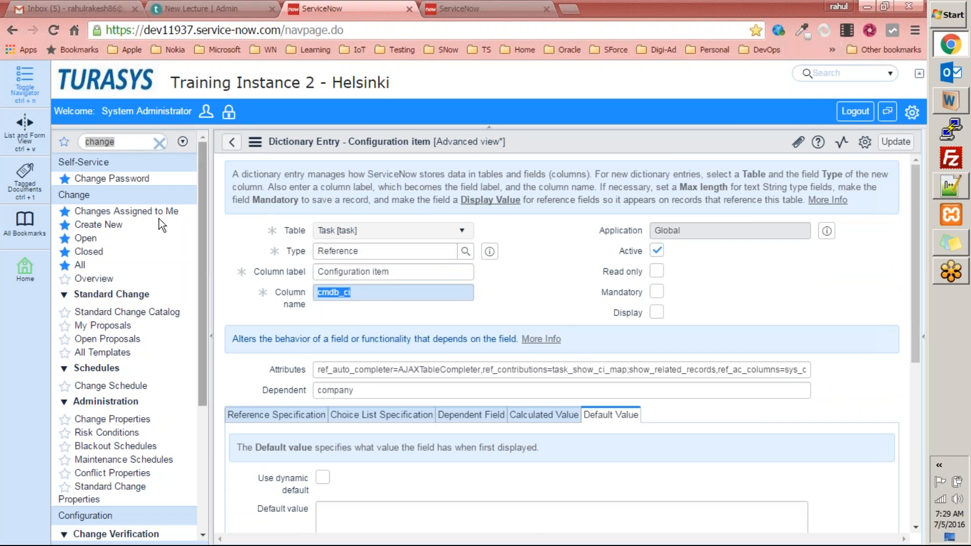
# Start a new Normal change request and view the records available for its Configuration item field
pyautogui.click(99, 223)
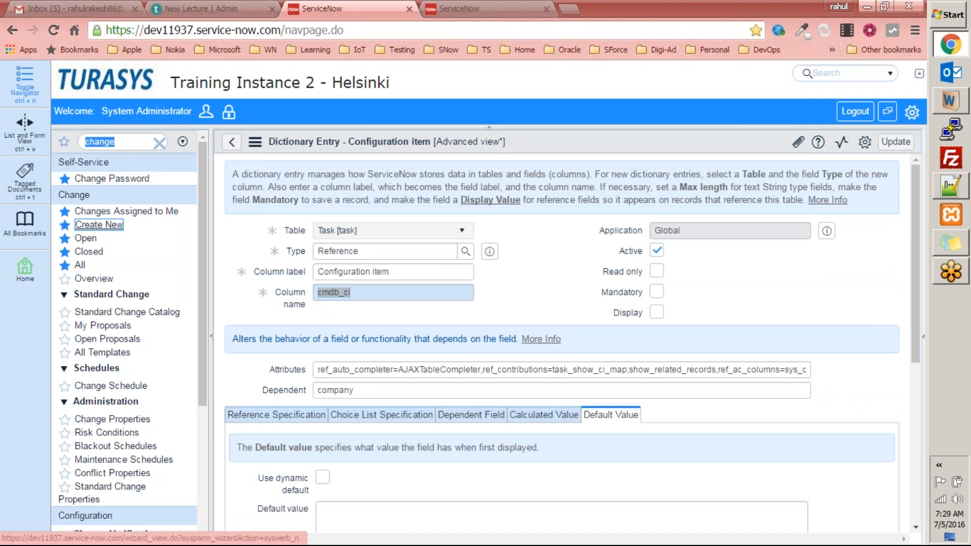
pyautogui.click(294, 218)
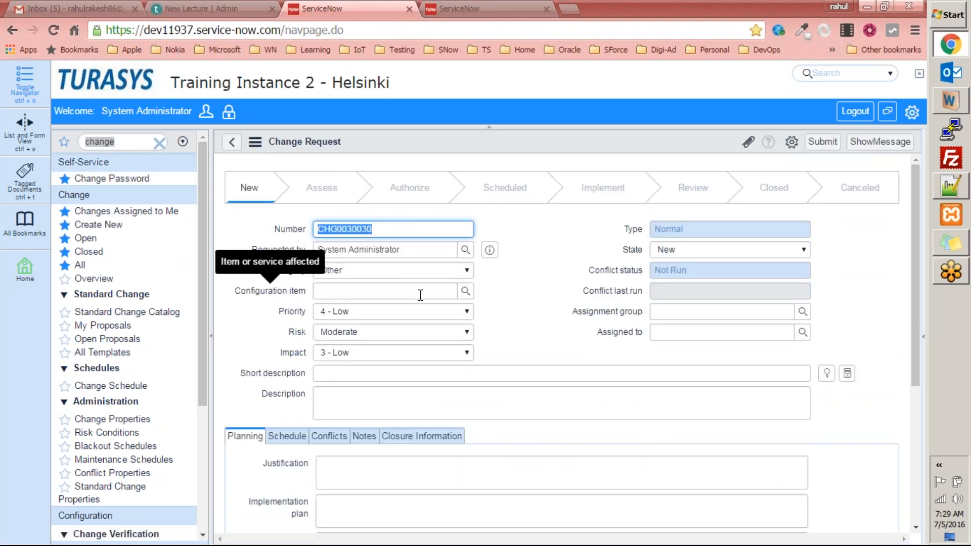
pyautogui.click(465, 291)
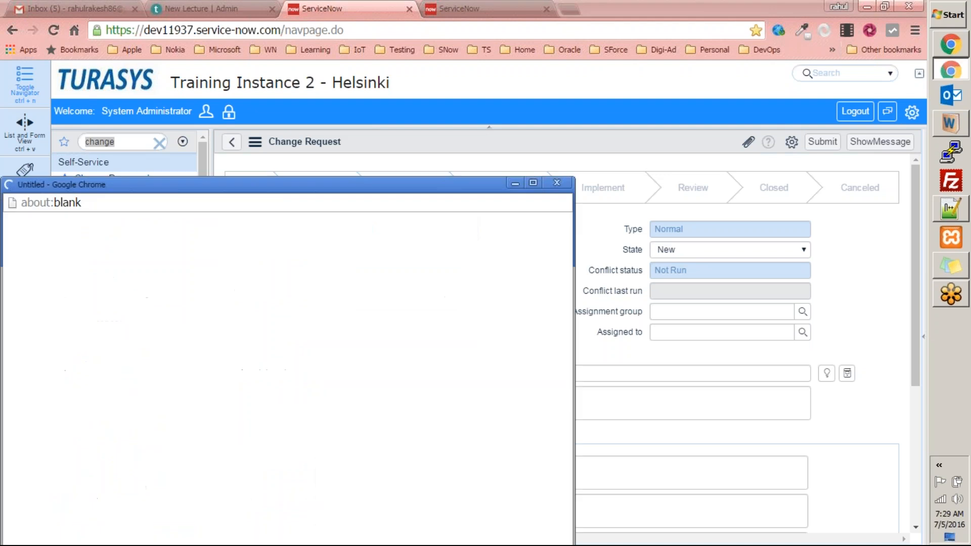
pyautogui.moveTo(489, 242); pyautogui.dragTo(516, 244)
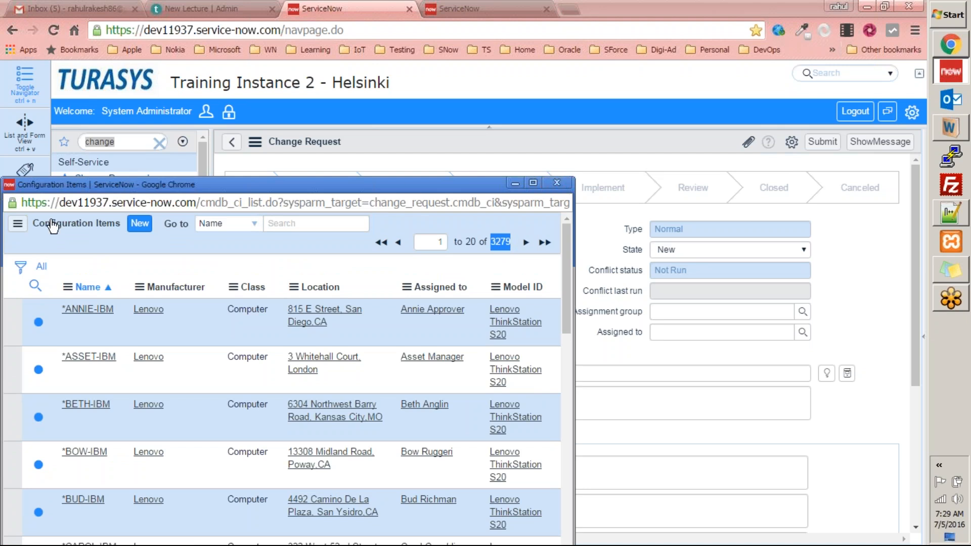
pyautogui.click(558, 183)
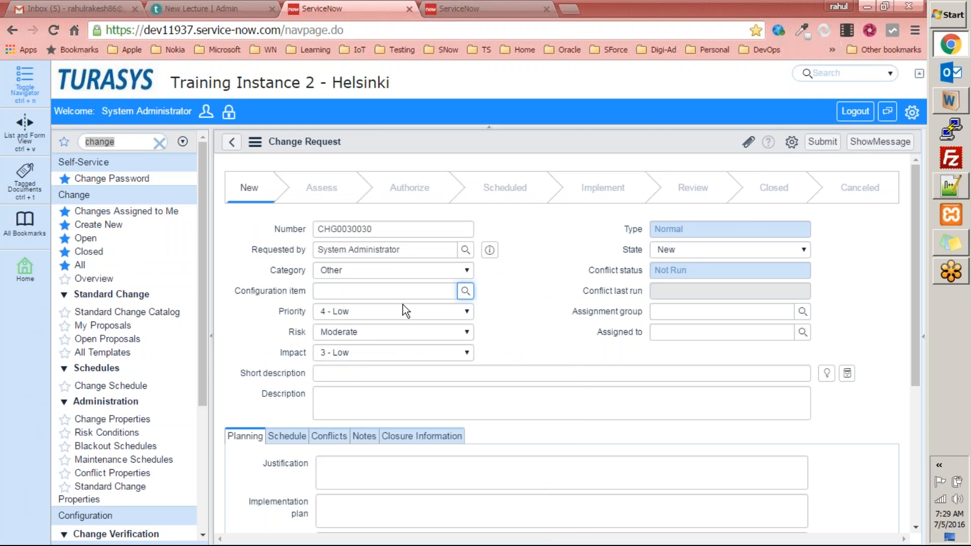
# View the choices of the change request's Priority field
pyautogui.click(553, 300)
pyautogui.click(290, 311)
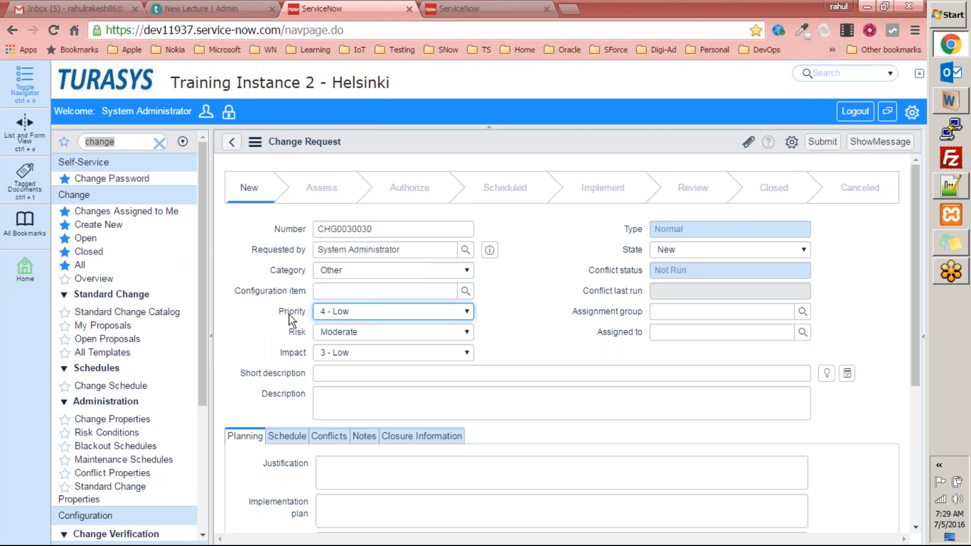
pyautogui.click(372, 310)
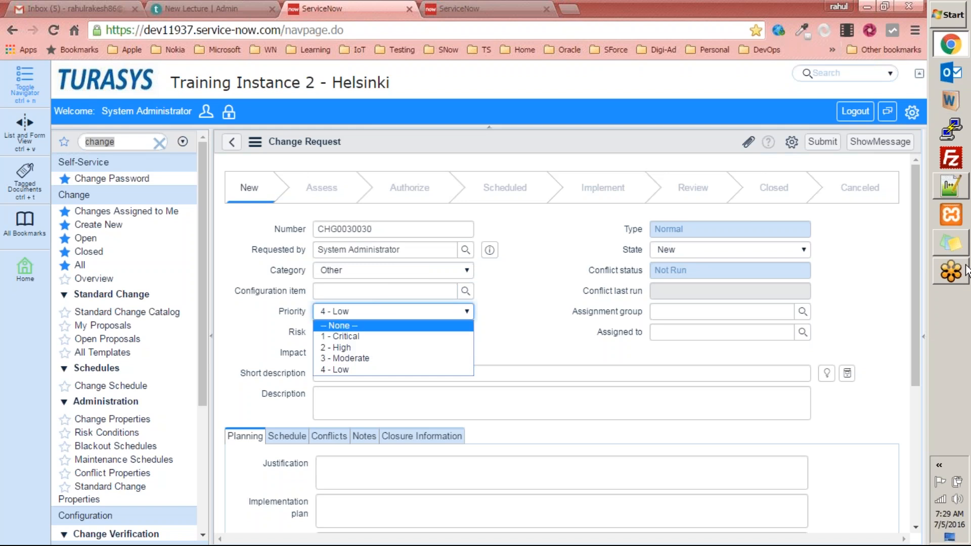
# Switch to the Notepad++ notes and add the lines "Requestor" and "Approver" below cmdb_ci, after a gap
pyautogui.click(961, 184)
pyautogui.click(183, 304)
pyautogui.press('Return')
pyautogui.press('Return')
pyautogui.press('Return')
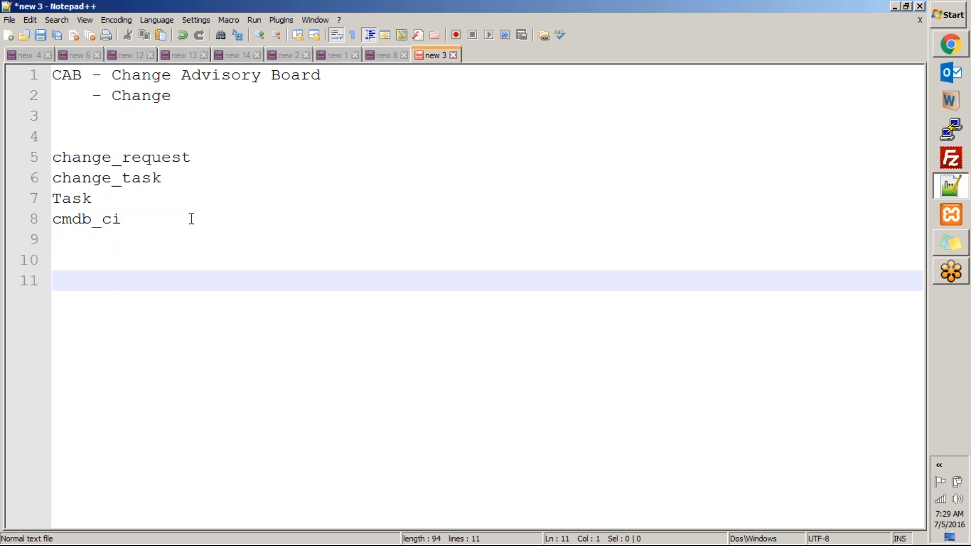
pyautogui.write('Reques')
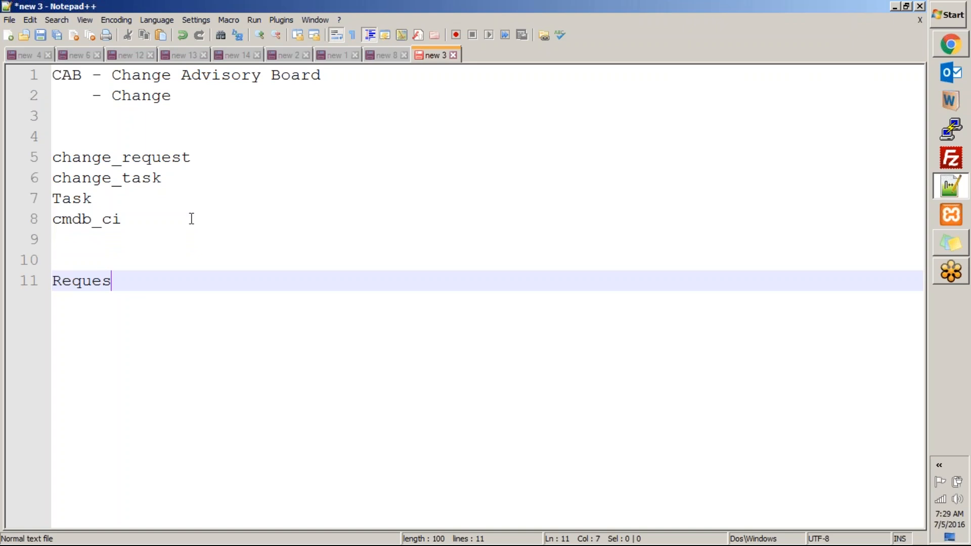
pyautogui.write('tor')
pyautogui.press('Return')
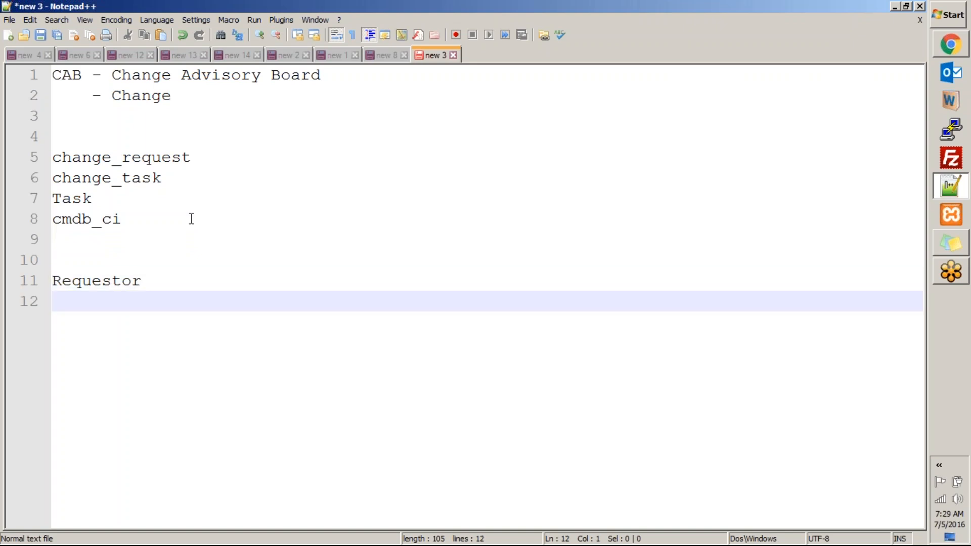
pyautogui.write('Approver')
pyautogui.press('Return')
# Add the line "Technical Team (L1 support, Dev Team)" below Approver
pyautogui.press('Up')
pyautogui.write('Tecjm')
pyautogui.press('BackSpace')
pyautogui.press('BackSpace')
pyautogui.write('hnical Team (L1 ')
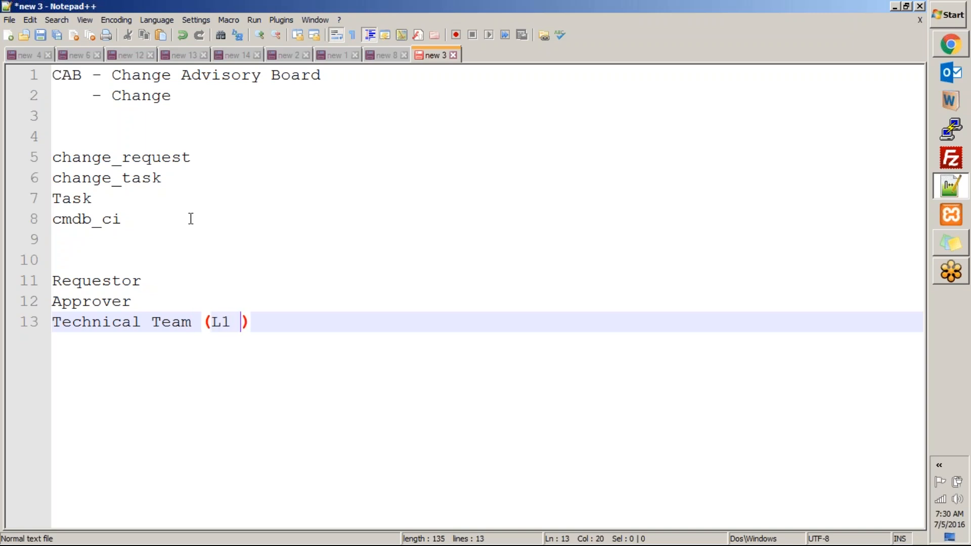
pyautogui.write('support')
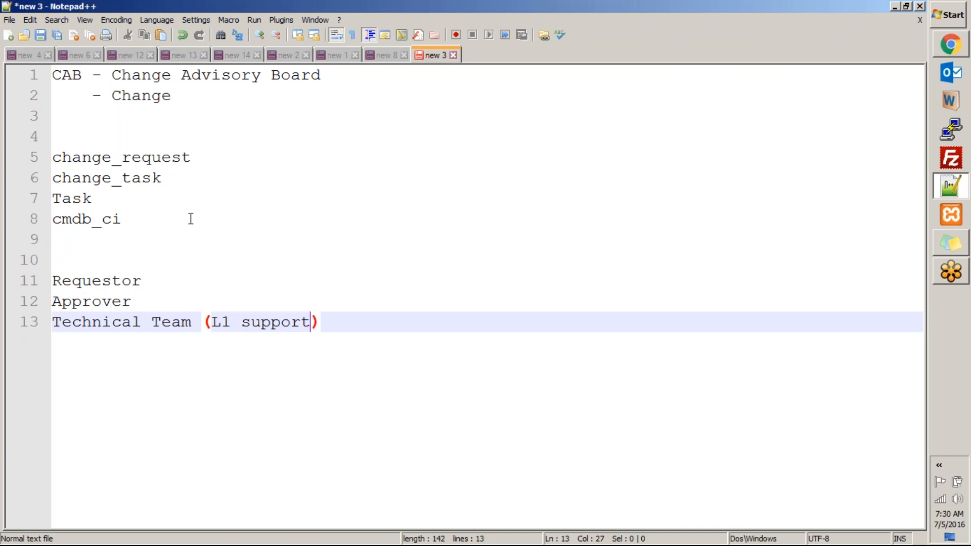
pyautogui.write(', Dev Team')
pyautogui.press('Escape')
# Extend the support level in the Technical Team line to "L1/L2/L3 support"
pyautogui.hotkey('ctrl', 'Left')
pyautogui.hotkey('ctrl', 'Left')
pyautogui.hotkey('ctrl', 'Left')
pyautogui.hotkey('ctrl', 'Left')
pyautogui.press('Left')
pyautogui.write('/L2')
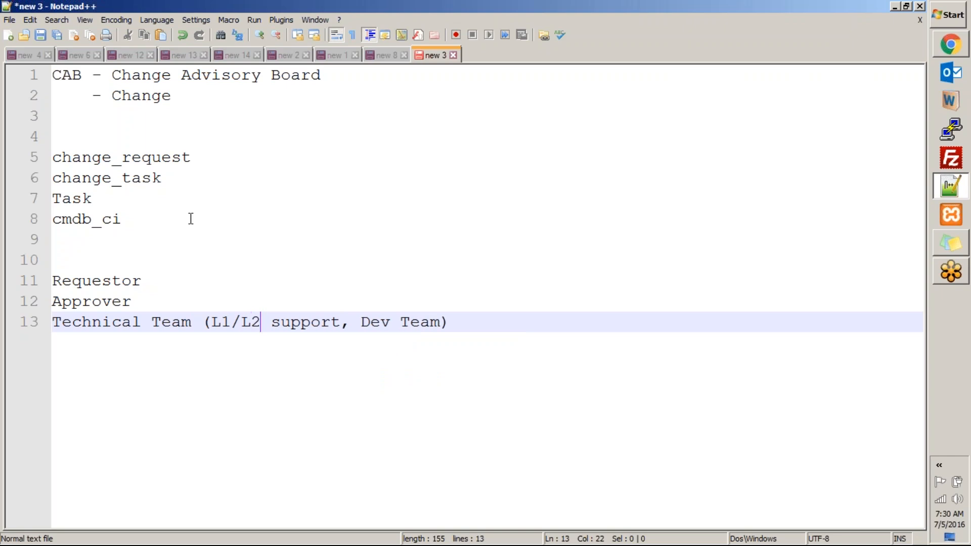
pyautogui.write('/L3')
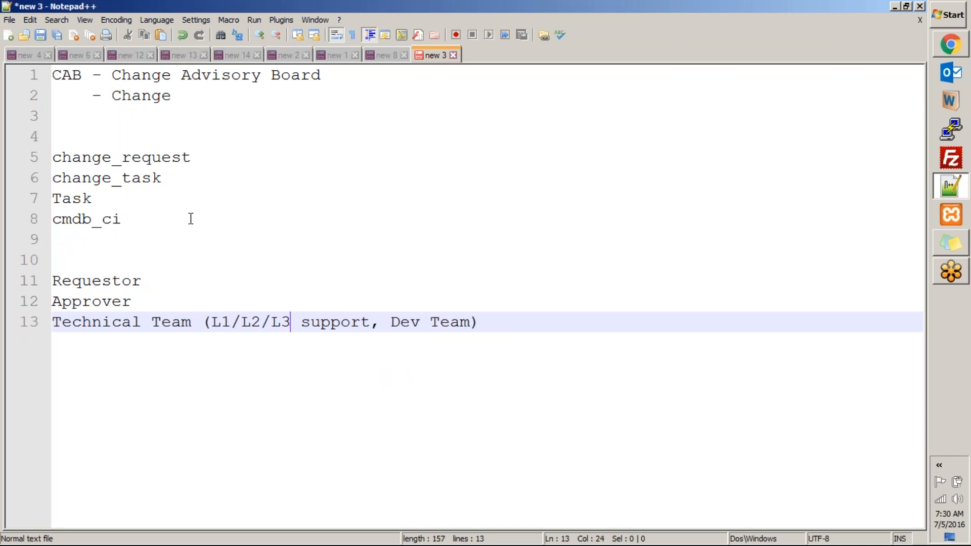
pyautogui.press('Right')
pyautogui.click(500, 314)
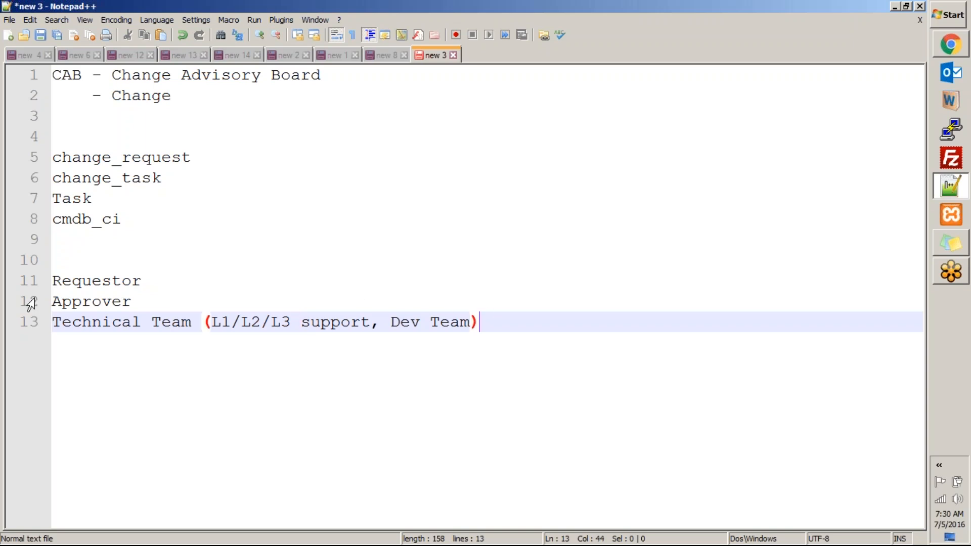
# Add a "Business Team" line below the Technical Team line
pyautogui.click(101, 282)
pyautogui.click(86, 301)
pyautogui.click(81, 320)
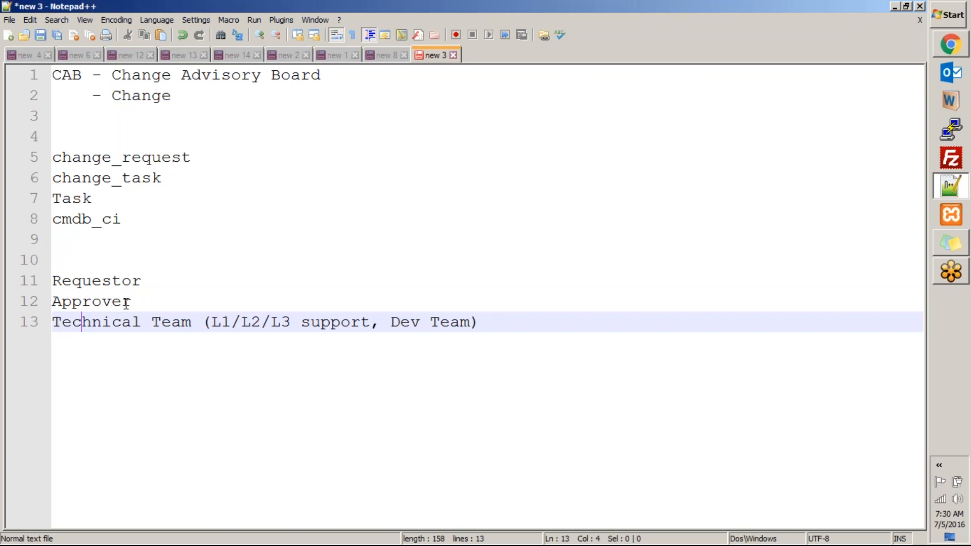
pyautogui.click(137, 301)
pyautogui.click(492, 321)
pyautogui.press('Return')
pyautogui.write('Business Team')
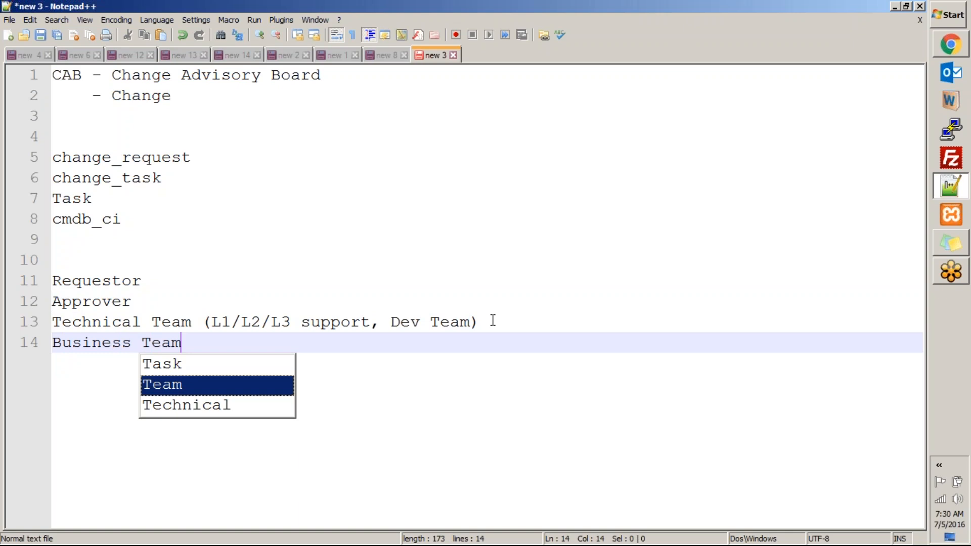
# Add an indented dash item under Approver and move the "Business Team" text into it
pyautogui.press('Escape')
pyautogui.press('Up')
pyautogui.press('Up')
pyautogui.press('Return')
pyautogui.press('Tab')
pyautogui.write('-')
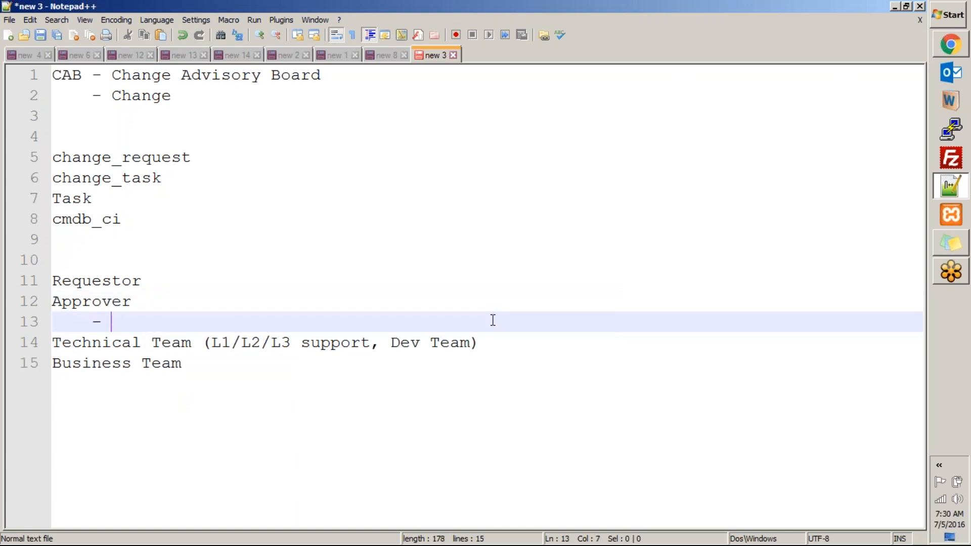
pyautogui.moveTo(183, 366); pyautogui.dragTo(58, 373)
pyautogui.hotkey('ctrl', 'x')
pyautogui.click(143, 310)
pyautogui.click(142, 322)
pyautogui.hotkey('ctrl', 'v')
# Add "Your Manager" and "CAB" as further dash items in the Approver list
pyautogui.press('Return')
pyautogui.write('- Your a')
pyautogui.press('BackSpace')
pyautogui.write('Manager')
pyautogui.press('Return')
pyautogui.write('- CAB')
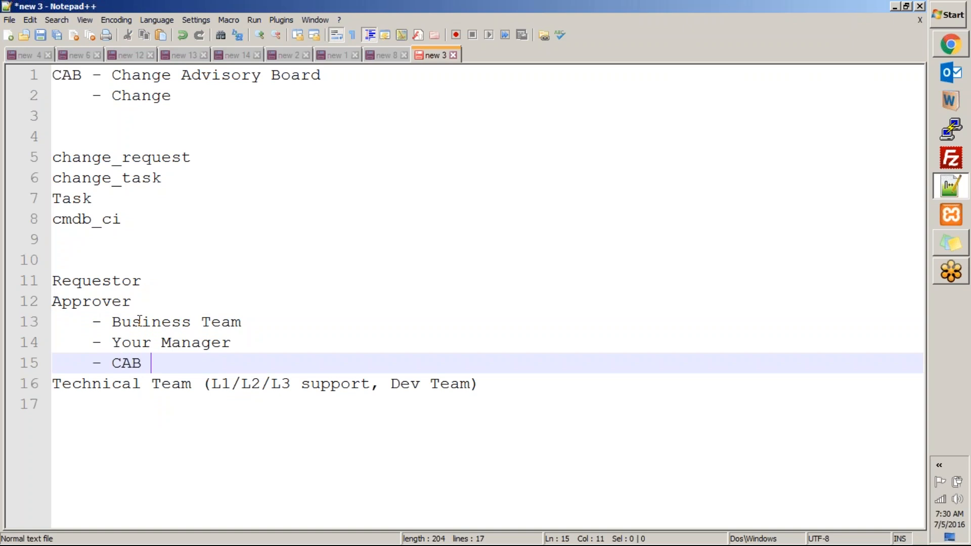
# Add the dash item "Any other group / people having special rights" to the end of the Approver list
pyautogui.press('Return')
pyautogui.write('- ')
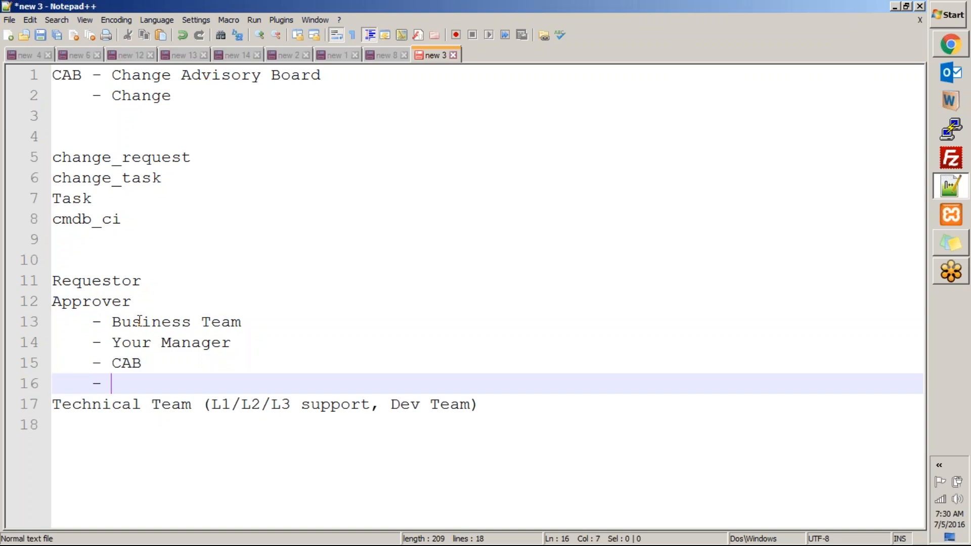
pyautogui.write('Any othe')
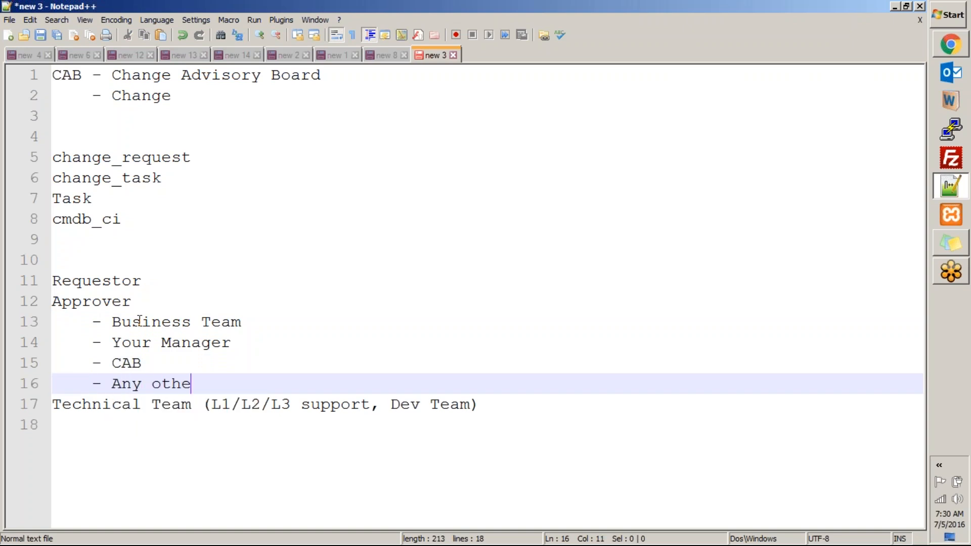
pyautogui.write('r group /')
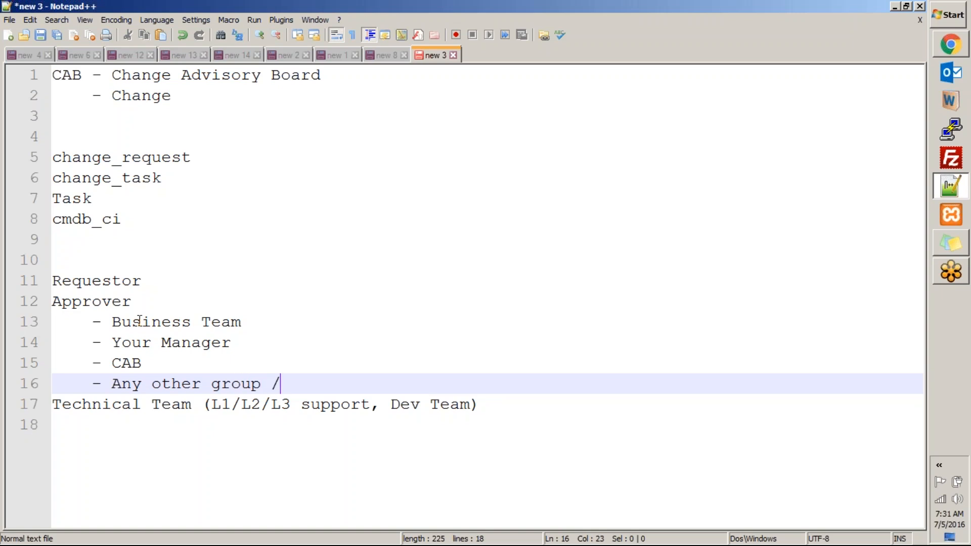
pyautogui.write(' people having sp')
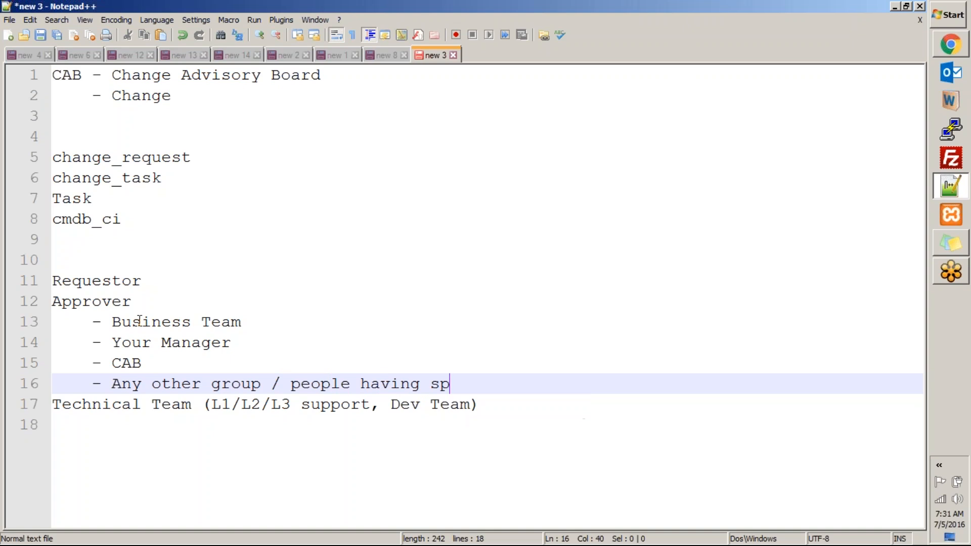
pyautogui.write('ecial rights')
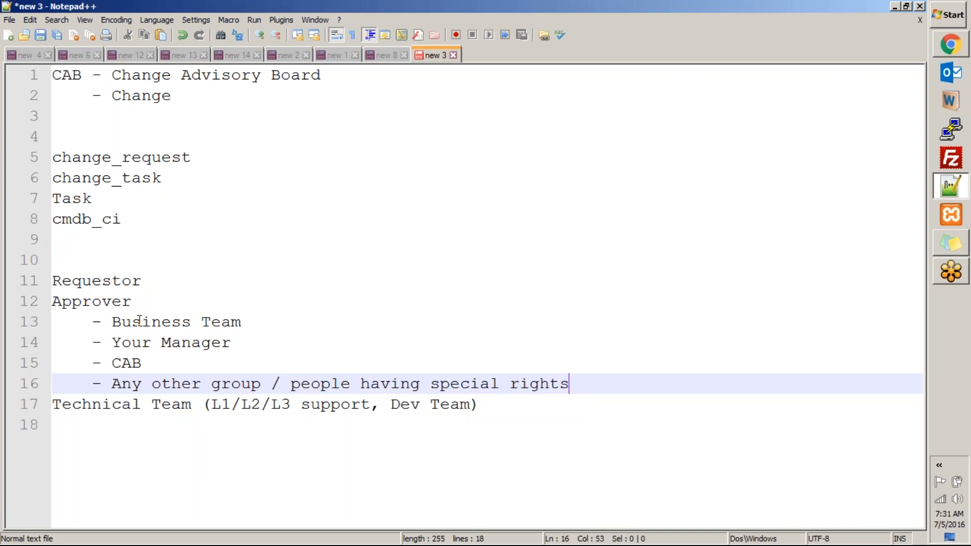
# Highlight the Requestor role in the notes and relate it to the Requested by field on the ServiceNow change request form
pyautogui.click(184, 405)
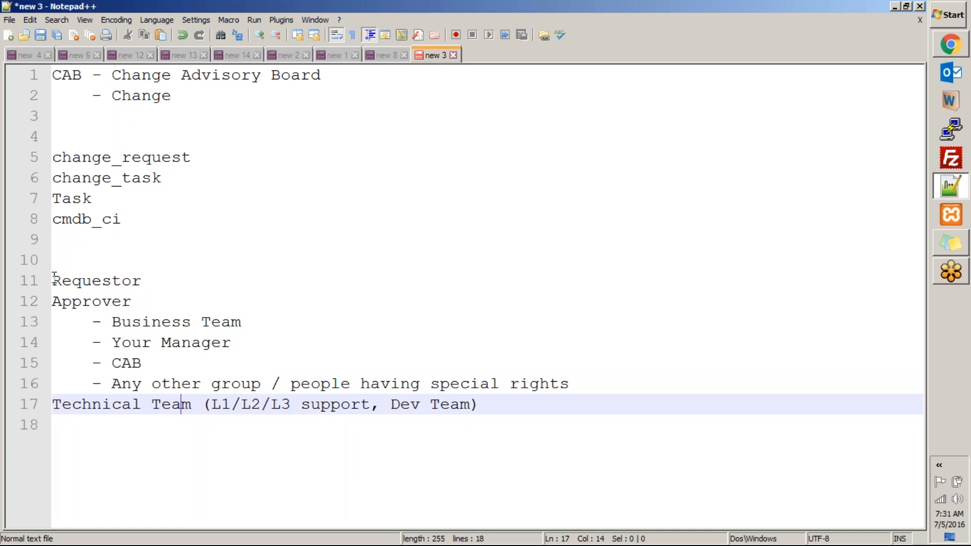
pyautogui.click(131, 280)
pyautogui.doubleClick(131, 280)
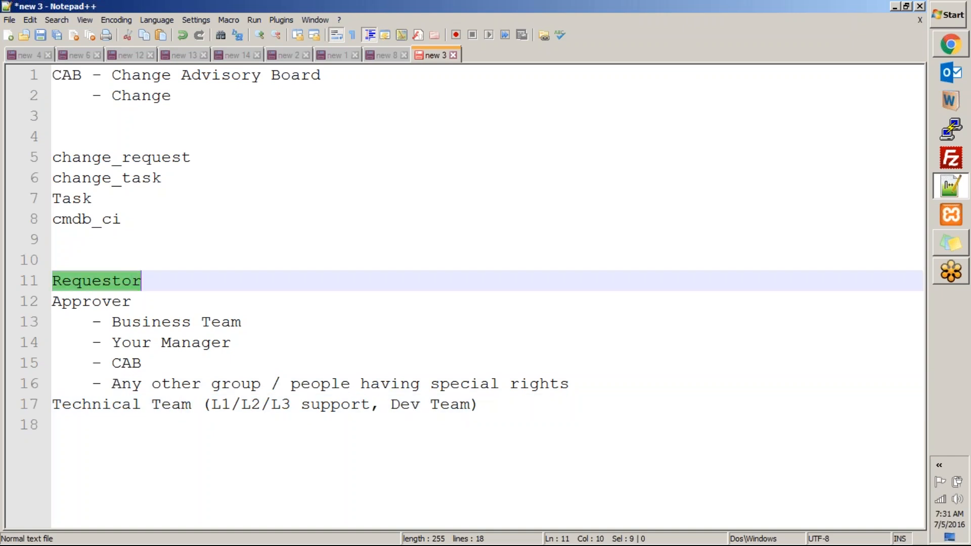
pyautogui.hotkey('alt', 'Tab')
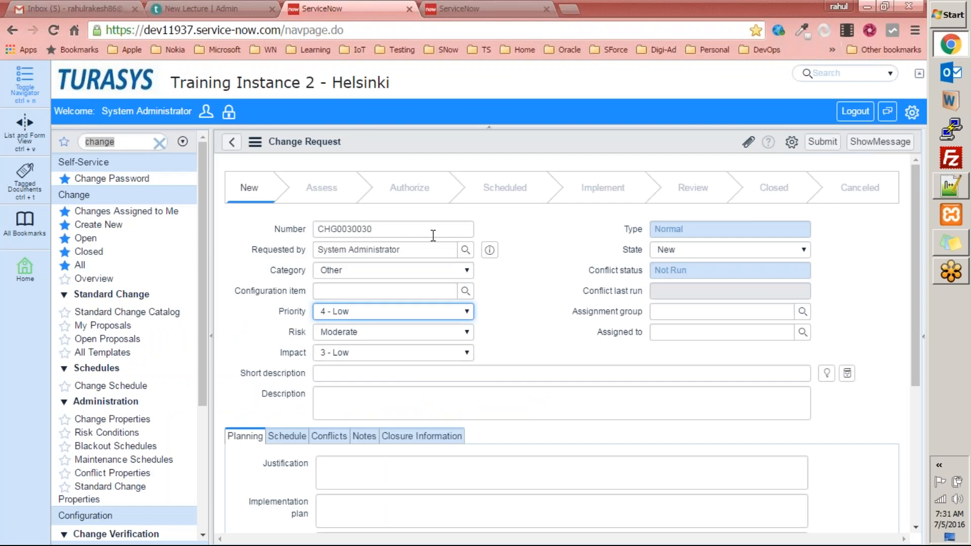
pyautogui.moveTo(263, 249); pyautogui.dragTo(286, 250)
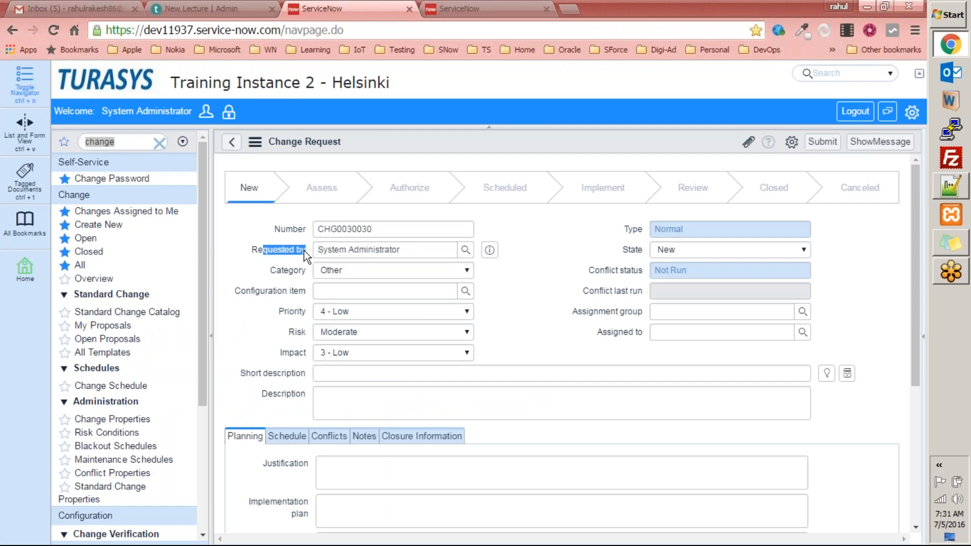
pyautogui.click(255, 248)
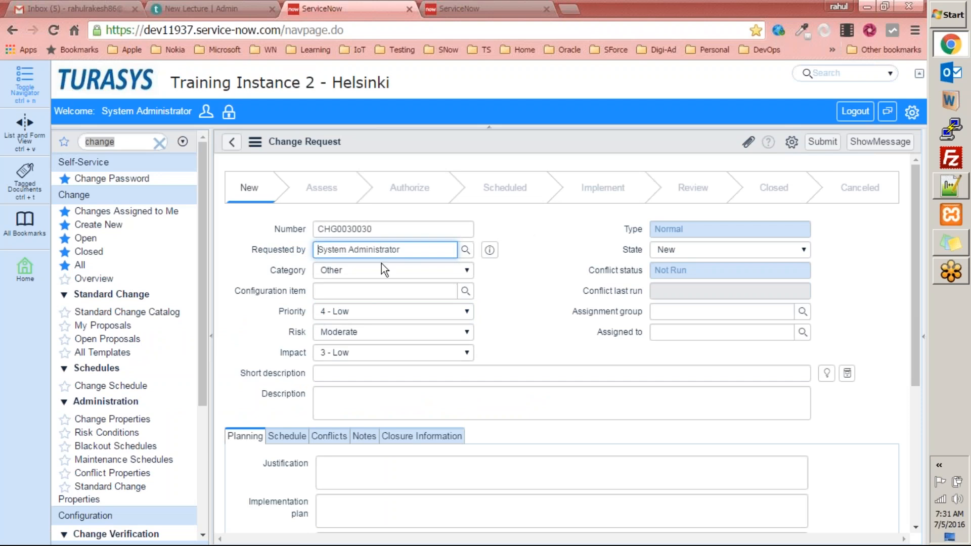
# Open the list of all change requests and start a filter condition on the Requested by field
pyautogui.click(80, 265)
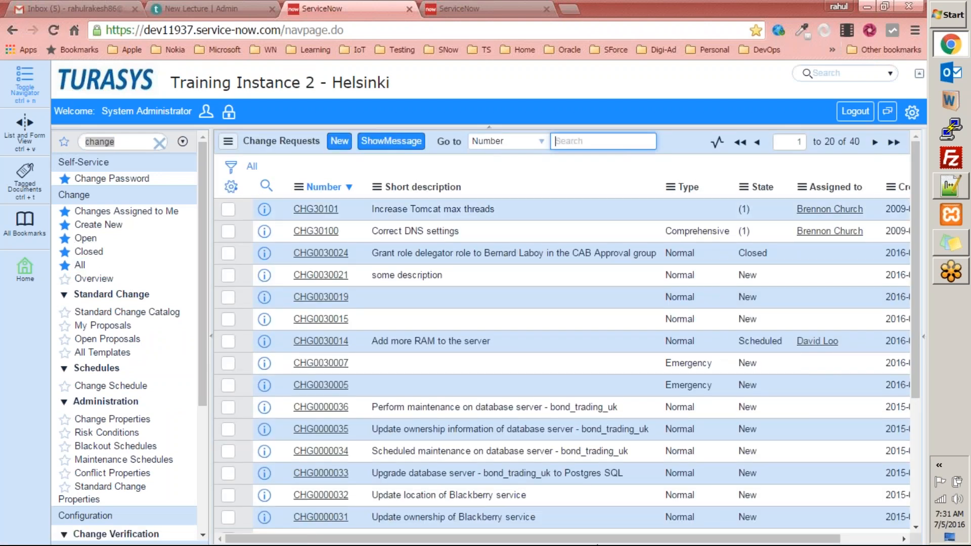
pyautogui.moveTo(648, 539); pyautogui.dragTo(400, 480)
pyautogui.click(232, 166)
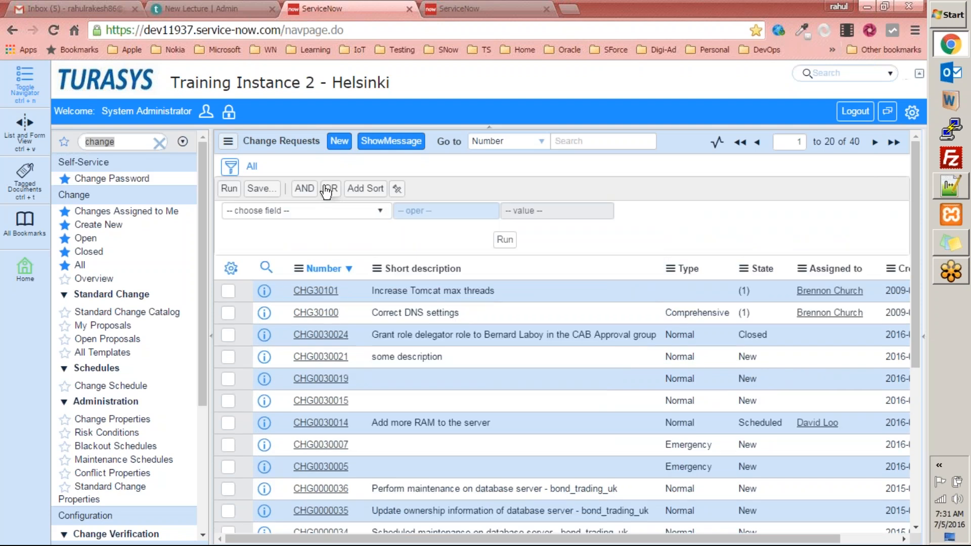
pyautogui.click(307, 217)
pyautogui.write('reque')
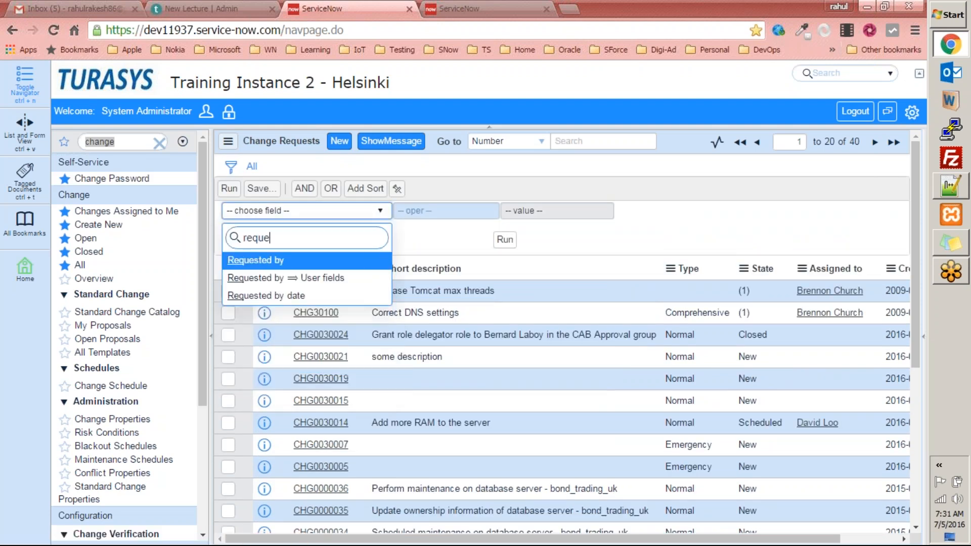
pyautogui.write('st')
pyautogui.press('Return')
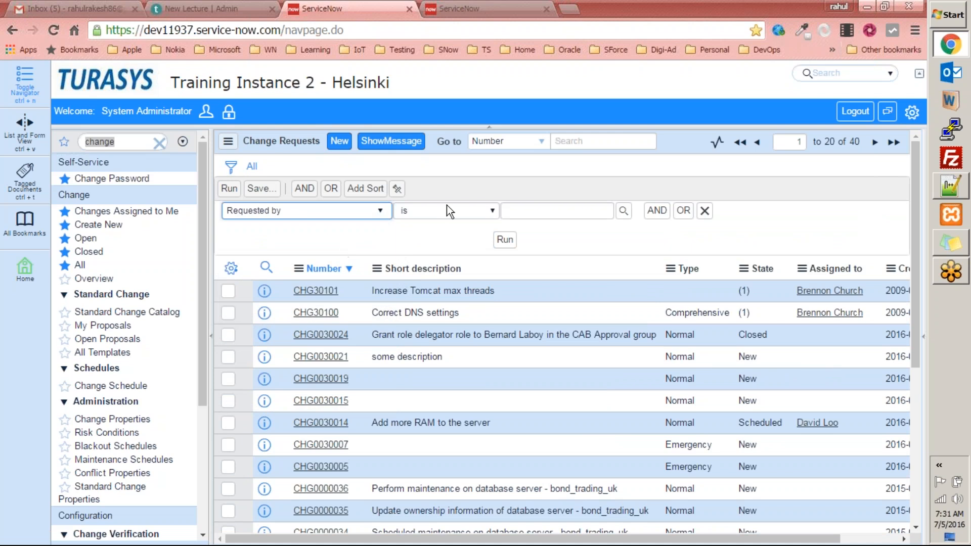
# Complete the Requested by condition as is not System Administrator and run the filter
pyautogui.click(447, 210)
pyautogui.click(442, 236)
pyautogui.click(566, 209)
pyautogui.write('system a')
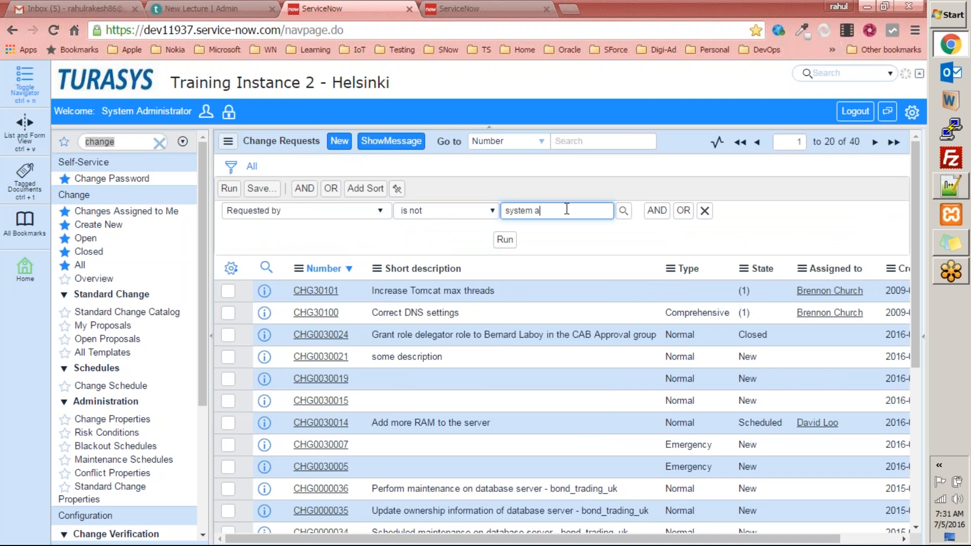
pyautogui.write('dmin')
pyautogui.click(523, 240)
pyautogui.click(505, 239)
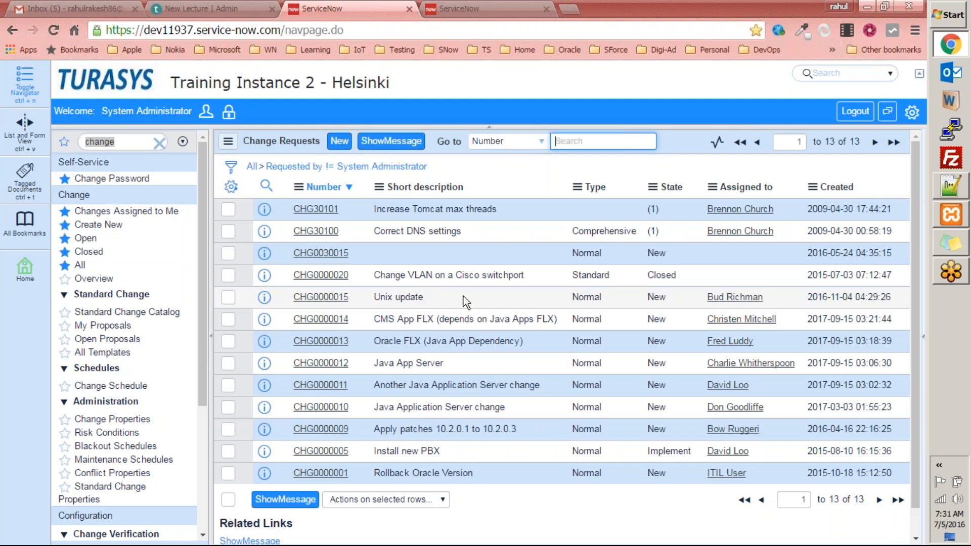
# Open change request CHG0000012 from the filtered list and highlight the name in its Requested by field
pyautogui.click(312, 372)
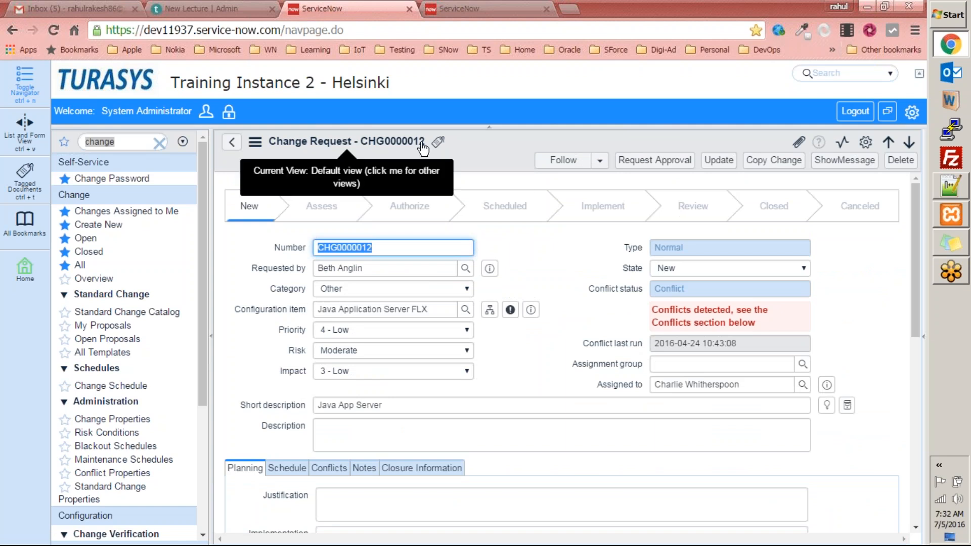
pyautogui.click(301, 261)
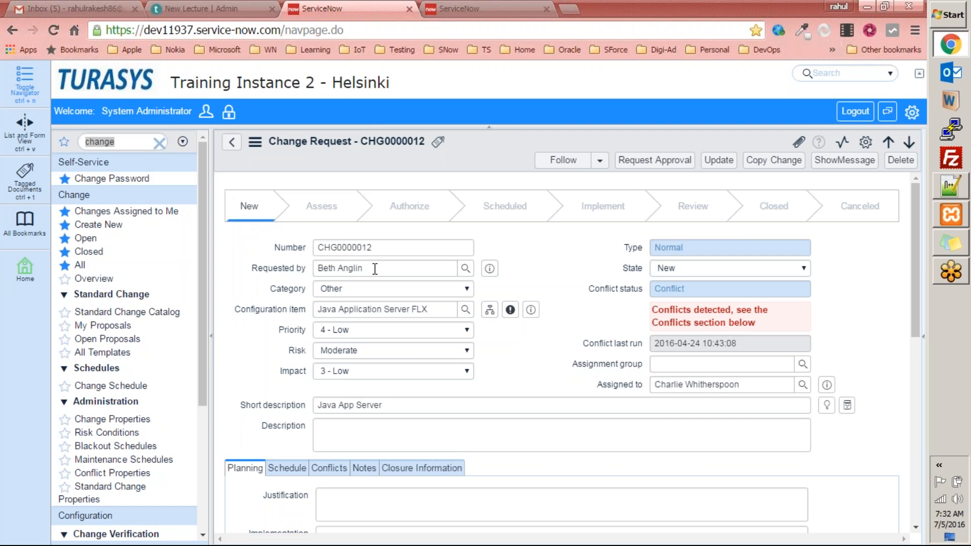
pyautogui.click(256, 260)
pyautogui.click(248, 259)
pyautogui.moveTo(382, 268); pyautogui.dragTo(319, 268)
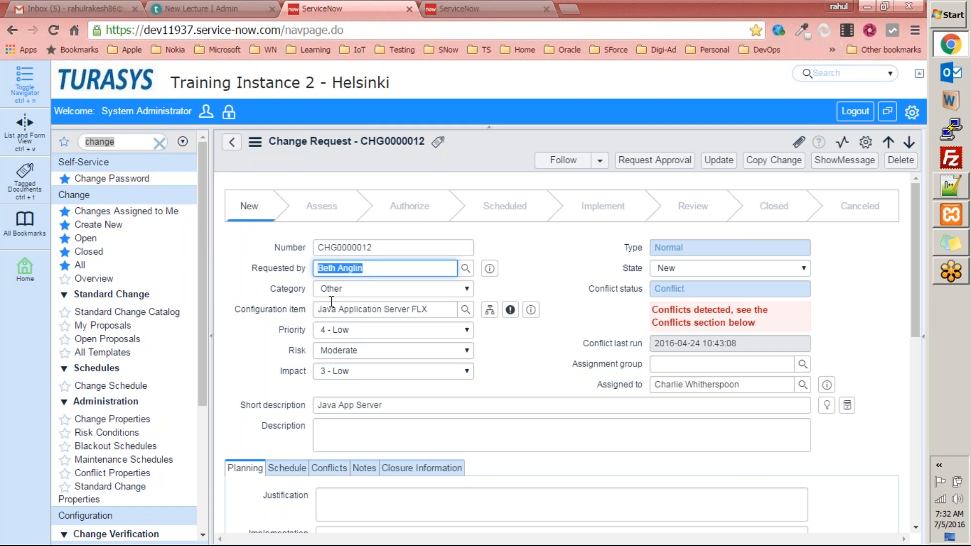
# Examine the Category choices, the Configuration item description and the planning fields of the change request
pyautogui.click(364, 292)
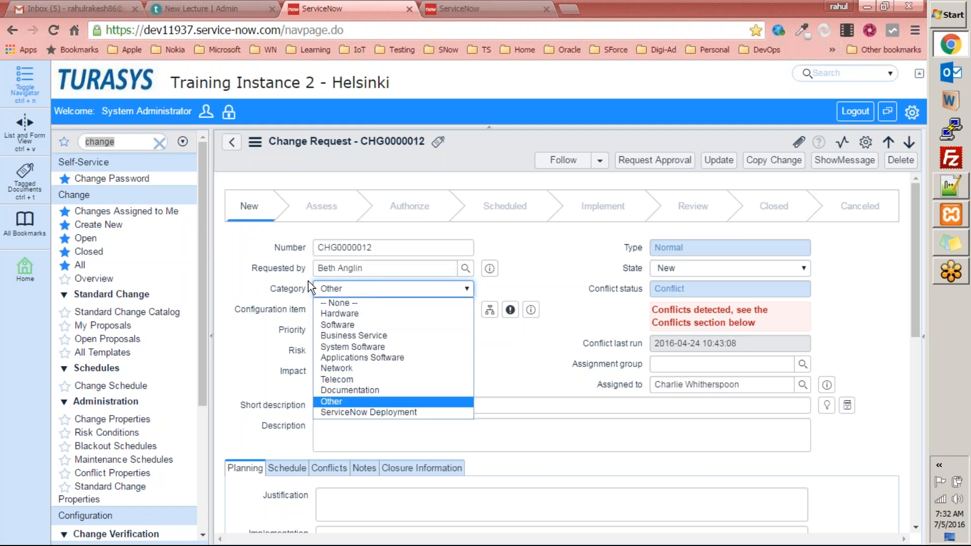
pyautogui.click(286, 279)
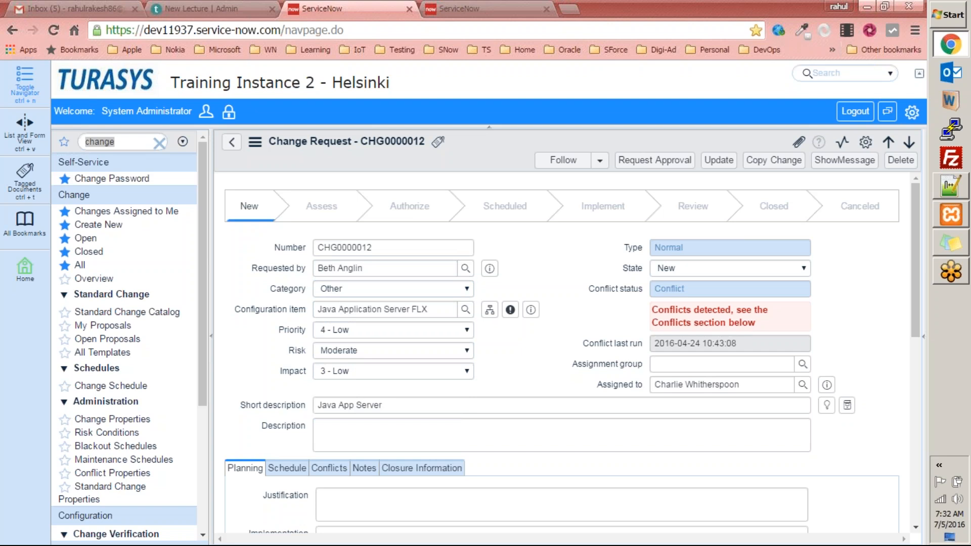
pyautogui.moveTo(263, 306)
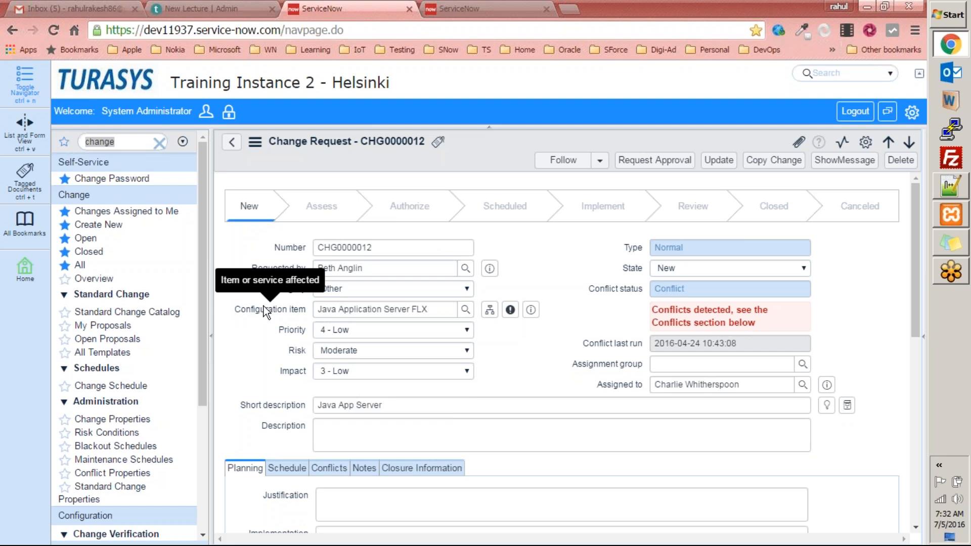
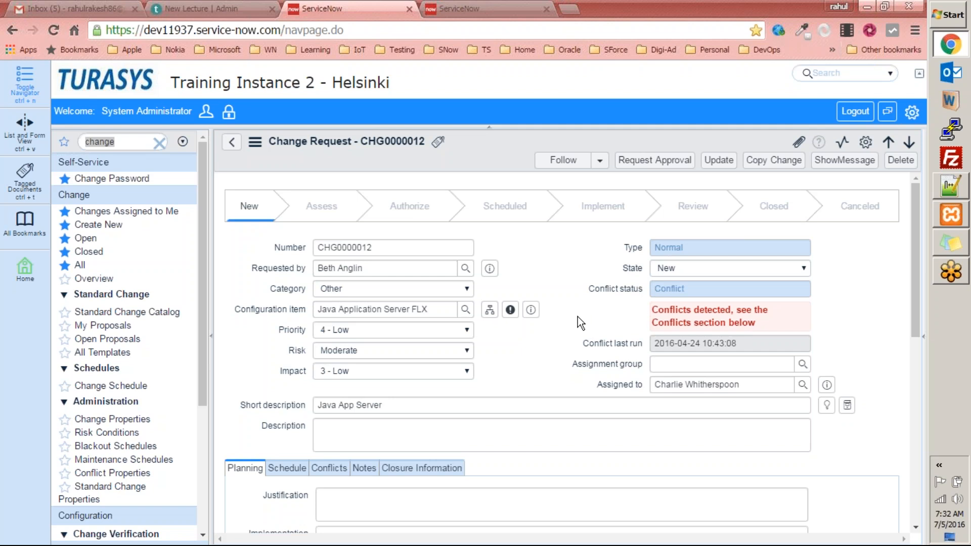
pyautogui.scroll(-3, 585, 321)
pyautogui.scroll(-6, 582, 314)
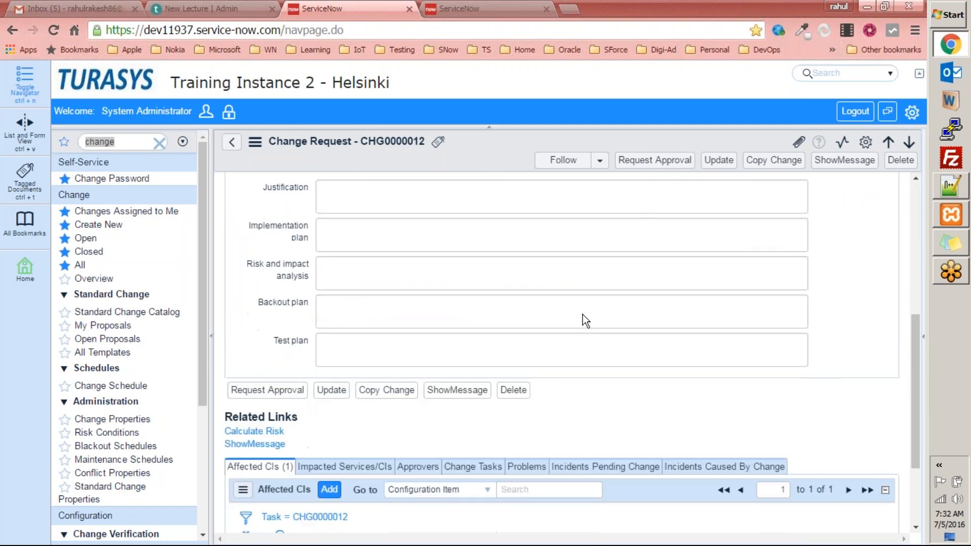
pyautogui.scroll(3, 581, 314)
pyautogui.scroll(4, 373, 288)
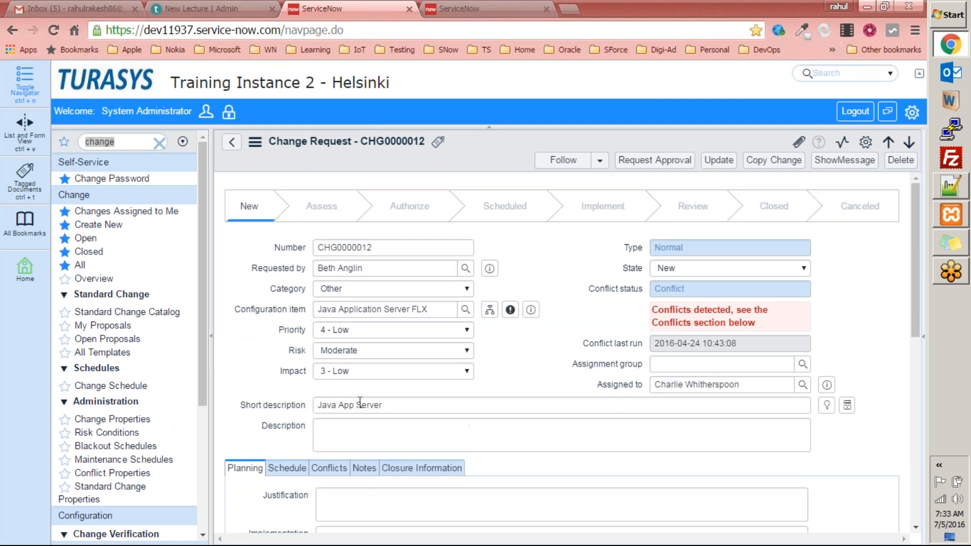
# Review the short description, affected CIs, schedule dates and detected conflicts of the change request
pyautogui.moveTo(396, 402); pyautogui.dragTo(314, 403)
pyautogui.scroll(-5, 288, 385)
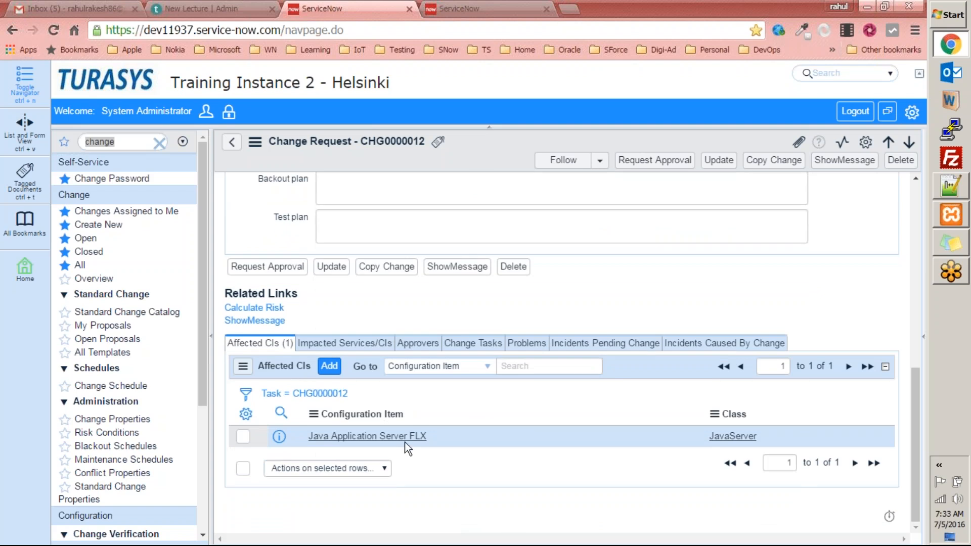
pyautogui.scroll(4, 384, 418)
pyautogui.click(301, 252)
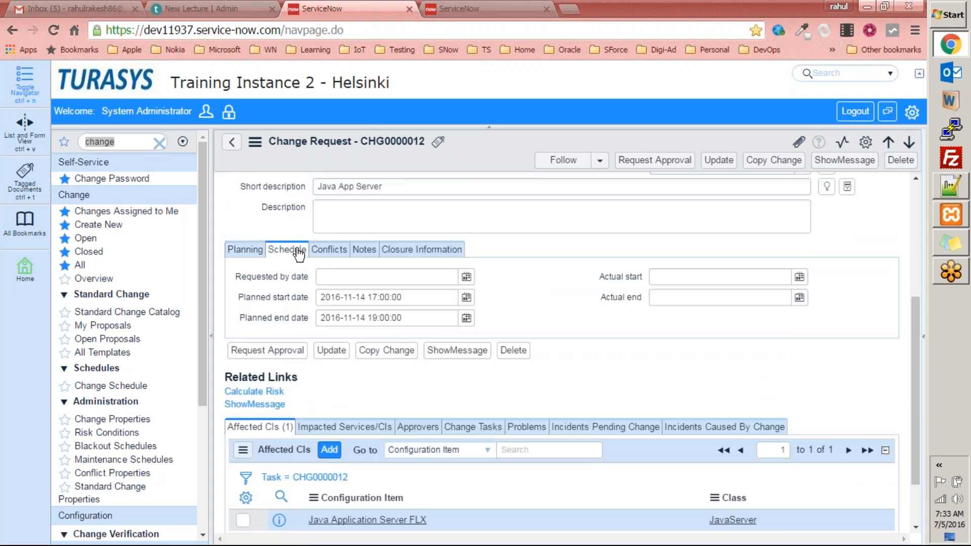
pyautogui.click(338, 253)
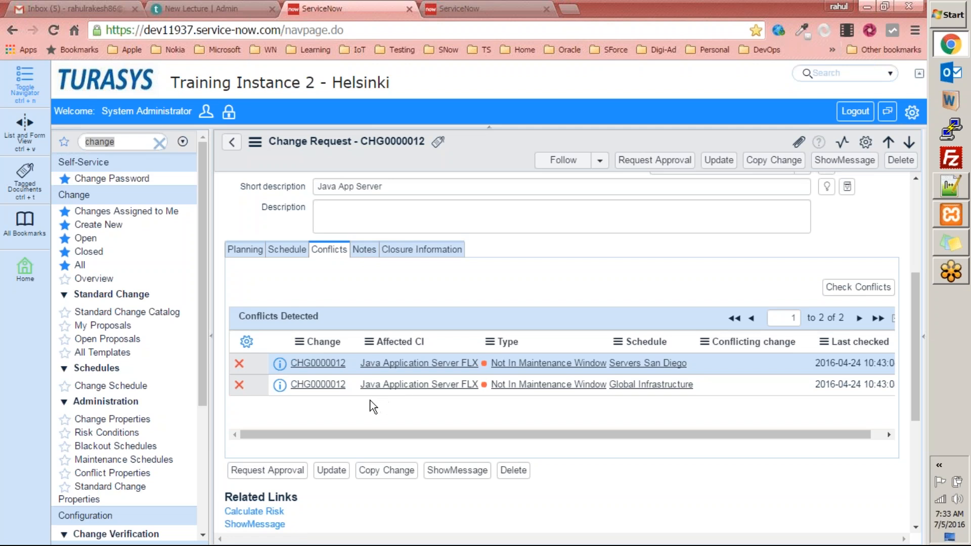
pyautogui.scroll(3, 420, 265)
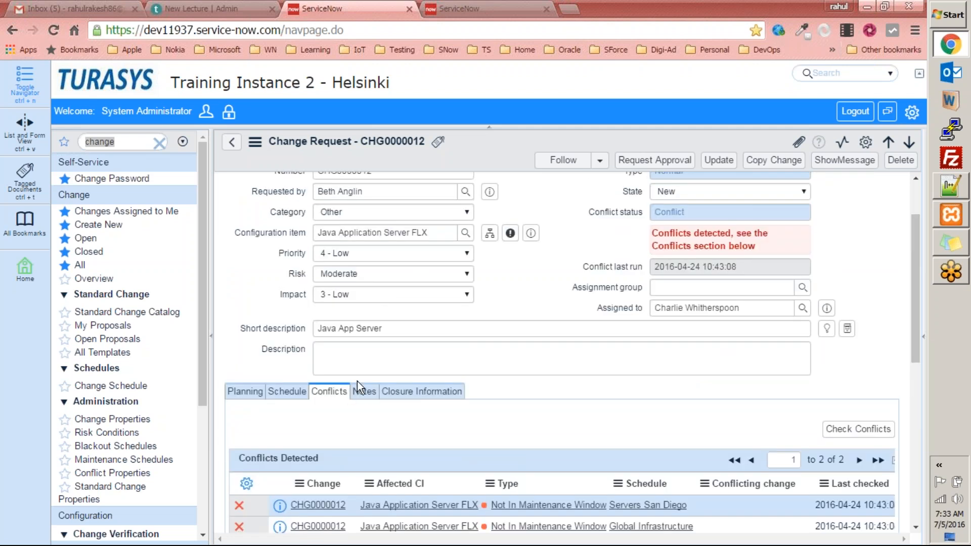
# Review the change request's Notes section and highlight the Configuration item entry in its activity log
pyautogui.click(374, 393)
pyautogui.scroll(-5, 381, 400)
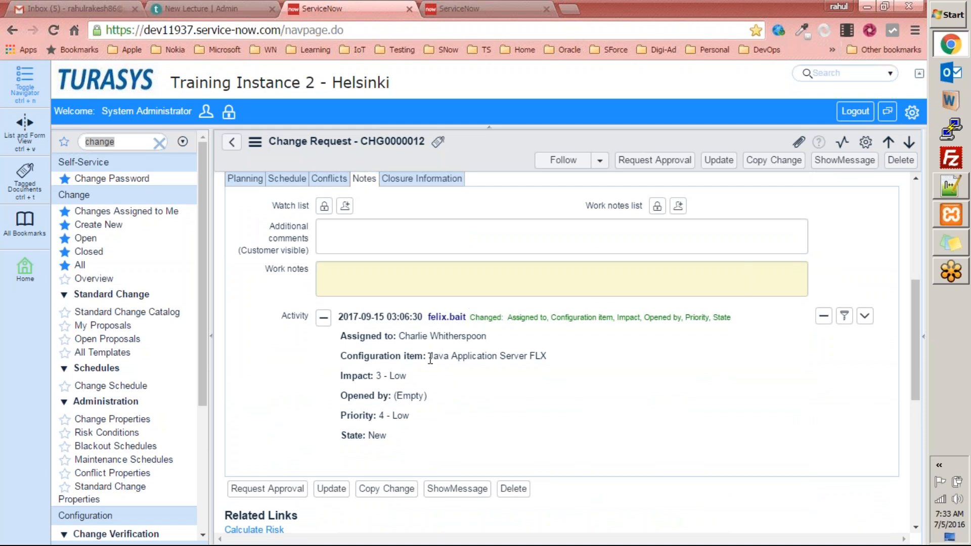
pyautogui.moveTo(434, 356); pyautogui.dragTo(481, 374)
pyautogui.click(370, 376)
# Switch to the Notepad++ notes to point out the Approver role, and return to the change request in Chrome
pyautogui.click(950, 186)
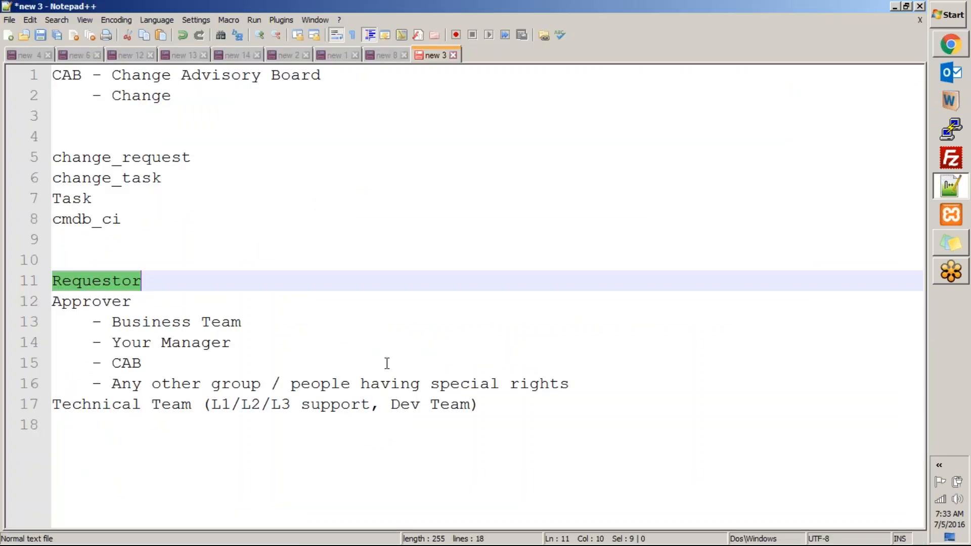
pyautogui.click(73, 303)
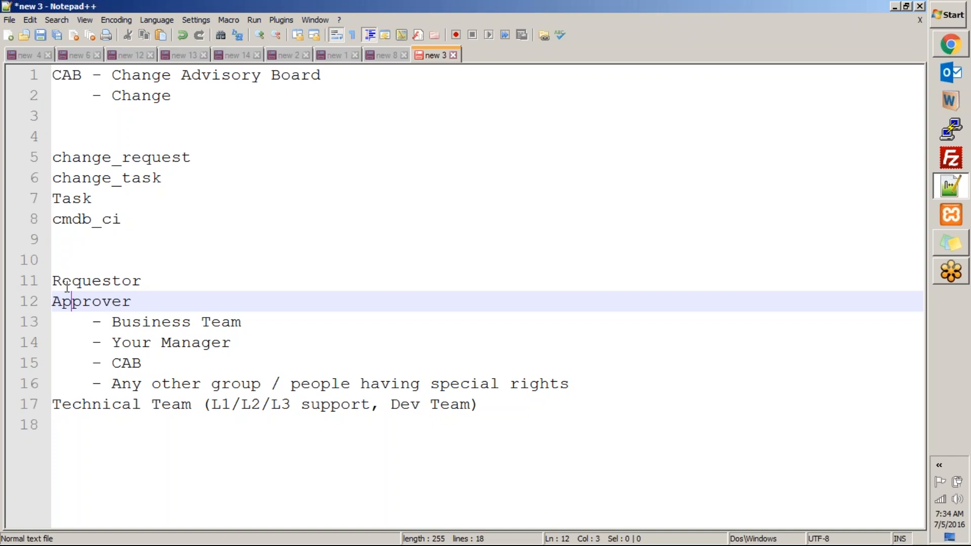
pyautogui.hotkey('alt', 'Tab')
pyautogui.scroll(5, 224, 361)
pyautogui.scroll(-3, 330, 360)
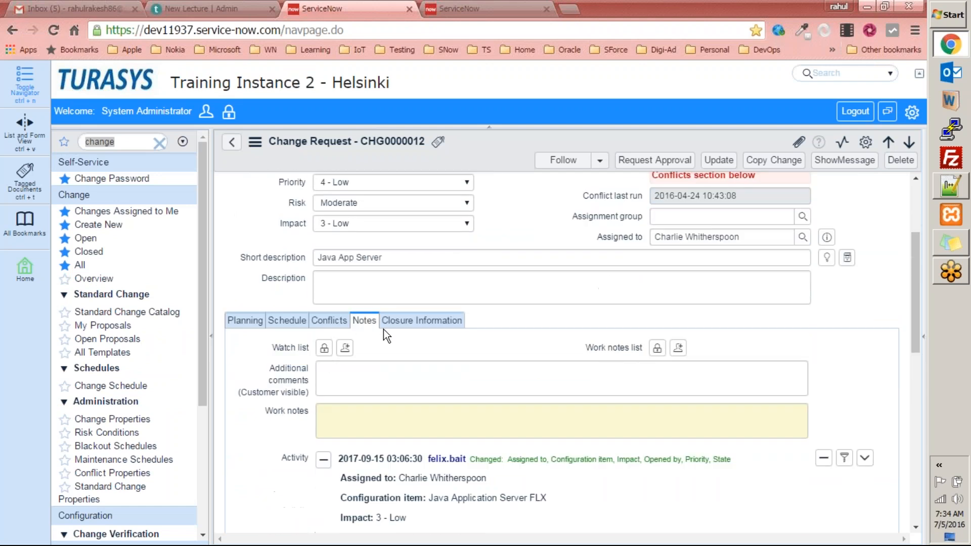
# Examine the Closure Information section of the change request, including the Close code choices and the Close notes field
pyautogui.click(411, 327)
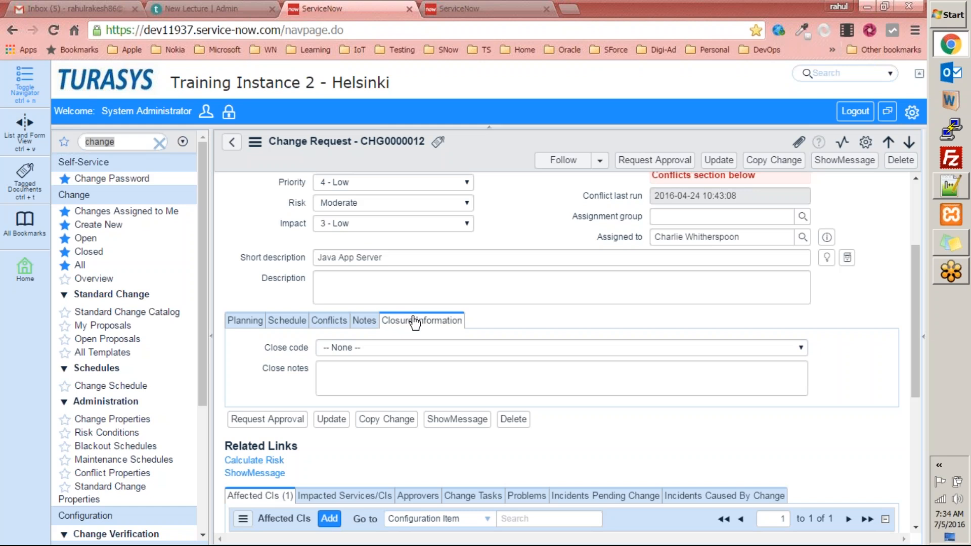
pyautogui.scroll(3, 860, 323)
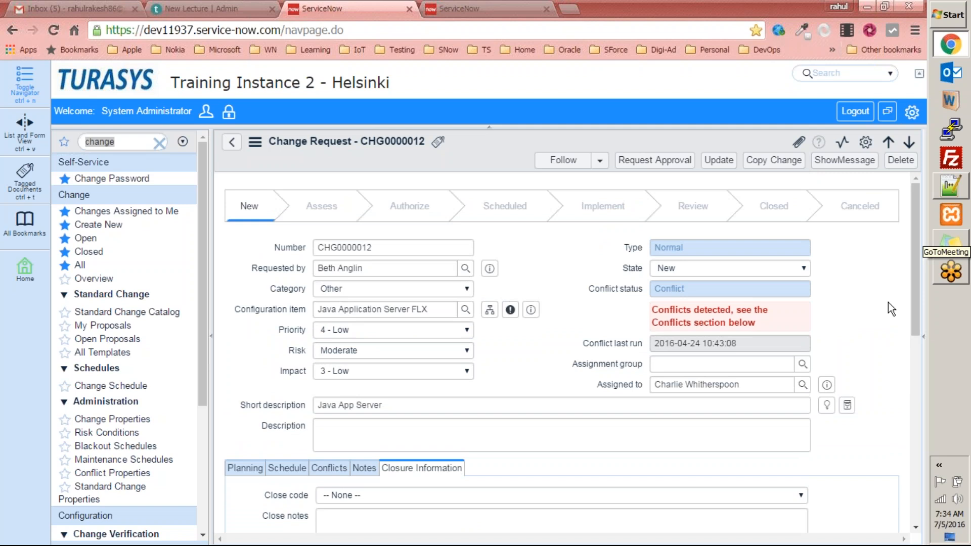
pyautogui.scroll(-5, 877, 229)
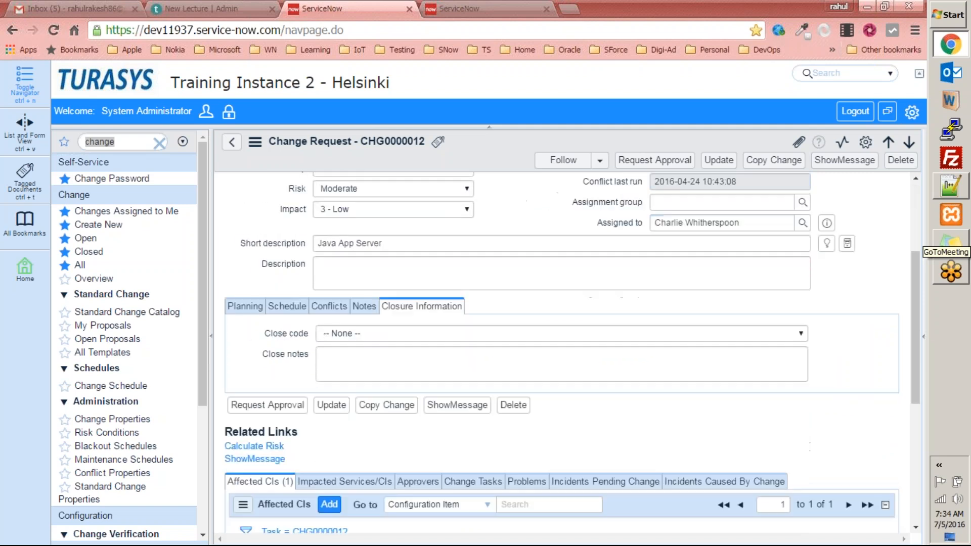
pyautogui.scroll(3, 427, 238)
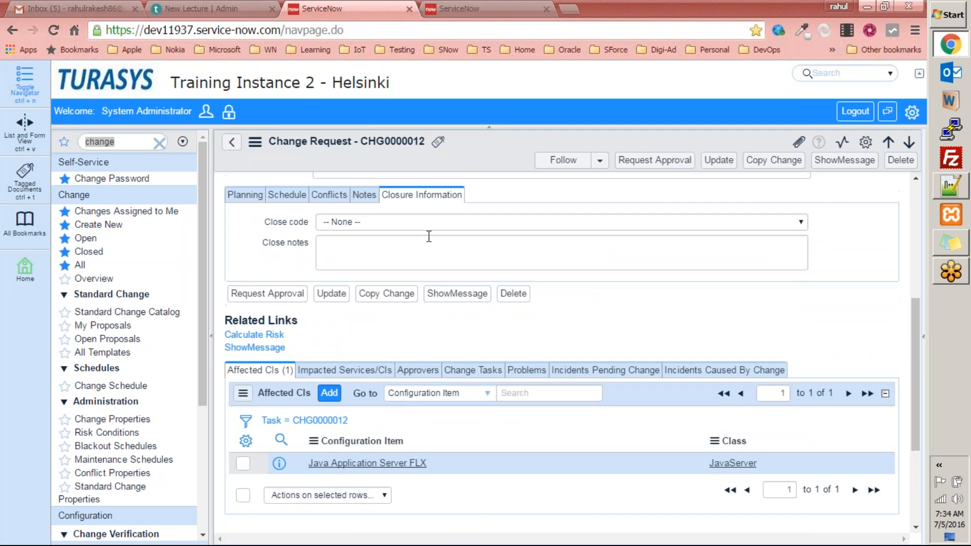
pyautogui.click(400, 350)
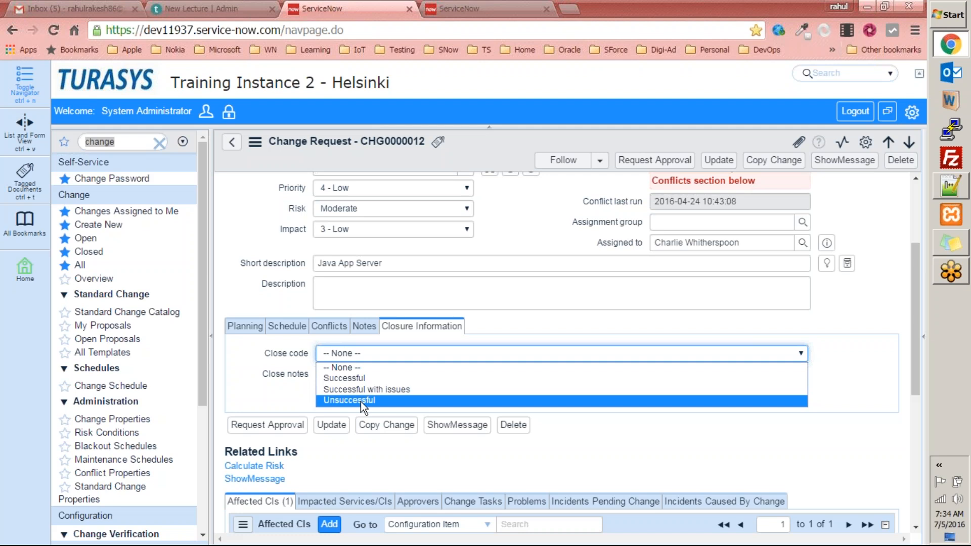
pyautogui.click(344, 378)
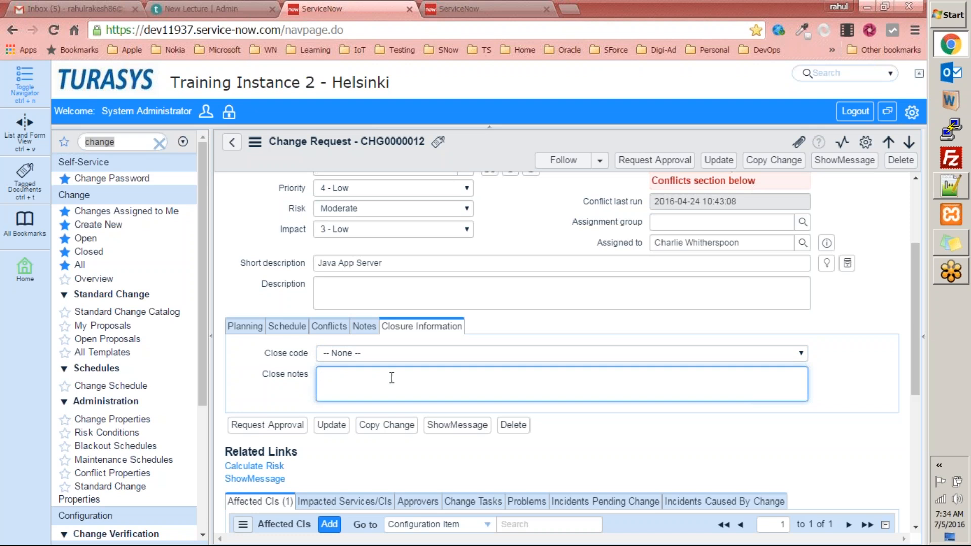
pyautogui.click(875, 314)
pyautogui.scroll(3, 876, 314)
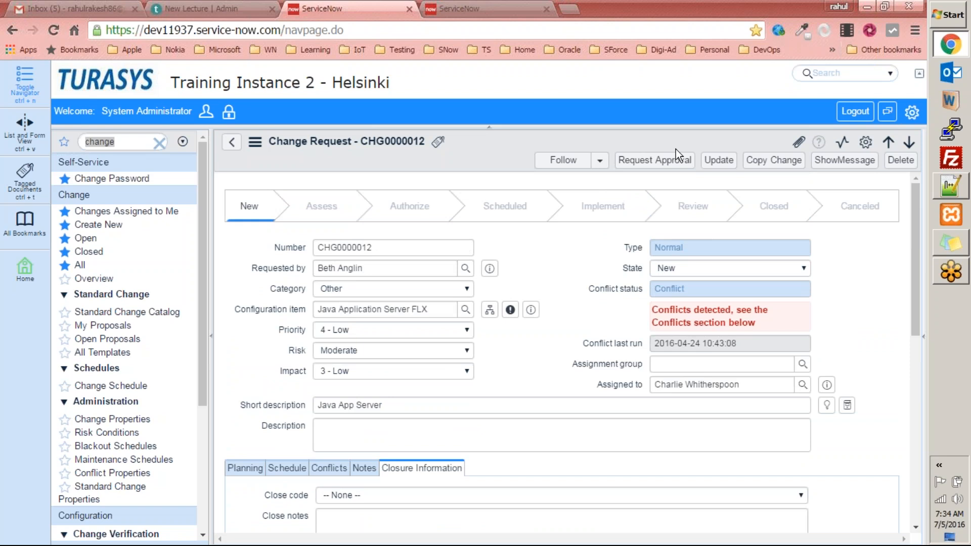
pyautogui.scroll(-6, 494, 339)
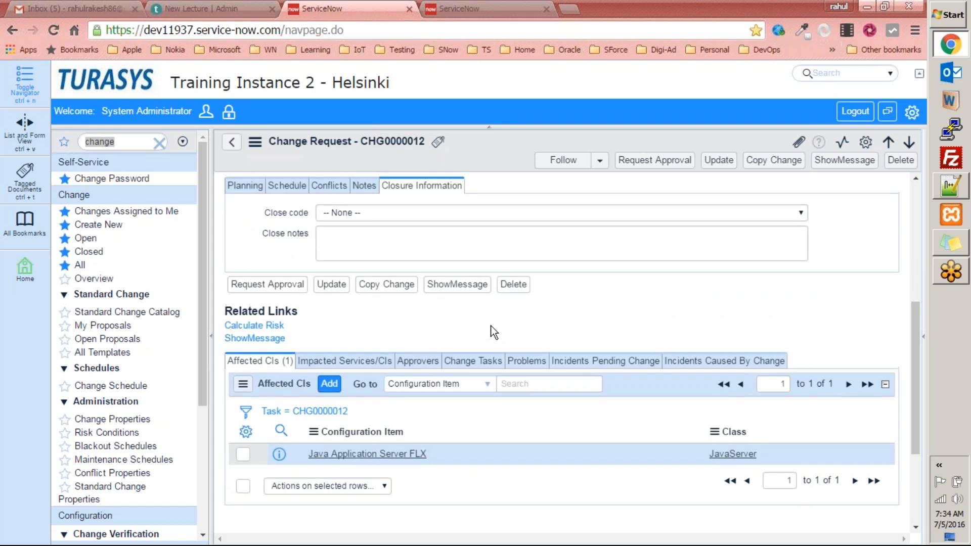
pyautogui.scroll(3, 493, 332)
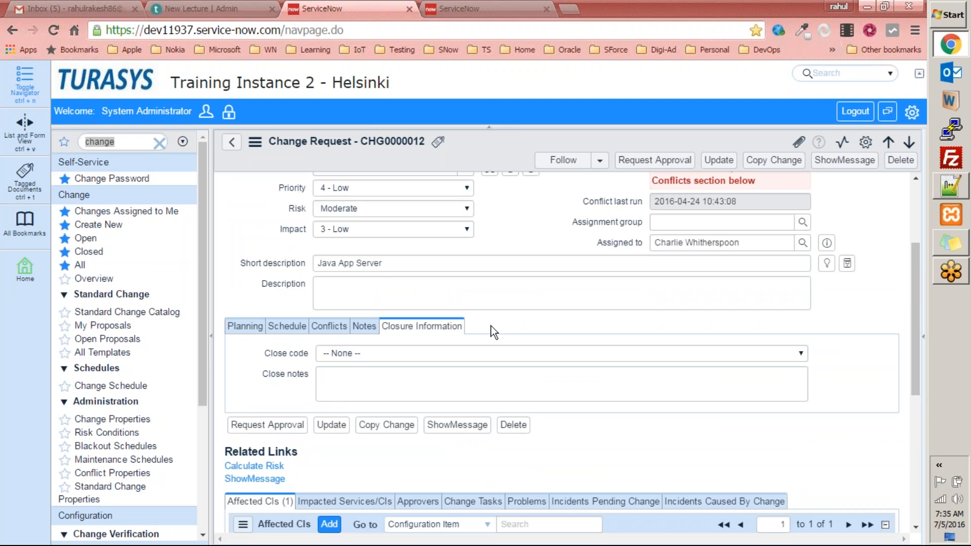
pyautogui.scroll(3, 475, 291)
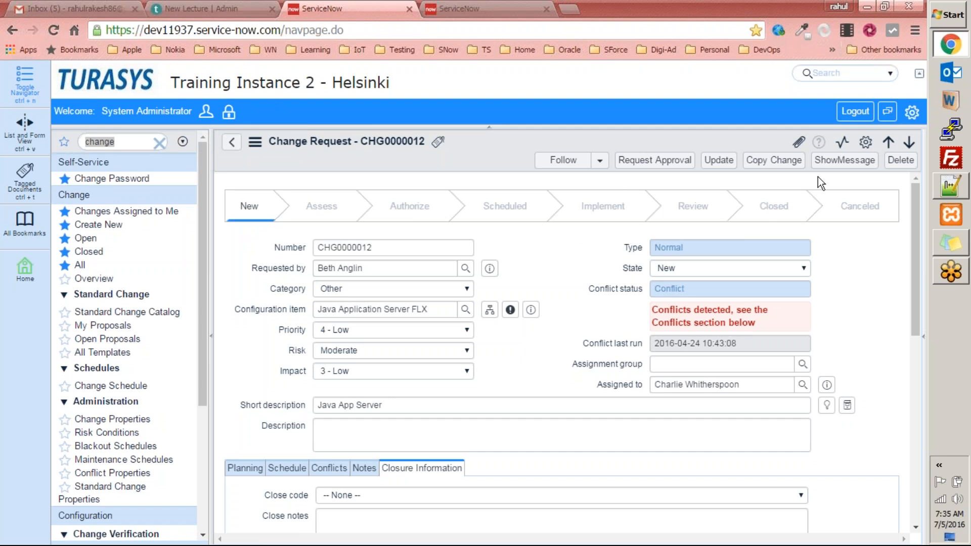
pyautogui.moveTo(916, 187); pyautogui.dragTo(927, 136)
# Switch to the Notepad++ notes and highlight the change_request and change_task table names, followed by Task and cmdb_ci
pyautogui.click(949, 186)
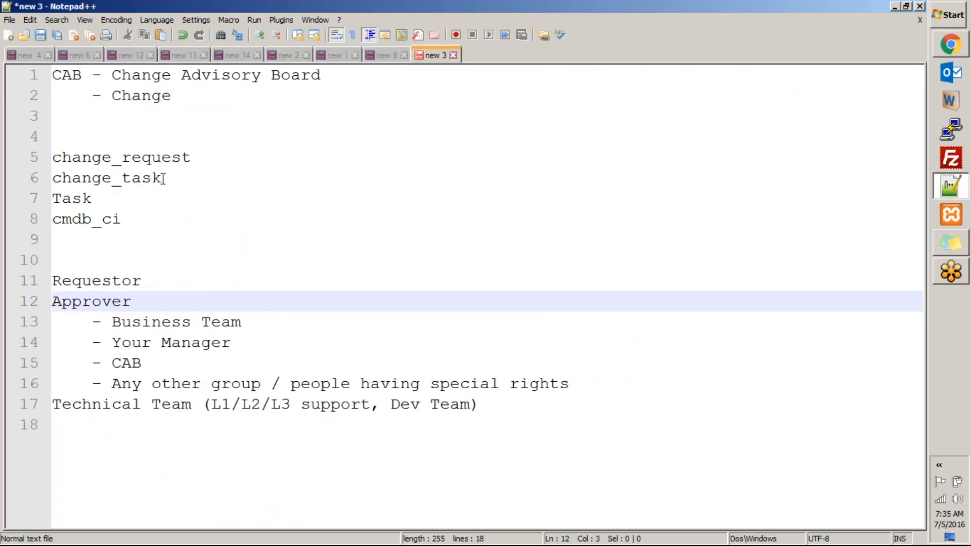
pyautogui.moveTo(162, 178); pyautogui.dragTo(55, 165)
pyautogui.click(195, 158)
pyautogui.moveTo(169, 177); pyautogui.dragTo(62, 157)
pyautogui.moveTo(116, 218); pyautogui.dragTo(46, 201)
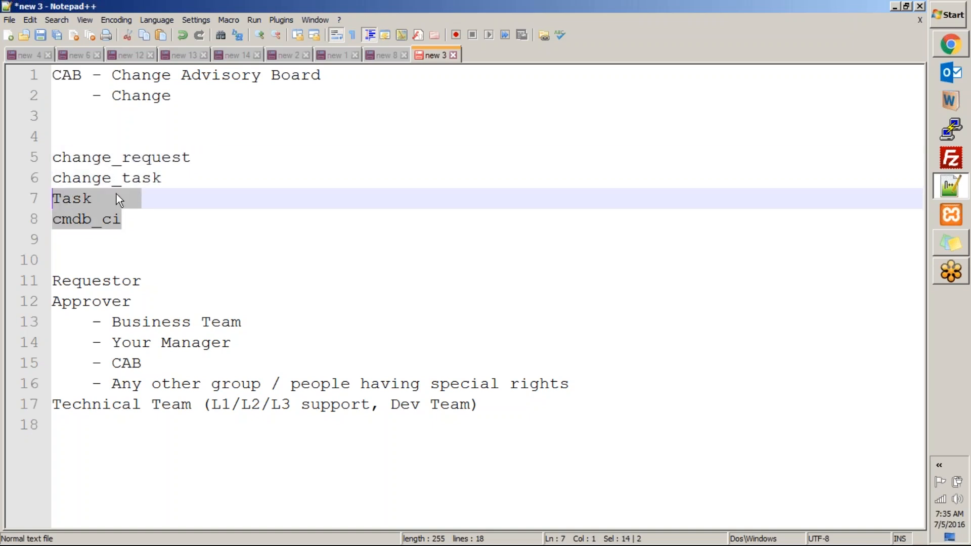
# Return to ServiceNow in Chrome and open the full Task table list with task.list in the navigator filter
pyautogui.click(83, 199)
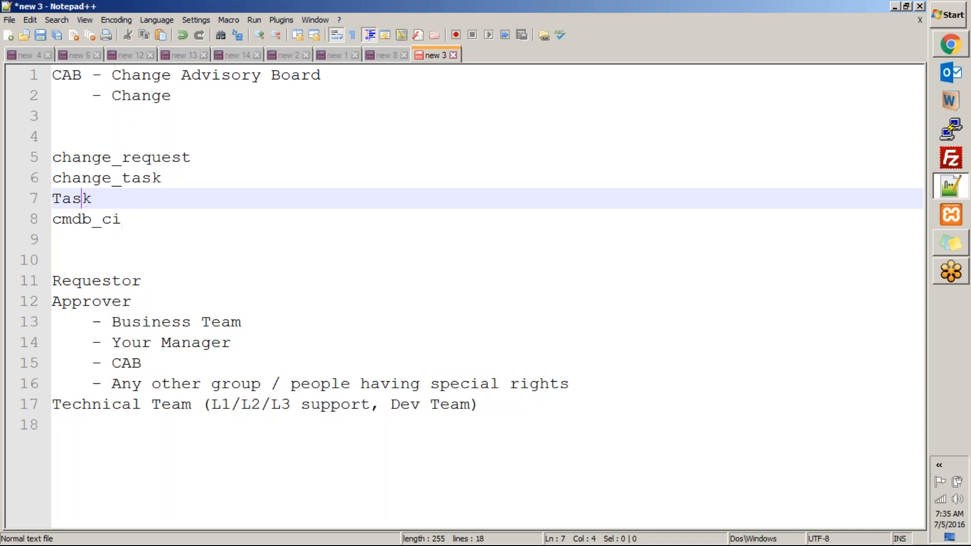
pyautogui.click(897, 7)
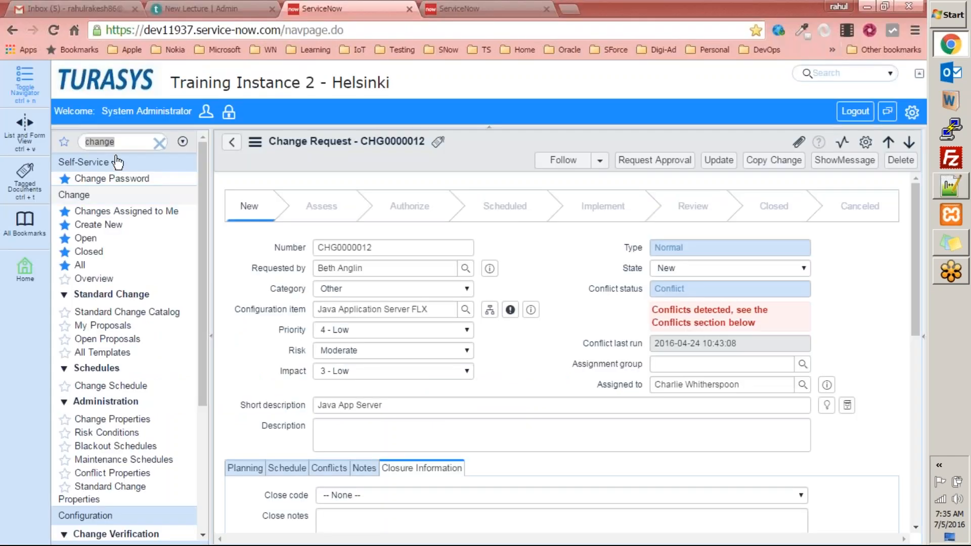
pyautogui.click(159, 142)
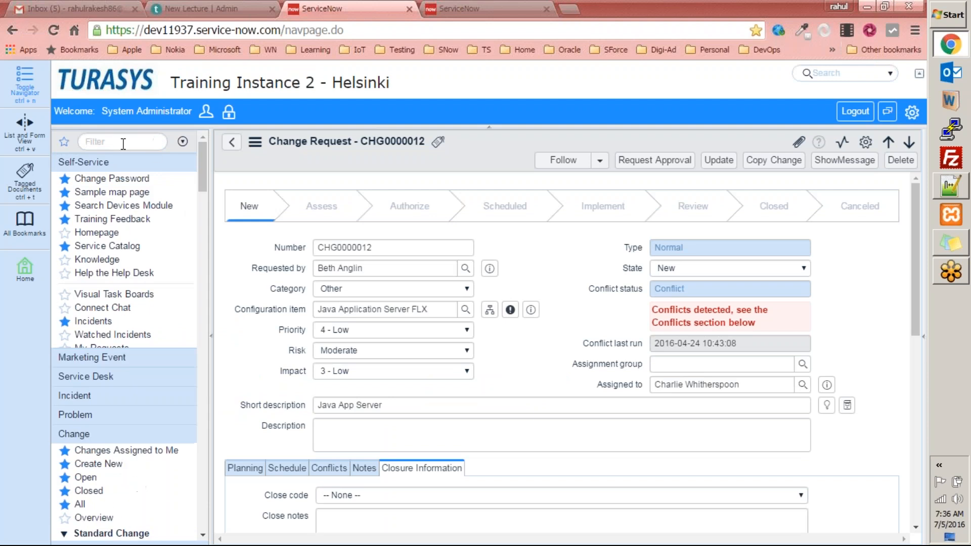
pyautogui.write('task.lis')
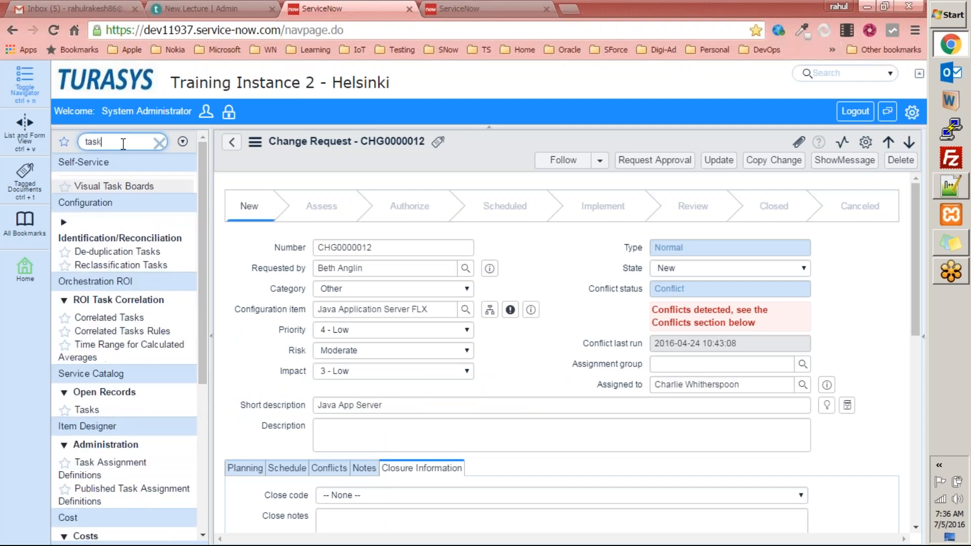
pyautogui.write('t')
pyautogui.press('Return')
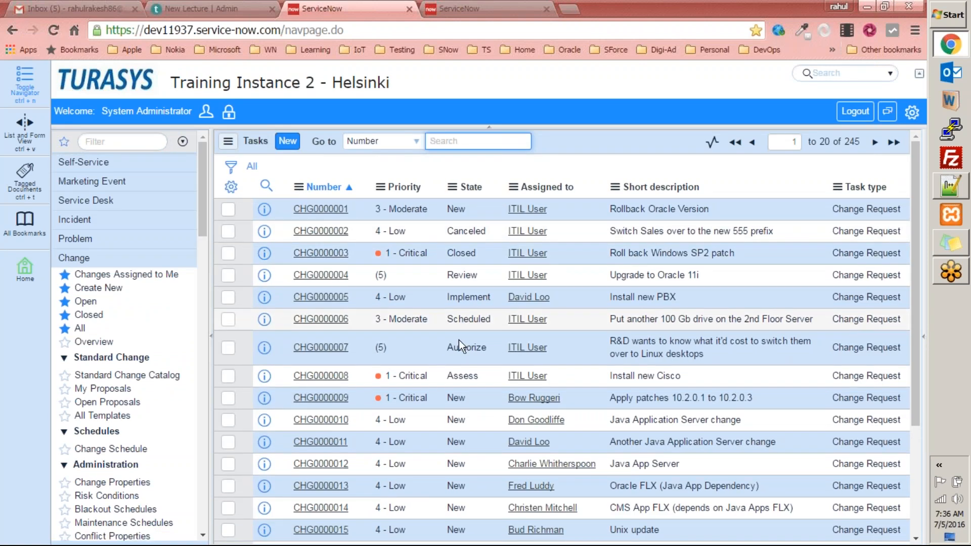
pyautogui.scroll(-3, 489, 500)
pyautogui.scroll(3, 490, 500)
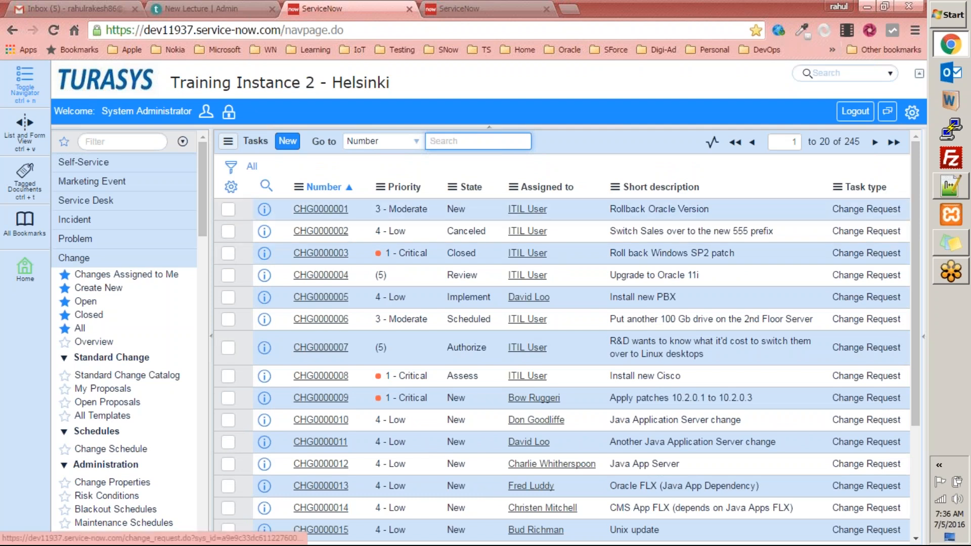
# Open change request CHG0000001 from the task list and review its main fields and Change Tasks related list
pyautogui.click(319, 209)
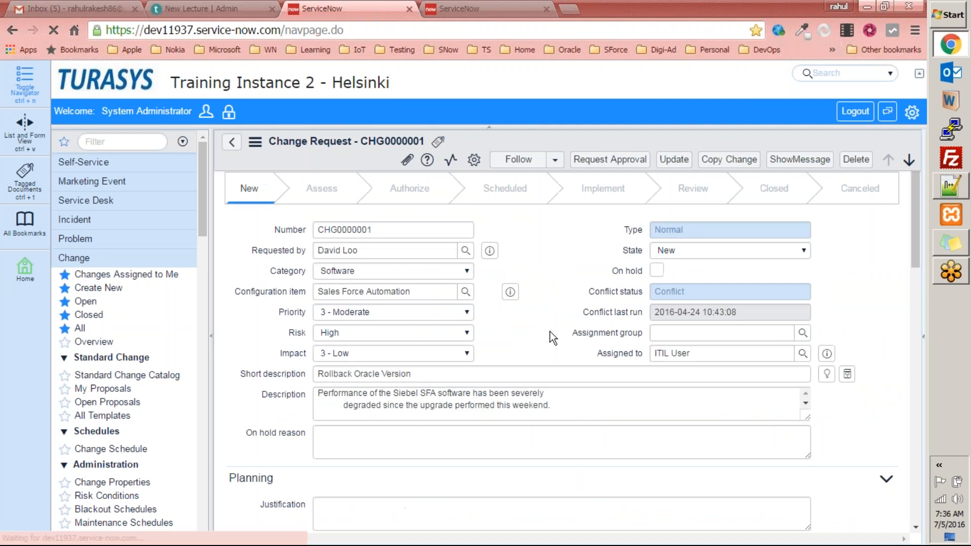
pyautogui.scroll(-6, 279, 317)
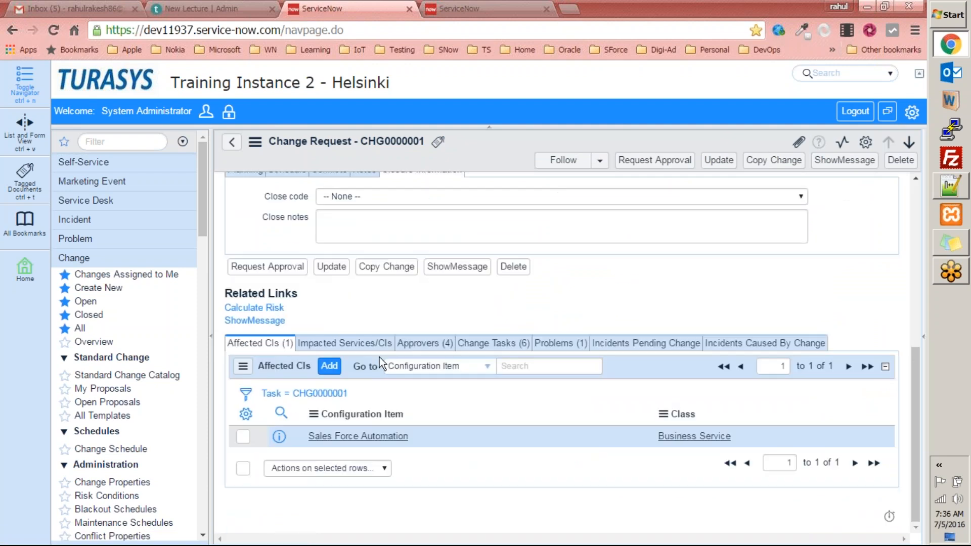
pyautogui.click(496, 347)
pyautogui.scroll(-2, 457, 405)
pyautogui.scroll(8, 449, 391)
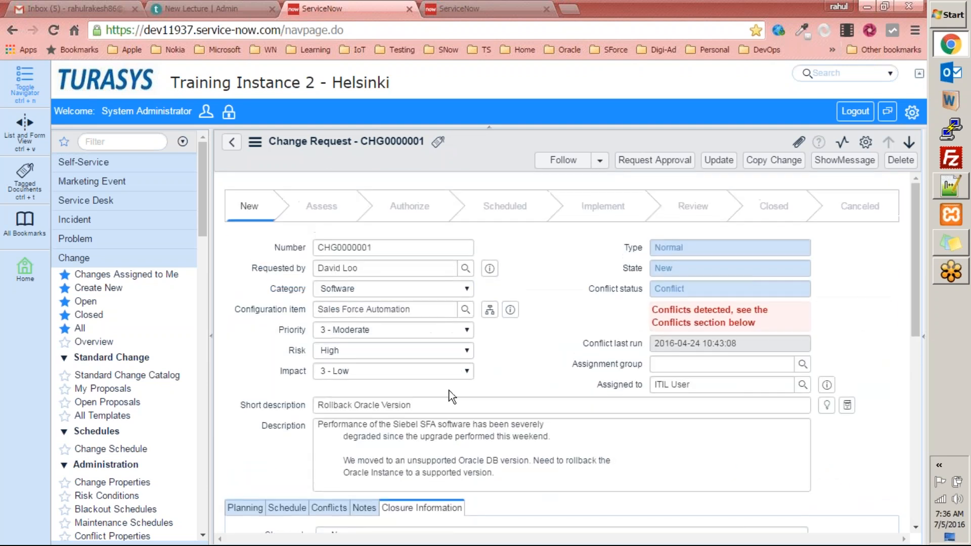
pyautogui.scroll(-7, 491, 264)
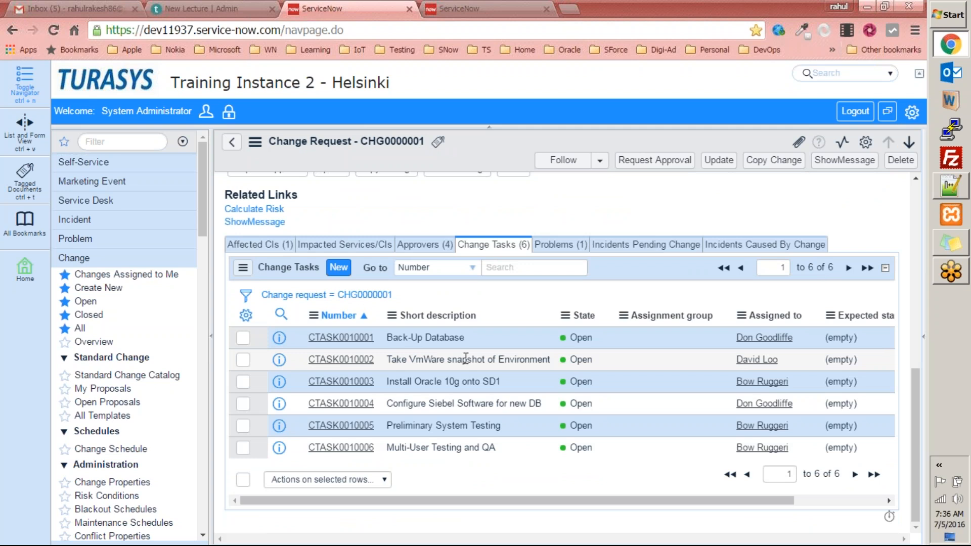
pyautogui.scroll(6, 466, 357)
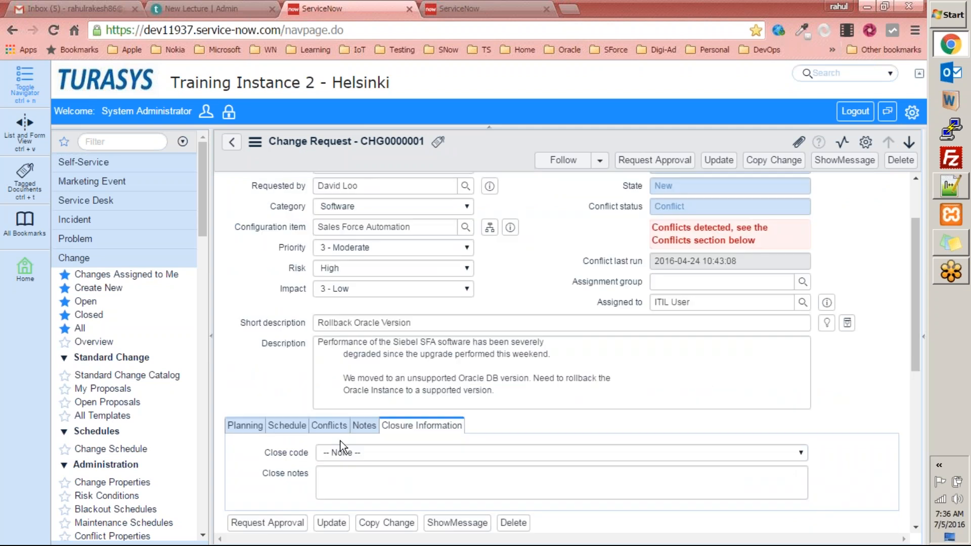
# Set the change request's Close code to Successful, enter "jhkhk" as Close notes, and update the record
pyautogui.click(535, 447)
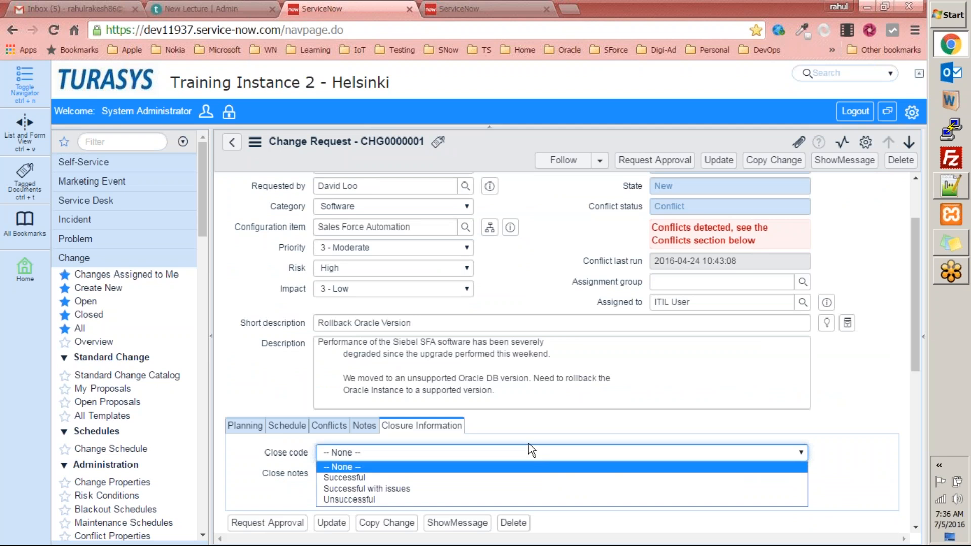
pyautogui.click(378, 477)
pyautogui.scroll(-6, 405, 482)
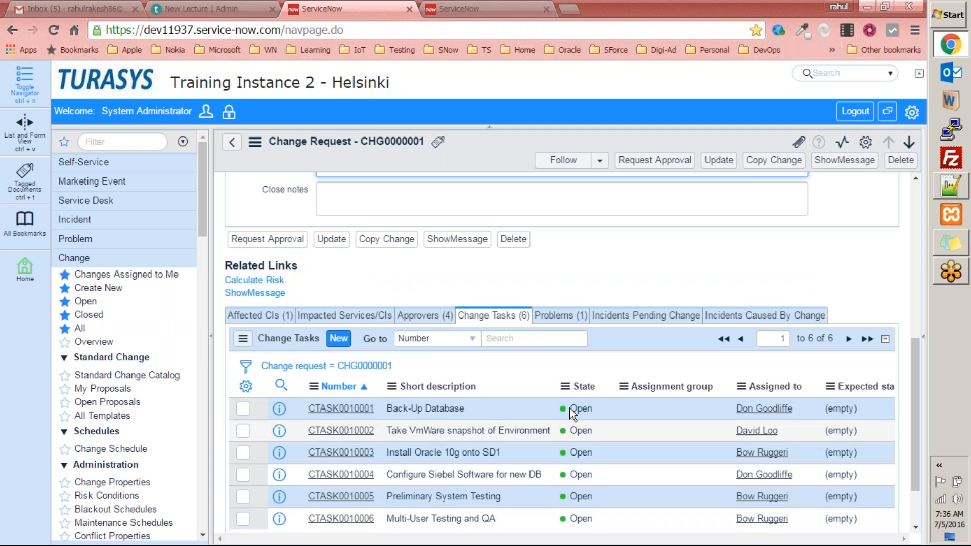
pyautogui.scroll(4, 580, 506)
pyautogui.click(407, 412)
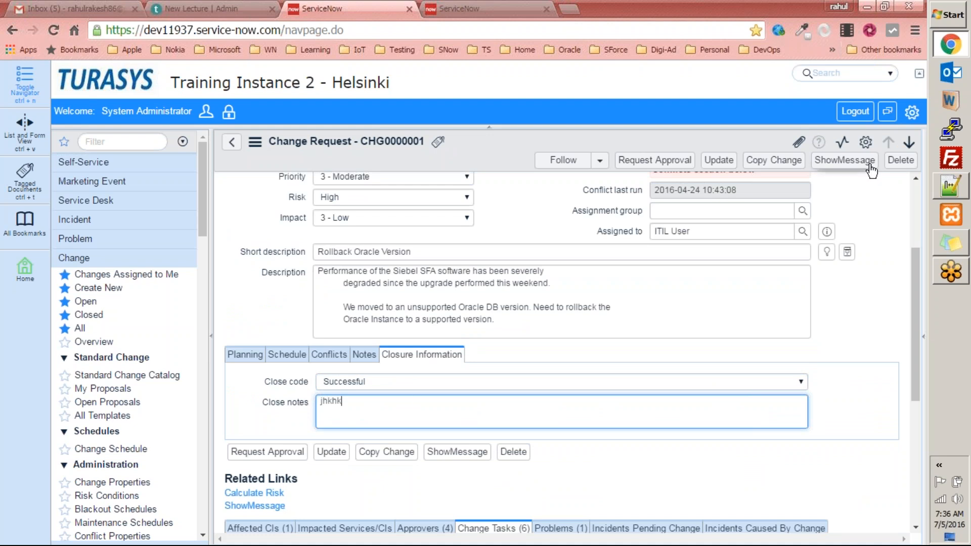
pyautogui.click(719, 159)
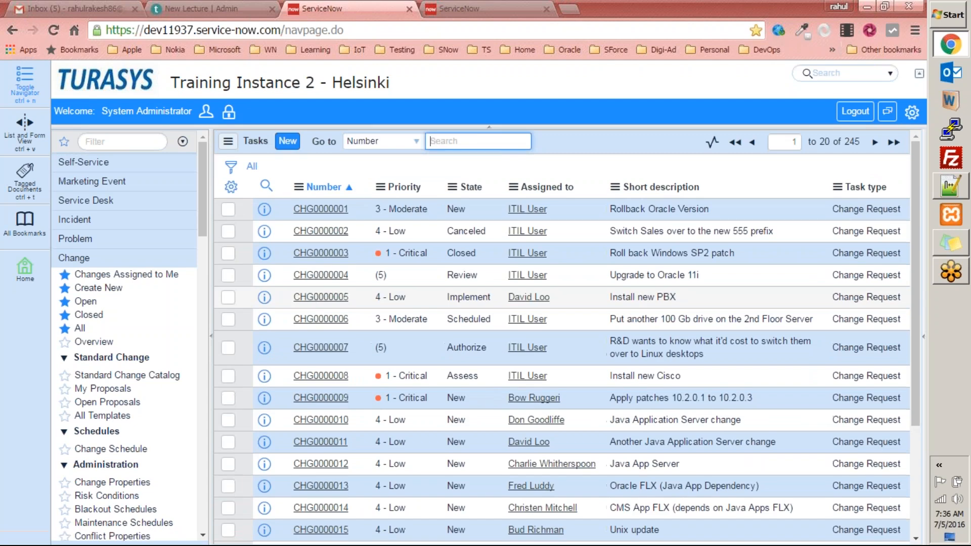
# Reopen change request CHG0000001 and check its Closure Information, State field and Change Tasks list
pyautogui.click(338, 210)
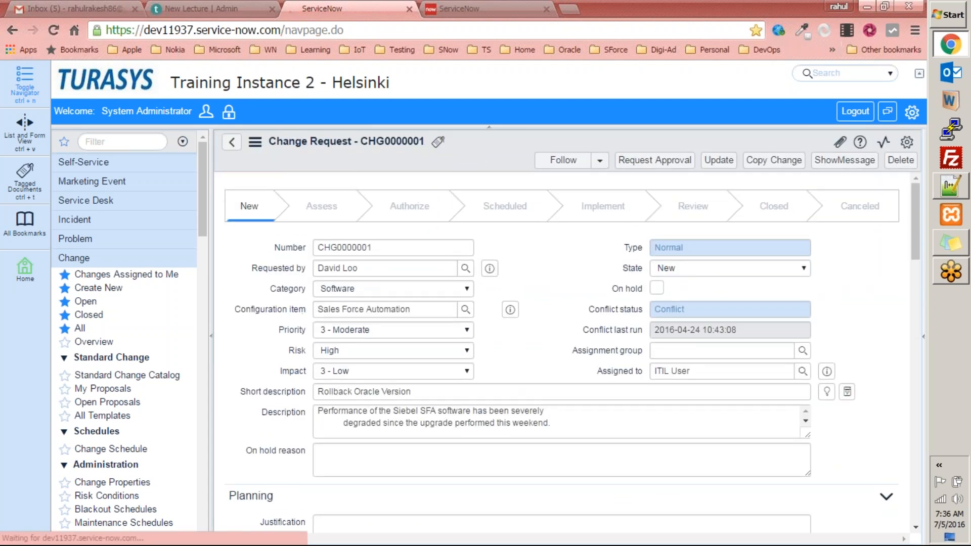
pyautogui.scroll(-9, 844, 314)
pyautogui.scroll(7, 844, 314)
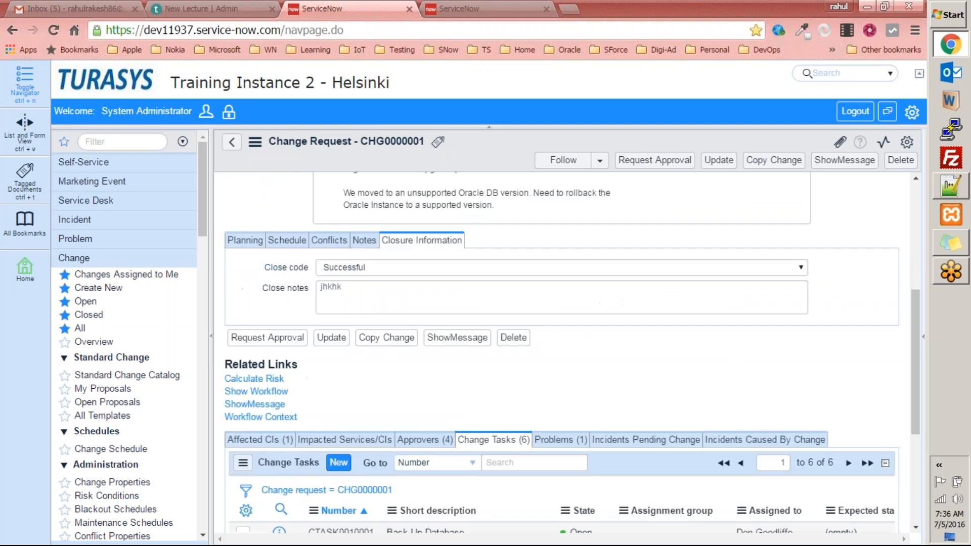
pyautogui.scroll(2, 845, 314)
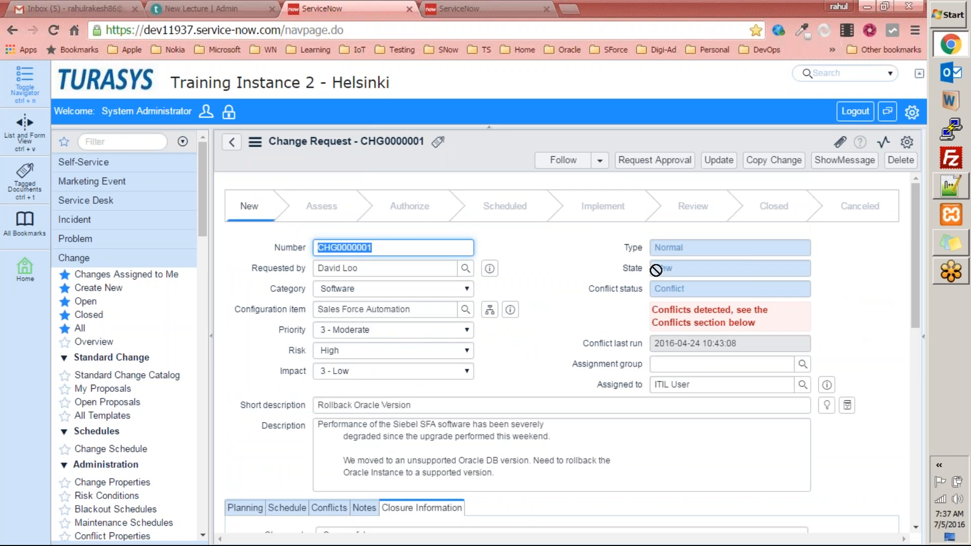
pyautogui.scroll(-4, 796, 293)
pyautogui.scroll(-7, 797, 292)
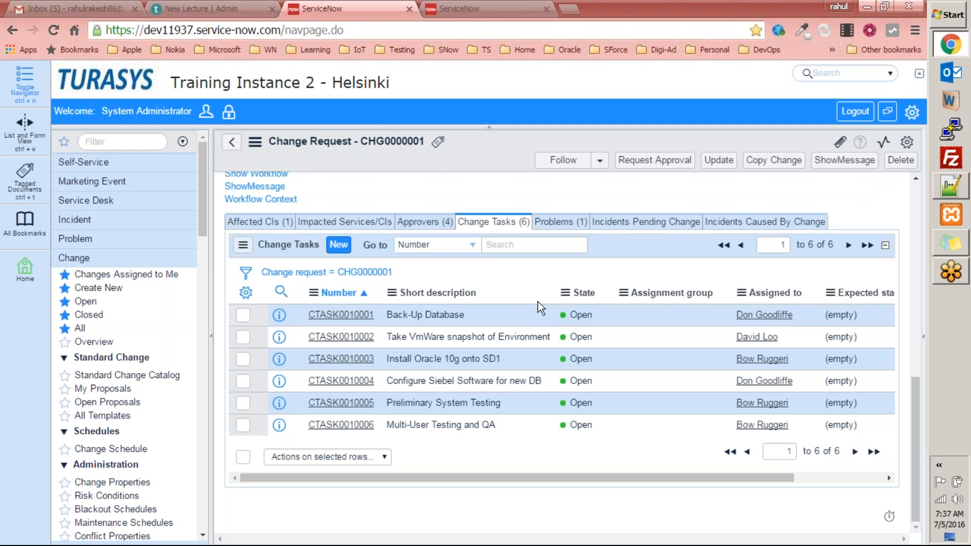
# Point out the Back-Up Database change task's state, assignment group and assignee, and highlight its number CTASK0010001
pyautogui.click(579, 316)
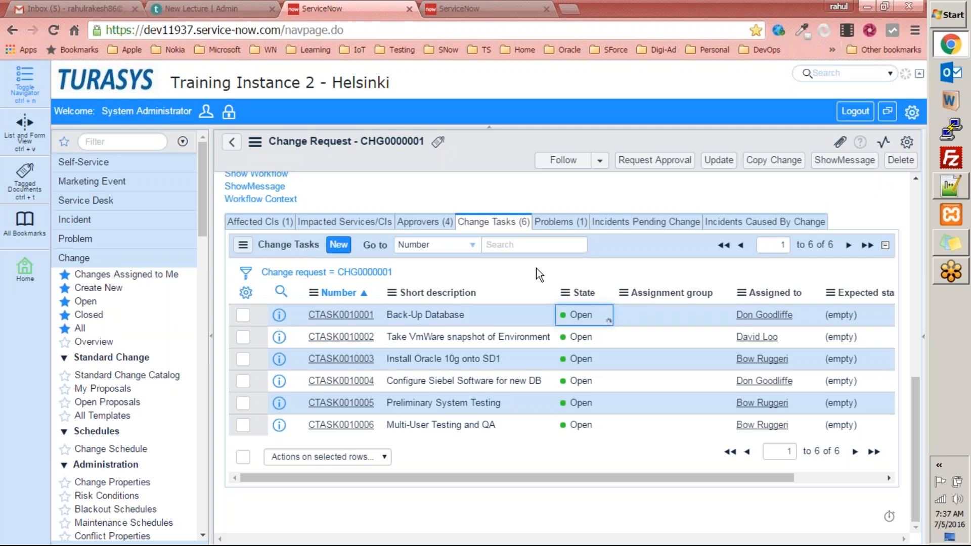
pyautogui.click(691, 316)
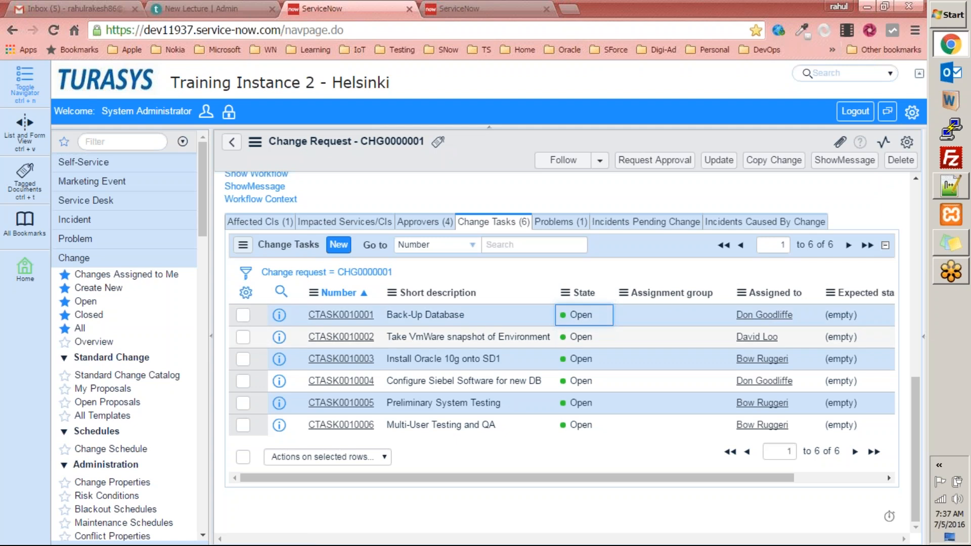
pyautogui.moveTo(787, 341); pyautogui.dragTo(760, 338)
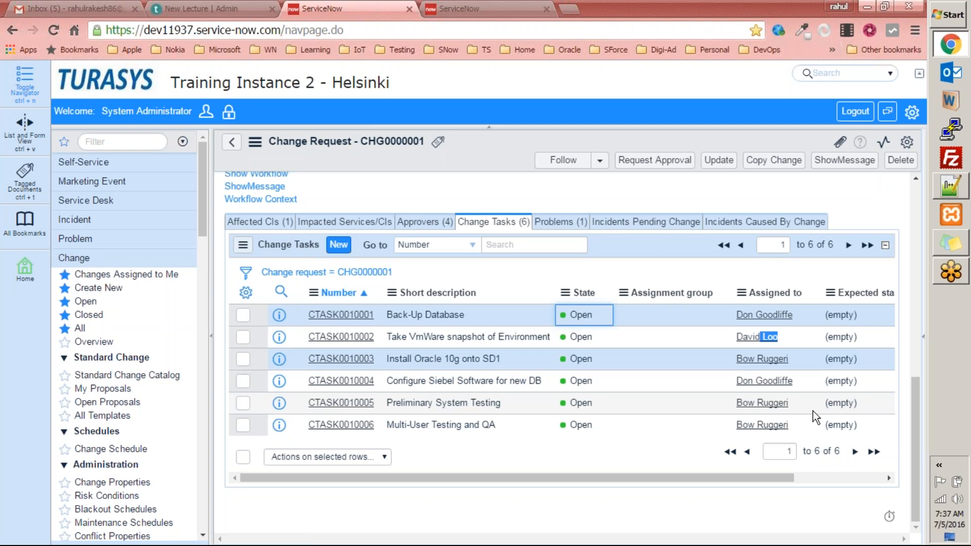
pyautogui.moveTo(798, 315); pyautogui.dragTo(735, 315)
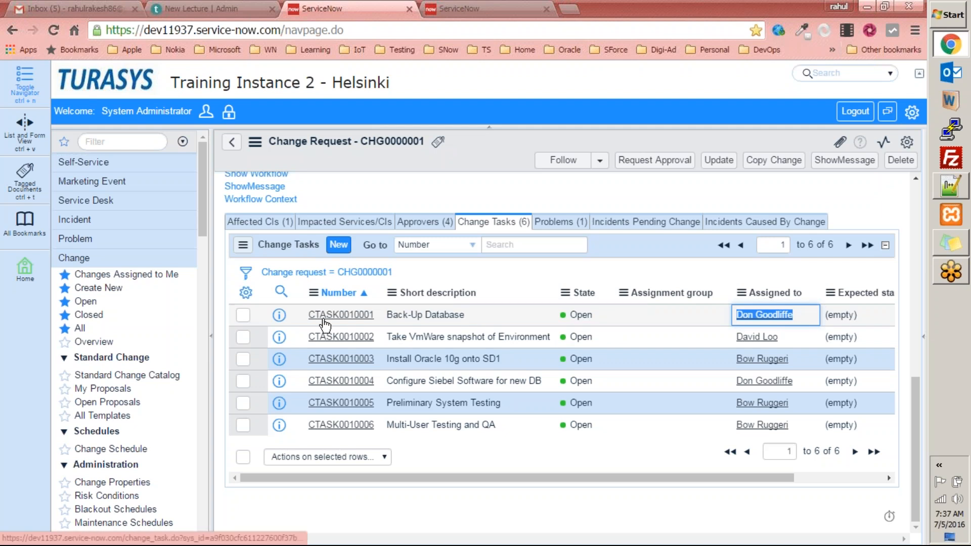
pyautogui.moveTo(383, 315); pyautogui.dragTo(306, 316)
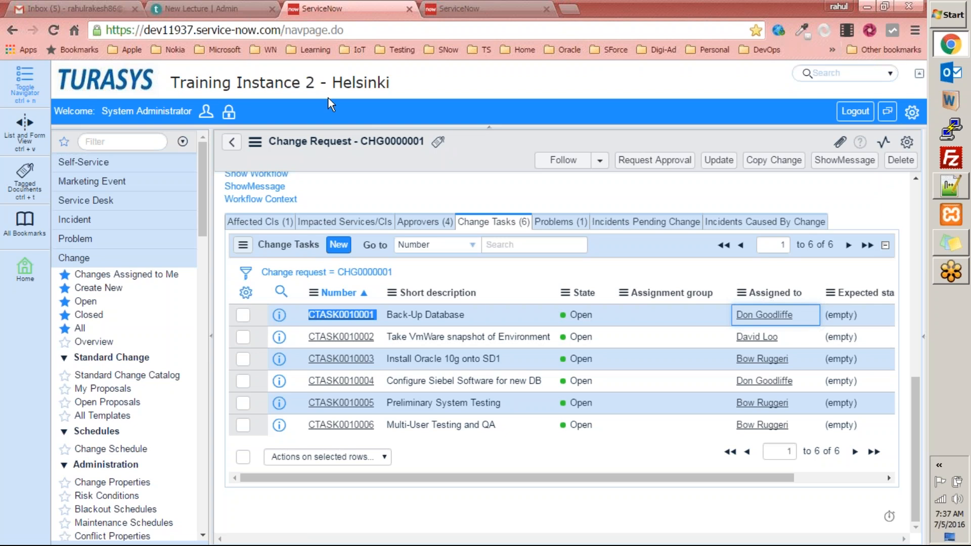
# Impersonate the user assigned to the Back-Up Database change task
pyautogui.click(229, 112)
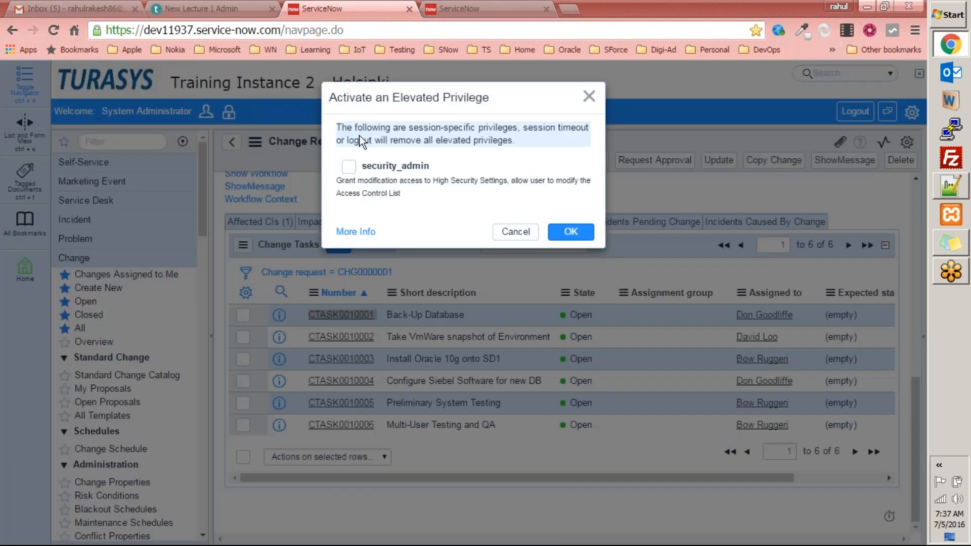
pyautogui.click(516, 233)
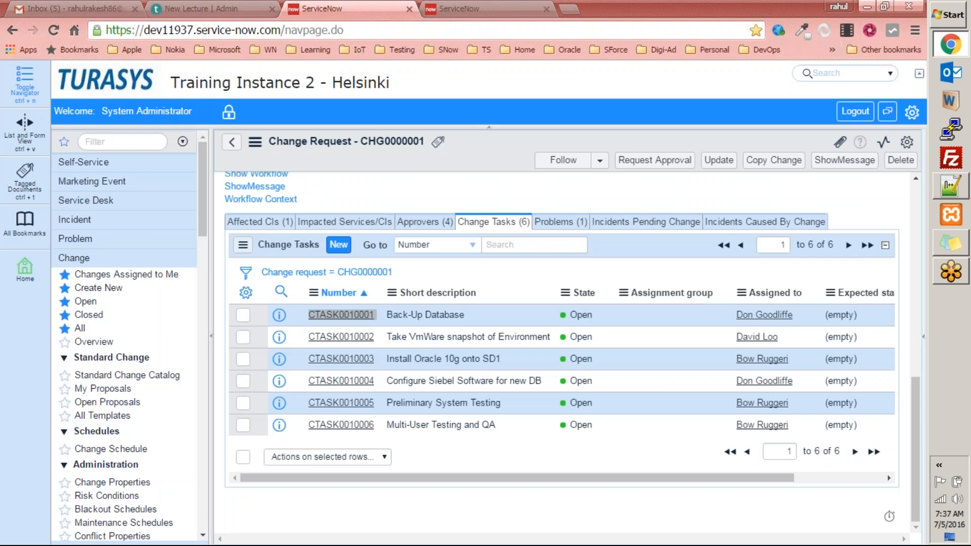
pyautogui.click(206, 112)
pyautogui.write('don goo')
pyautogui.press('Return')
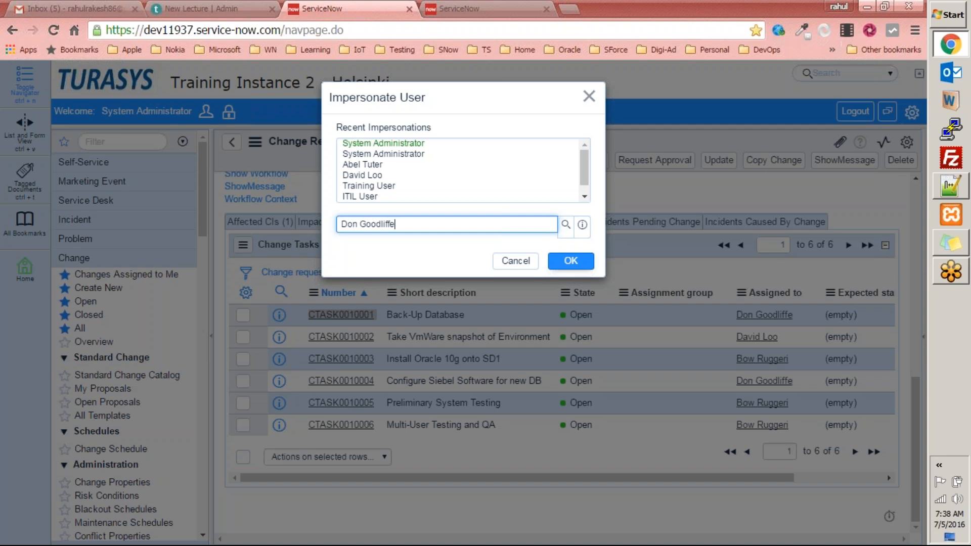
pyautogui.click(565, 262)
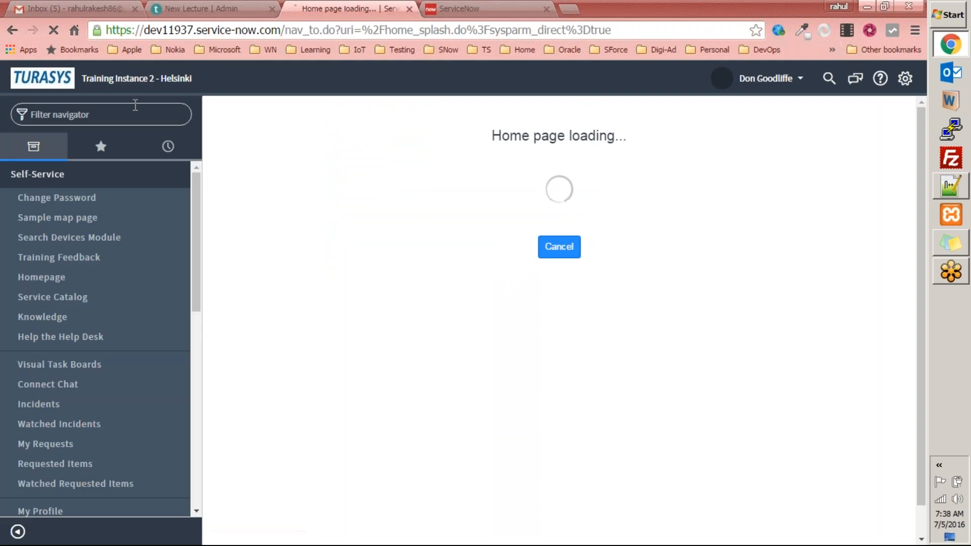
# Filter the navigator for "task", check Visual Task Boards, and return to the home page
pyautogui.write('task')
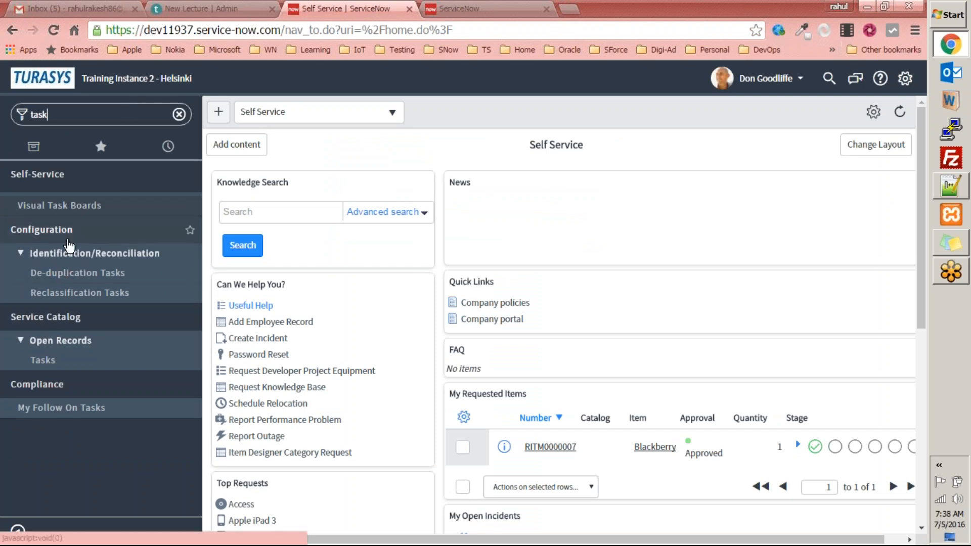
pyautogui.click(70, 208)
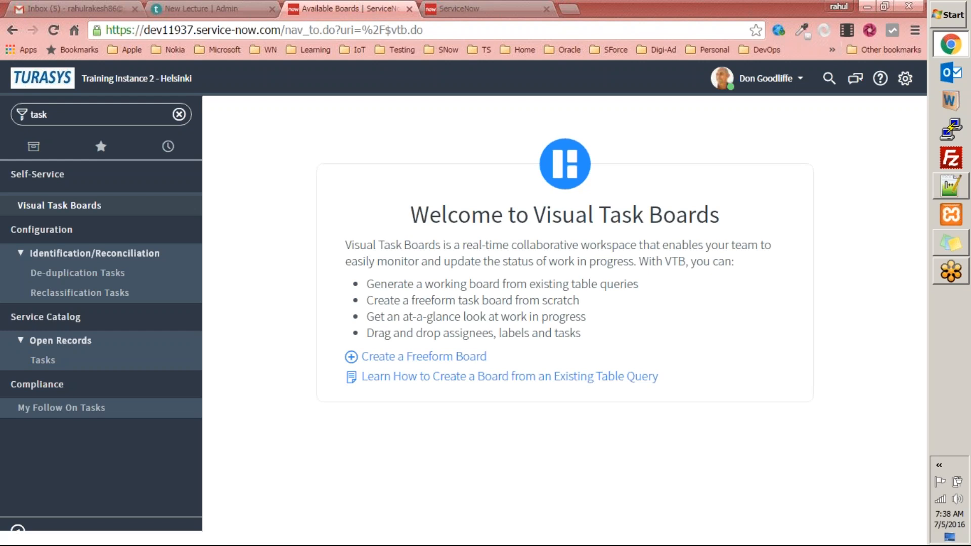
pyautogui.click(51, 82)
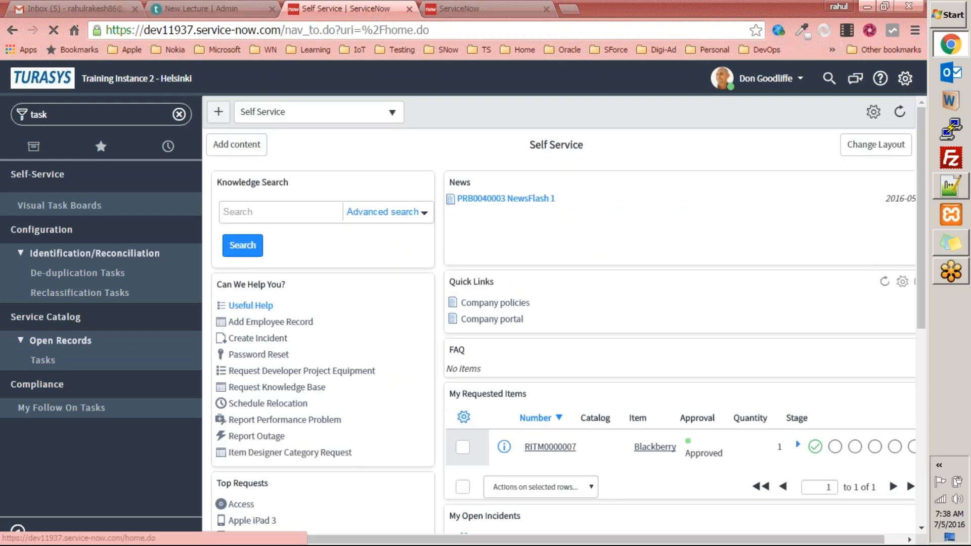
# Look through the Self Service homepage for the impersonated user's assigned work, including requested items and open incidents
pyautogui.scroll(-5, 562, 313)
pyautogui.scroll(1, 739, 306)
pyautogui.scroll(4, 561, 314)
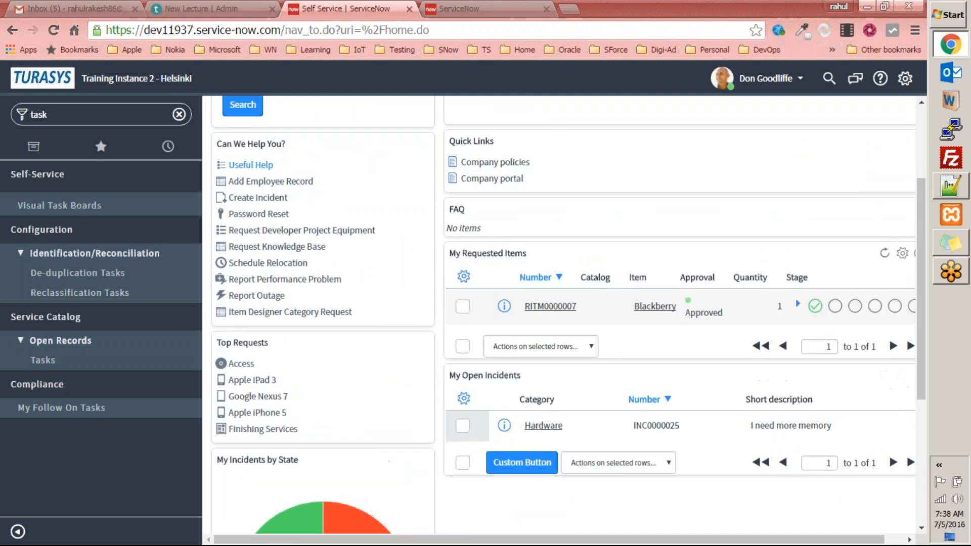
pyautogui.scroll(-5, 562, 314)
pyautogui.scroll(5, 562, 313)
# Filter the navigator for "chang" and look over the Change modules available to the impersonated user
pyautogui.click(93, 114)
pyautogui.write('chan')
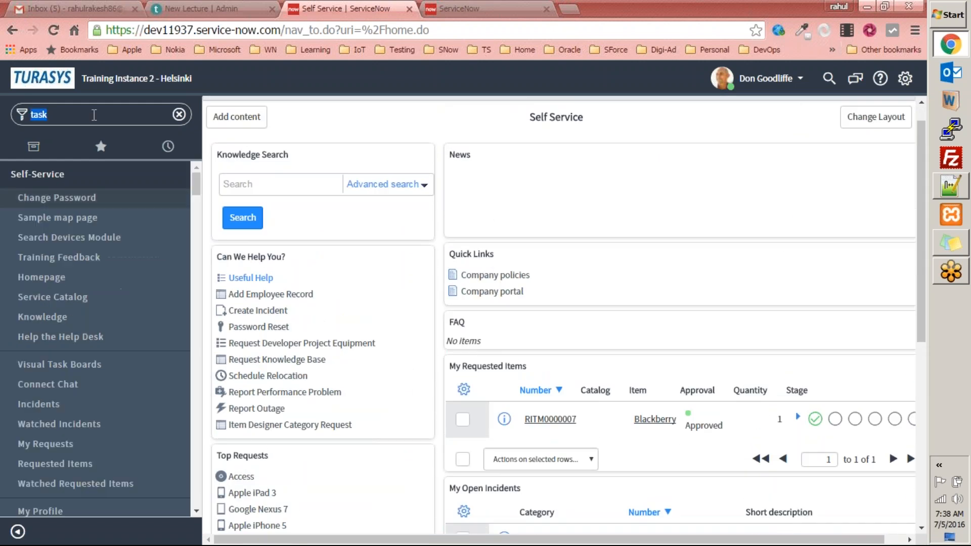
pyautogui.write('g')
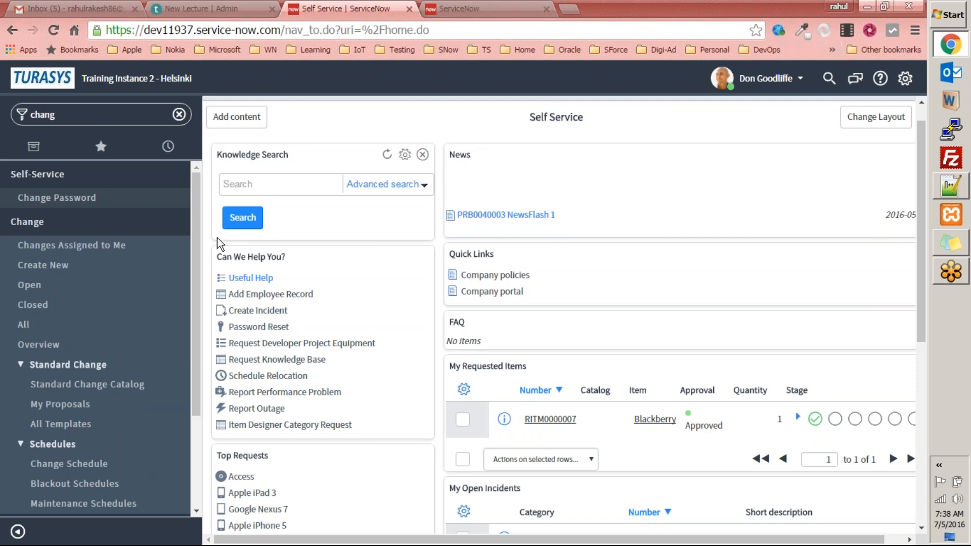
pyautogui.moveTo(200, 222); pyautogui.dragTo(204, 192)
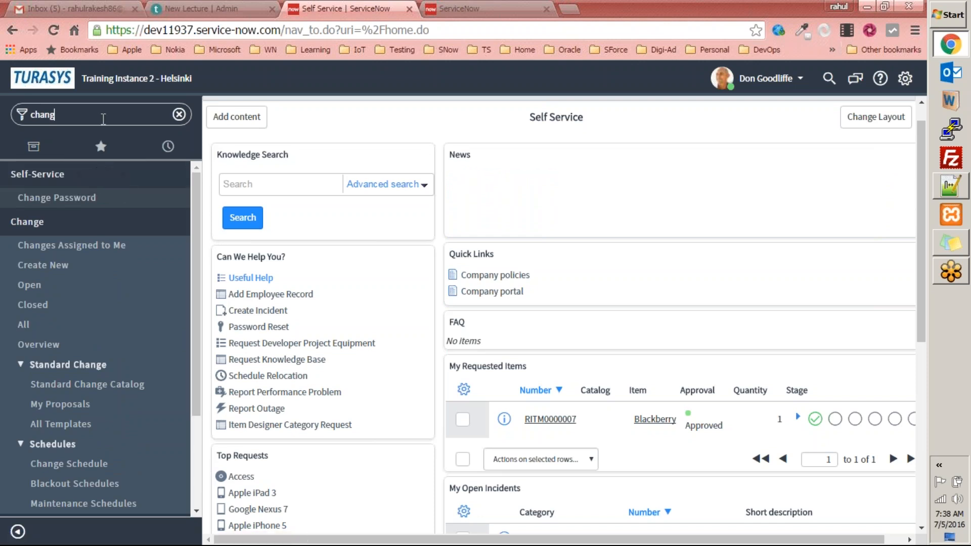
# Filter the navigator for "my" and open My Follow On Tasks under Compliance
pyautogui.press('BackSpace')
pyautogui.press('BackSpace')
pyautogui.press('BackSpace')
pyautogui.press('BackSpace')
pyautogui.write('my')
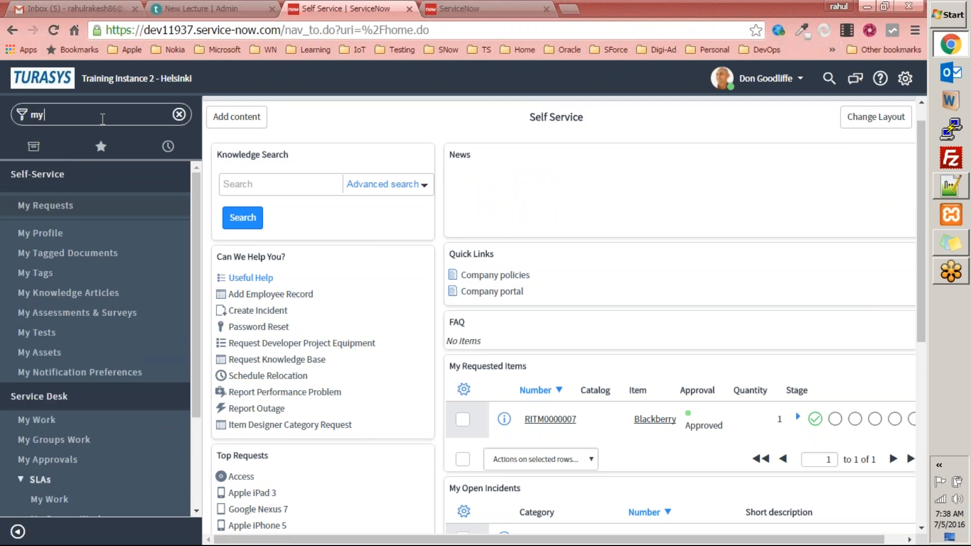
pyautogui.moveTo(197, 235); pyautogui.dragTo(198, 261)
pyautogui.scroll(-3, 176, 381)
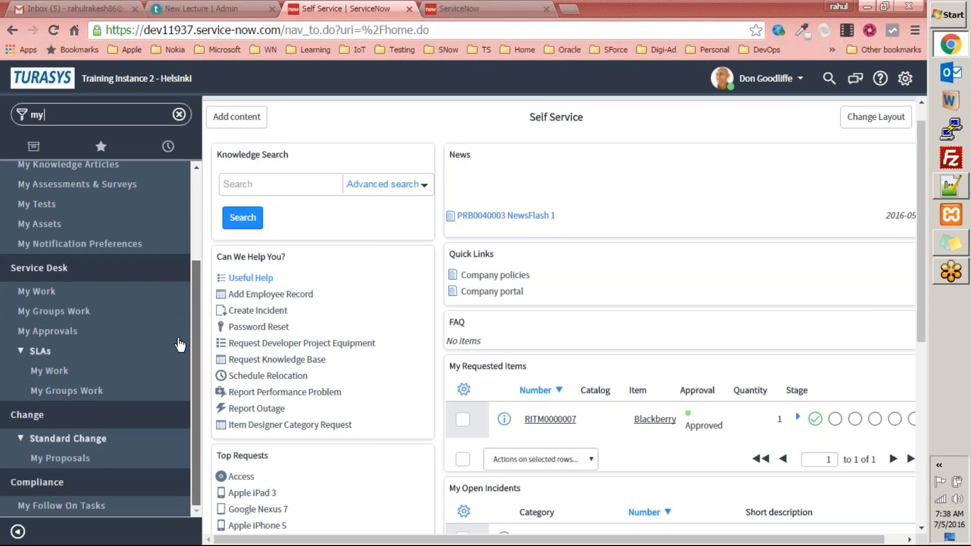
pyautogui.click(76, 505)
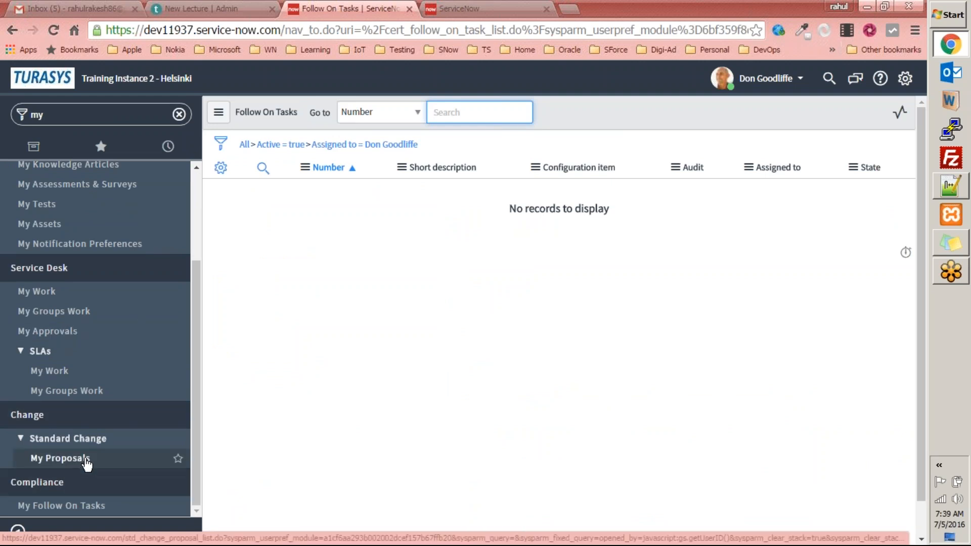
# Check the SLAs My Work list and the My Requests list for tasks assigned to the impersonated user
pyautogui.scroll(2, 69, 462)
pyautogui.click(59, 444)
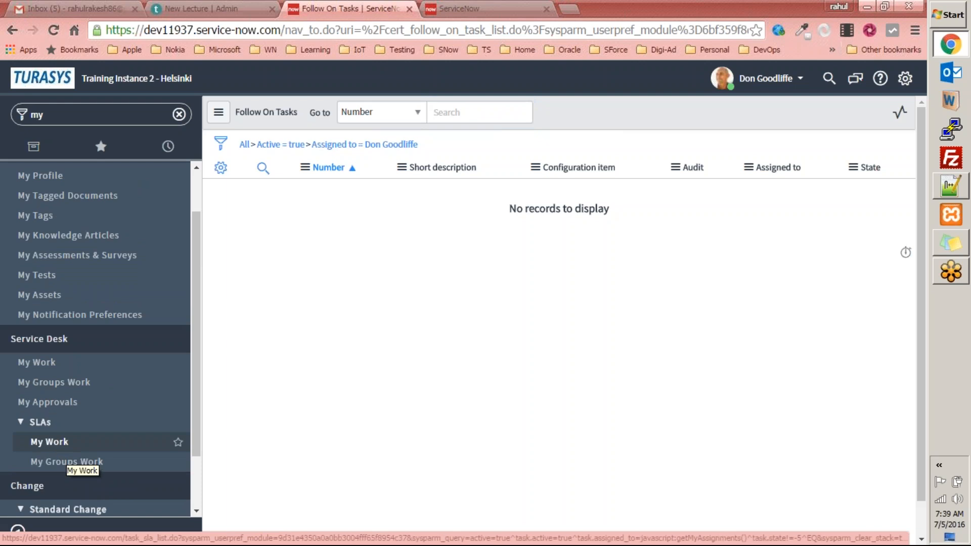
pyautogui.scroll(2, 71, 401)
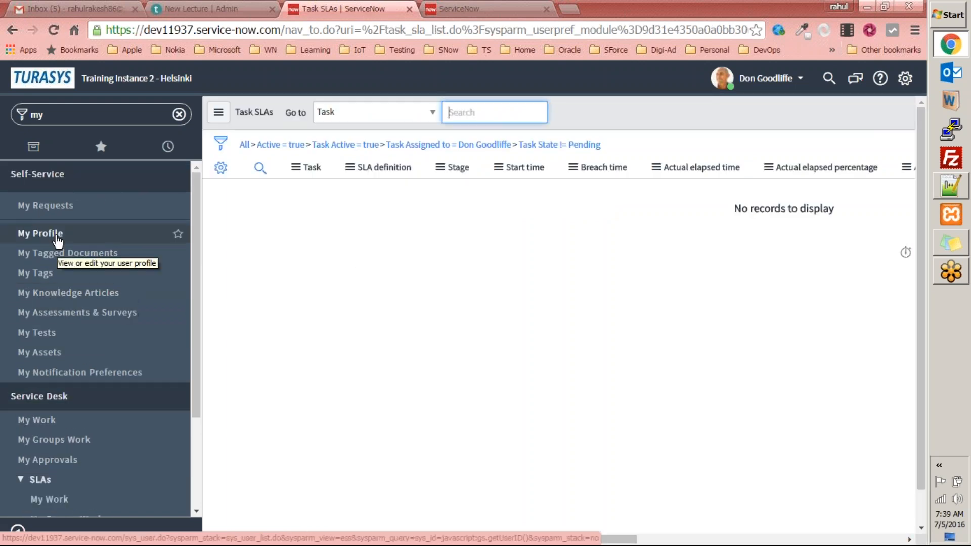
pyautogui.click(45, 205)
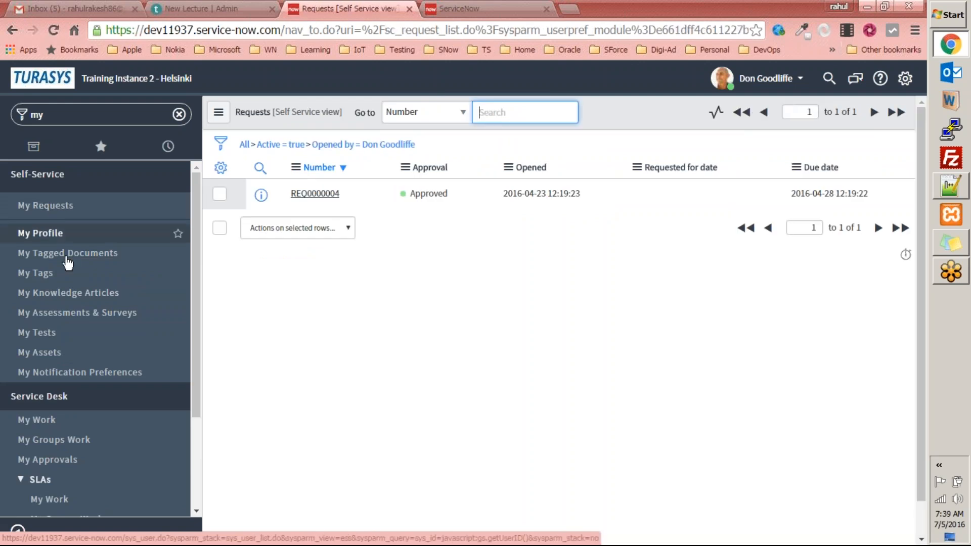
pyautogui.scroll(-3, 97, 371)
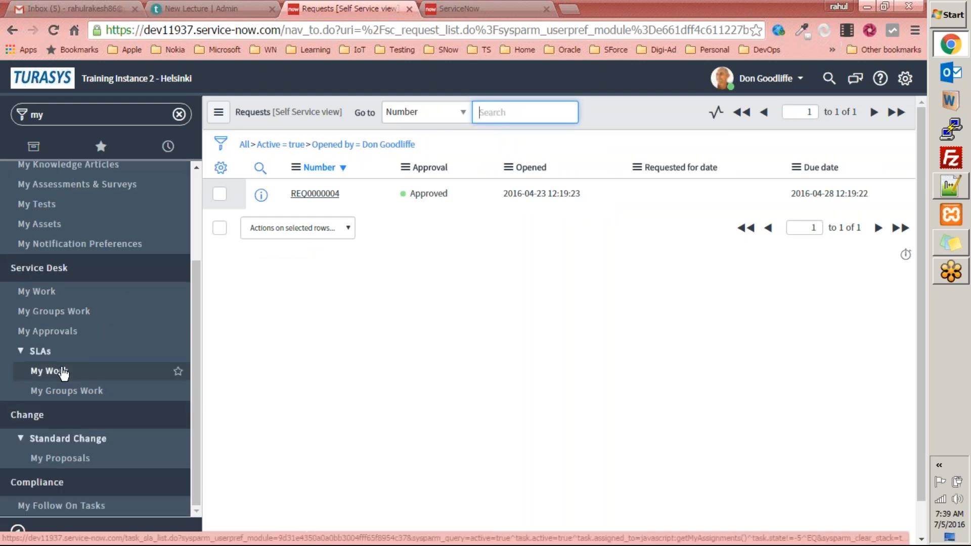
pyautogui.scroll(3, 107, 429)
pyautogui.scroll(-3, 107, 439)
pyautogui.scroll(2, 76, 374)
pyautogui.scroll(1, 76, 373)
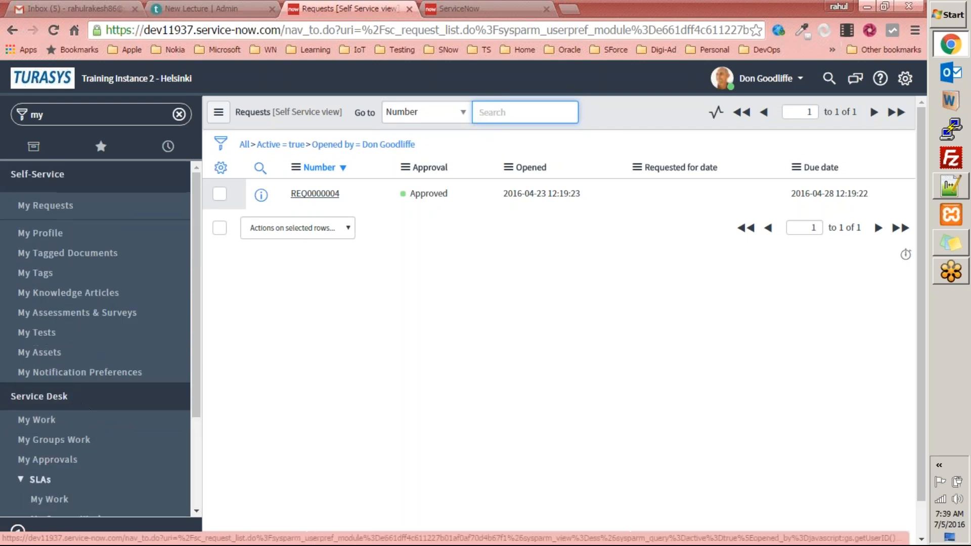
# Filter the navigator for "task" and look over the open Service Catalog tasks
pyautogui.doubleClick(58, 114)
pyautogui.write('task')
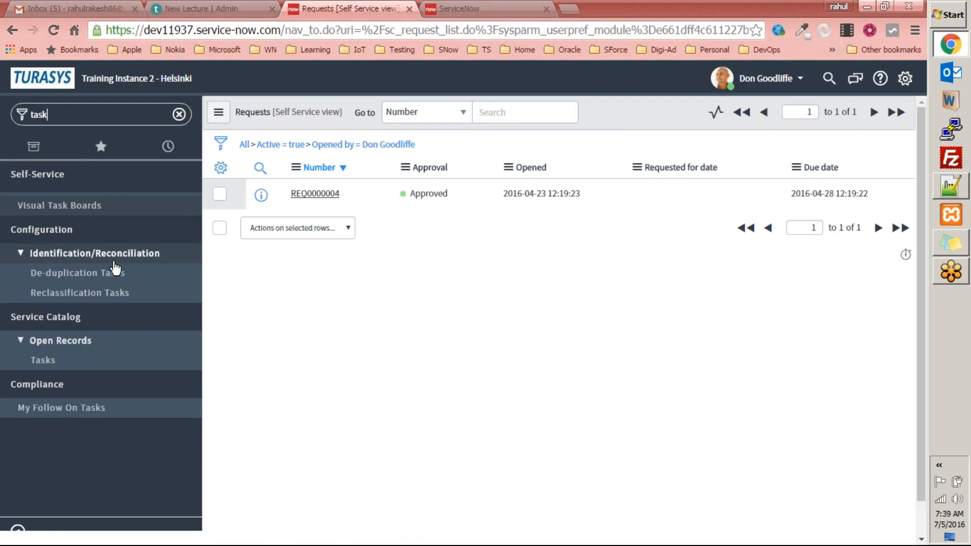
pyautogui.click(129, 253)
pyautogui.click(129, 254)
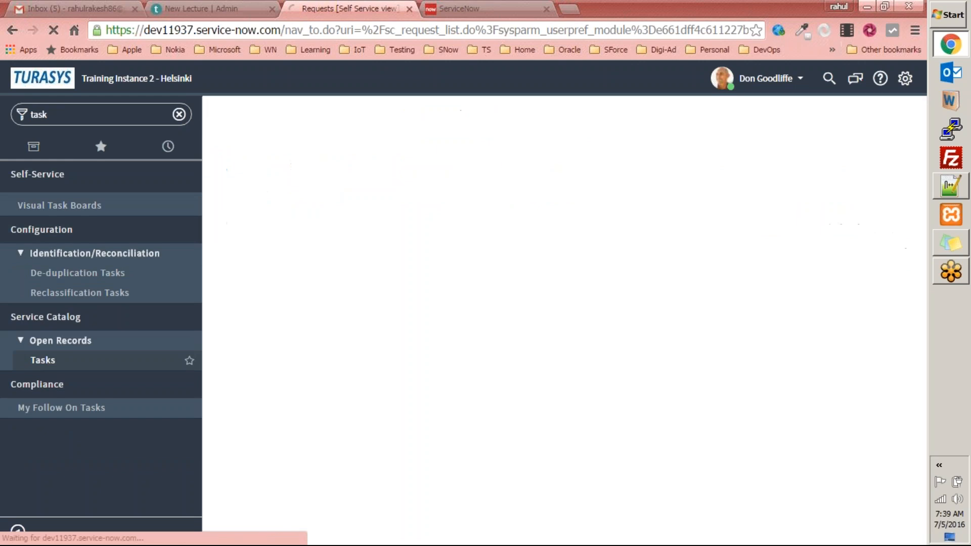
pyautogui.scroll(-3, 369, 326)
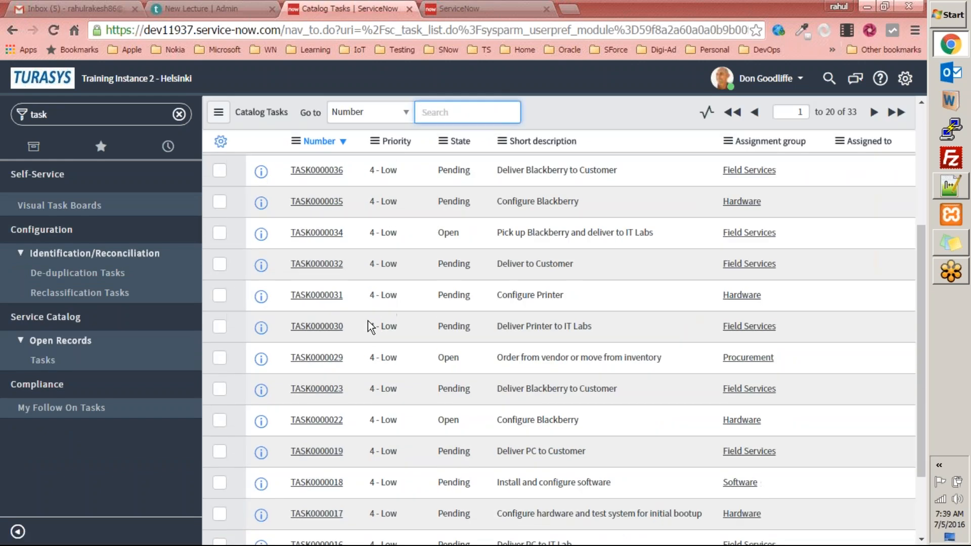
pyautogui.scroll(3, 369, 326)
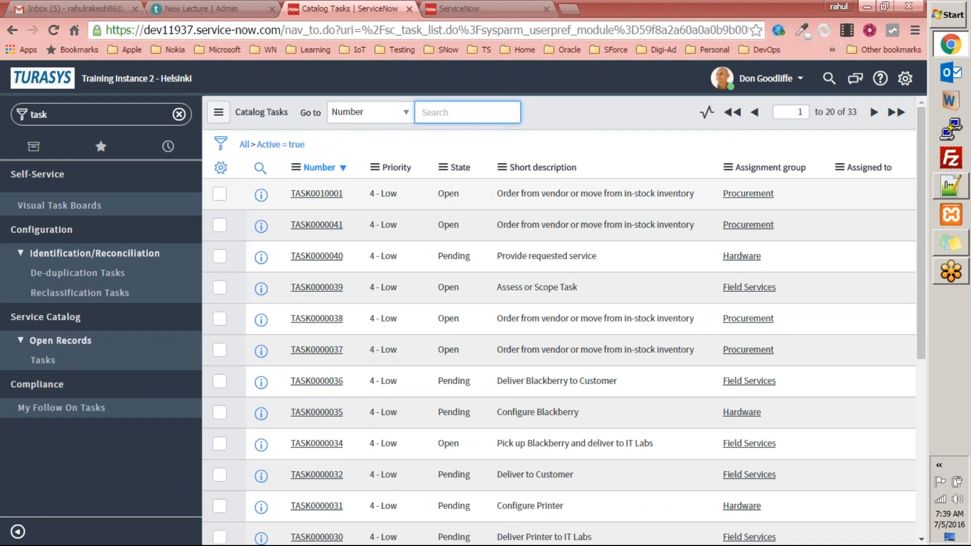
# Open catalog task TASK0010001 and assign it to the impersonated user
pyautogui.click(305, 193)
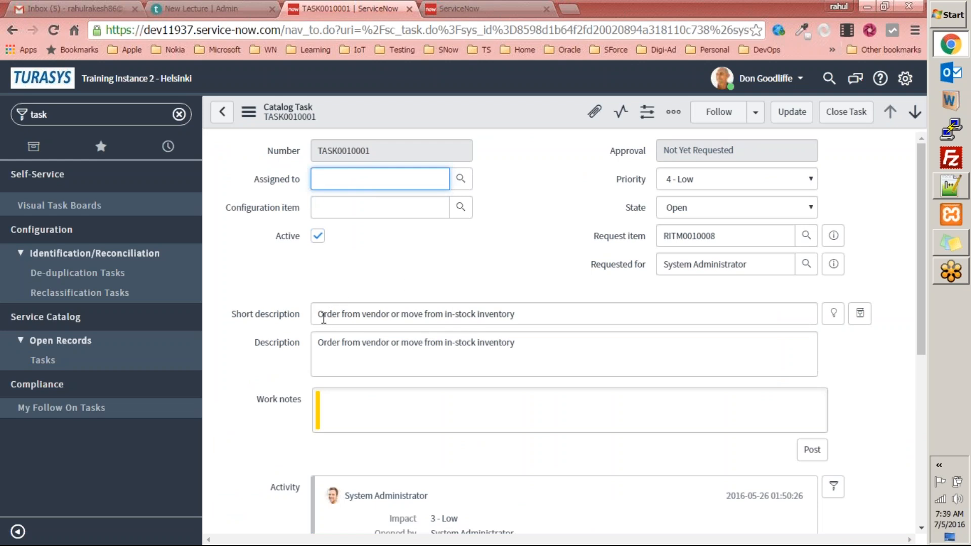
pyautogui.moveTo(525, 318); pyautogui.dragTo(310, 295)
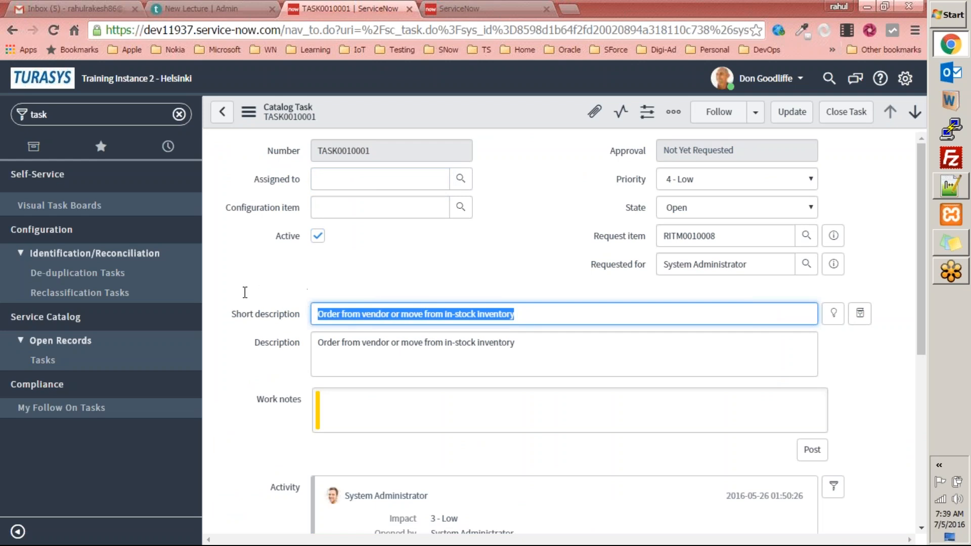
pyautogui.click(589, 269)
pyautogui.click(381, 175)
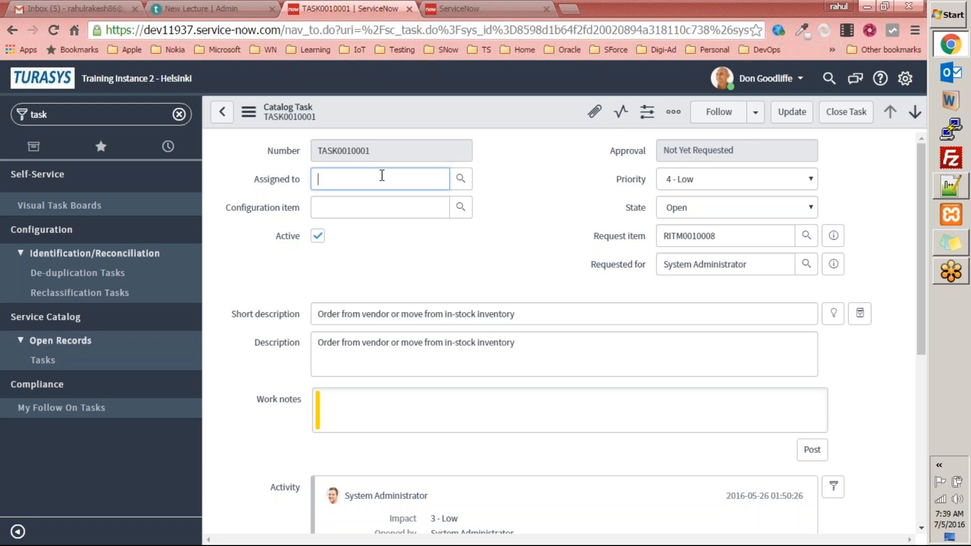
pyautogui.write('don goo')
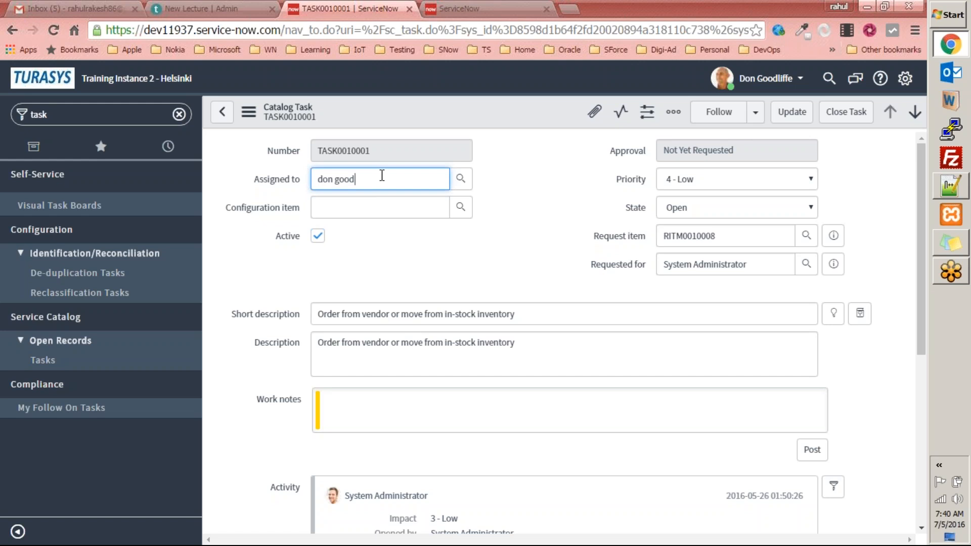
pyautogui.write('d')
pyautogui.press('Down')
pyautogui.press('Down')
pyautogui.press('Return')
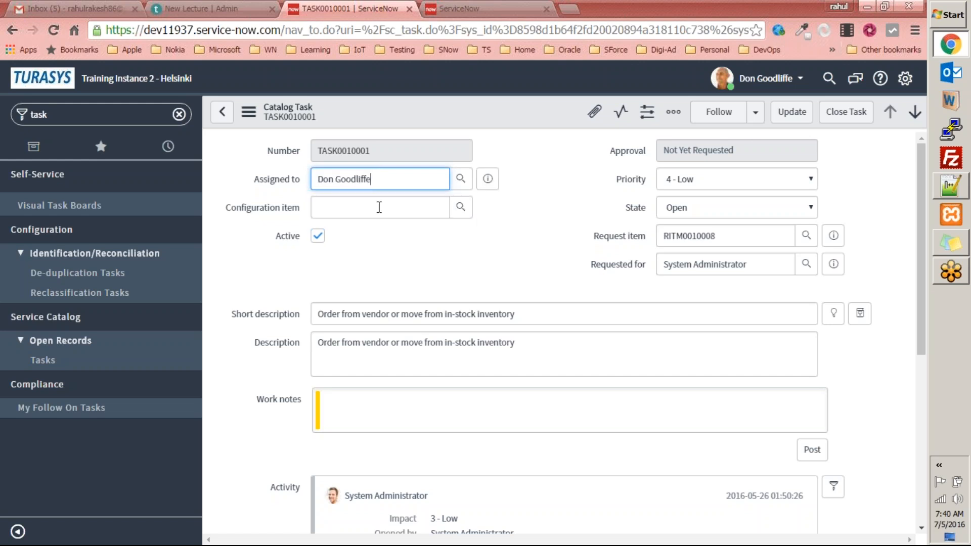
# Set the catalog task's configuration item to .NET SDK
pyautogui.click(460, 208)
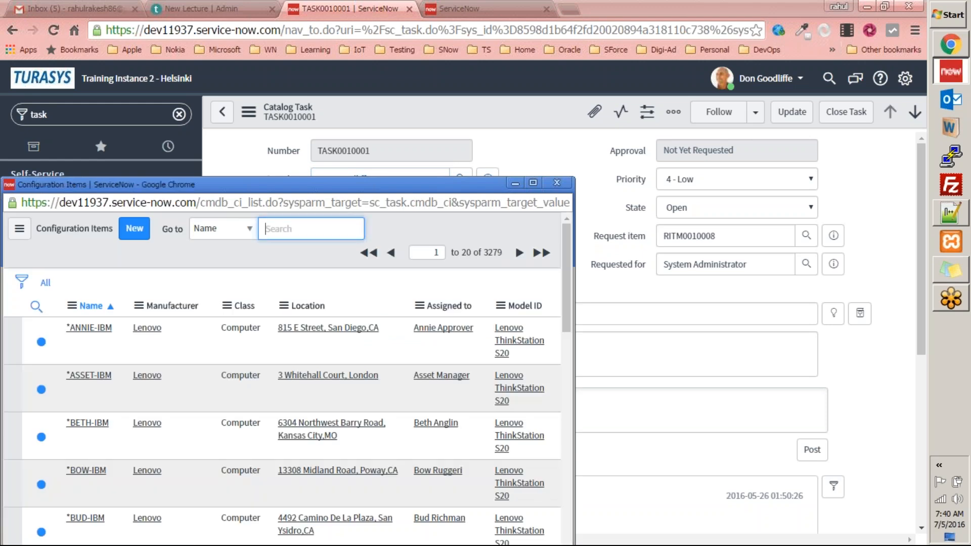
pyautogui.moveTo(330, 185); pyautogui.dragTo(499, 109)
pyautogui.scroll(-2, 450, 333)
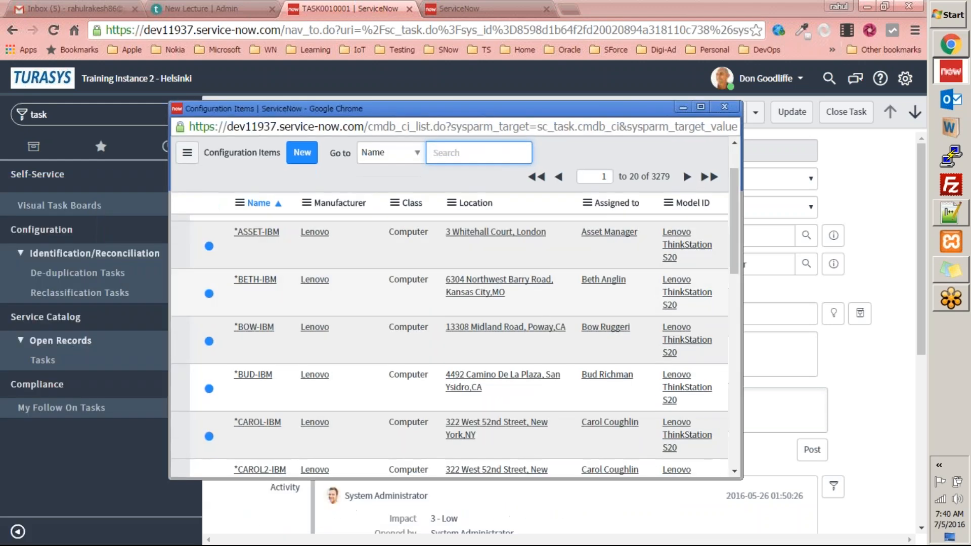
pyautogui.scroll(-10, 268, 386)
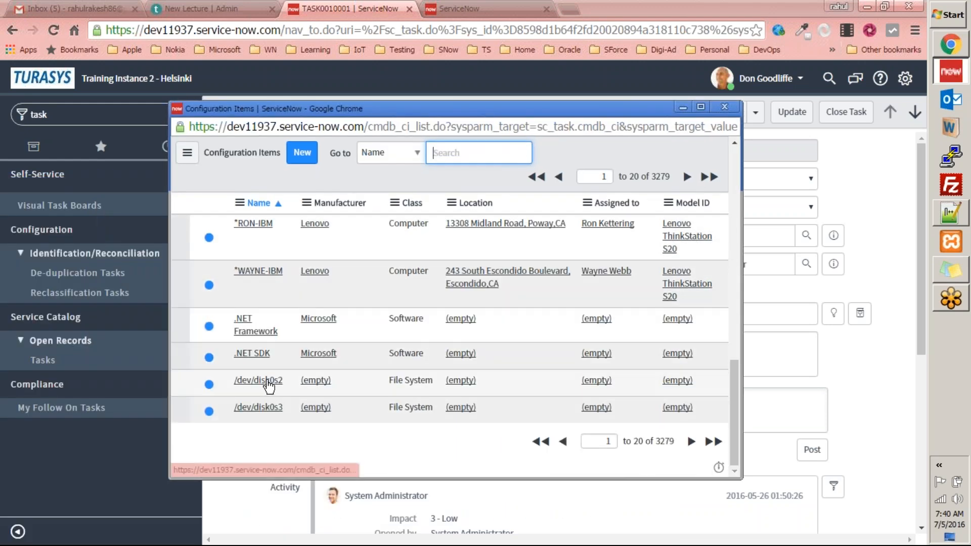
pyautogui.click(257, 353)
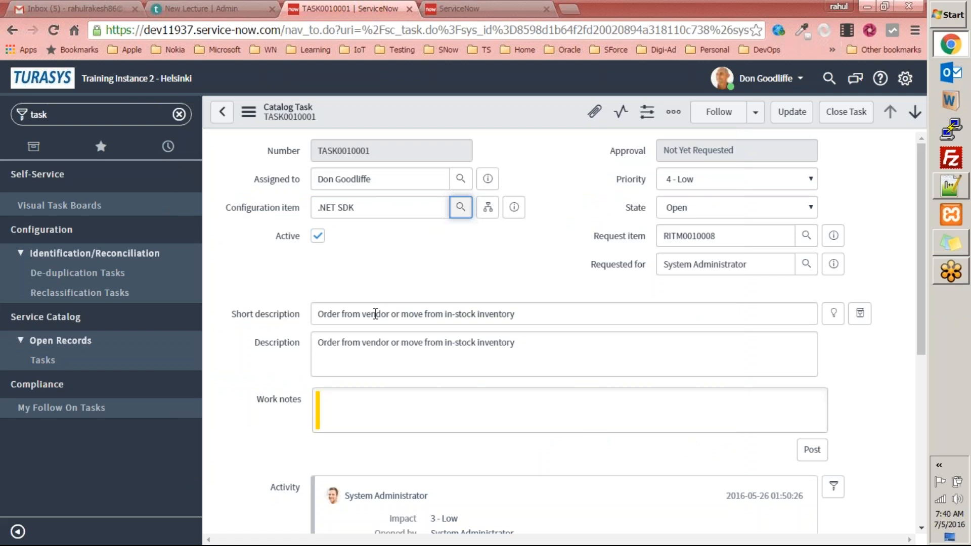
# Enter the work note "I am working on this task. Invoice has been created and Sent to the vendor."
pyautogui.scroll(-3, 458, 423)
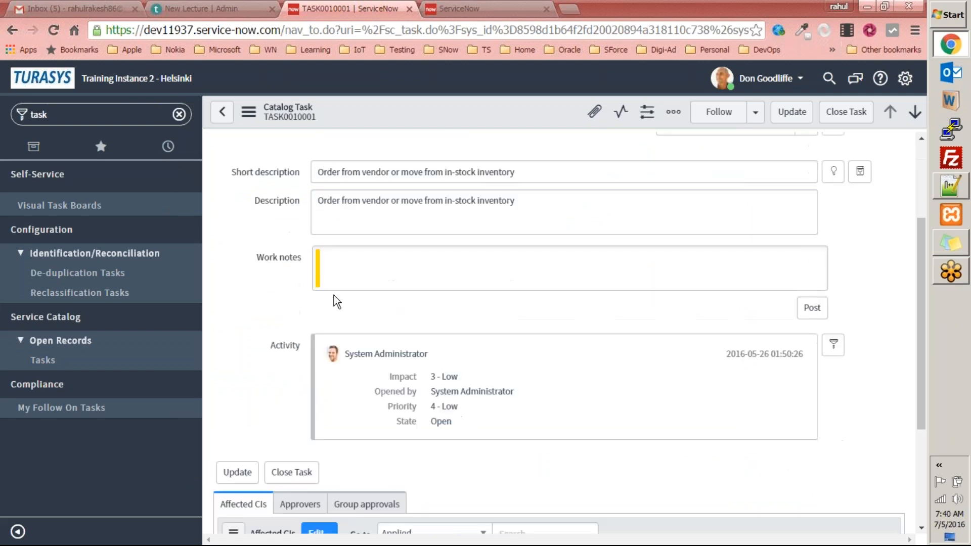
pyautogui.click(335, 287)
pyautogui.write('I am working on ')
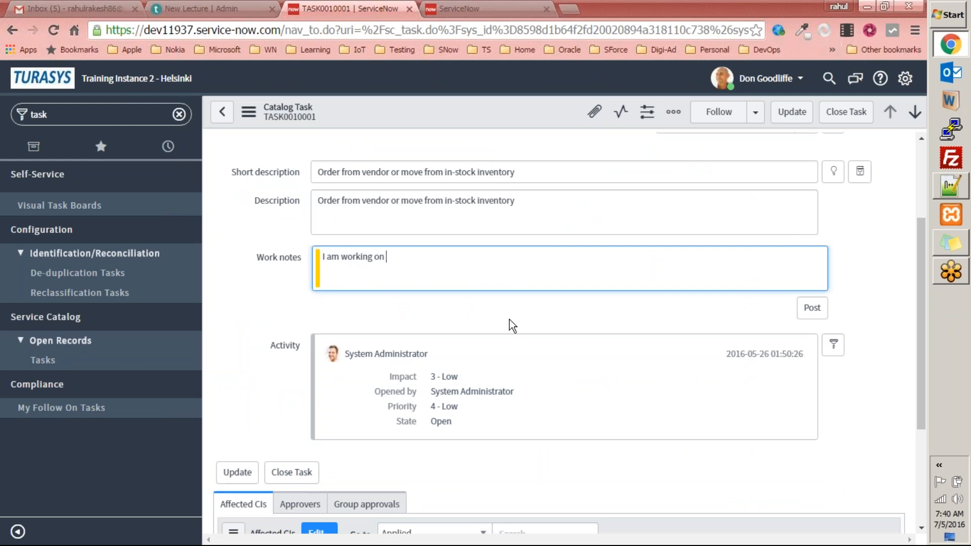
pyautogui.write('this task. Invoice has been')
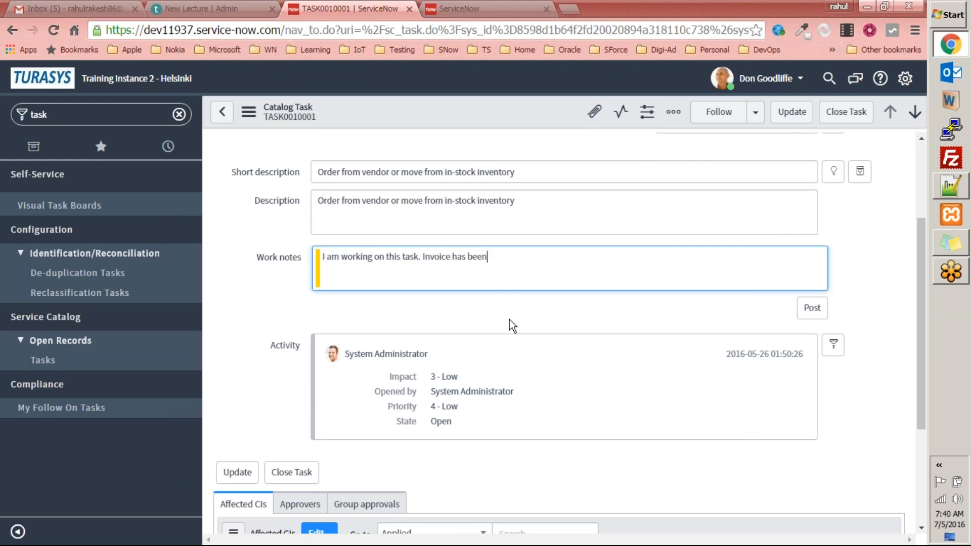
pyautogui.write(' created')
pyautogui.write('.')
pyautogui.press('BackSpace')
pyautogui.press('BackSpace')
pyautogui.write('and Sent to the ve')
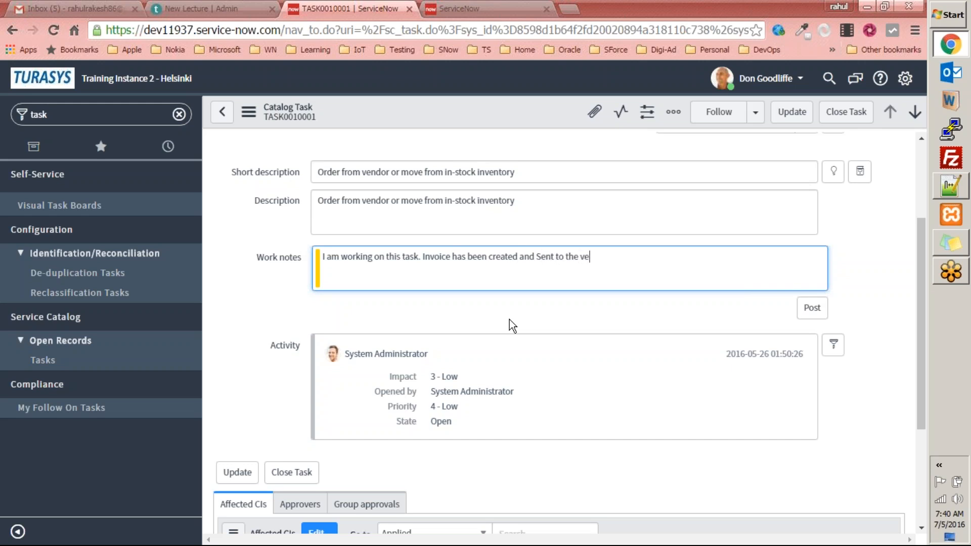
pyautogui.write('ndor.')
# Replace "Invoice" with "Purchase order" and "Sent" with "sent" in the work note, and save the catalog task
pyautogui.hotkey('ctrl', 'Left')
pyautogui.hotkey('ctrl', 'Left')
pyautogui.hotkey('ctrl', 'Left')
pyautogui.hotkey('ctrl', 'Left')
pyautogui.press('Delete')
pyautogui.hotkey('ctrl', 'Left')
pyautogui.hotkey('ctrl', 'Left')
pyautogui.hotkey('ctrl', 'Left')
pyautogui.hotkey('ctrl', 'Left')
pyautogui.hotkey('ctrl', 'shift', 'Left')
pyautogui.write('Pur')
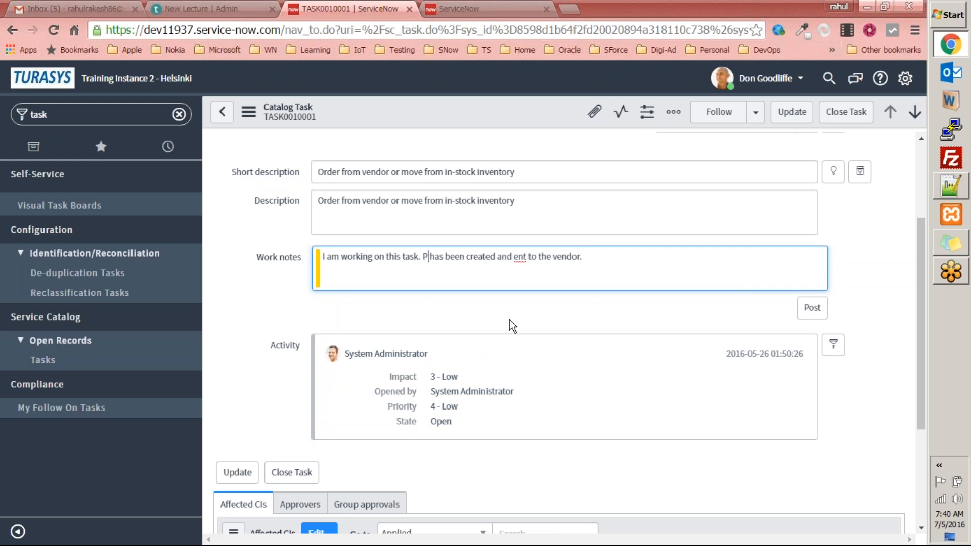
pyautogui.write('chase order')
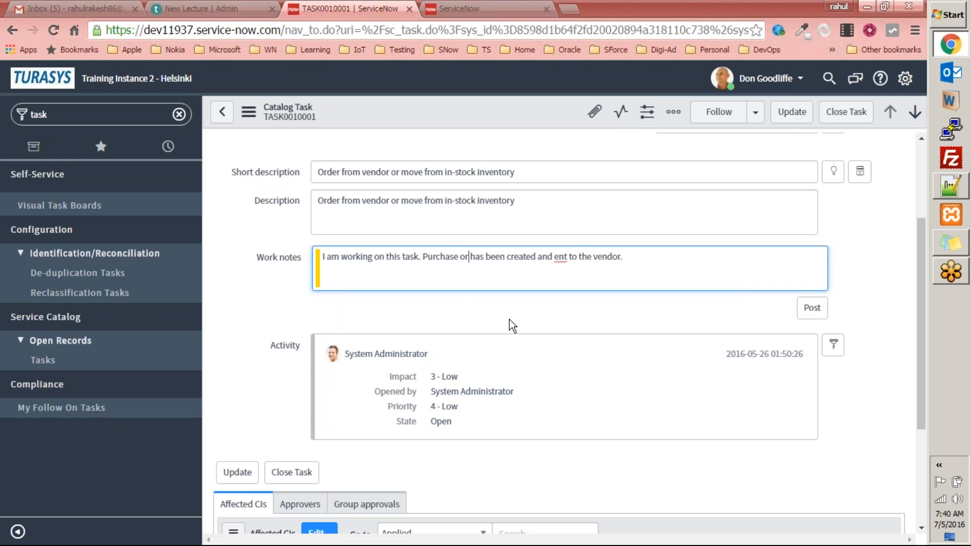
pyautogui.click(568, 258)
pyautogui.write('s')
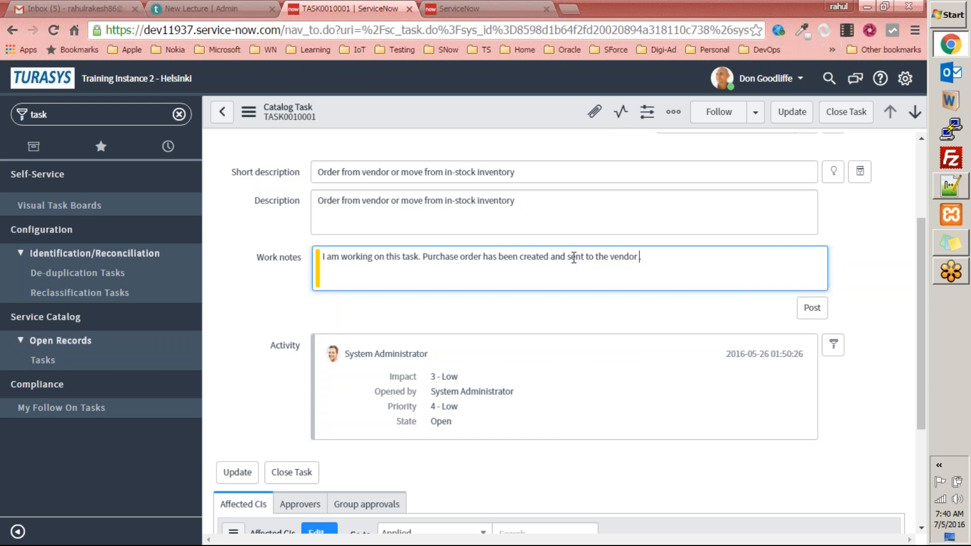
pyautogui.click(232, 323)
pyautogui.click(238, 473)
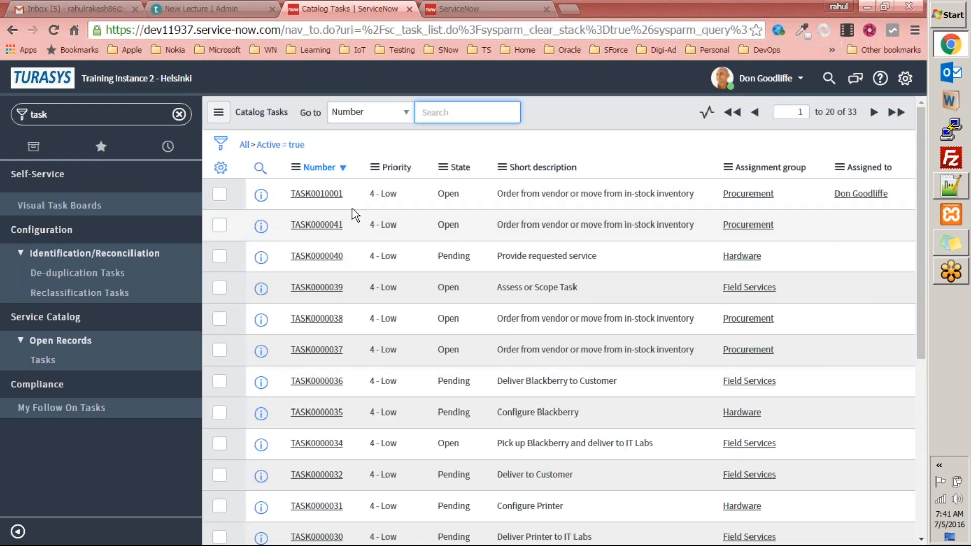
# Reopen catalog task TASK0010001, check its affected CIs, and close the task
pyautogui.click(302, 195)
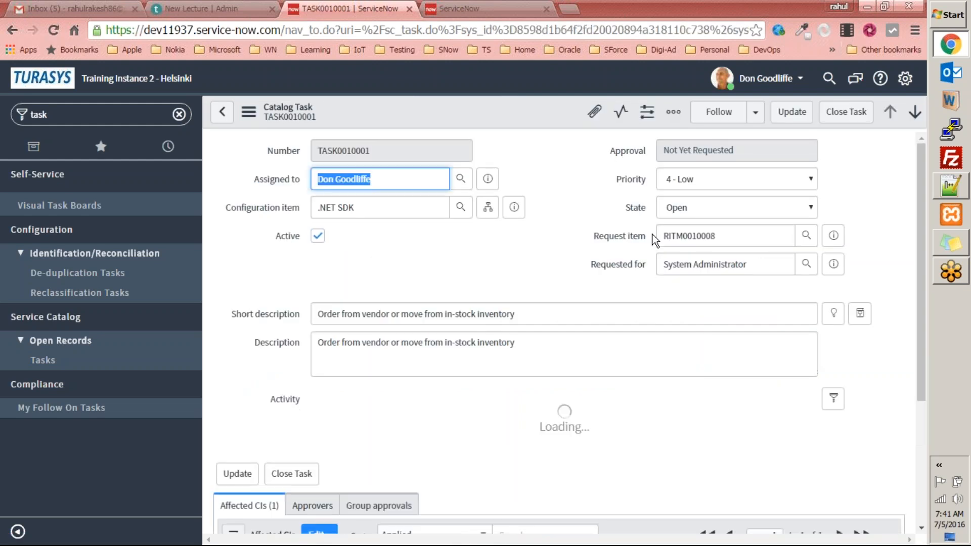
pyautogui.scroll(-5, 305, 420)
pyautogui.scroll(-4, 327, 399)
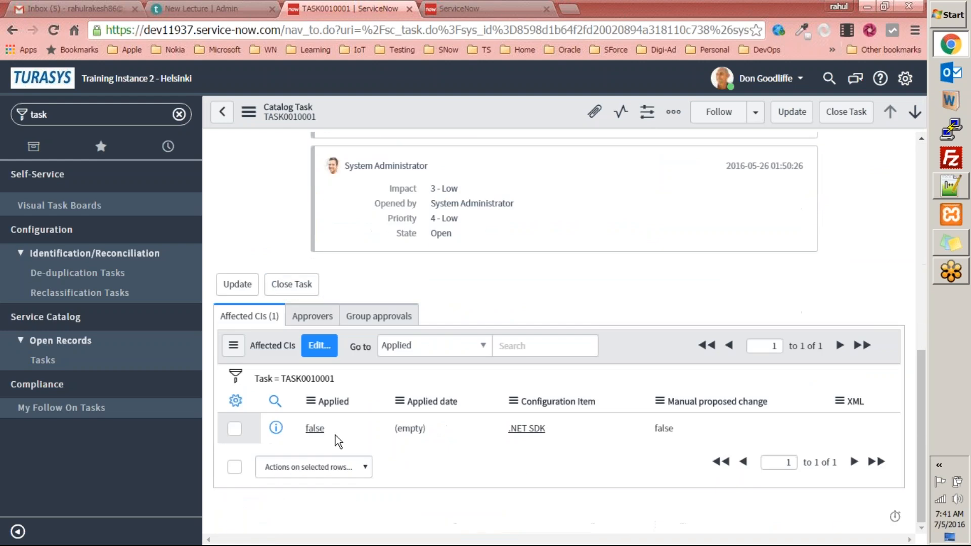
pyautogui.click(292, 284)
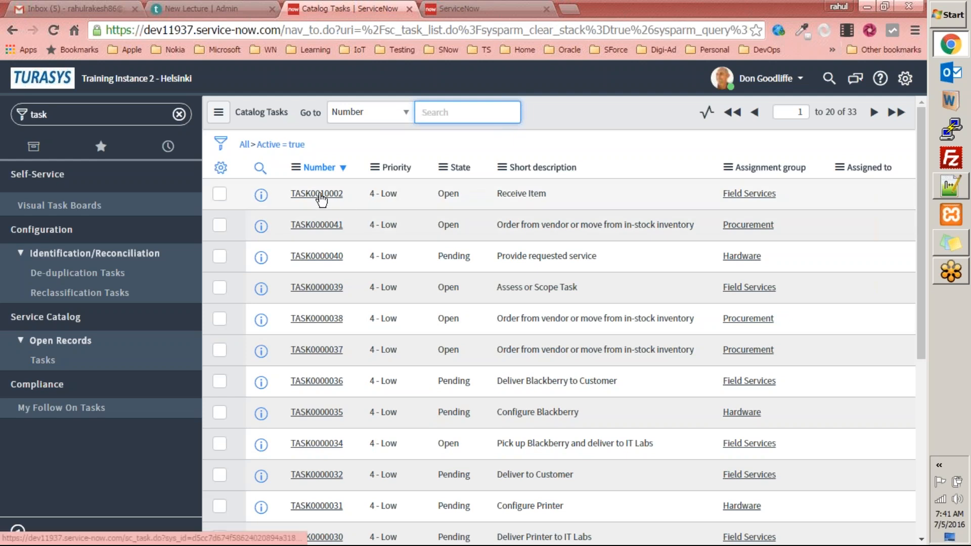
# Switch the impersonated user to System Administrator from the catalog task list
pyautogui.scroll(-6, 369, 310)
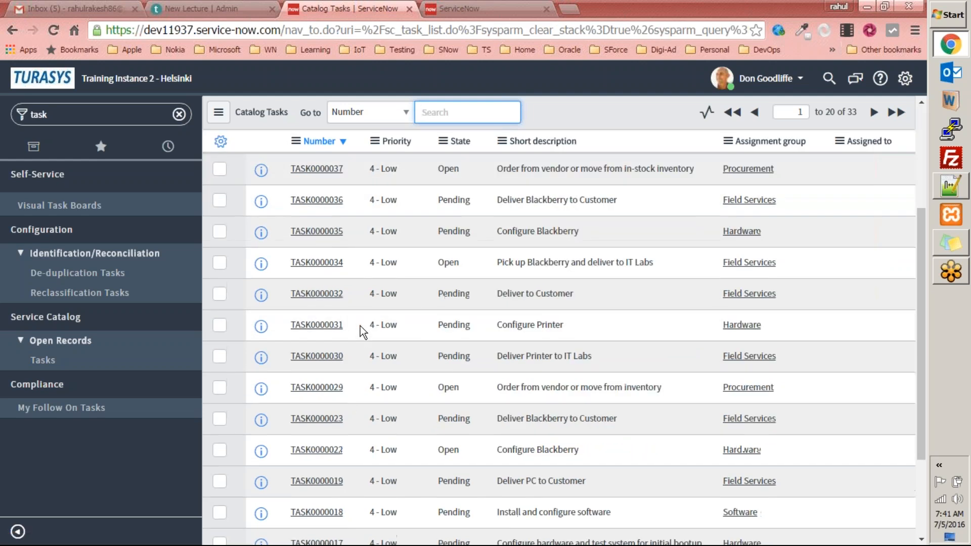
pyautogui.scroll(6, 358, 330)
pyautogui.click(795, 86)
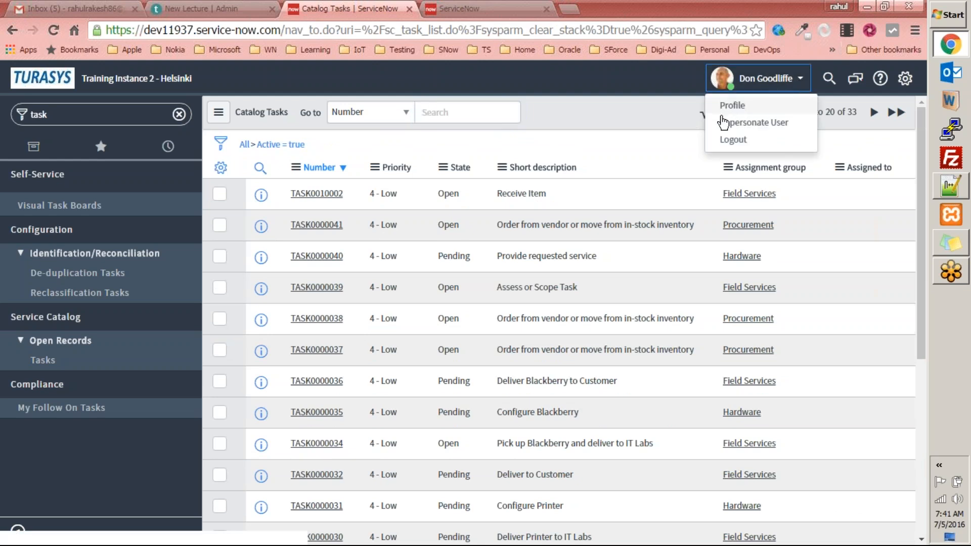
pyautogui.click(723, 123)
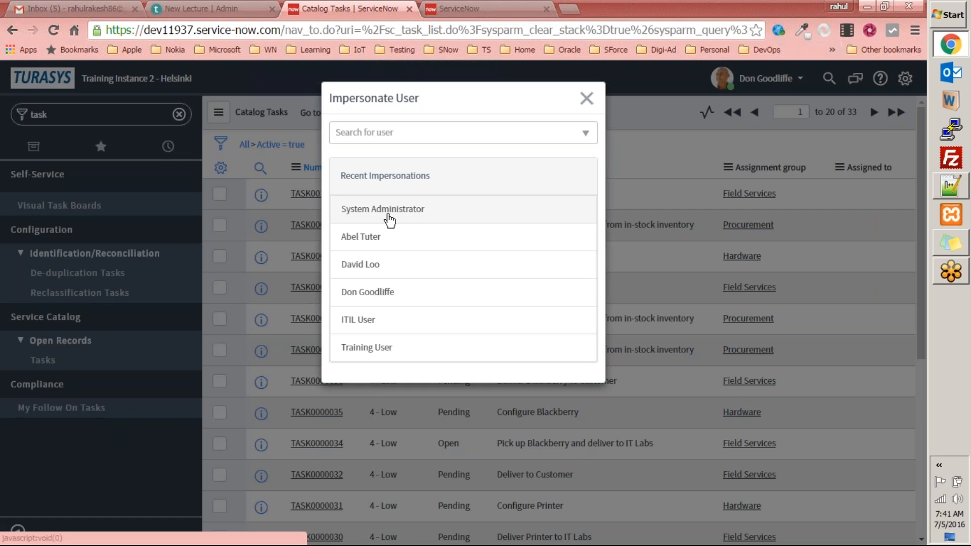
pyautogui.click(388, 218)
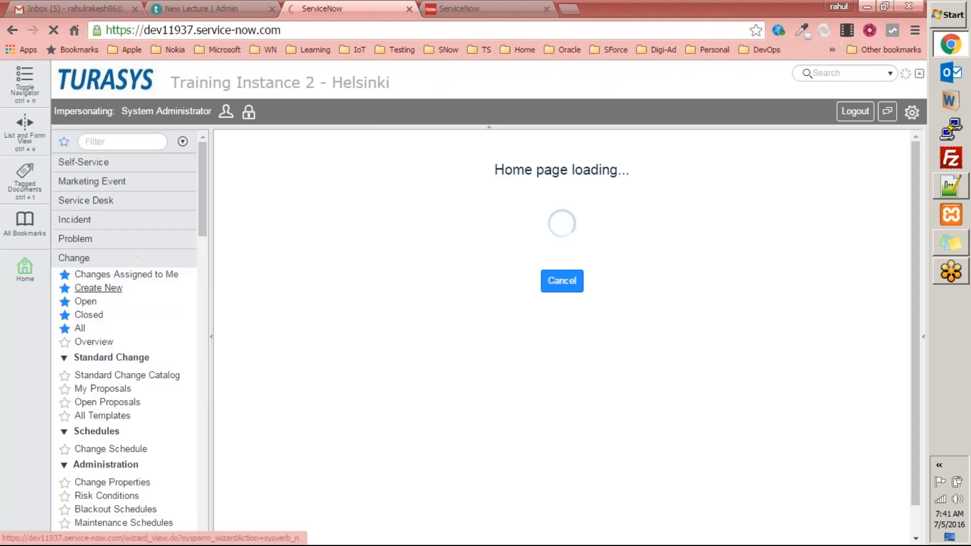
# List all change requests, sort them by number in ascending order, and open CHG0000001
pyautogui.click(79, 328)
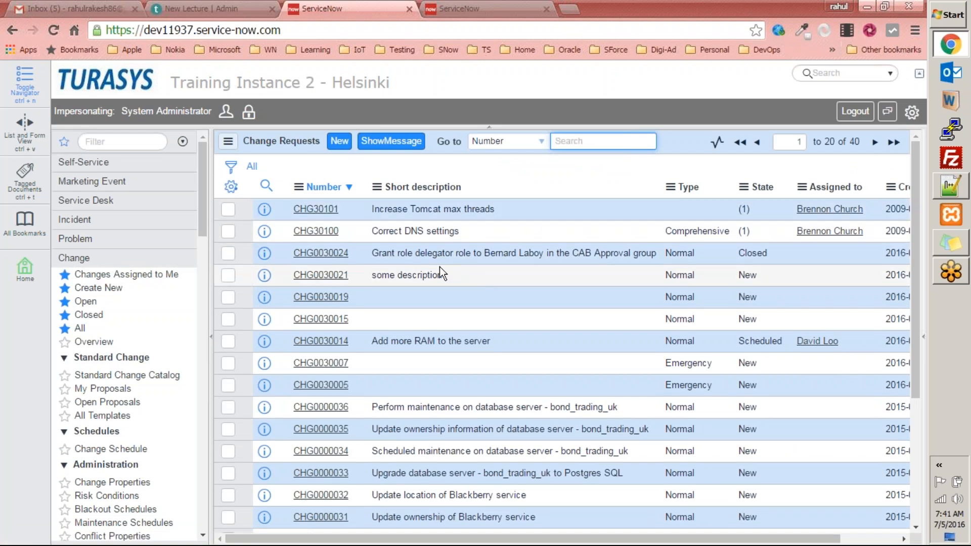
pyautogui.scroll(-1, 439, 266)
pyautogui.scroll(1, 439, 266)
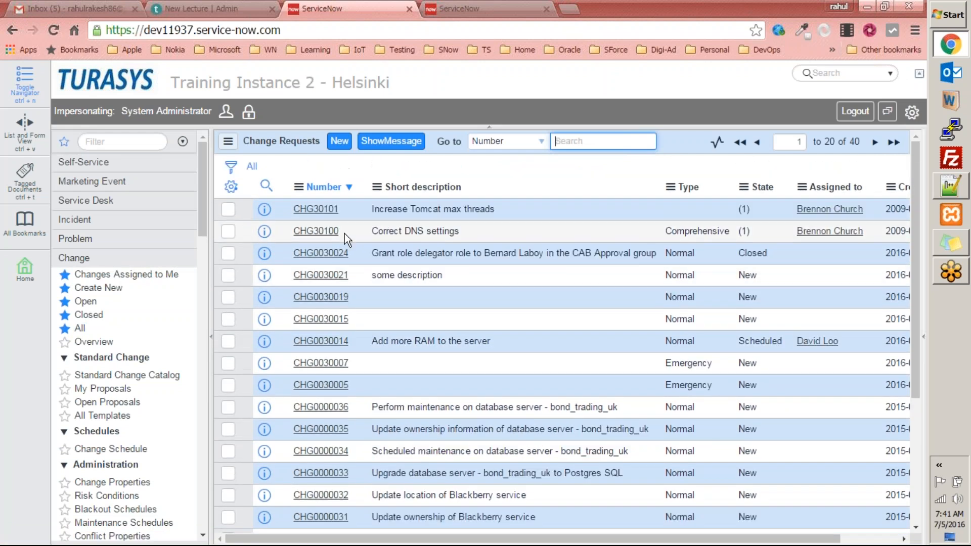
pyautogui.click(334, 188)
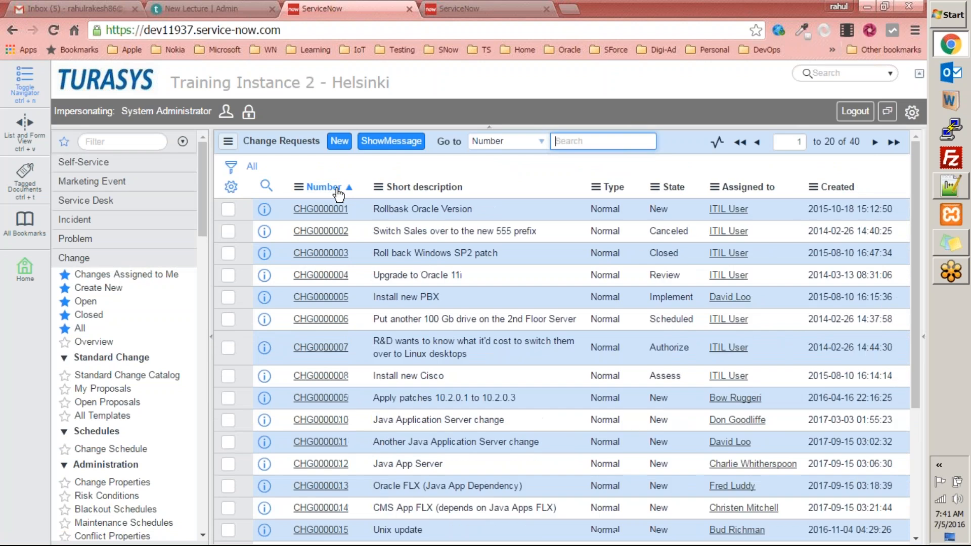
pyautogui.click(324, 209)
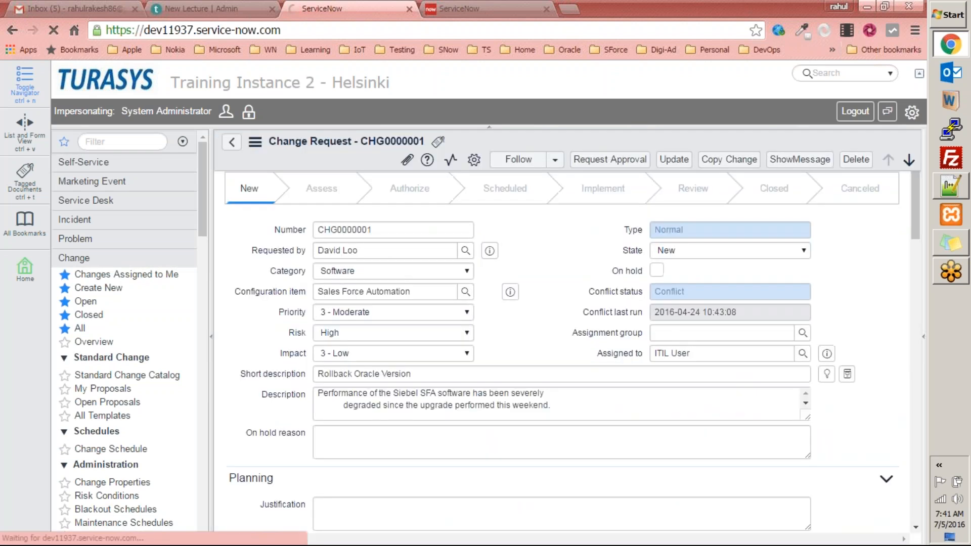
# Review the change tasks of CHG0000001 and open the Back-Up Database task CTASK0010001 to examine its details
pyautogui.scroll(-10, 553, 301)
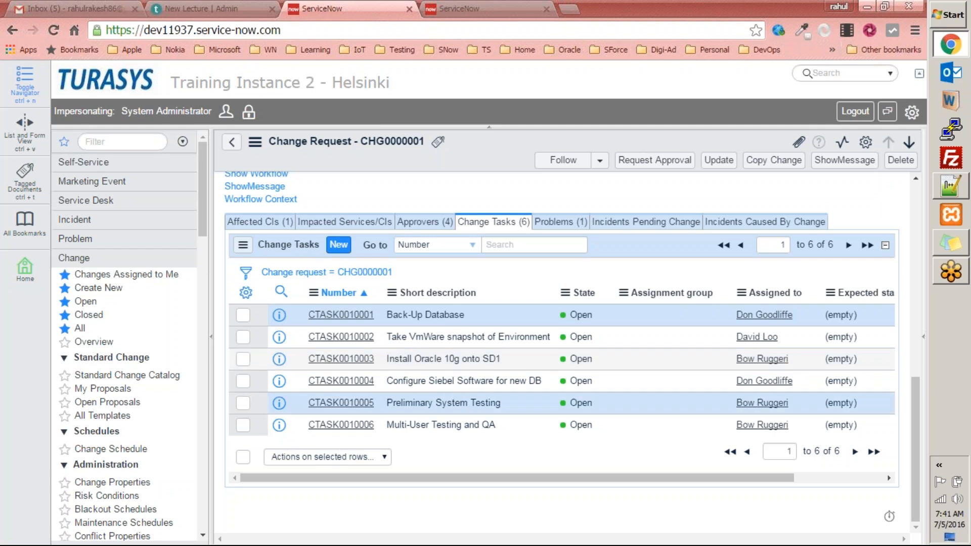
pyautogui.moveTo(379, 317); pyautogui.dragTo(306, 316)
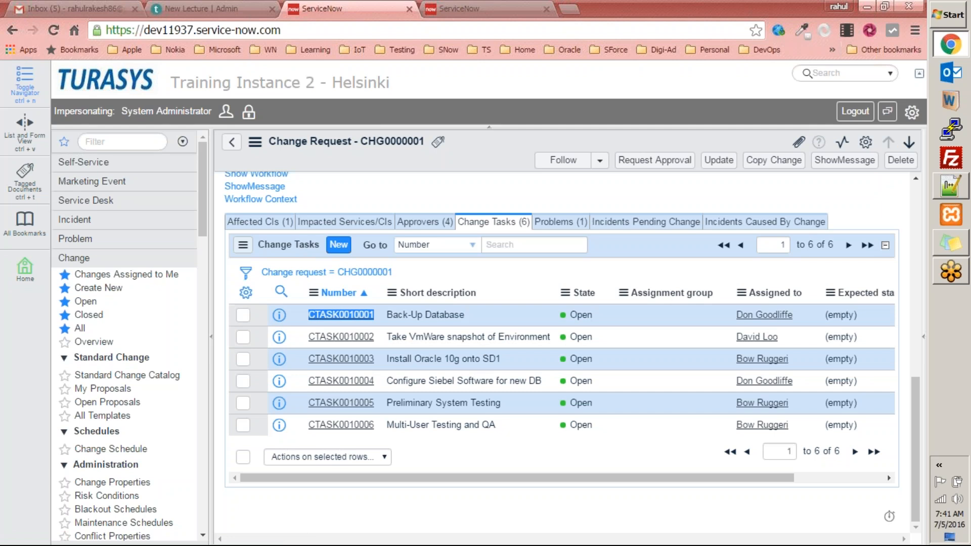
pyautogui.scroll(5, 728, 199)
pyautogui.scroll(5, 731, 198)
pyautogui.scroll(-10, 731, 197)
pyautogui.click(352, 317)
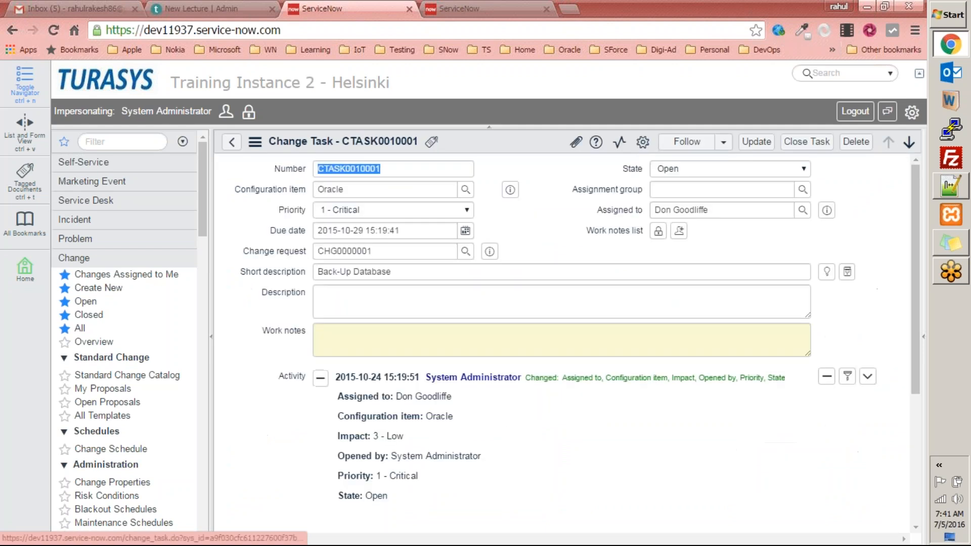
pyautogui.scroll(-3, 265, 263)
pyautogui.scroll(3, 265, 263)
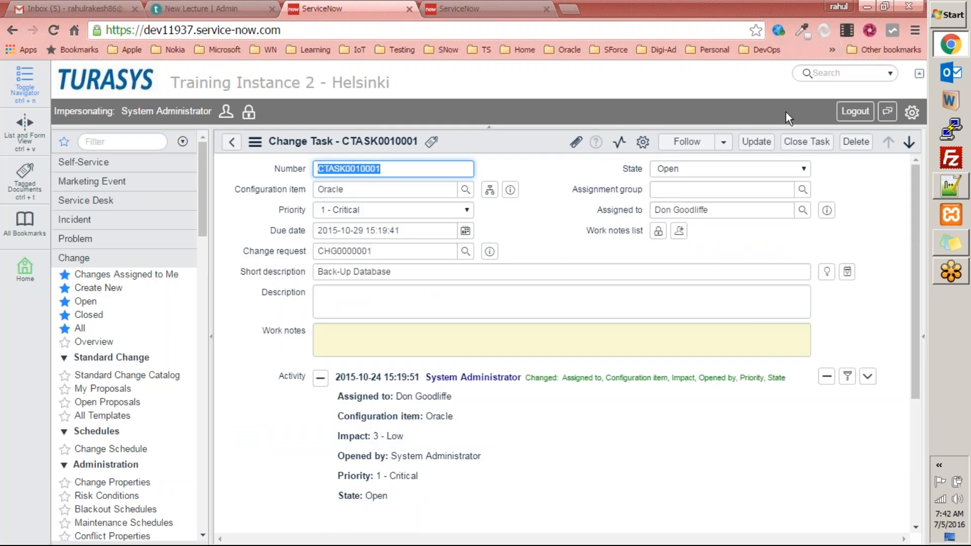
# Impersonate the user assigned to the change task, filter the navigator for "task", and view the Service Catalog's open tasks
pyautogui.click(226, 112)
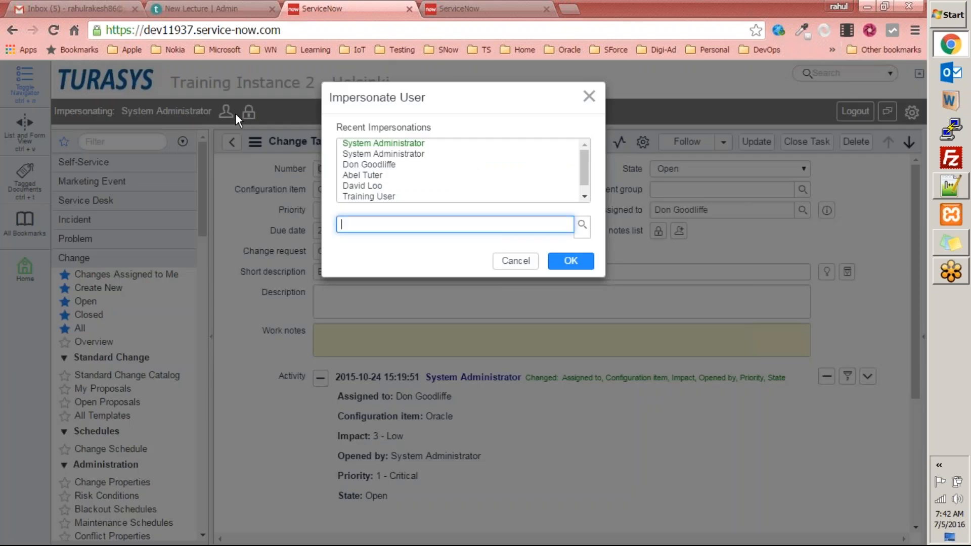
pyautogui.click(386, 165)
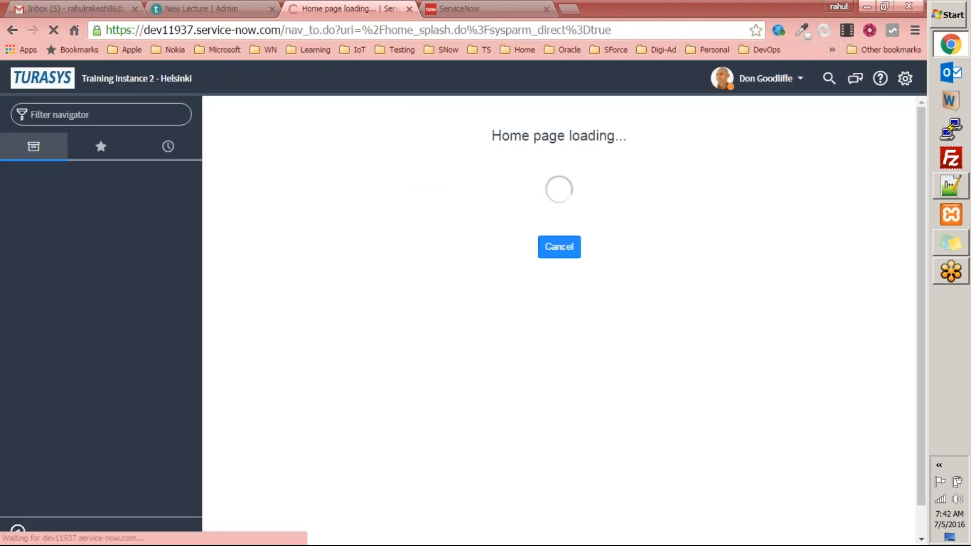
pyautogui.write('task')
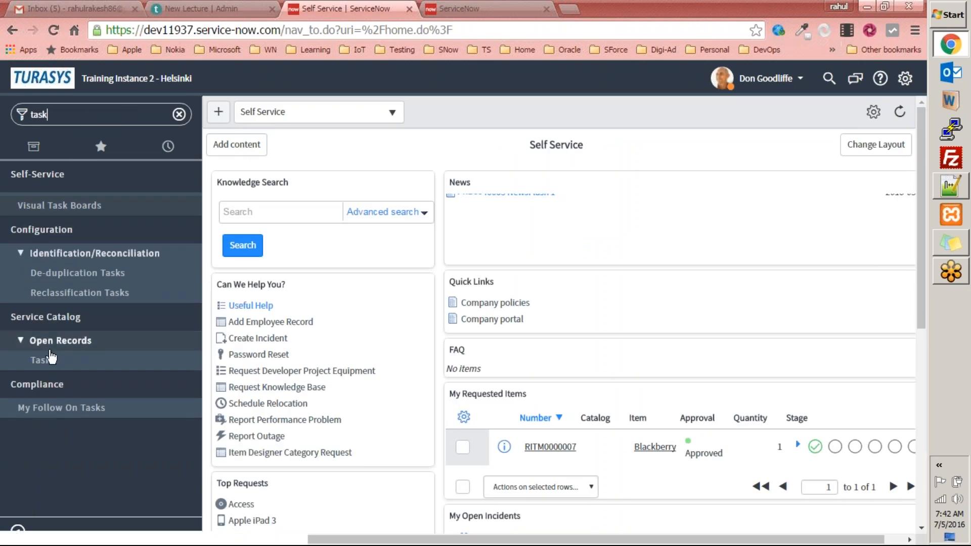
pyautogui.click(48, 361)
pyautogui.scroll(-5, 557, 319)
pyautogui.scroll(5, 557, 319)
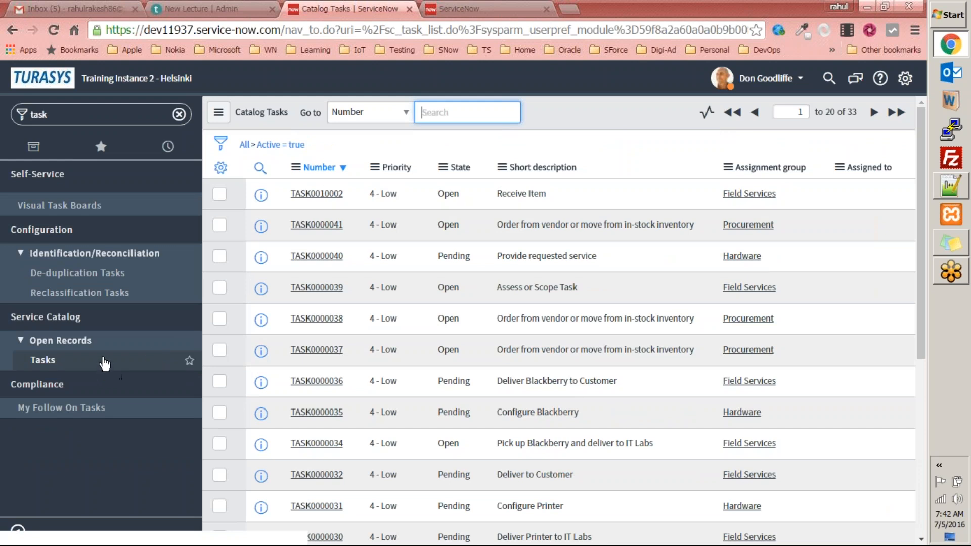
# Duplicate the Catalog Tasks browser tab and return to the original tab
pyautogui.rightClick(313, 8)
pyautogui.click(325, 49)
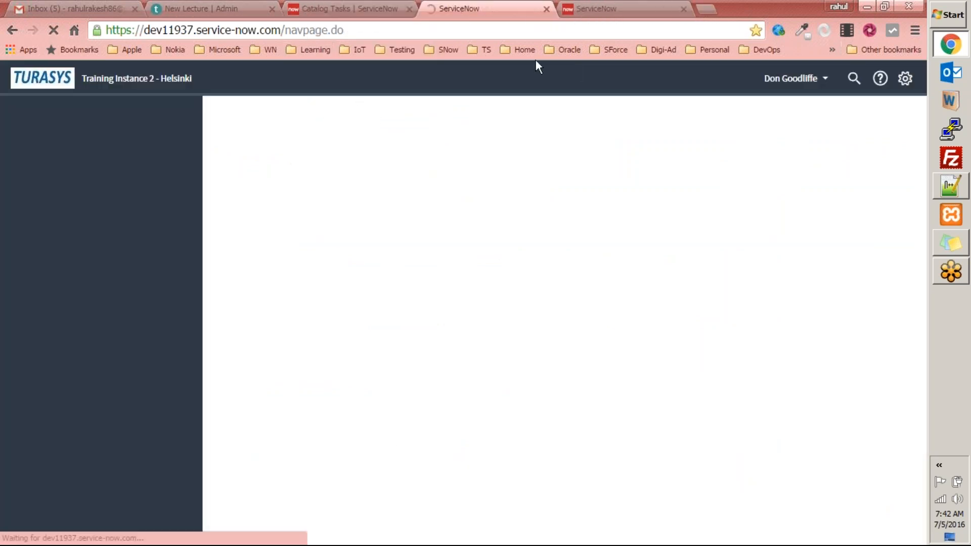
pyautogui.click(332, 9)
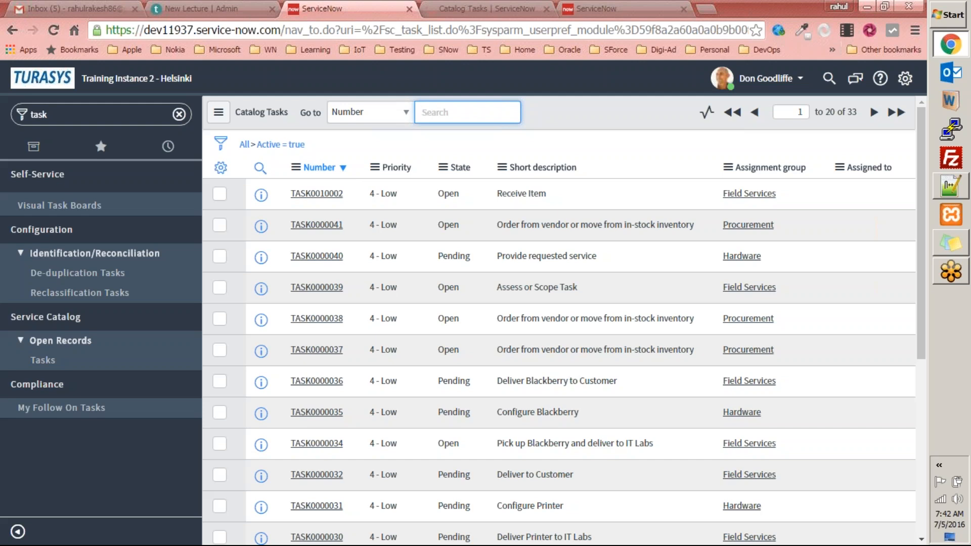
# Look through the columns available for personalizing the Catalog Tasks list, then leave the list layout as it is
pyautogui.click(220, 167)
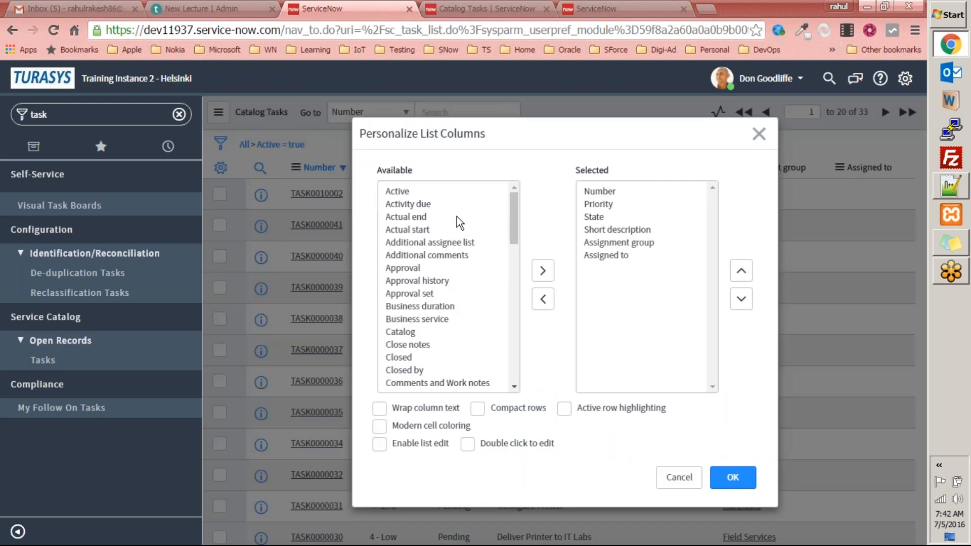
pyautogui.click(421, 212)
pyautogui.press('c')
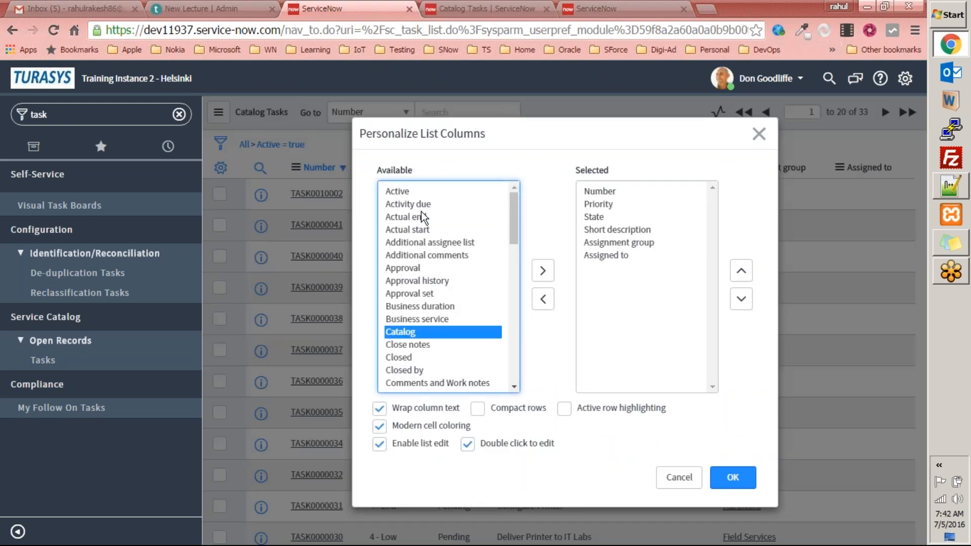
pyautogui.scroll(-4, 499, 297)
pyautogui.scroll(1, 492, 299)
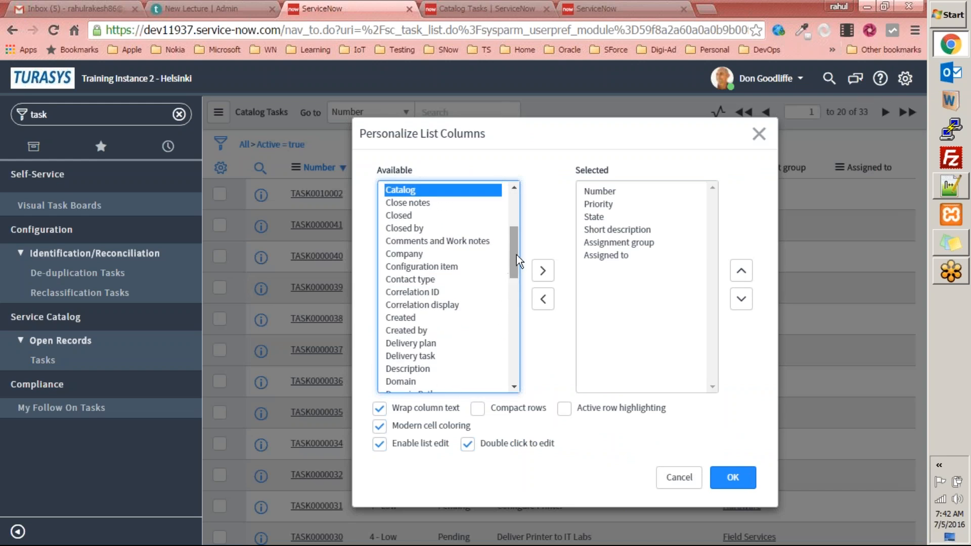
pyautogui.moveTo(517, 254); pyautogui.dragTo(515, 272)
pyautogui.press('Escape')
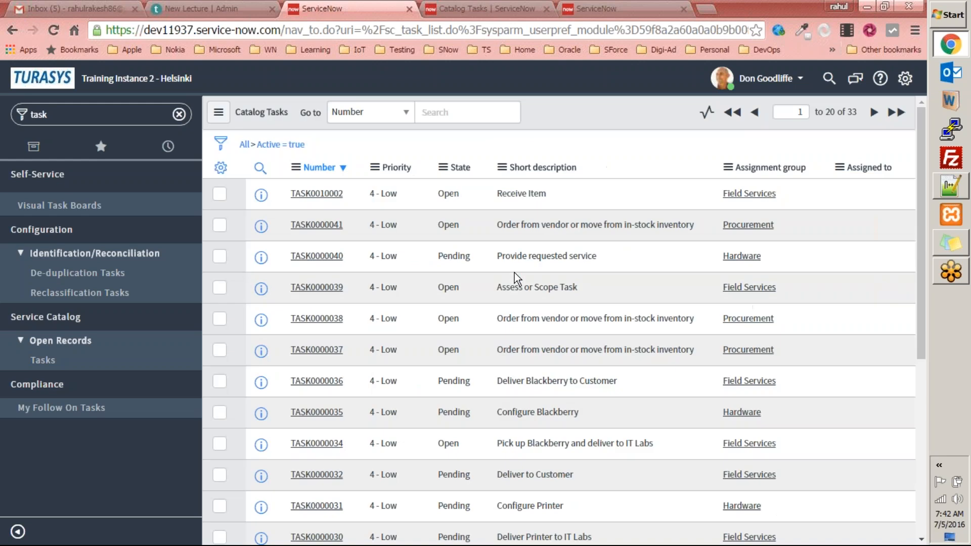
# In the second ServiceNow browser tab, impersonate the System Administrator
pyautogui.hotkey('ctrl', 'Tab')
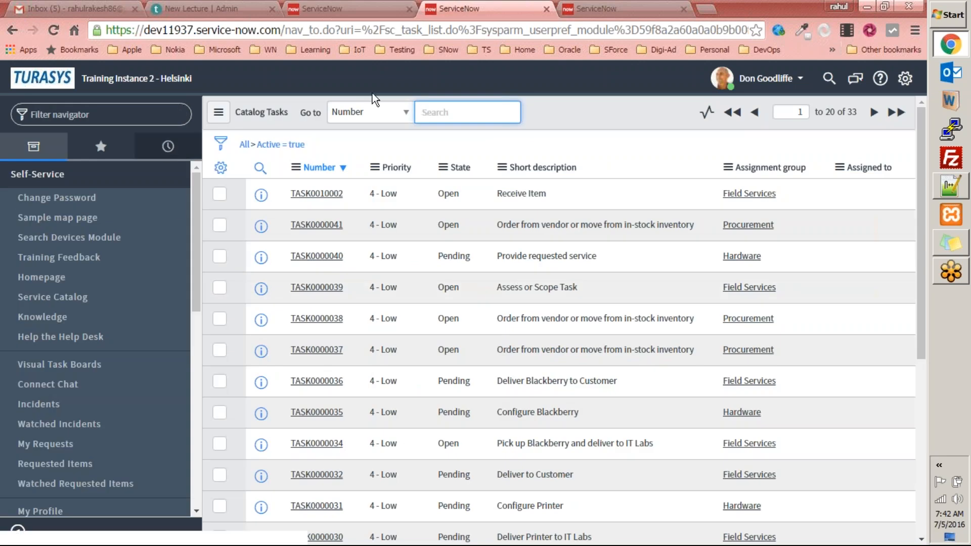
pyautogui.click(766, 79)
pyautogui.click(748, 123)
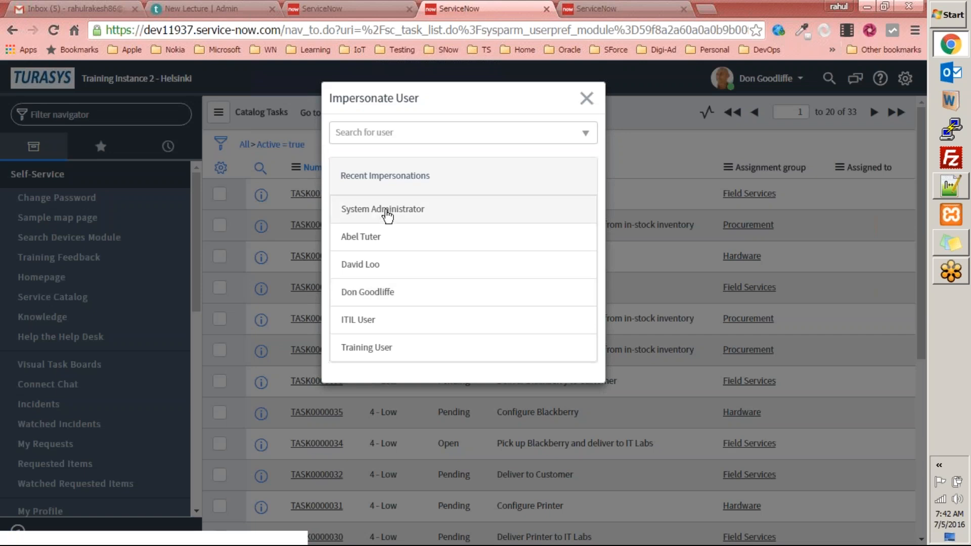
pyautogui.click(386, 212)
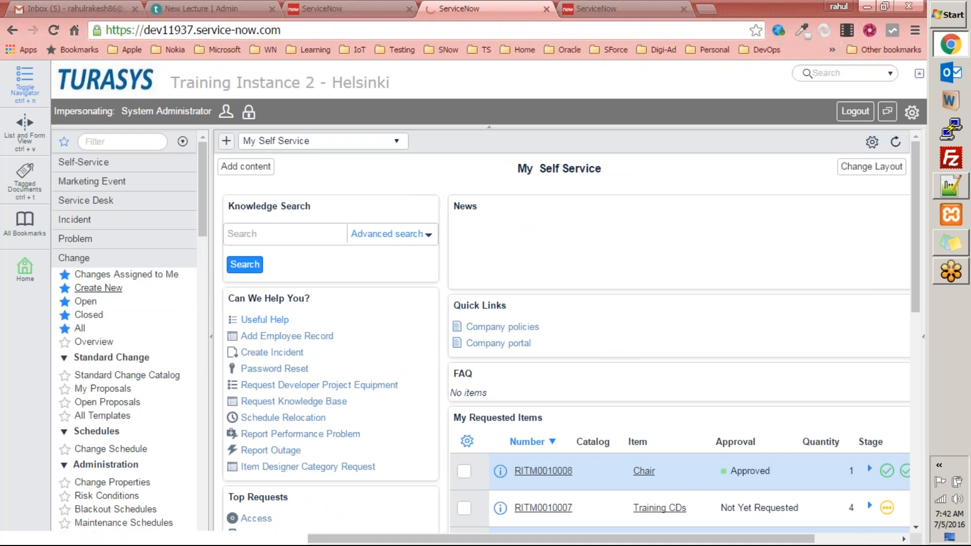
# Open change request CHG0000001 from the list of all changes and review its Back-Up Database change task
pyautogui.click(80, 328)
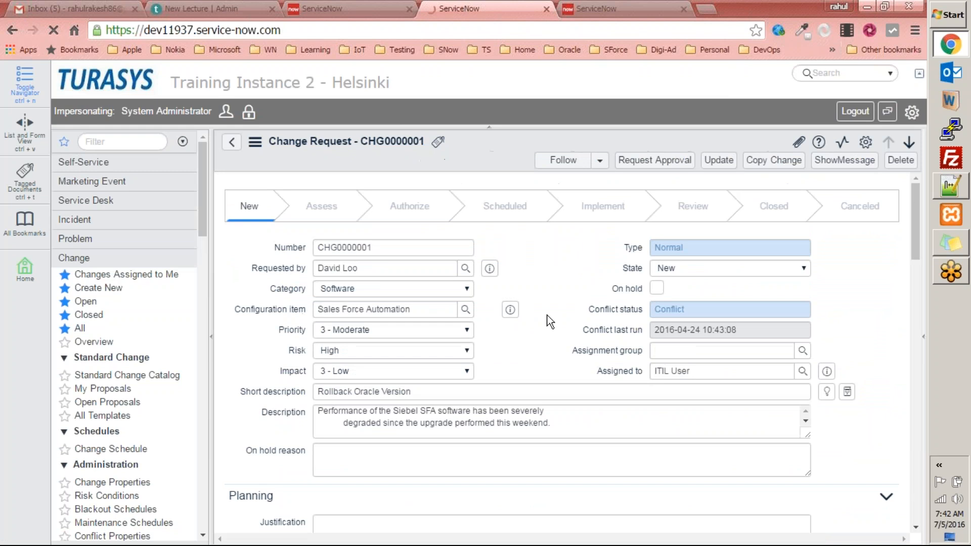
pyautogui.click(570, 288)
pyautogui.scroll(-10, 570, 289)
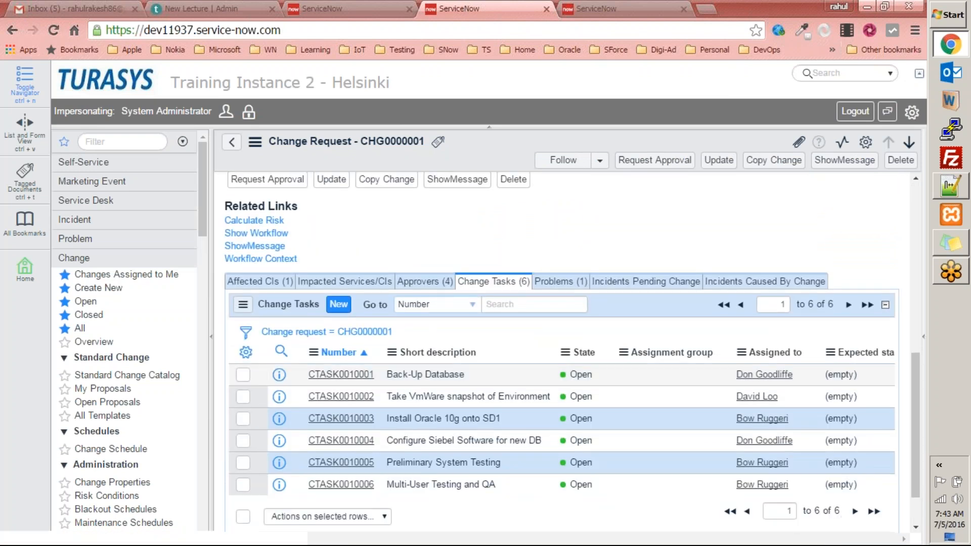
pyautogui.click(361, 378)
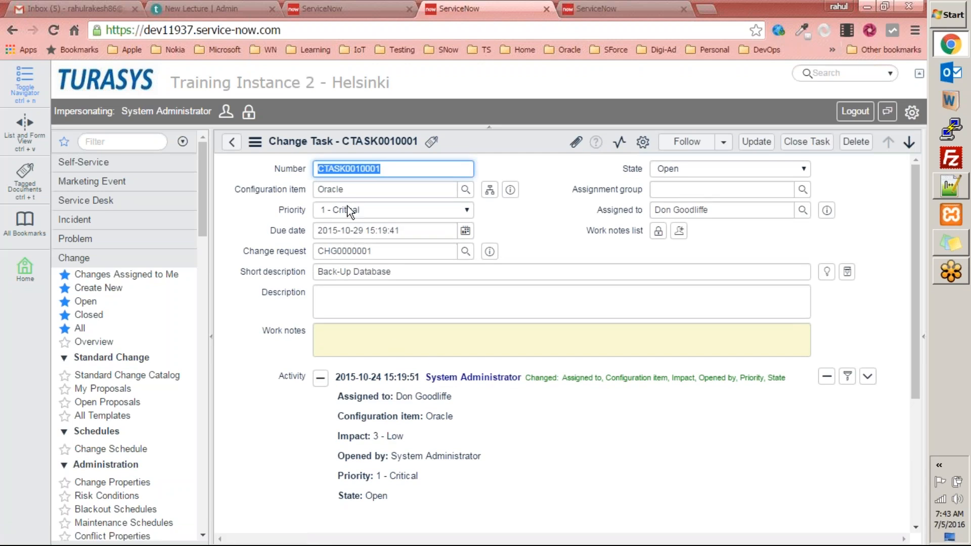
pyautogui.scroll(-4, 479, 257)
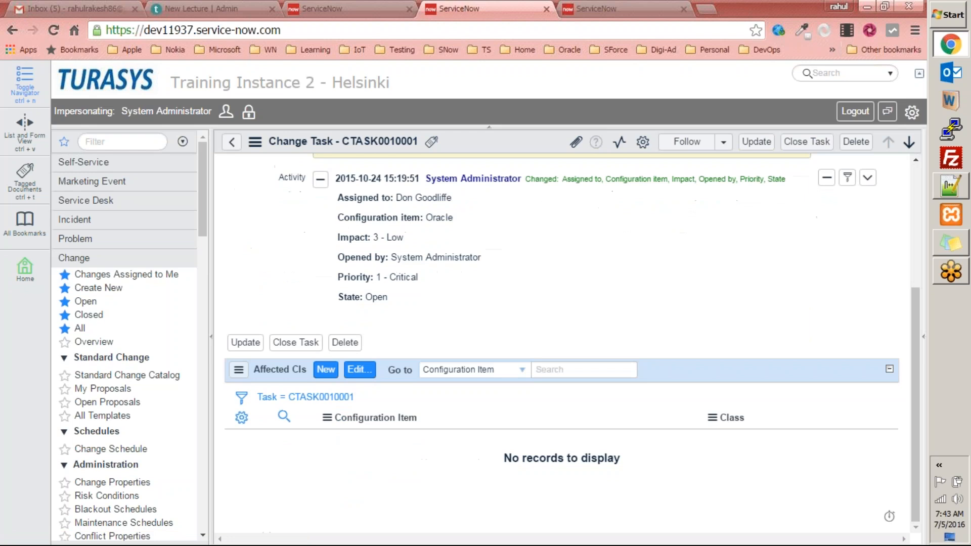
pyautogui.scroll(4, 479, 257)
# Return to the first ServiceNow tab, filter the navigator by "change" and open Changes Assigned to Me
pyautogui.click(329, 9)
pyautogui.click(79, 114)
pyautogui.write('change')
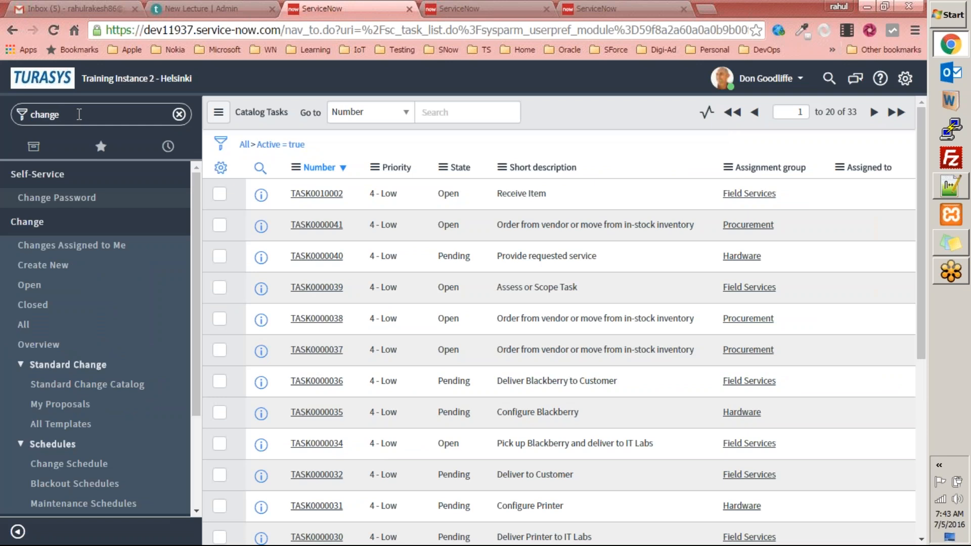
pyautogui.click(69, 246)
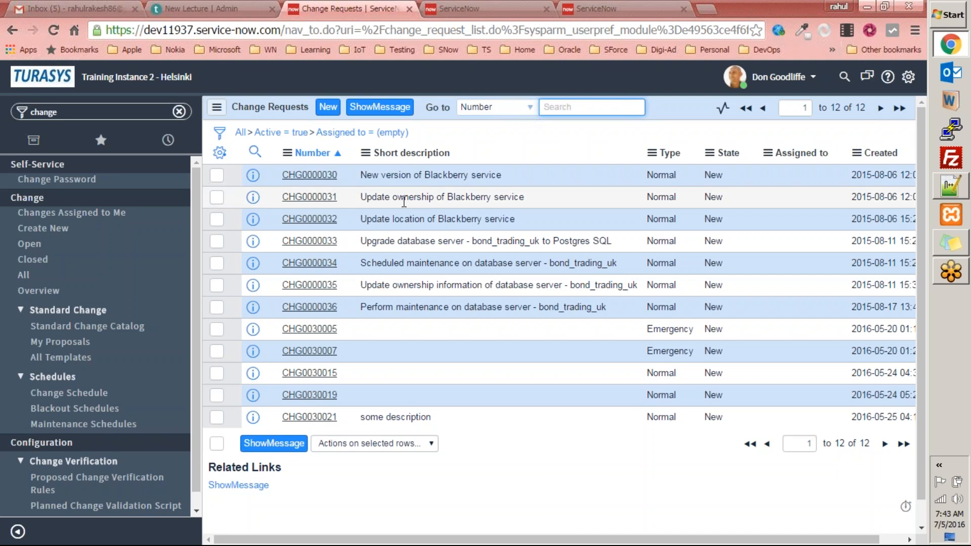
pyautogui.scroll(-1, 390, 460)
pyautogui.scroll(1, 391, 460)
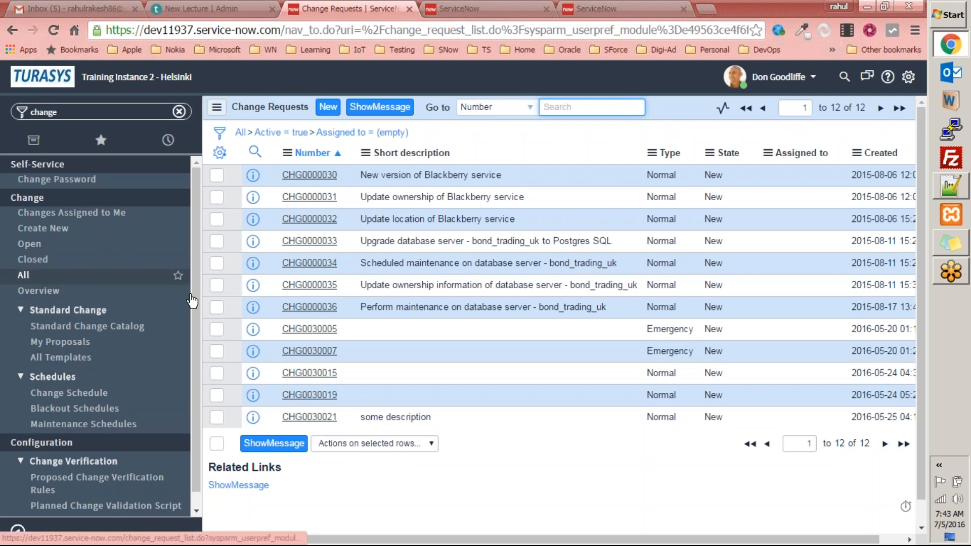
pyautogui.click(72, 217)
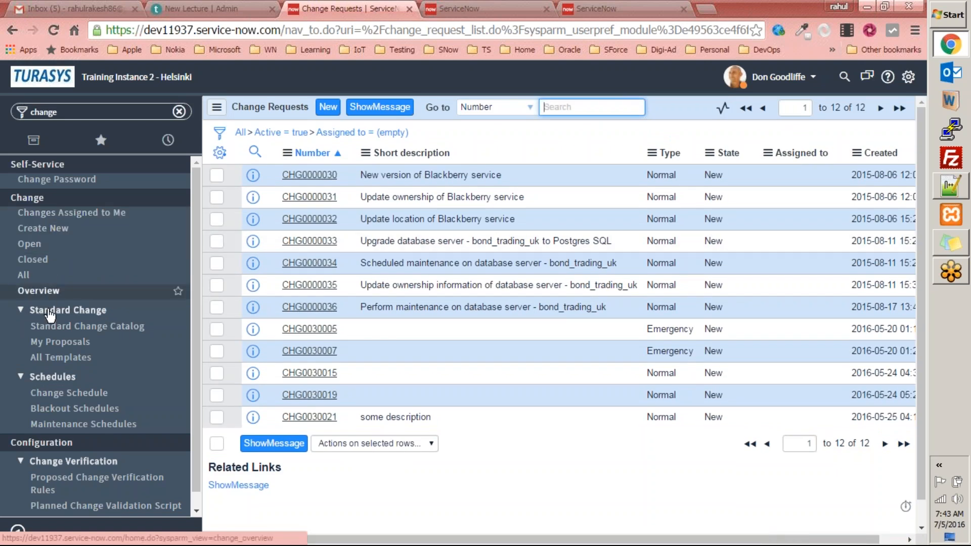
# Open the Proposed Change Verification Rules list under Change Verification
pyautogui.scroll(-1, 167, 436)
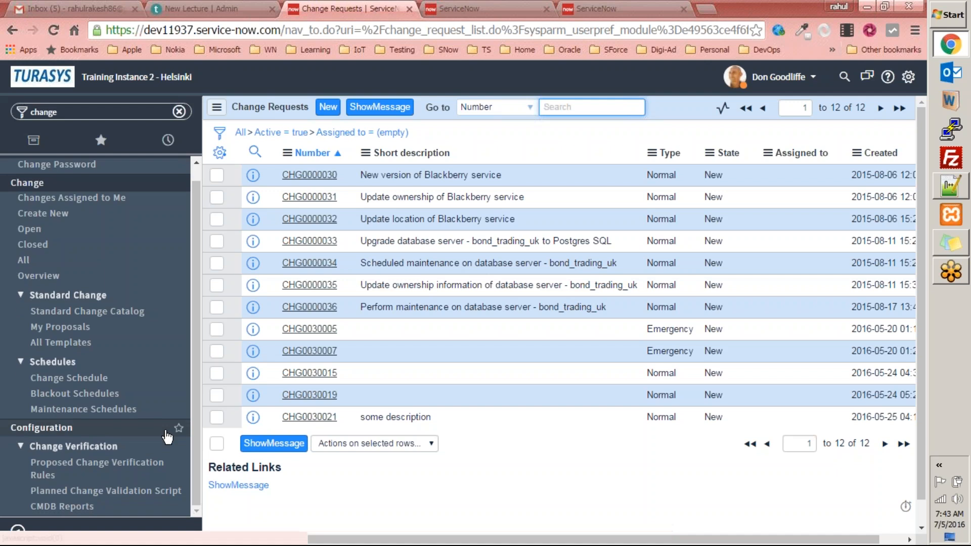
pyautogui.click(149, 468)
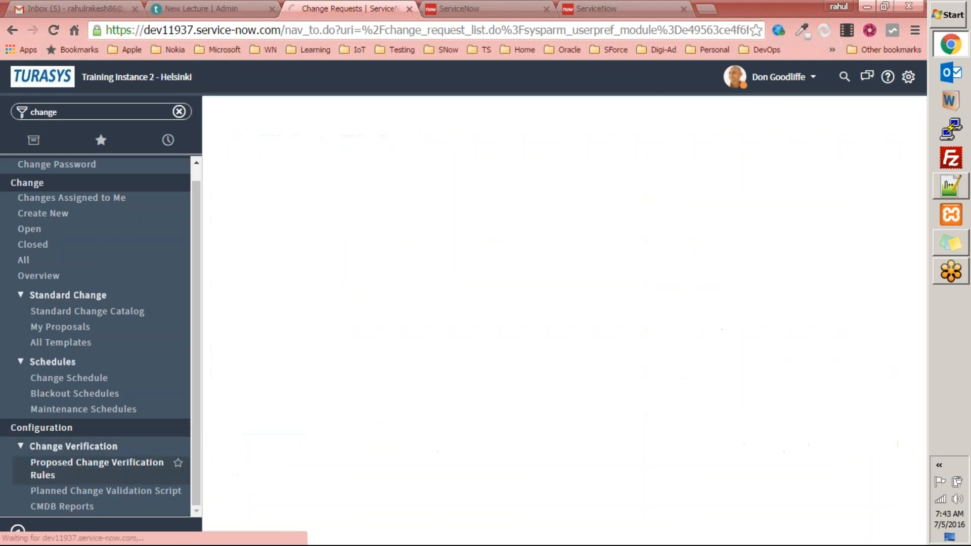
pyautogui.scroll(1, 151, 354)
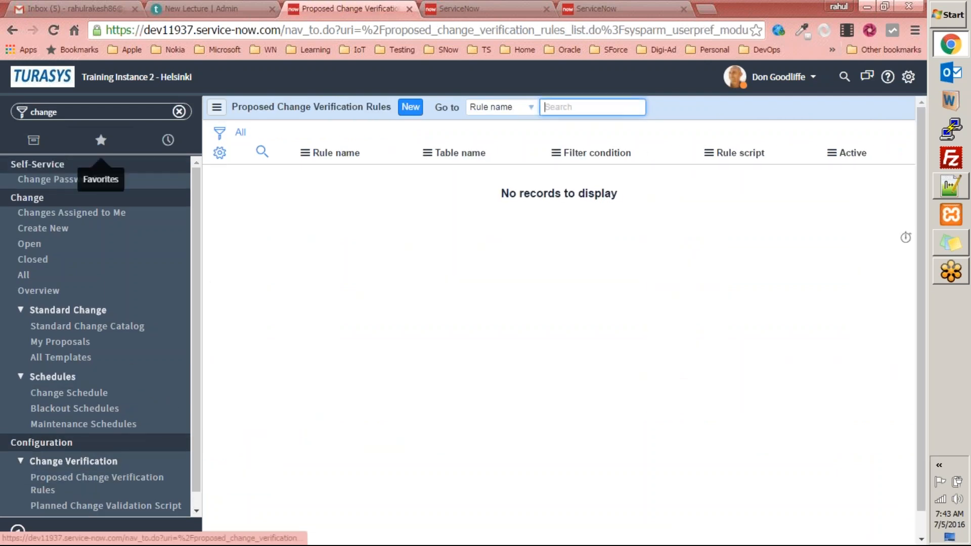
# Filter the navigator by "task" and open the Service Catalog's open Tasks list
pyautogui.click(104, 111)
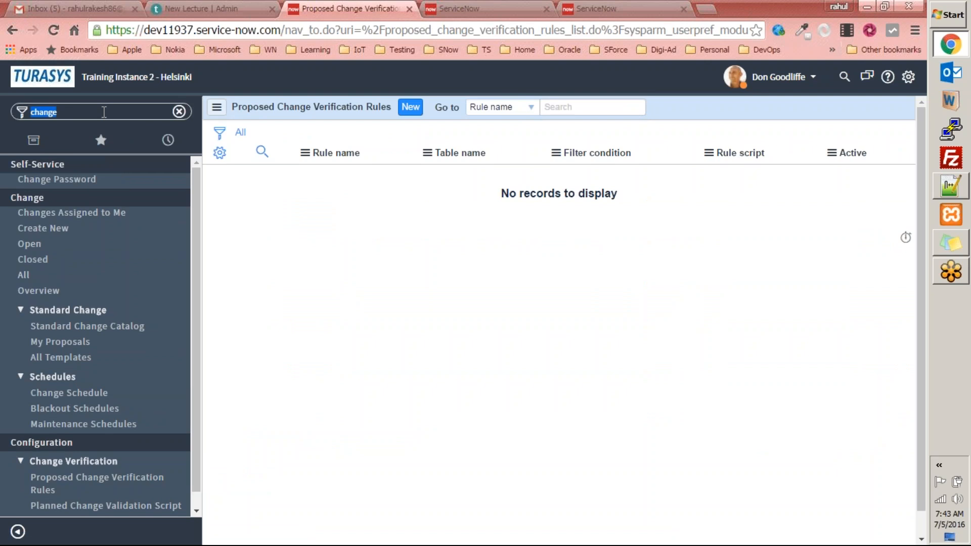
pyautogui.write('ch')
pyautogui.press('BackSpace')
pyautogui.write('task')
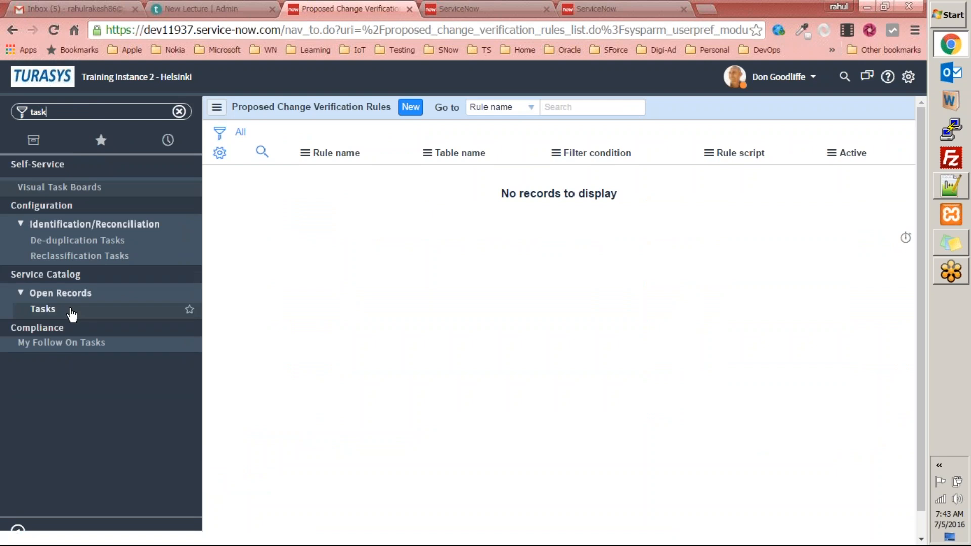
pyautogui.click(43, 309)
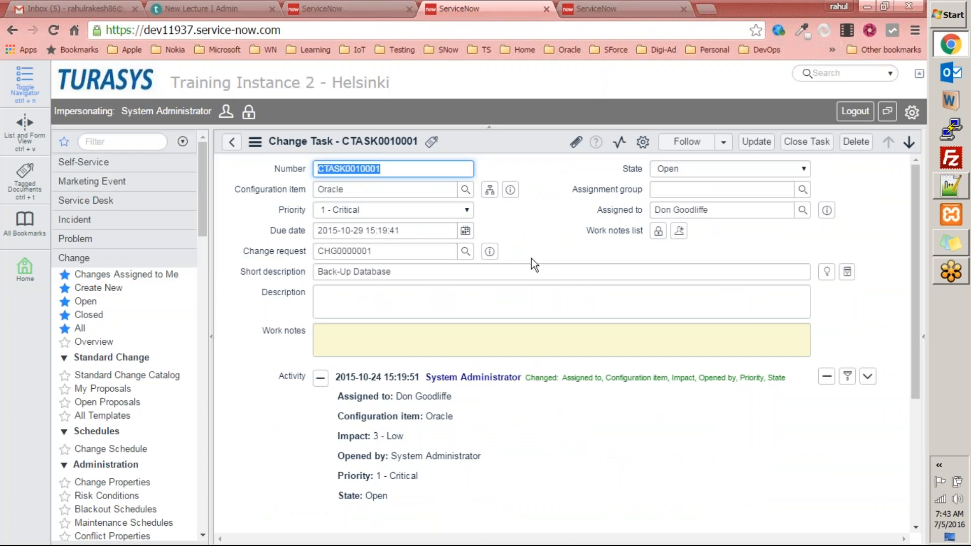
# In the administrator's tab, reopen CHG0000001 from the list of all changes and select the number of its Back-Up Database change task
pyautogui.scroll(-4, 503, 347)
pyautogui.scroll(4, 561, 333)
pyautogui.click(232, 143)
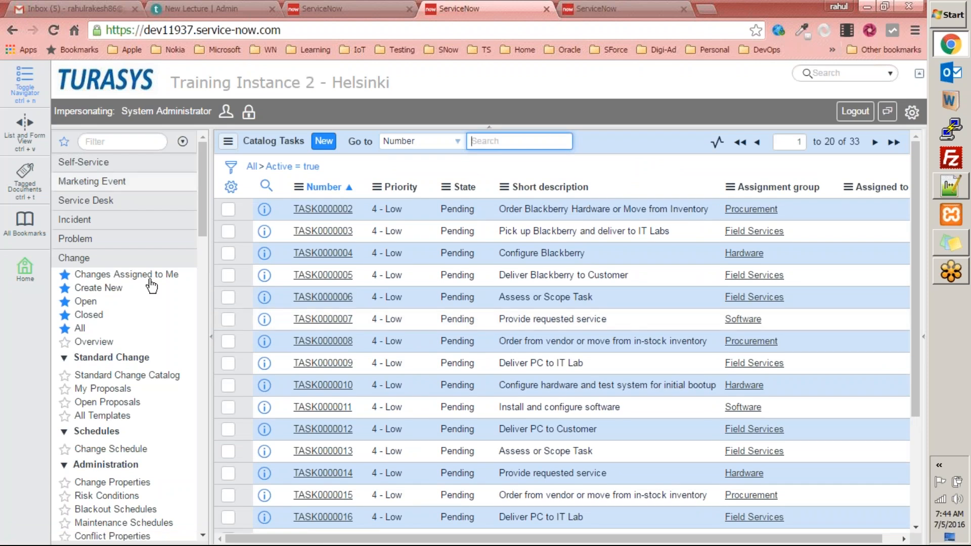
pyautogui.click(81, 328)
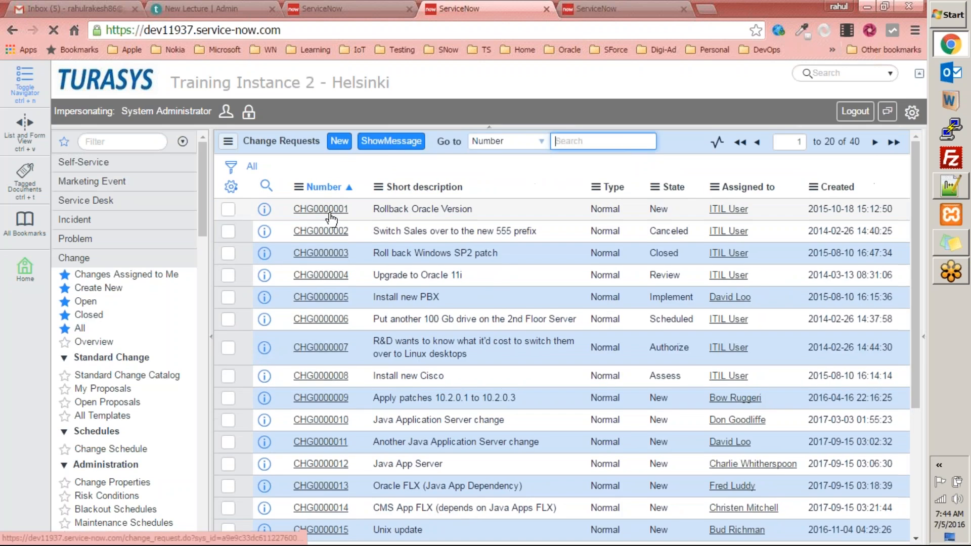
pyautogui.click(336, 209)
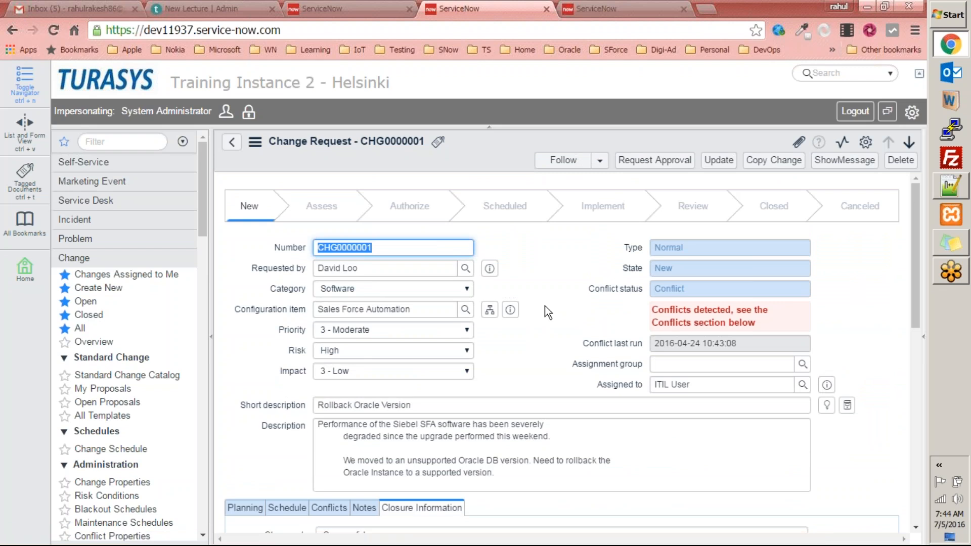
pyautogui.click(586, 372)
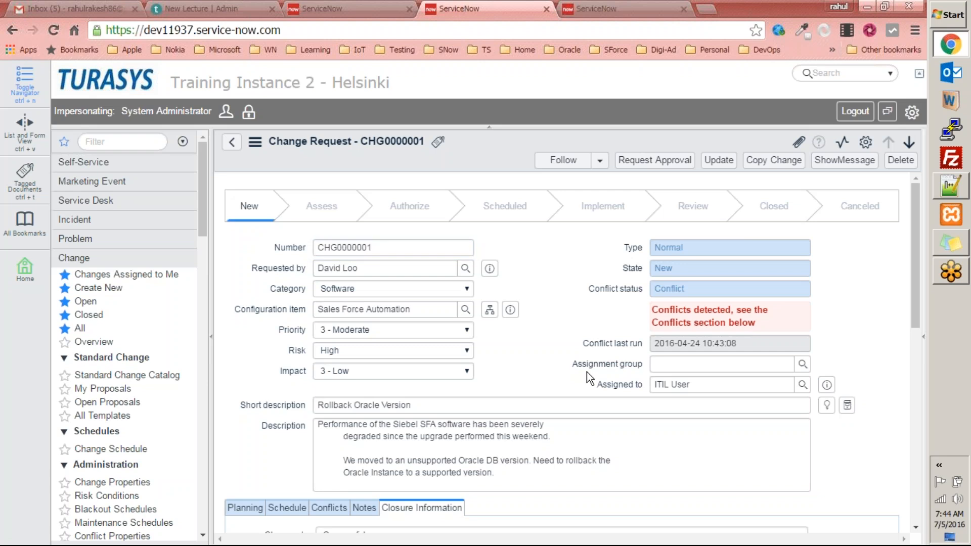
pyautogui.scroll(-4, 587, 372)
pyautogui.scroll(-5, 548, 382)
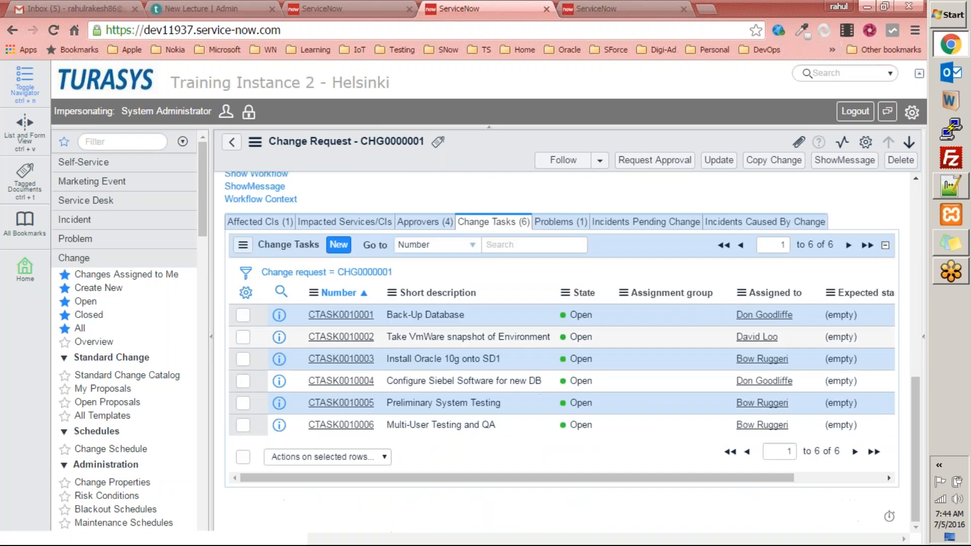
pyautogui.doubleClick(351, 315)
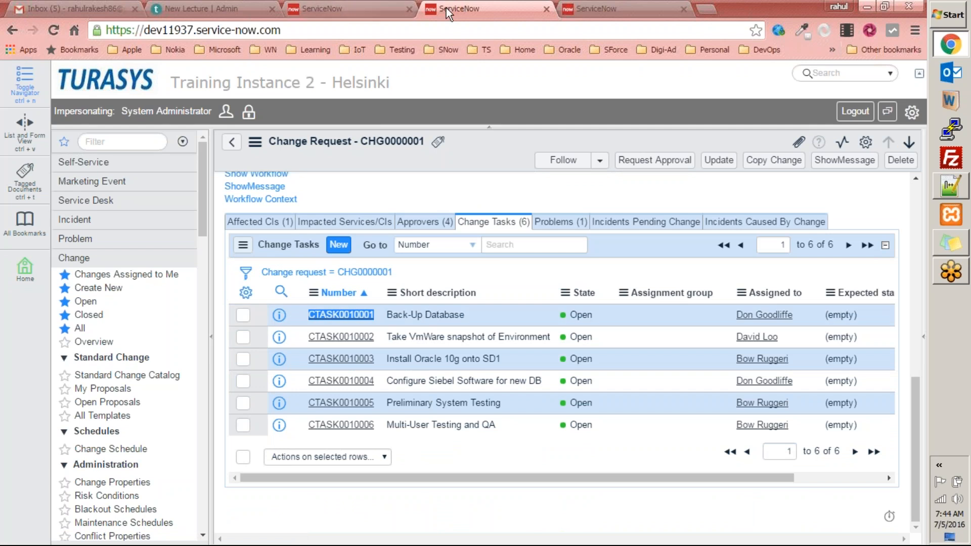
# Back in the first ServiceNow tab, open the change task table directly from the navigator filter with "change_task.list"
pyautogui.hotkey('ctrl', 'shift', 'Tab')
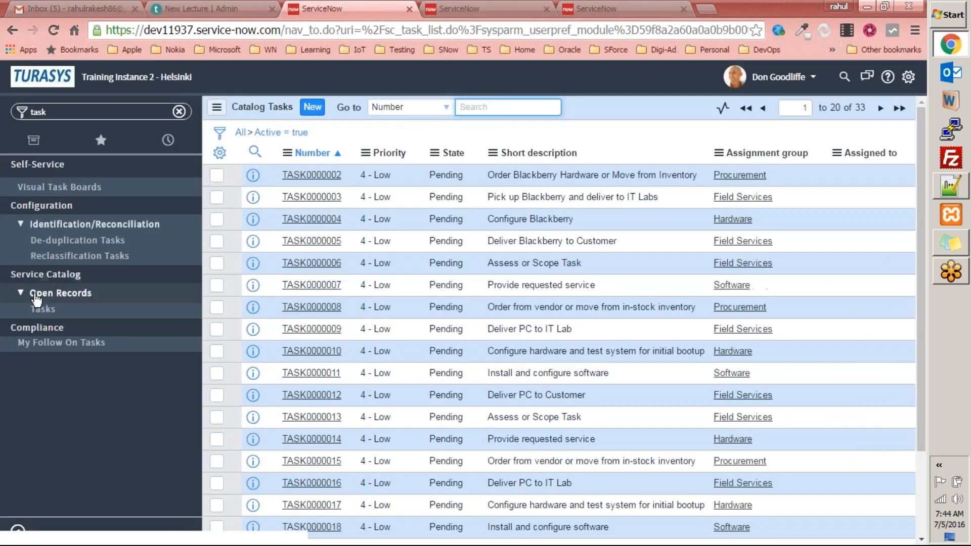
pyautogui.scroll(-1, 298, 299)
pyautogui.scroll(-2, 298, 304)
pyautogui.scroll(3, 298, 305)
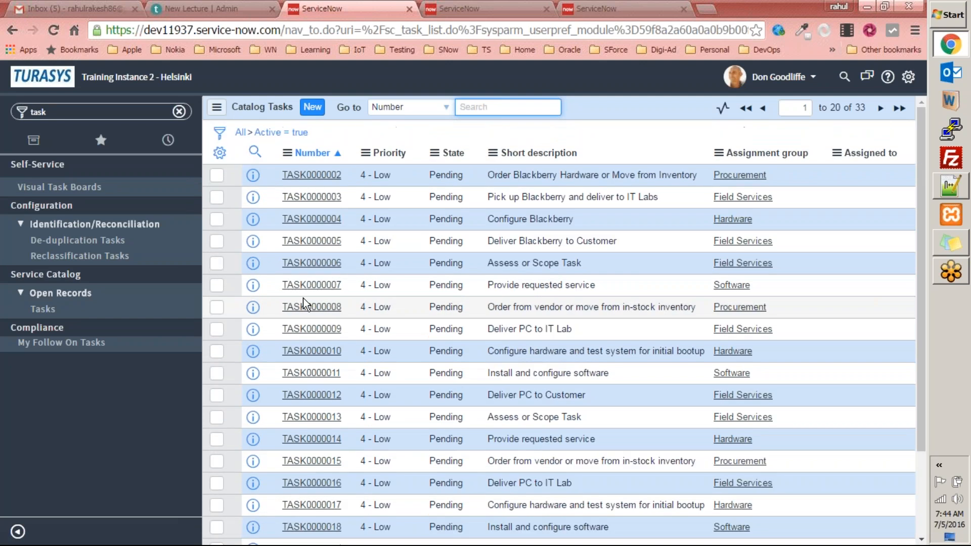
pyautogui.doubleClick(87, 108)
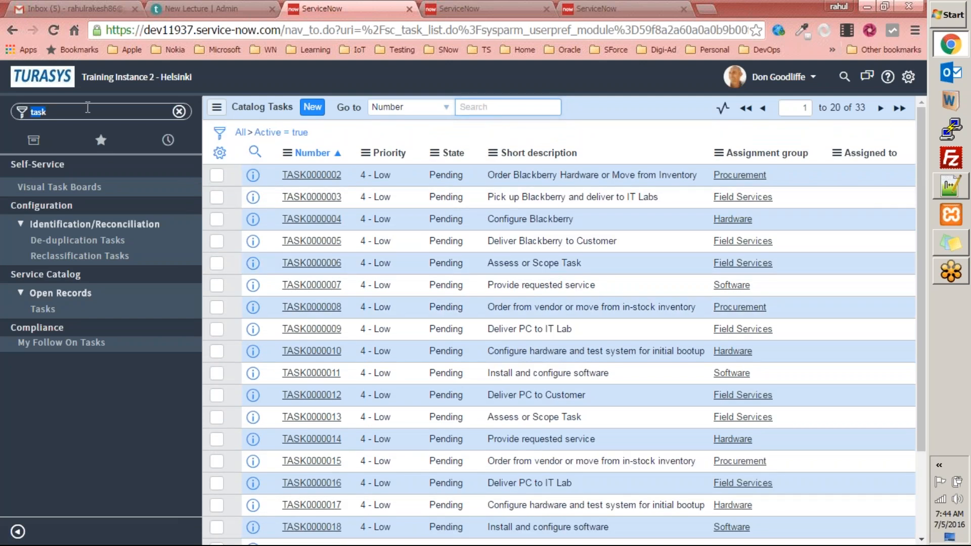
pyautogui.write('change')
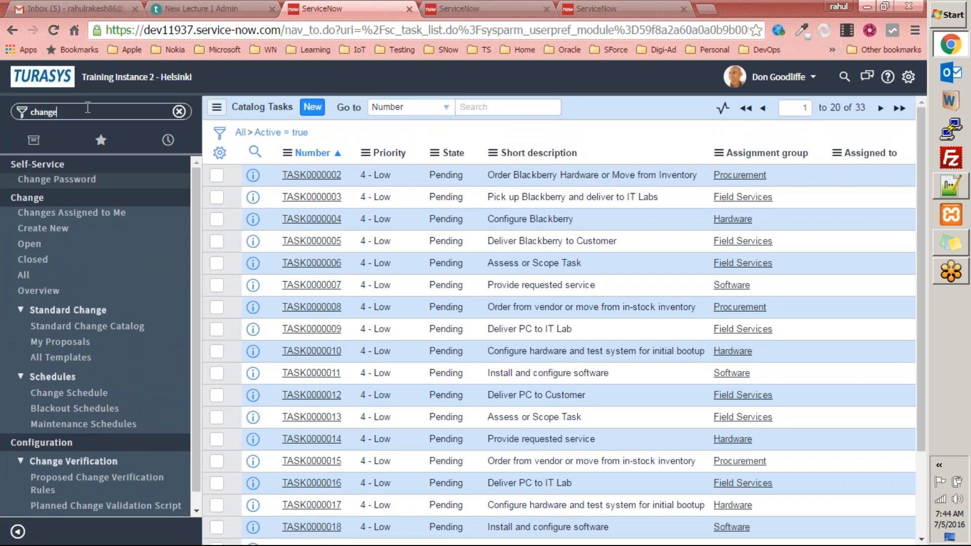
pyautogui.write('_')
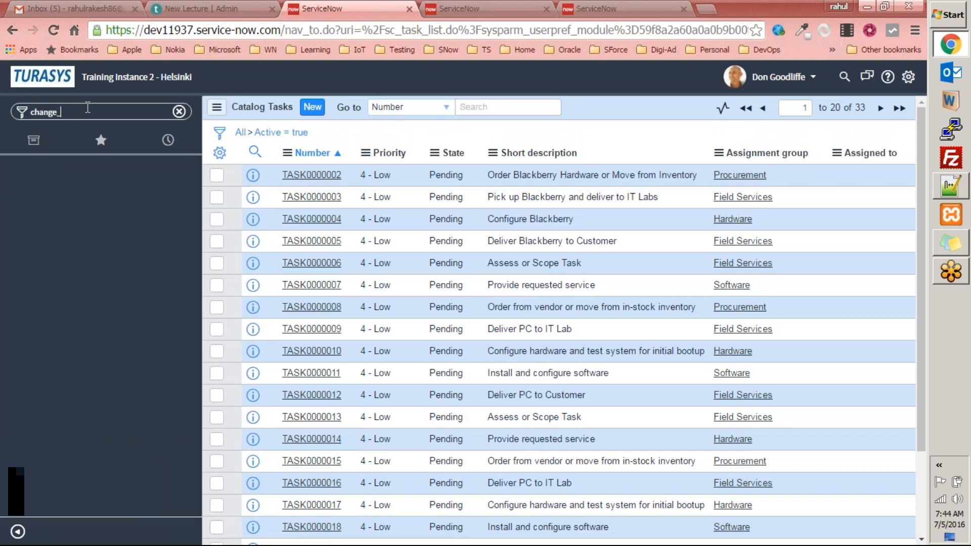
pyautogui.write('task.list')
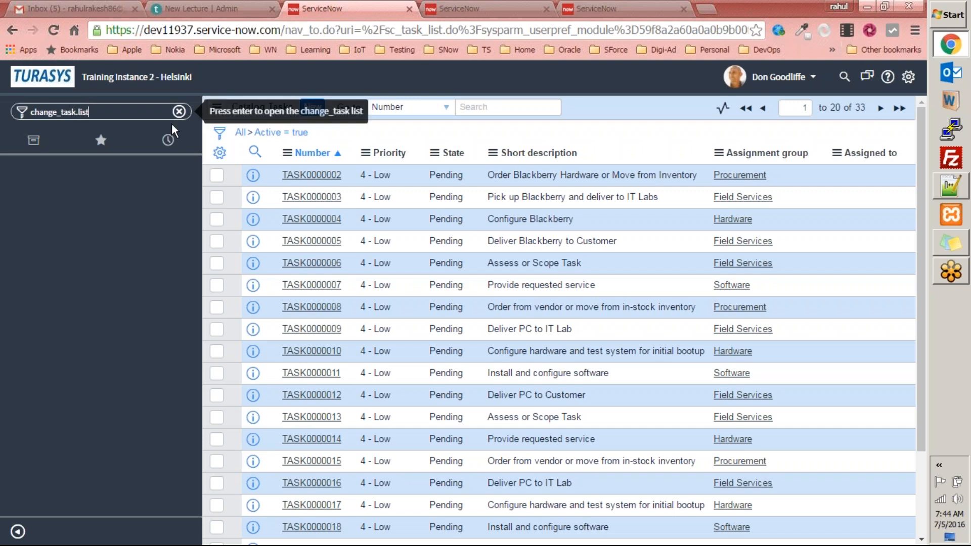
pyautogui.press('Return')
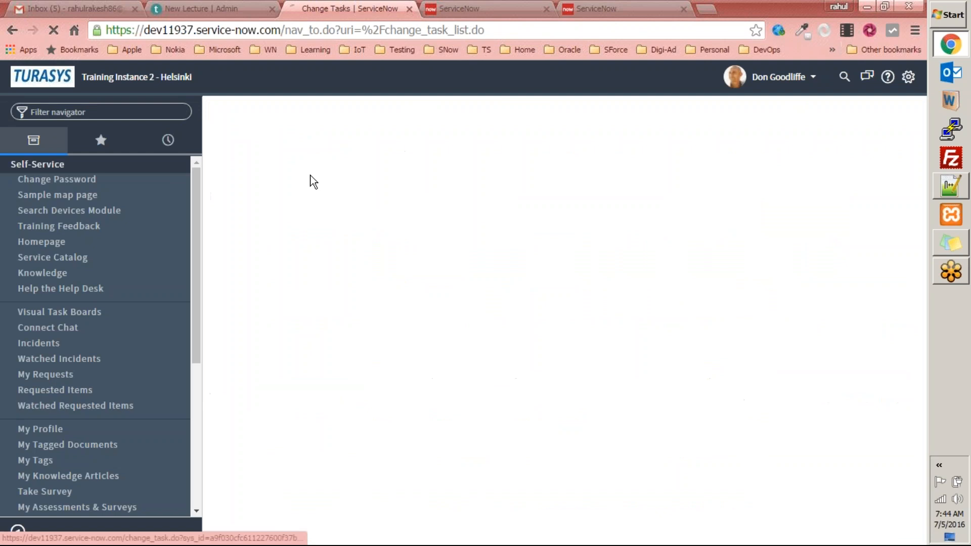
# Open the Back-Up Database change task CTASK0010001, enter "asdfasdf" as a note and close the task
pyautogui.click(363, 270)
pyautogui.write('asdfasdf')
pyautogui.scroll(-3, 397, 398)
pyautogui.click(286, 345)
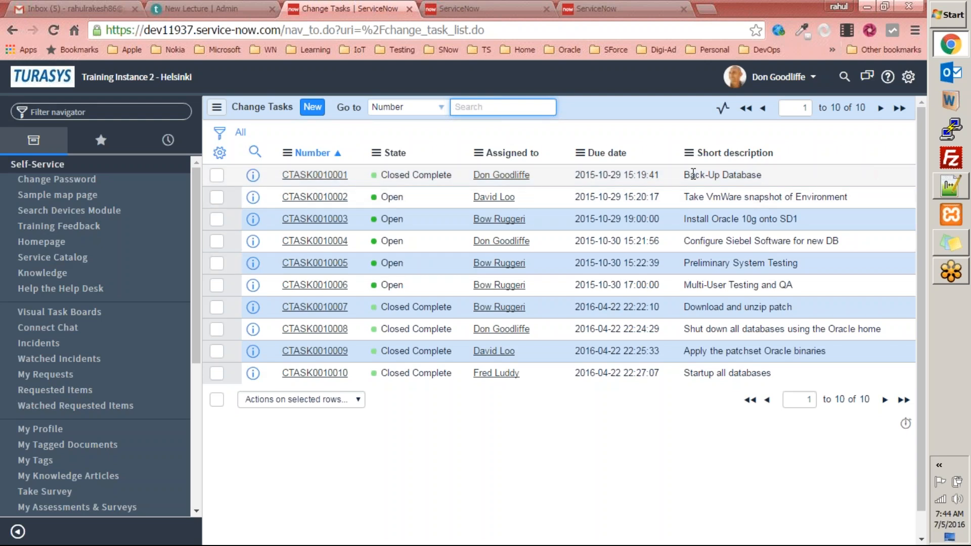
# In the administrator's tab, reload change request CHG0000001 and check the states of its Back-Up Database and VmWare snapshot change tasks
pyautogui.click(455, 107)
pyautogui.hotkey('ctrl', 'Tab')
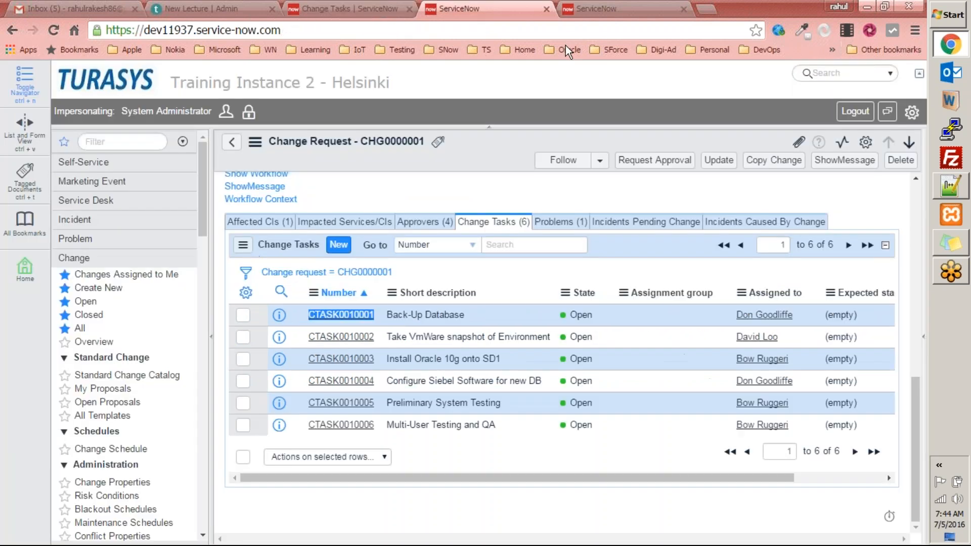
pyautogui.scroll(10, 472, 293)
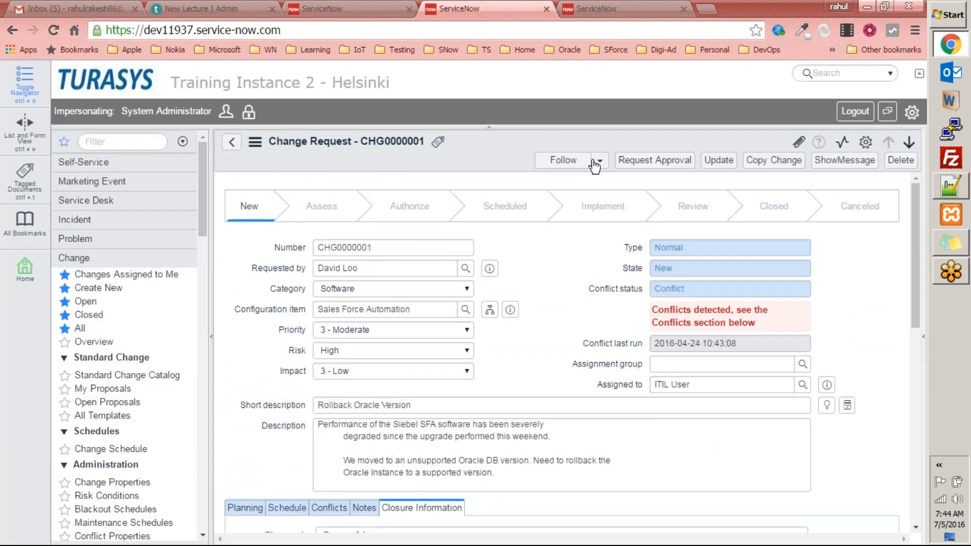
pyautogui.rightClick(474, 152)
pyautogui.click(572, 483)
pyautogui.scroll(-2, 579, 474)
pyautogui.scroll(-5, 572, 347)
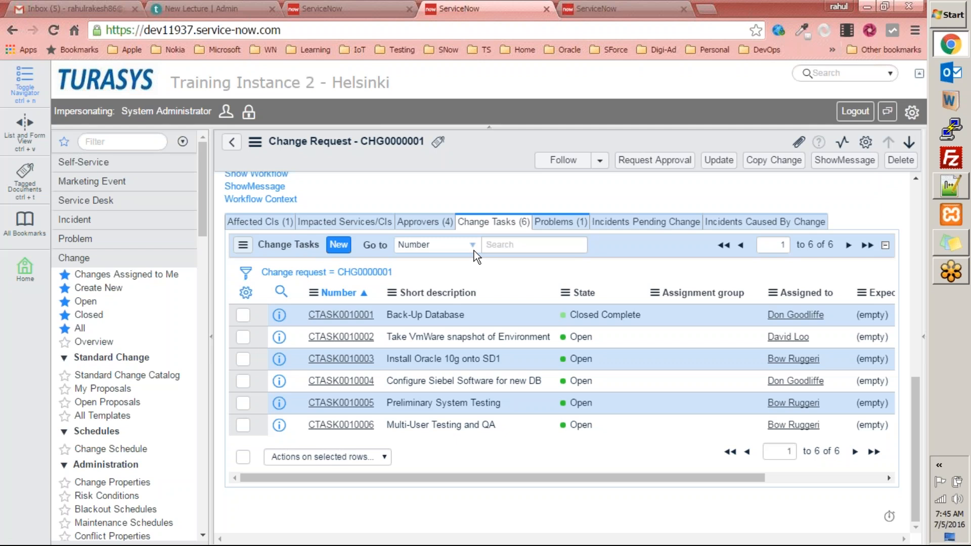
pyautogui.click(850, 356)
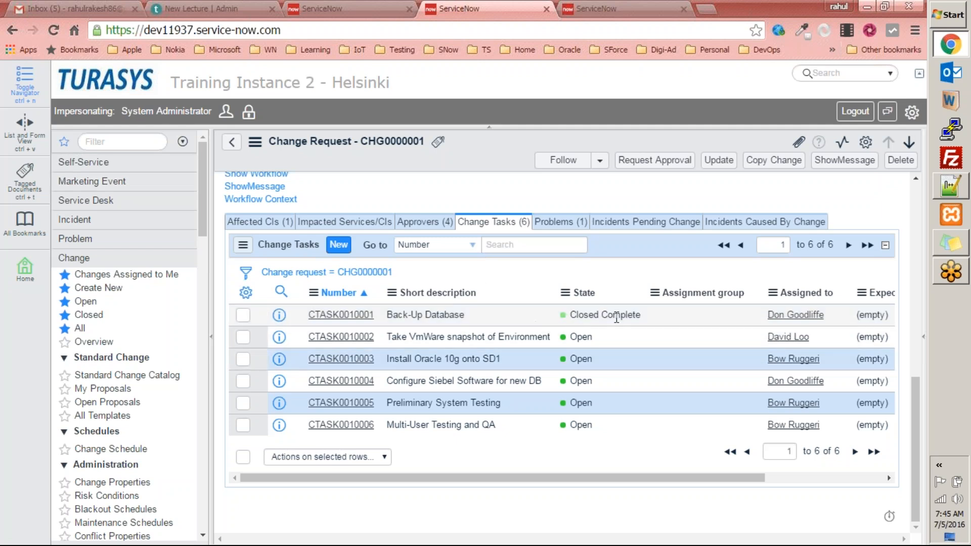
pyautogui.moveTo(601, 317); pyautogui.dragTo(563, 317)
pyautogui.moveTo(377, 338); pyautogui.dragTo(307, 337)
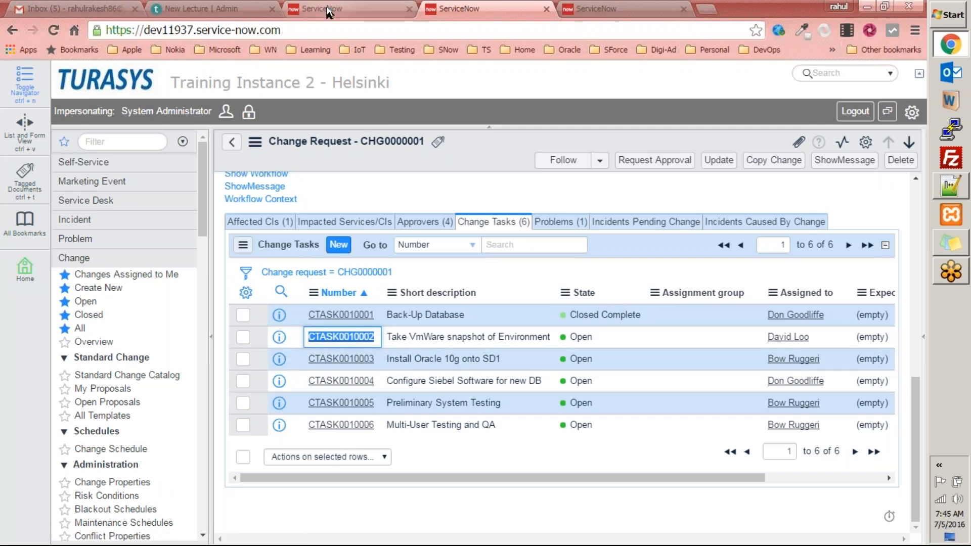
# Review the change request's overall state against its change tasks and reload the CHG0000001 form once more
pyautogui.scroll(8, 808, 412)
pyautogui.scroll(-7, 610, 346)
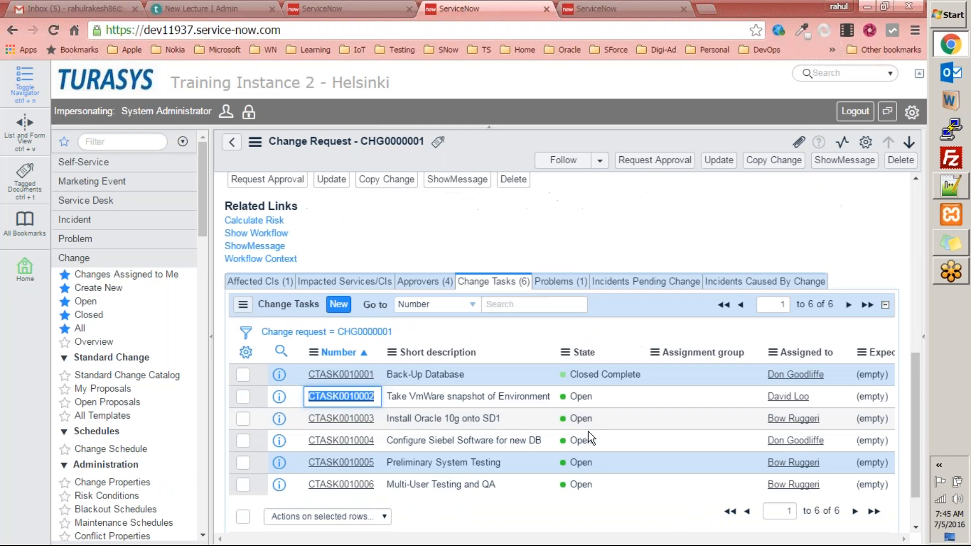
pyautogui.scroll(7, 609, 393)
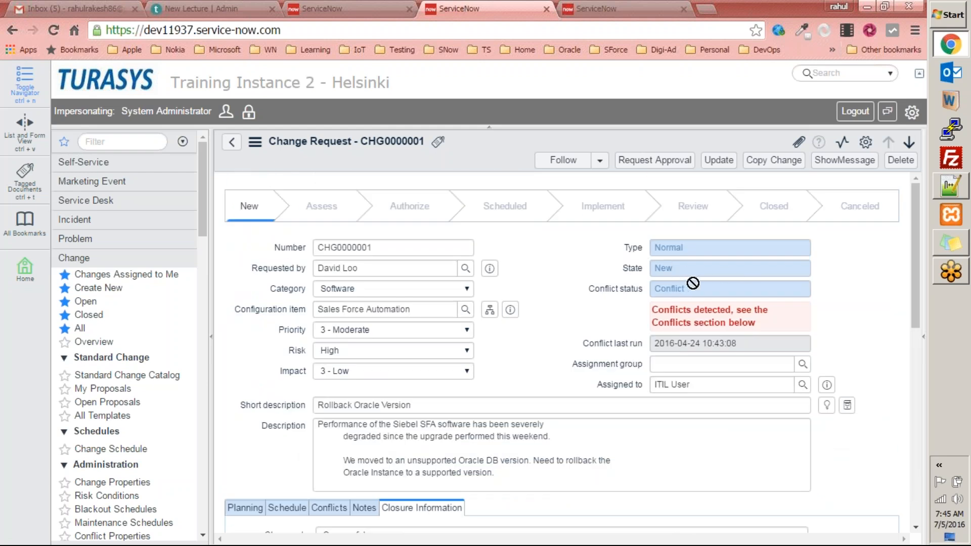
pyautogui.rightClick(523, 146)
pyautogui.click(578, 466)
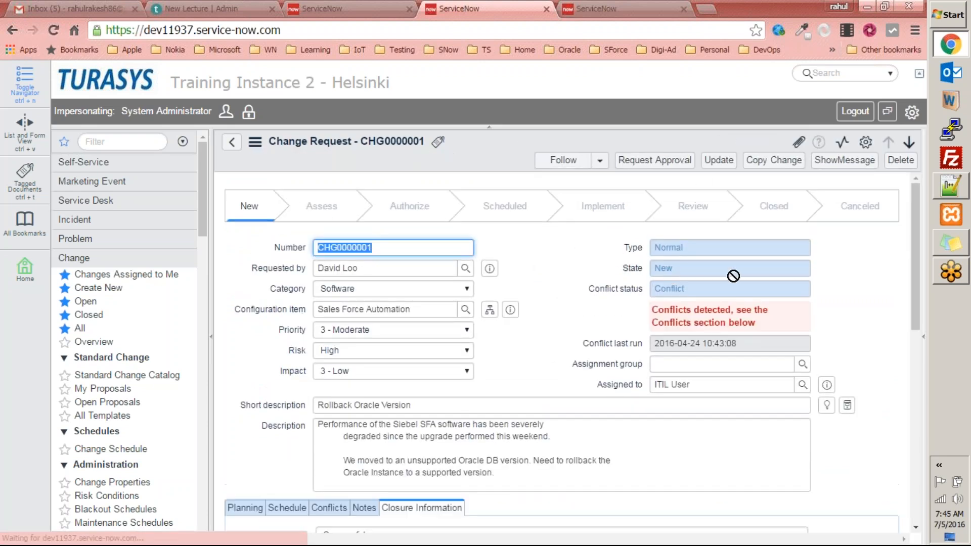
# Back in the first ServiceNow tab, open and close change tasks CTASK0010002 and CTASK0010003 from the Change Tasks list
pyautogui.click(308, 9)
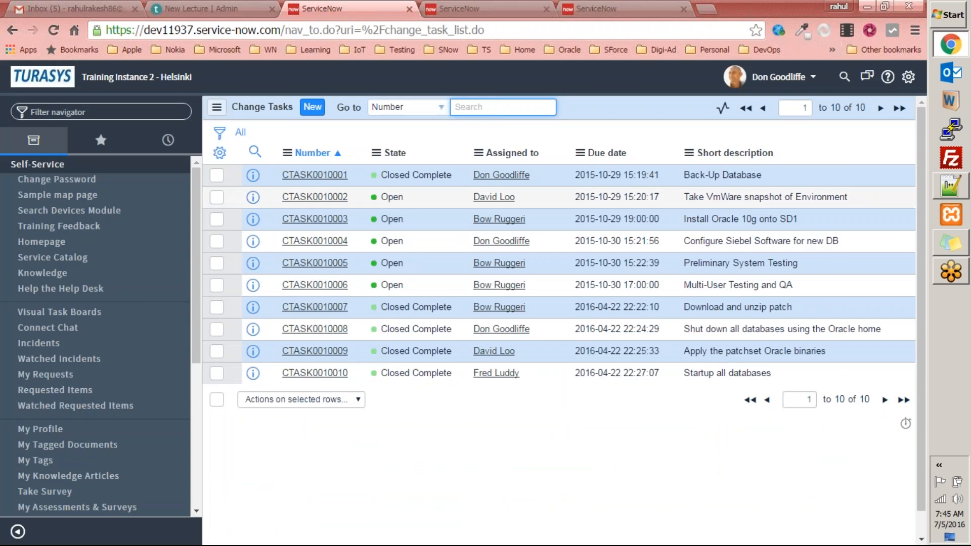
pyautogui.click(334, 197)
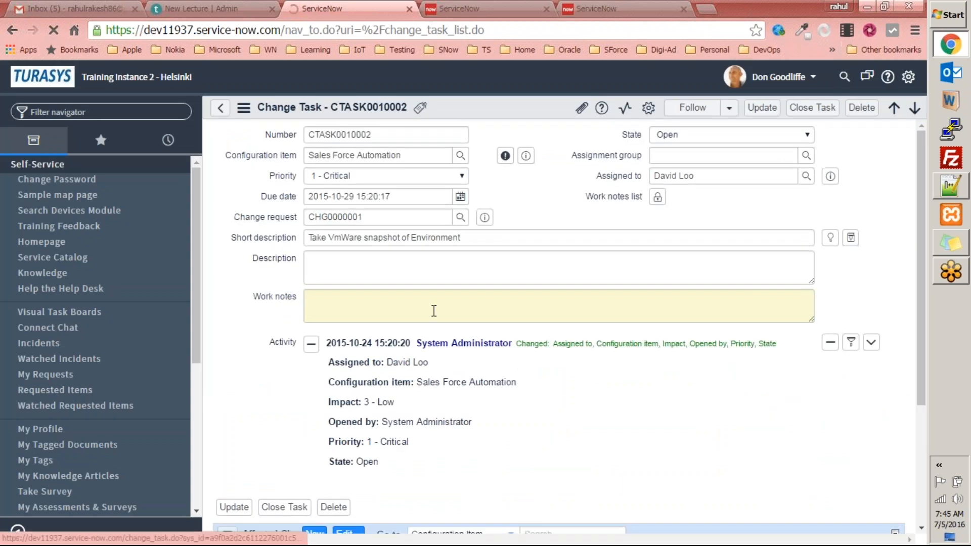
pyautogui.scroll(-4, 503, 310)
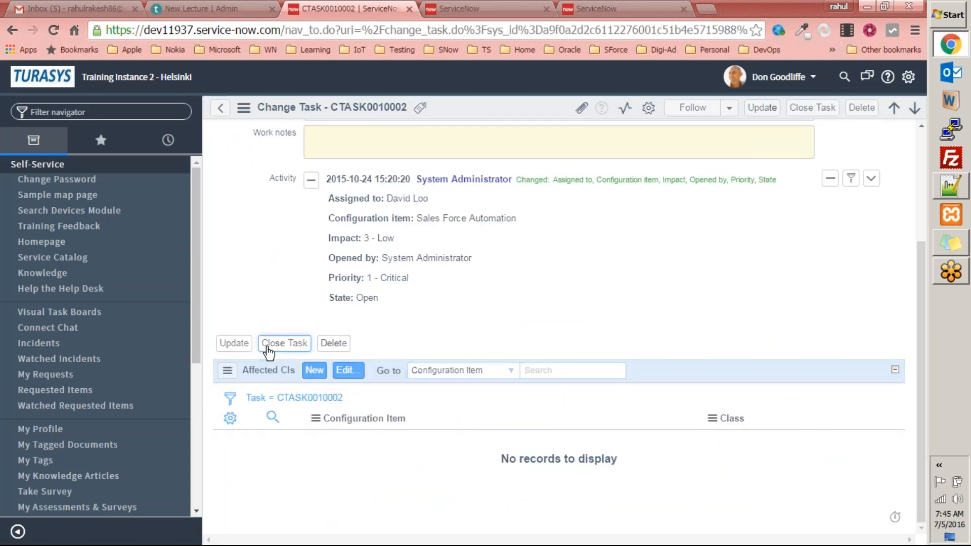
pyautogui.click(266, 349)
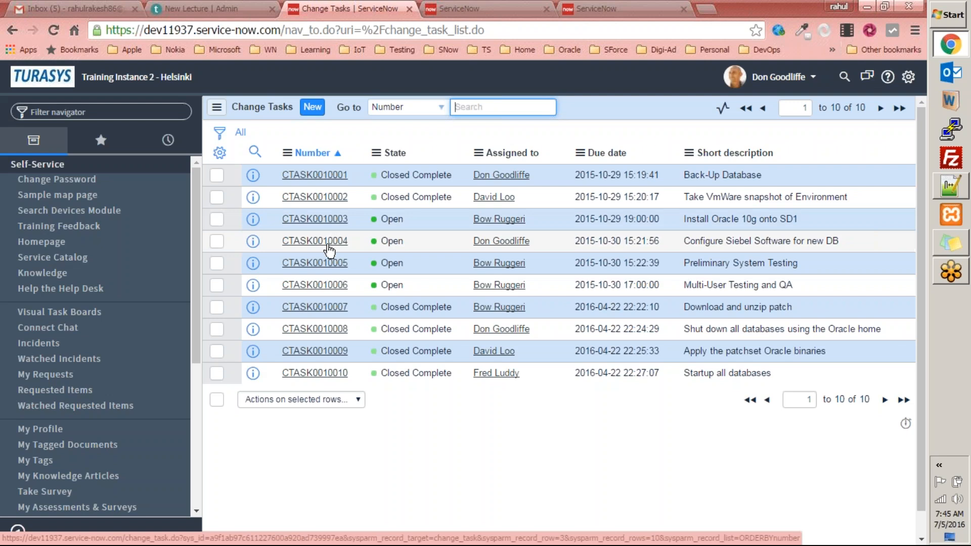
pyautogui.click(323, 219)
pyautogui.scroll(-3, 505, 304)
pyautogui.click(284, 358)
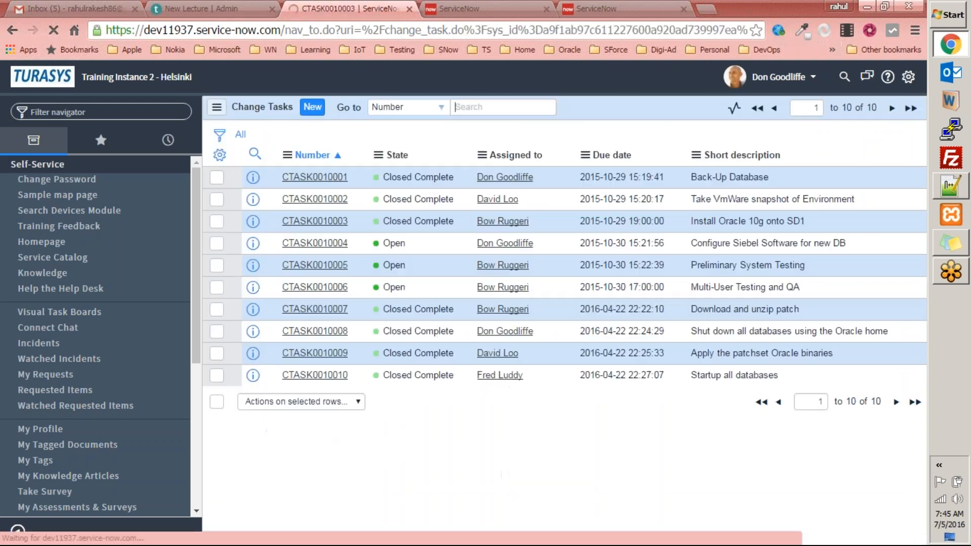
# Open and close the remaining change tasks CTASK0010004, CTASK0010005 and CTASK0010006
pyautogui.click(312, 243)
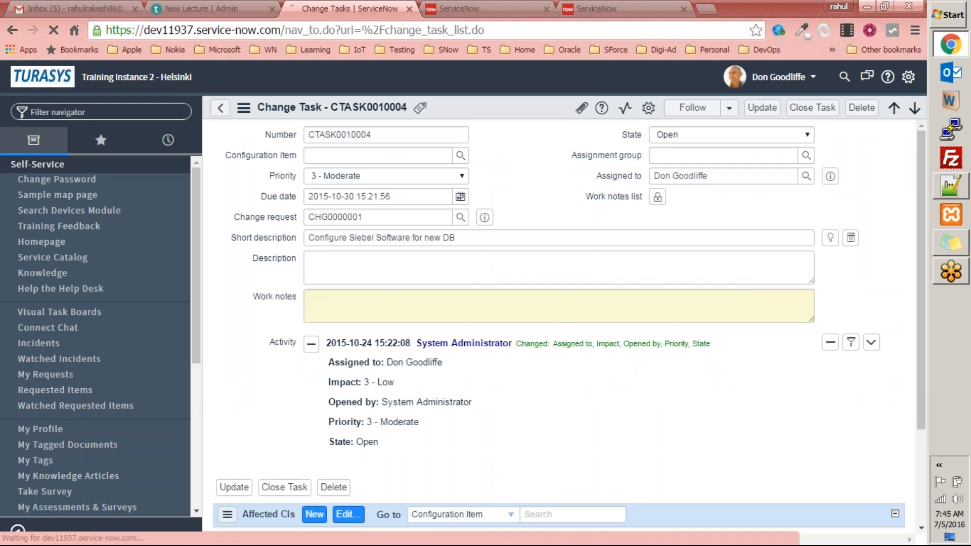
pyautogui.click(286, 488)
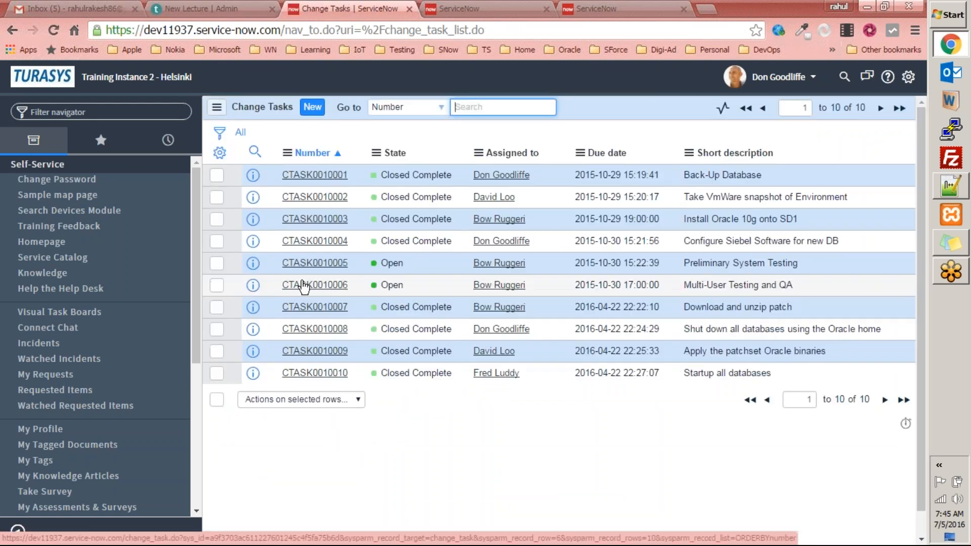
pyautogui.click(286, 488)
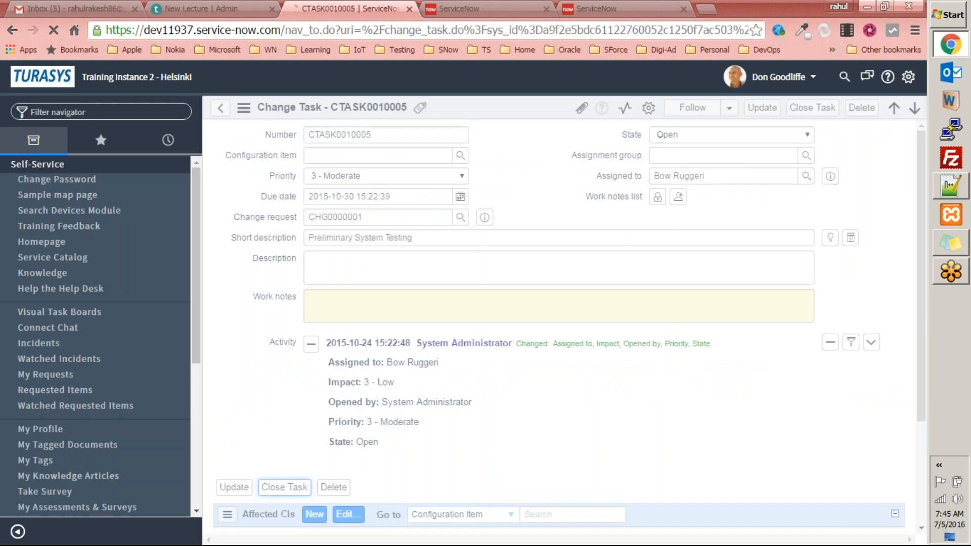
pyautogui.click(315, 285)
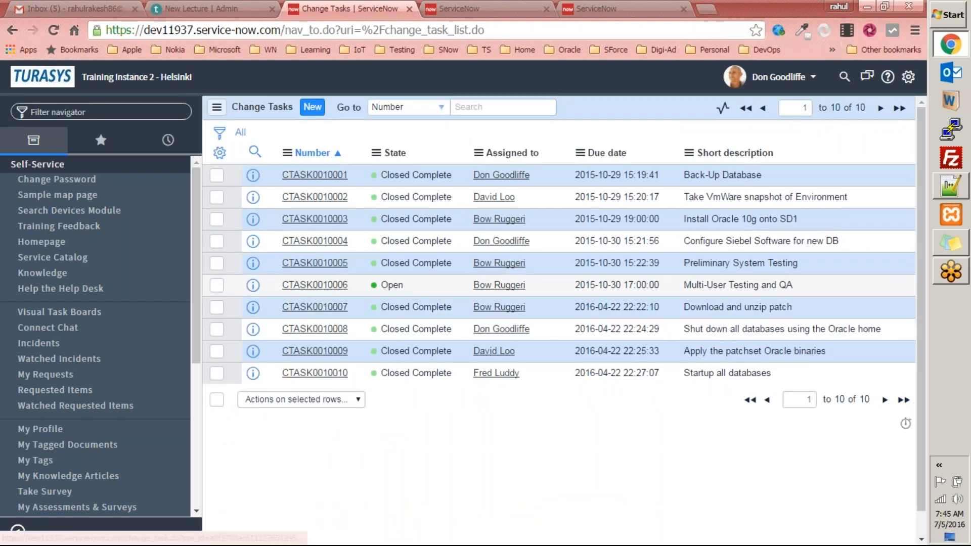
pyautogui.click(284, 507)
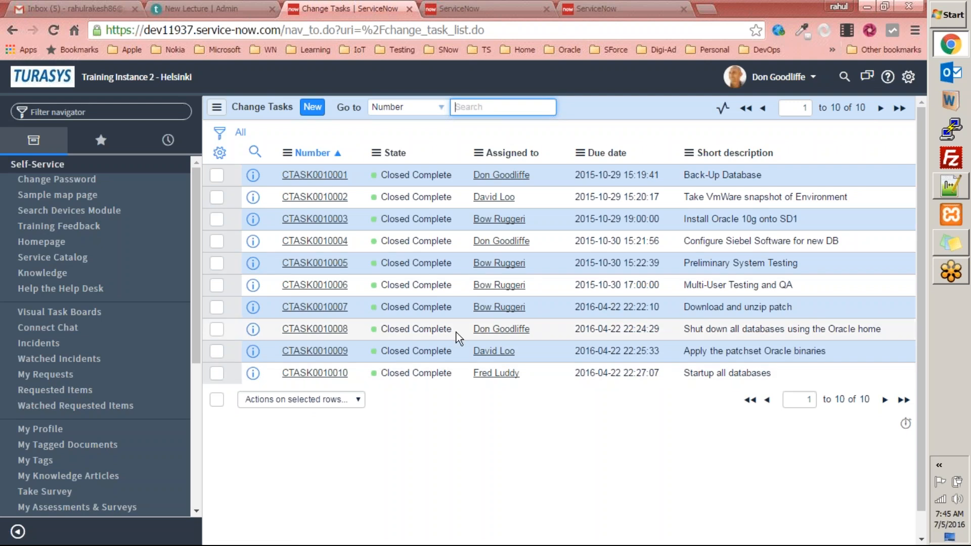
# Return to the administrator's tab, reload CHG0000001 and check the states of all its change tasks
pyautogui.hotkey('ctrl', 'Tab')
pyautogui.click(566, 274)
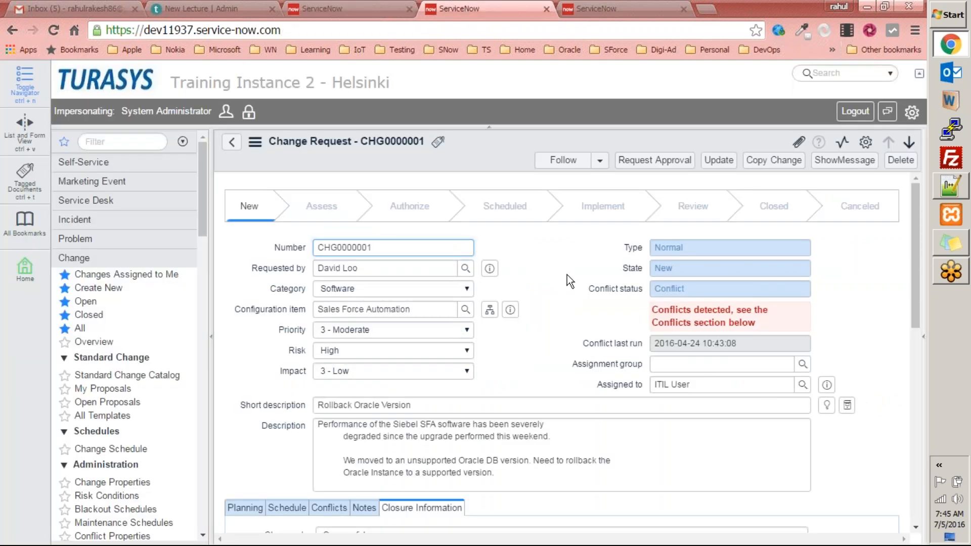
pyautogui.rightClick(479, 154)
pyautogui.click(545, 483)
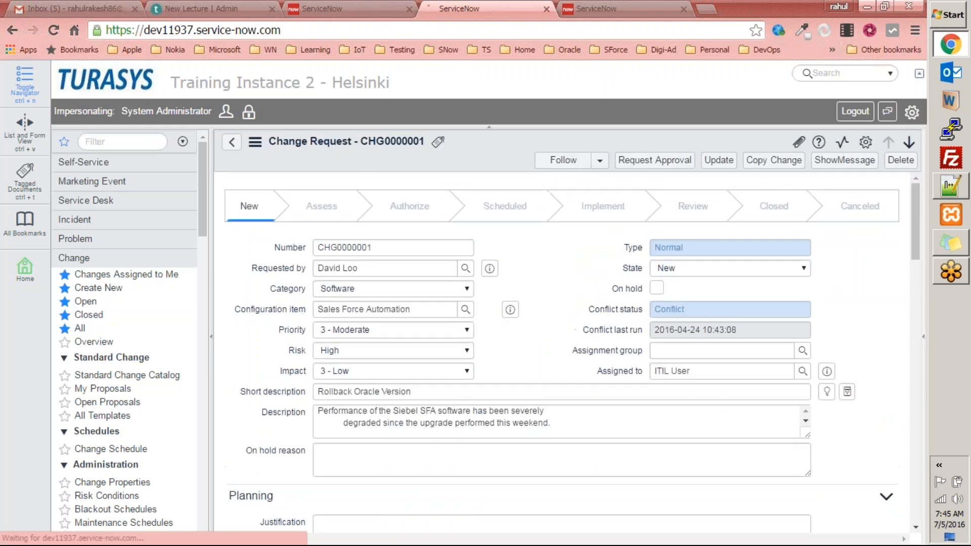
pyautogui.scroll(-8, 561, 354)
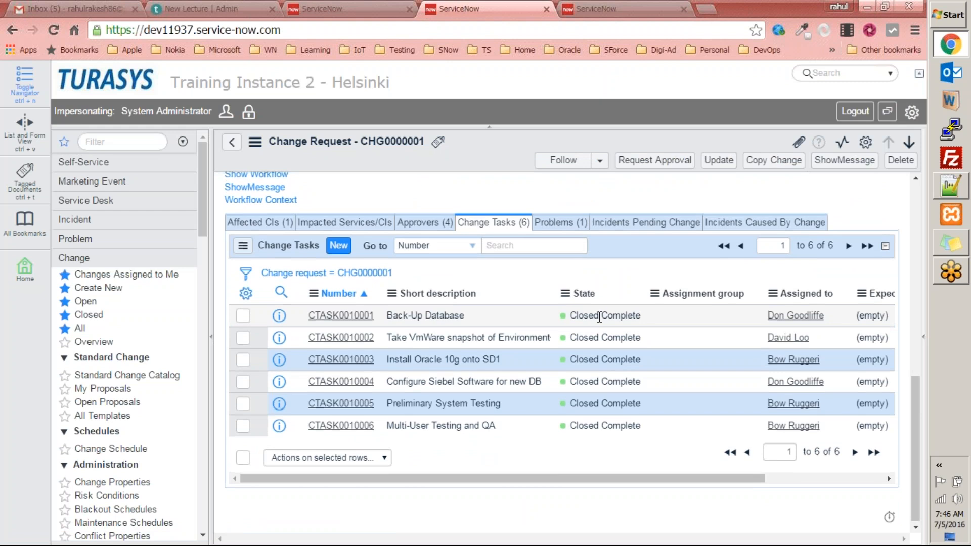
# Show the workflow of CHG0000001 and examine its activities, including the details of Begin and the "Change moves to Assess" wait condition
pyautogui.scroll(3, 603, 318)
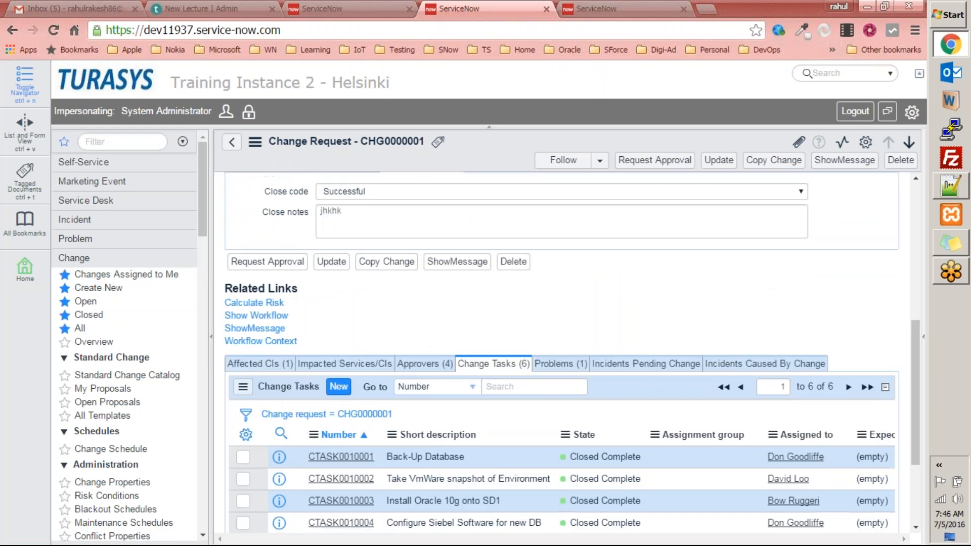
pyautogui.click(255, 319)
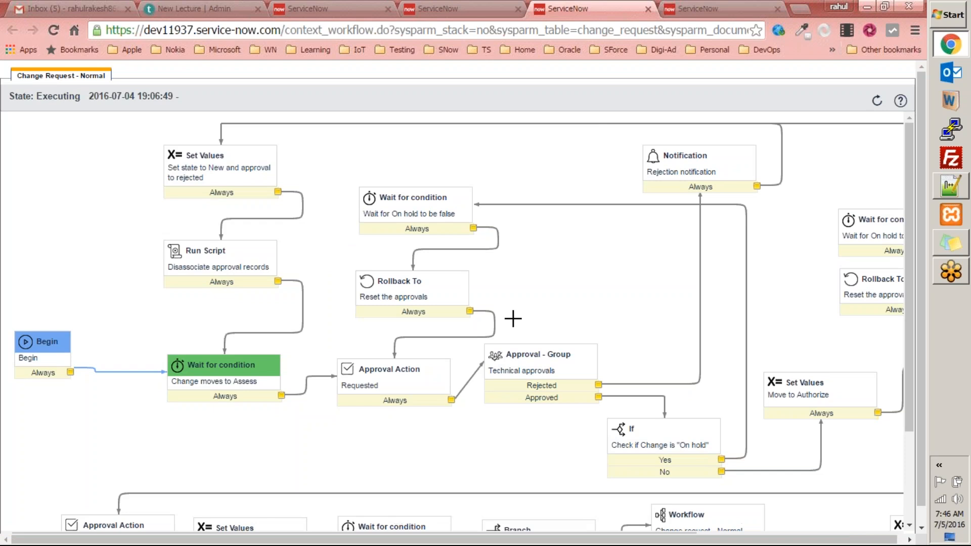
pyautogui.scroll(-3, 141, 371)
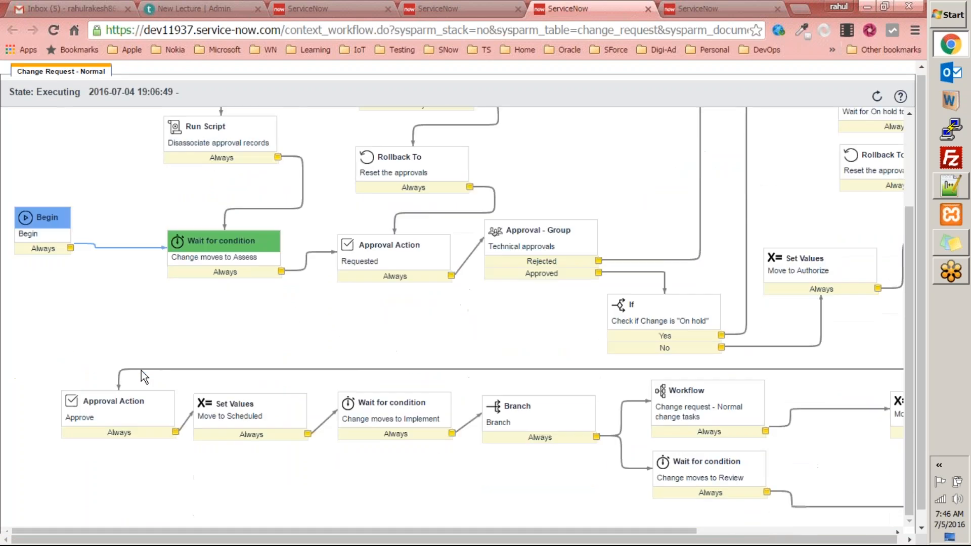
pyautogui.scroll(3, 98, 338)
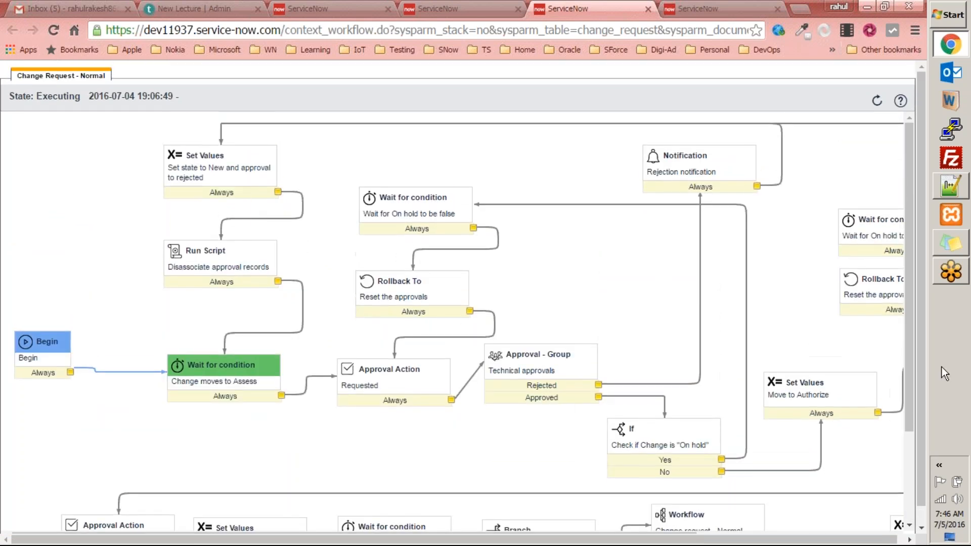
pyautogui.moveTo(381, 541); pyautogui.dragTo(596, 545)
pyautogui.moveTo(51, 358)
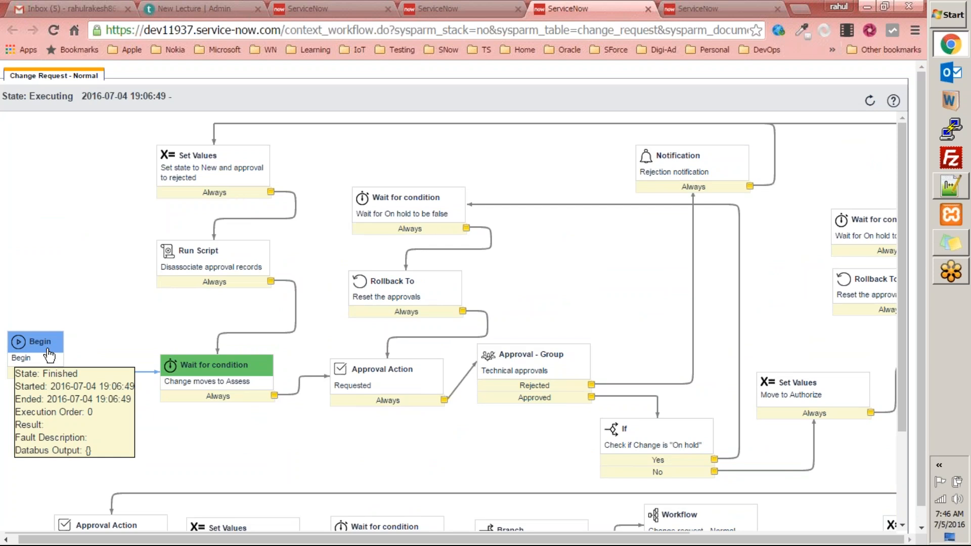
pyautogui.moveTo(192, 377)
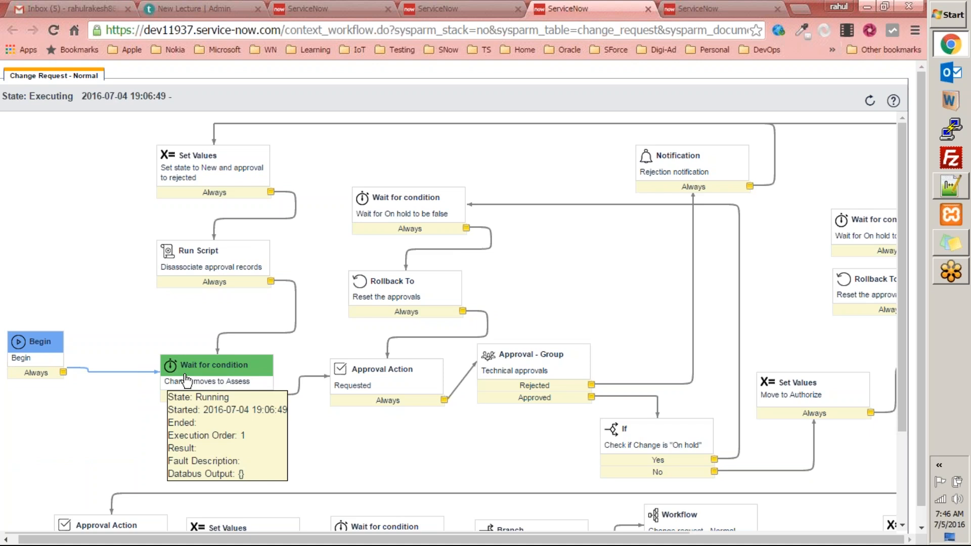
pyautogui.scroll(-4, 262, 393)
pyautogui.scroll(3, 258, 405)
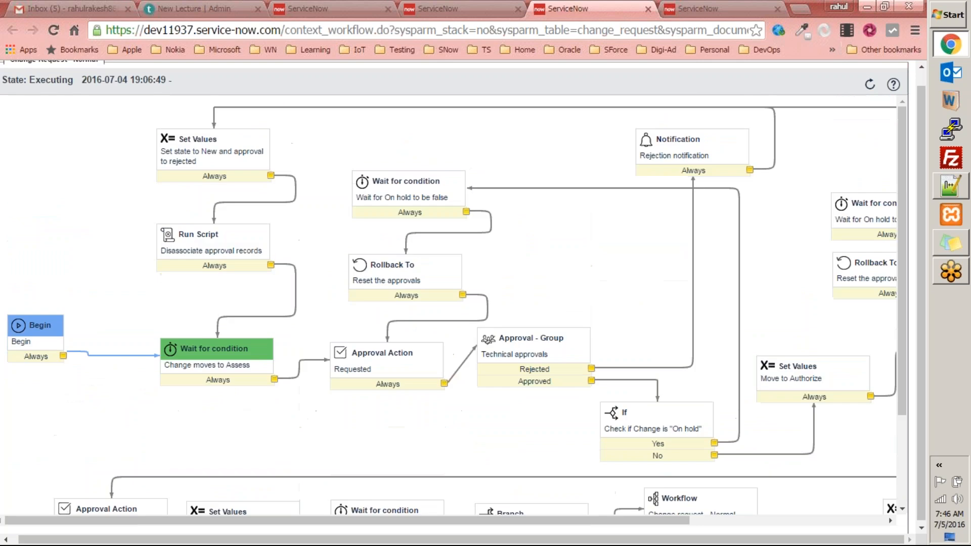
pyautogui.scroll(1, 228, 384)
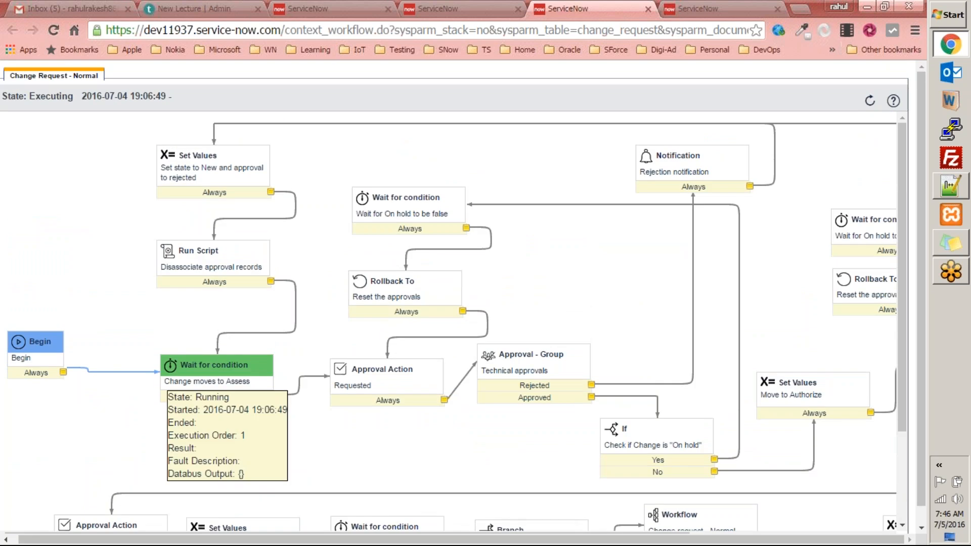
# Return to the CHG0000001 form and review its state, change tasks and closure information, including the close code options
pyautogui.click(445, 9)
pyautogui.scroll(-3, 417, 426)
pyautogui.scroll(8, 416, 427)
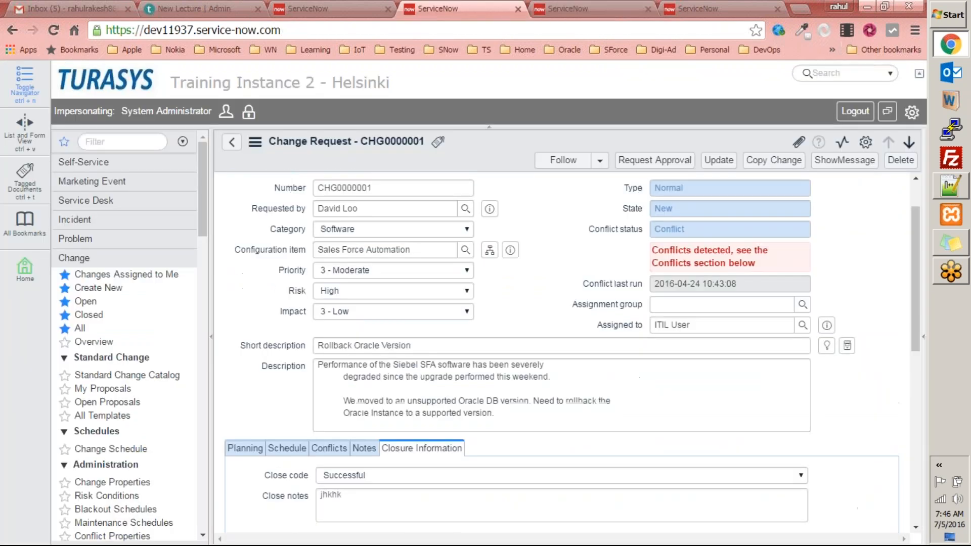
pyautogui.scroll(2, 263, 406)
pyautogui.scroll(-6, 527, 323)
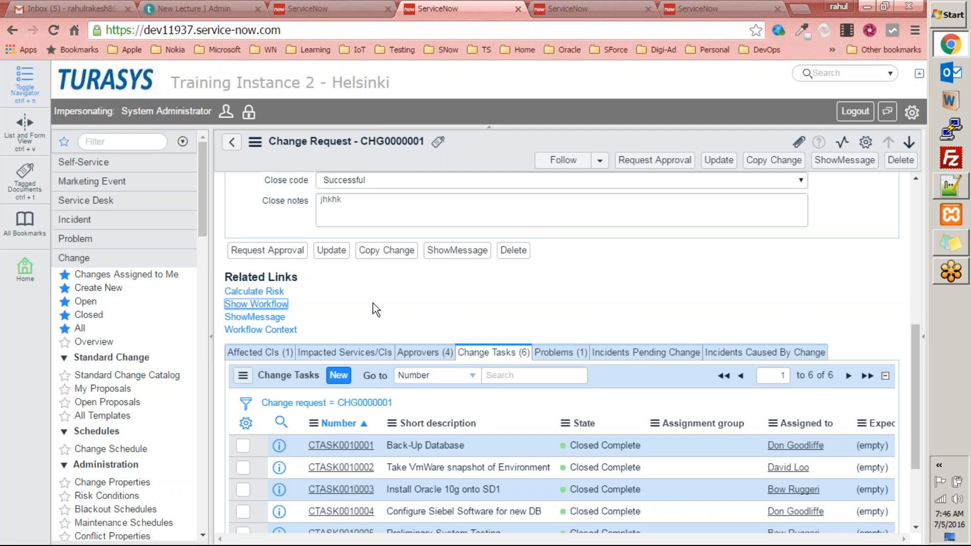
pyautogui.scroll(3, 367, 314)
pyautogui.scroll(-5, 367, 313)
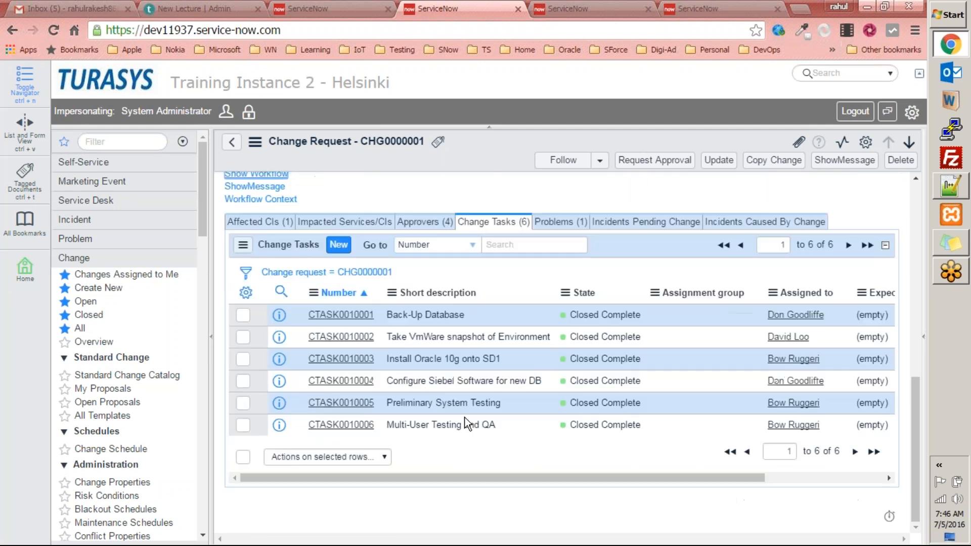
pyautogui.scroll(5, 561, 366)
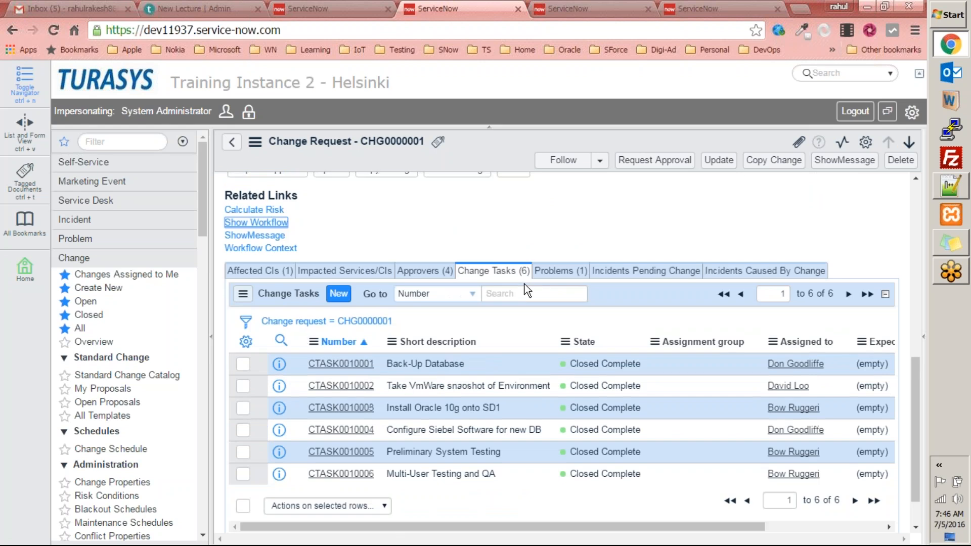
pyautogui.scroll(3, 434, 334)
pyautogui.scroll(-5, 430, 259)
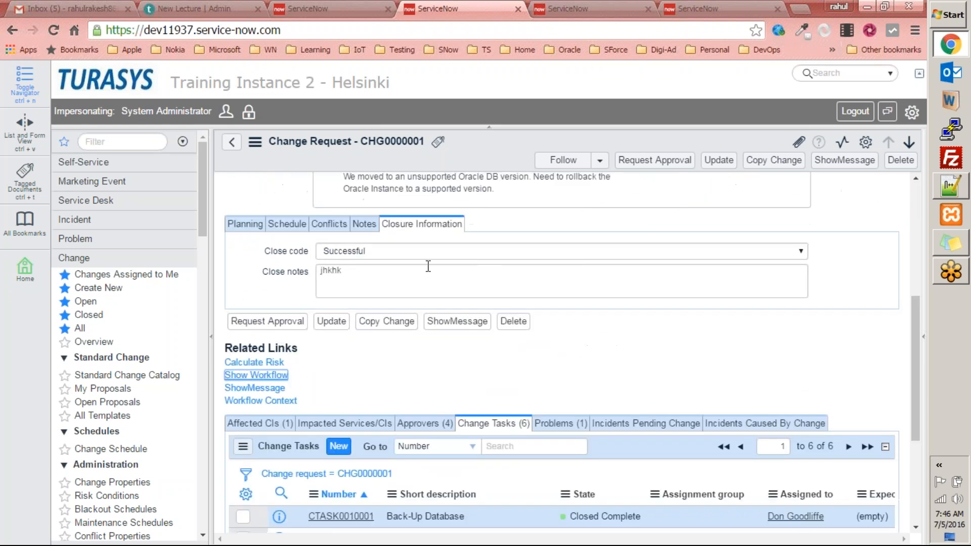
pyautogui.click(430, 254)
pyautogui.click(526, 340)
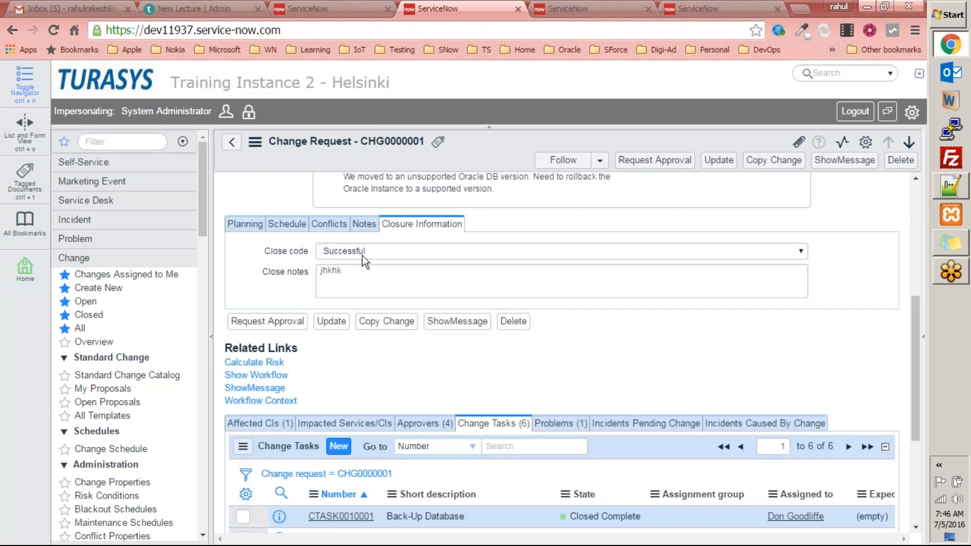
# Try to request approval for CHG0000001 with the close code Successful and its existing close notes
pyautogui.click(420, 287)
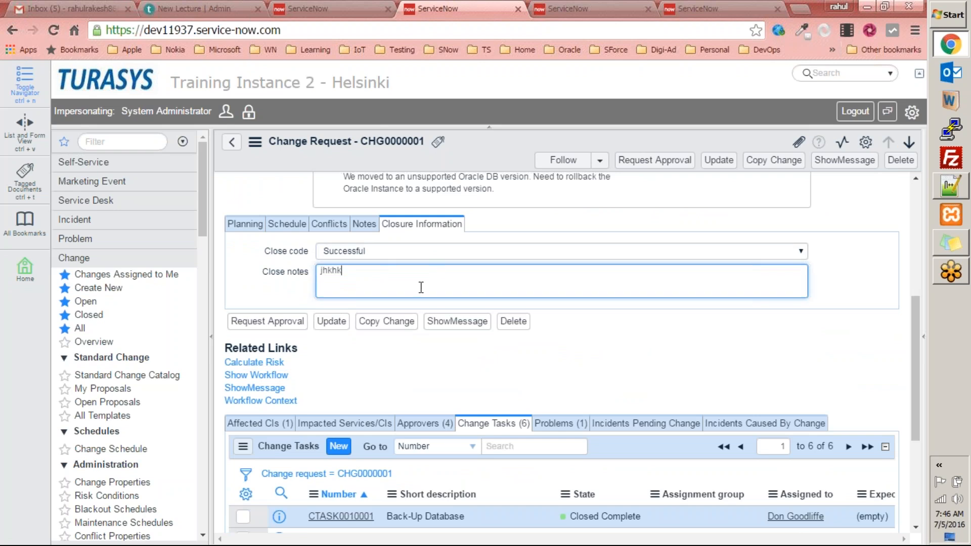
pyautogui.scroll(5, 421, 287)
pyautogui.scroll(-9, 420, 287)
pyautogui.scroll(5, 384, 296)
pyautogui.click(657, 167)
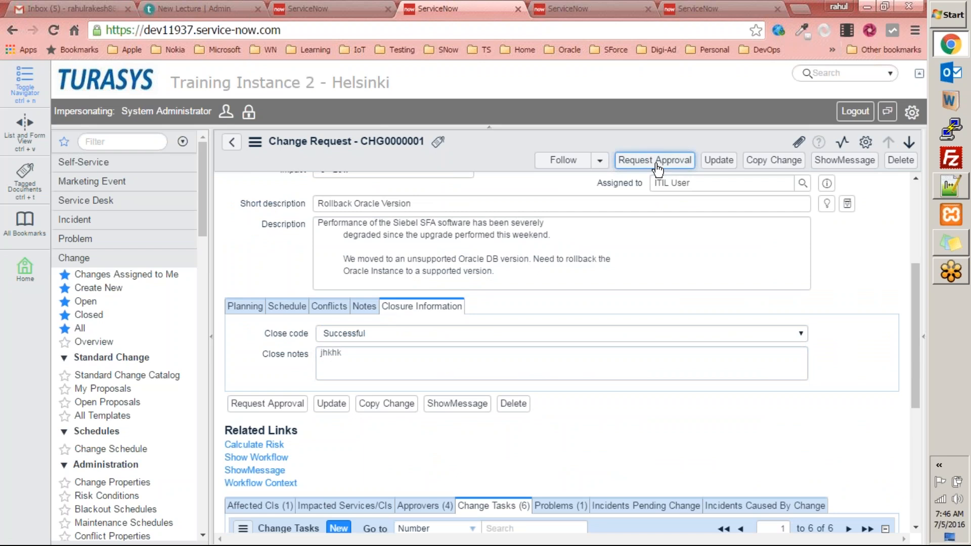
pyautogui.click(576, 108)
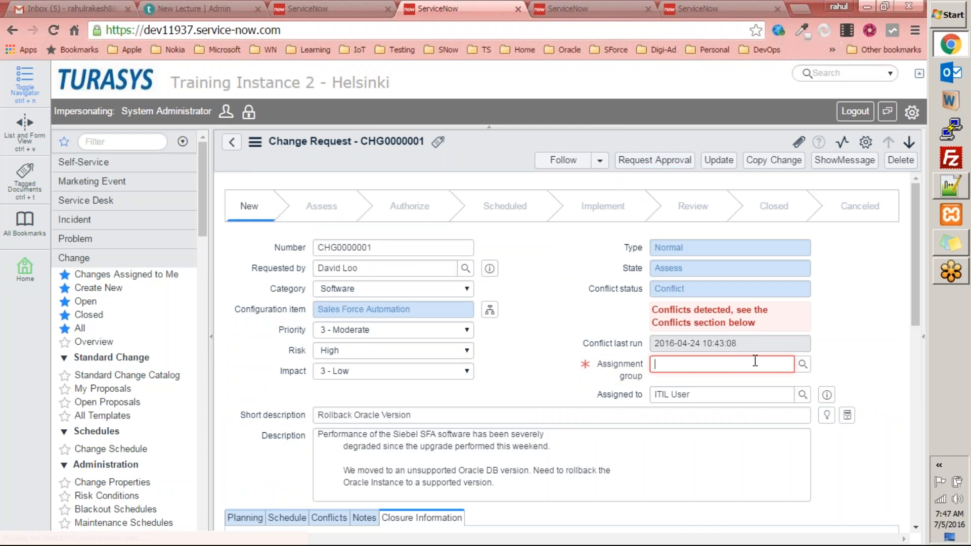
# Set the assignment group of CHG0000001 to Hardware and request approval for the change
pyautogui.click(755, 361)
pyautogui.click(773, 391)
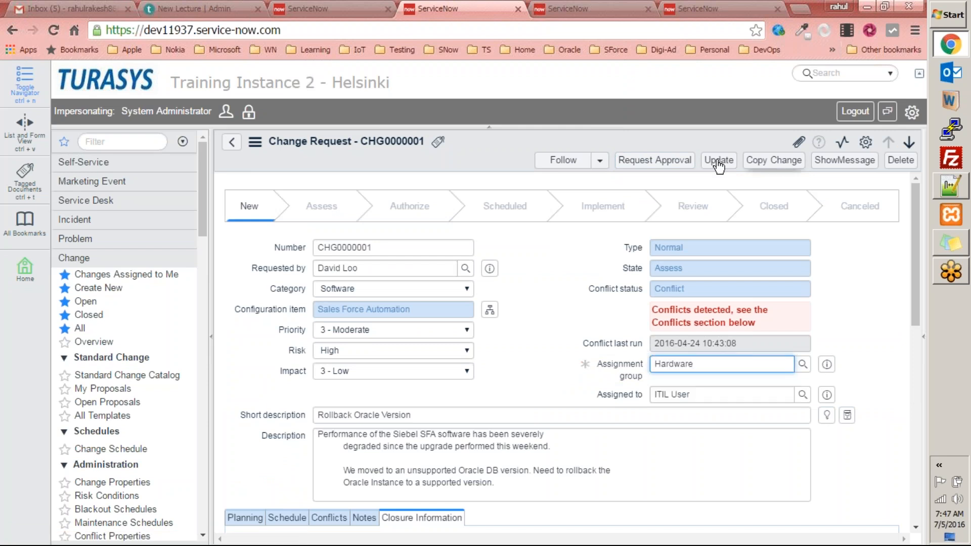
pyautogui.scroll(-6, 629, 276)
pyautogui.scroll(6, 628, 276)
pyautogui.click(654, 160)
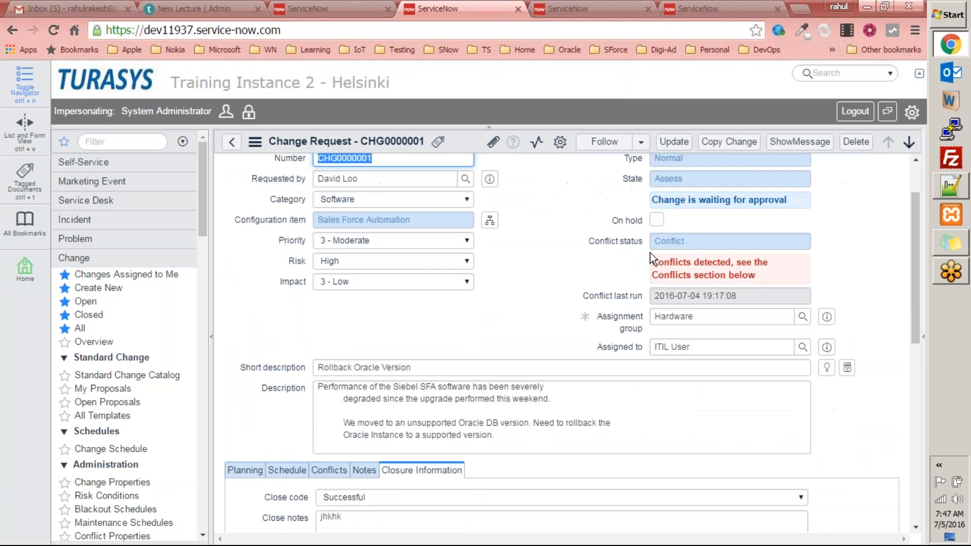
# Show the workflow of CHG0000001 and examine the details of its activities from Begin through the Technical approvals group approval
pyautogui.scroll(2, 675, 195)
pyautogui.scroll(-6, 627, 259)
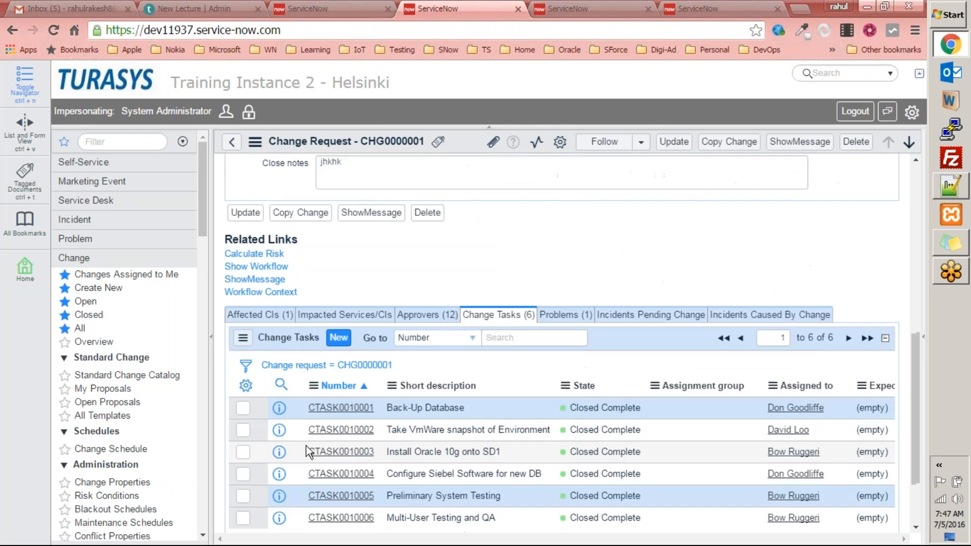
pyautogui.click(256, 267)
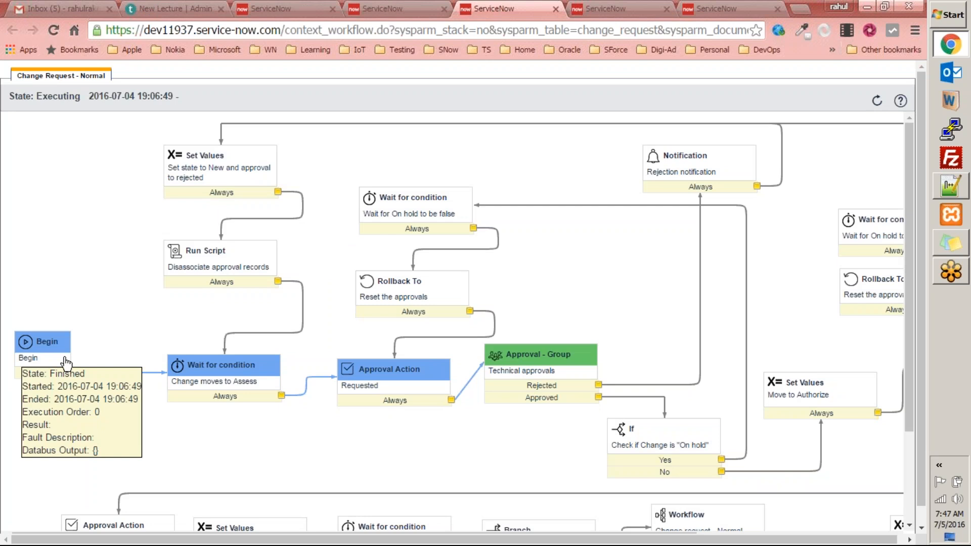
pyautogui.moveTo(229, 372)
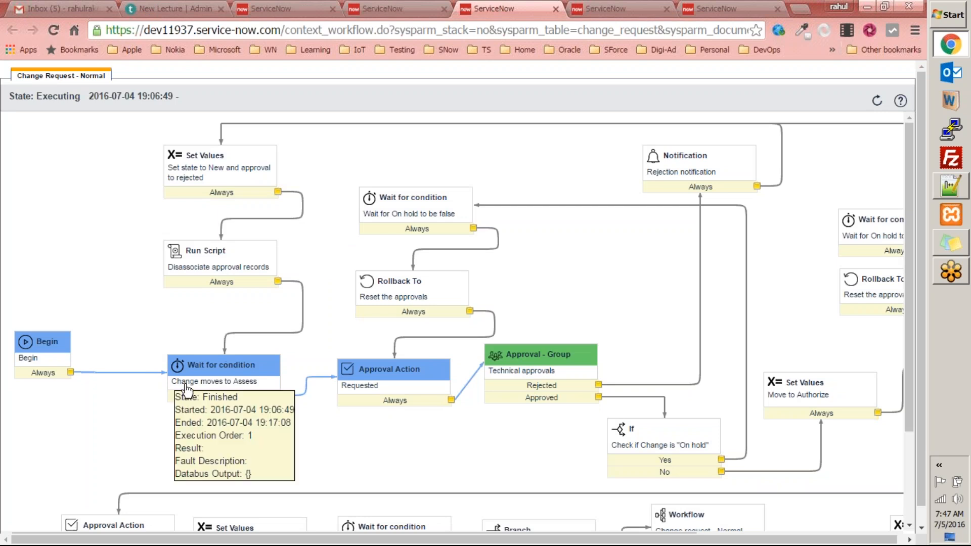
pyautogui.moveTo(365, 373)
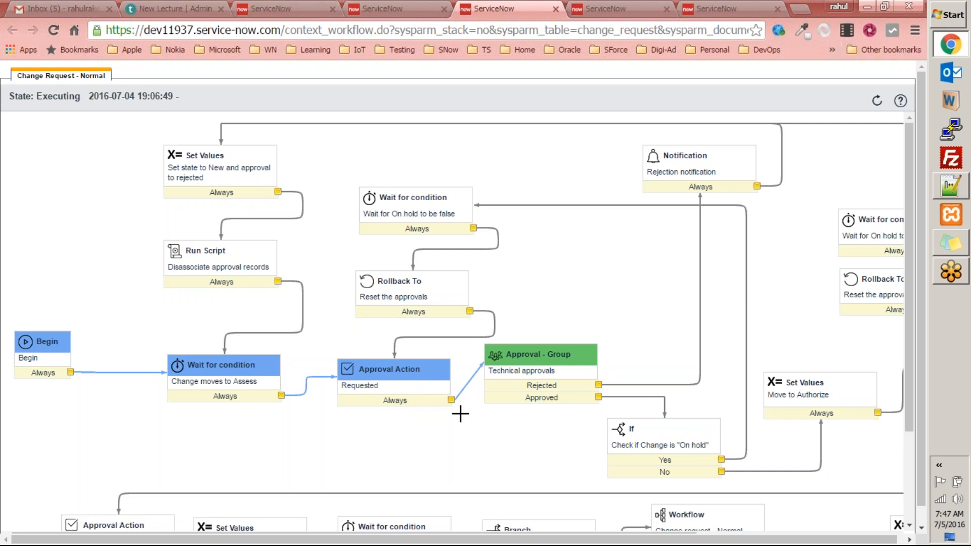
pyautogui.moveTo(486, 373)
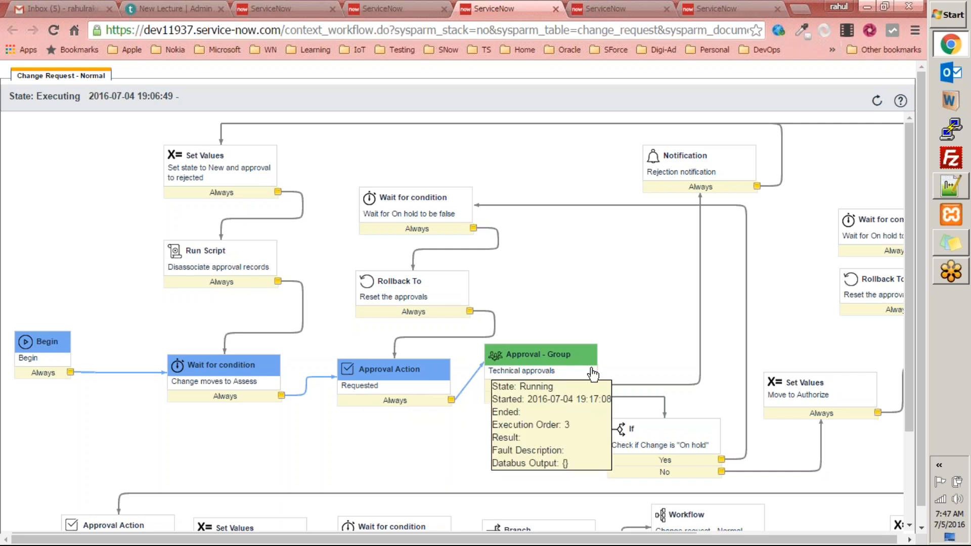
pyautogui.moveTo(811, 404)
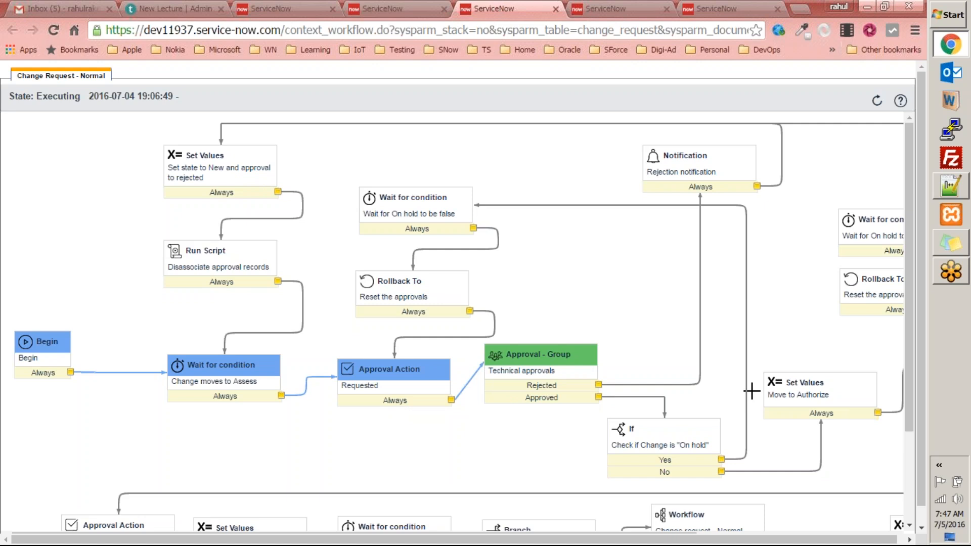
# Check the stage of CHG0000001 on its form and compare it with the Technical approvals activity in the workflow
pyautogui.hotkey('ctrl', 'shift', 'Tab')
pyautogui.scroll(15, 574, 377)
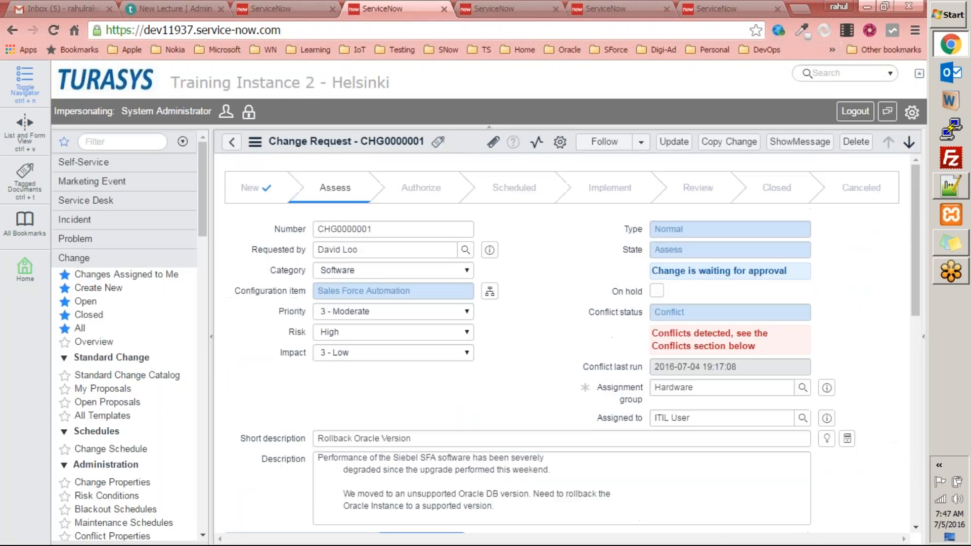
pyautogui.click(232, 143)
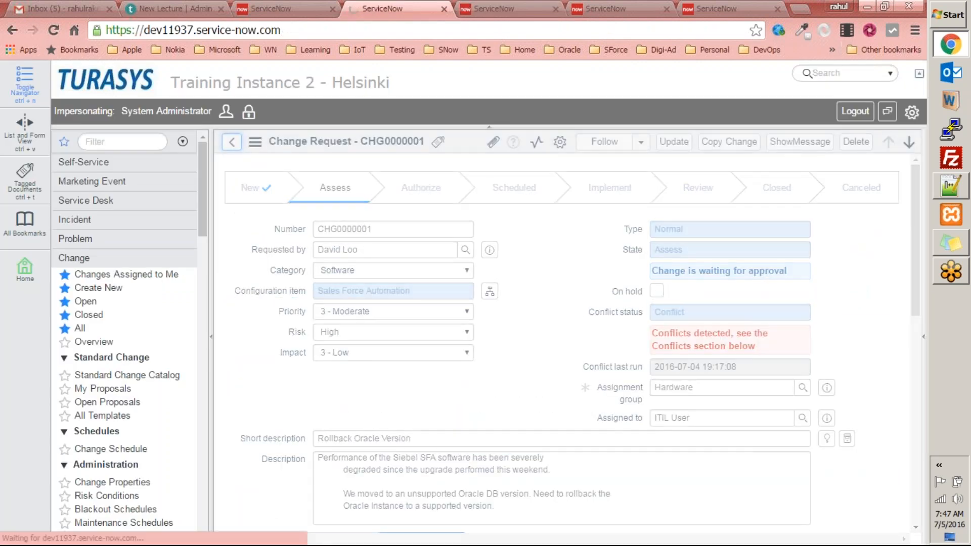
pyautogui.hotkey('ctrl', 'Tab')
pyautogui.moveTo(551, 377)
pyautogui.doubleClick(552, 377)
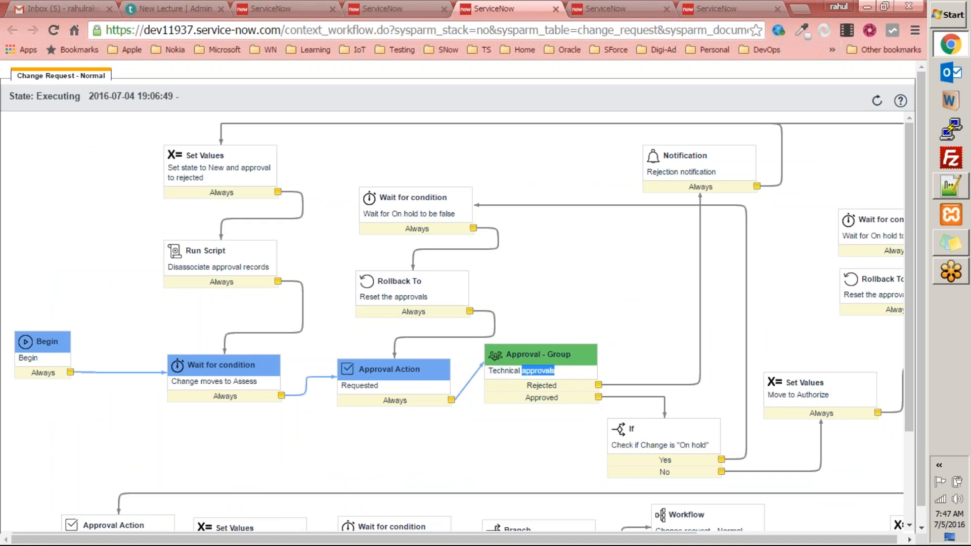
# Return to the change form, list all change requests and reopen CHG0000001
pyautogui.hotkey('ctrl', 'shift', 'Tab')
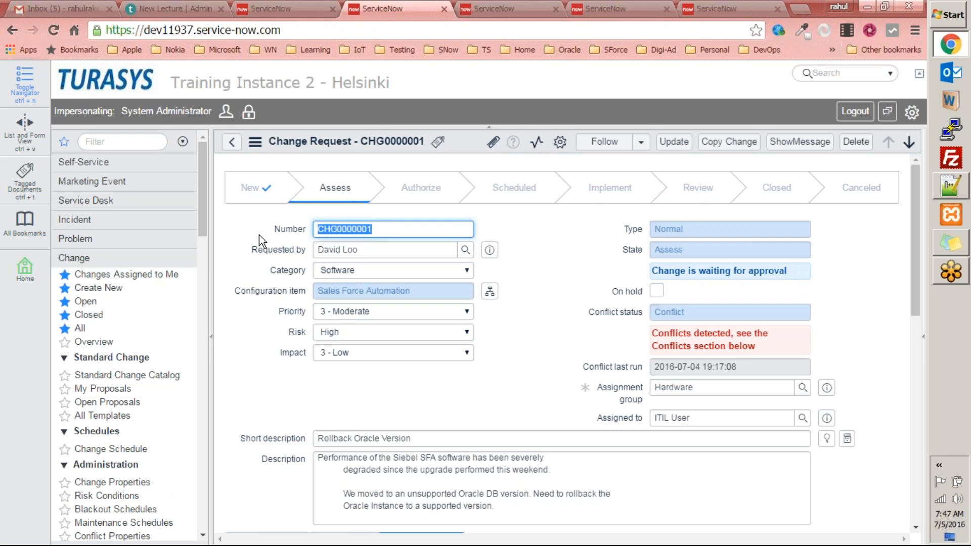
pyautogui.scroll(-5, 551, 300)
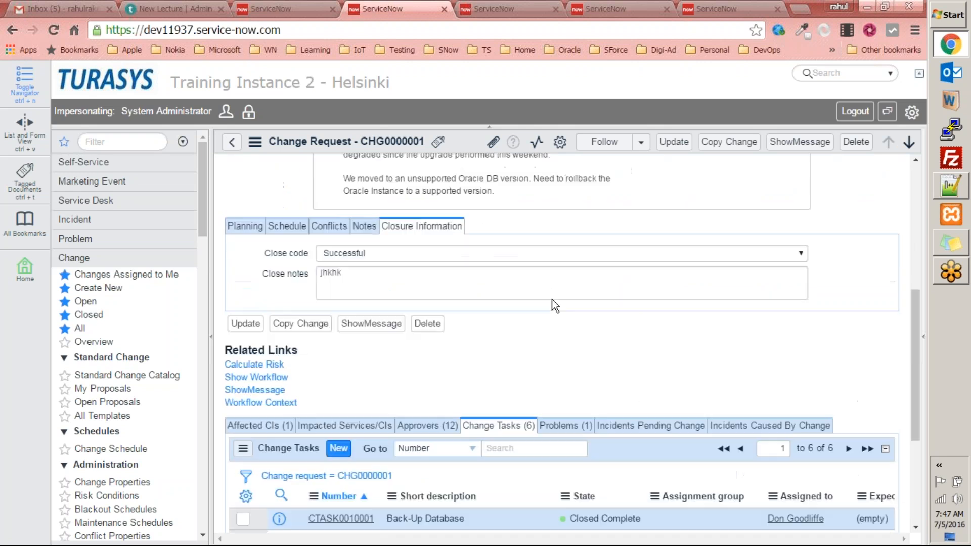
pyautogui.scroll(5, 551, 299)
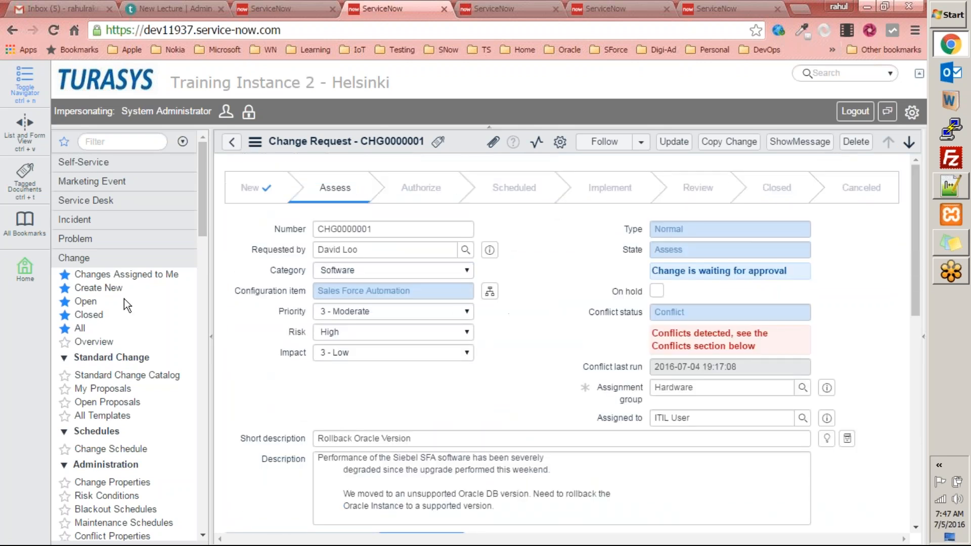
pyautogui.click(82, 329)
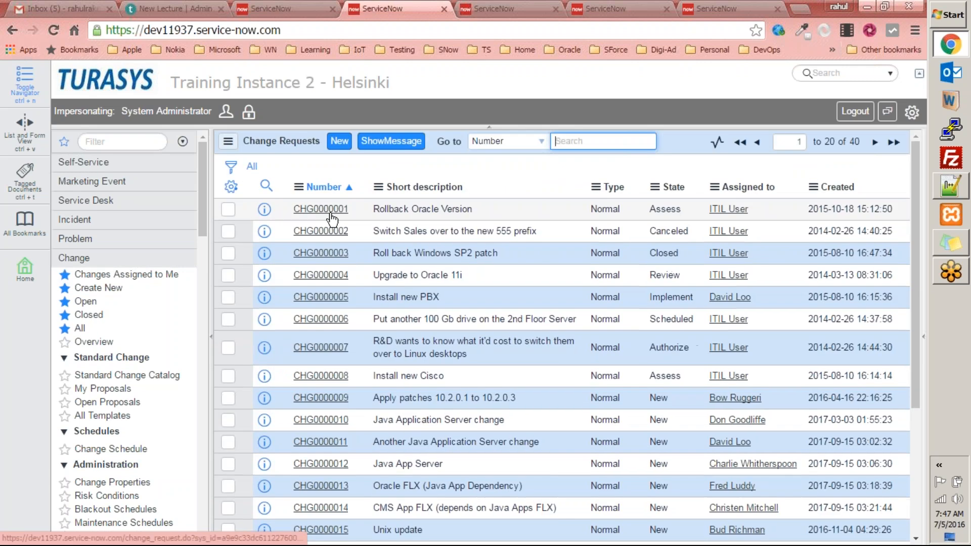
pyautogui.click(331, 214)
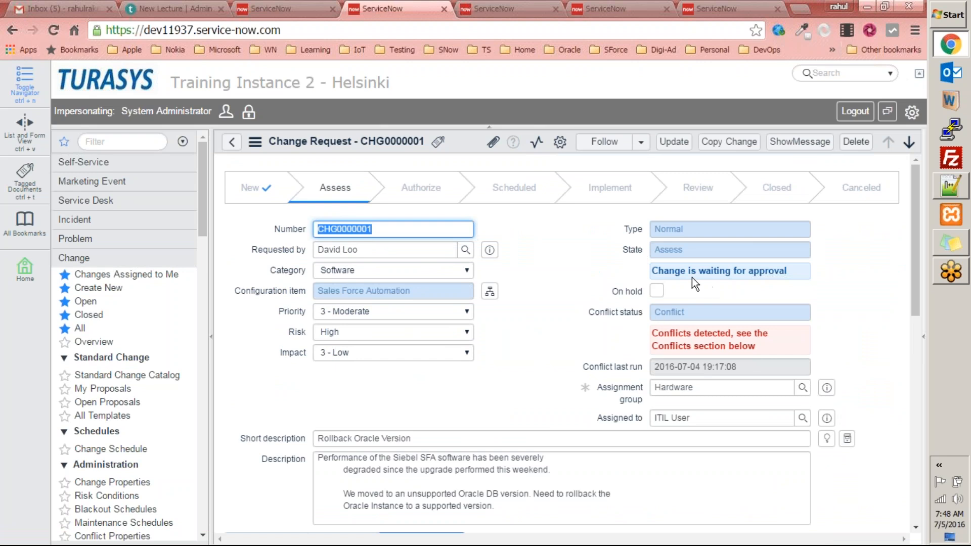
# Show the approvers of CHG0000001 and examine their approval states and creation times
pyautogui.scroll(-7, 683, 278)
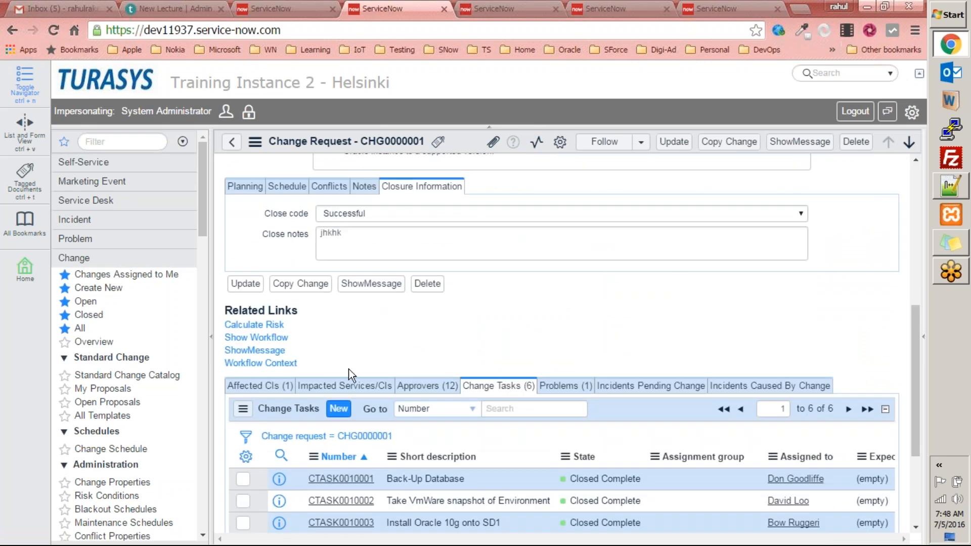
pyautogui.click(443, 386)
pyautogui.scroll(-4, 473, 362)
pyautogui.scroll(2, 473, 362)
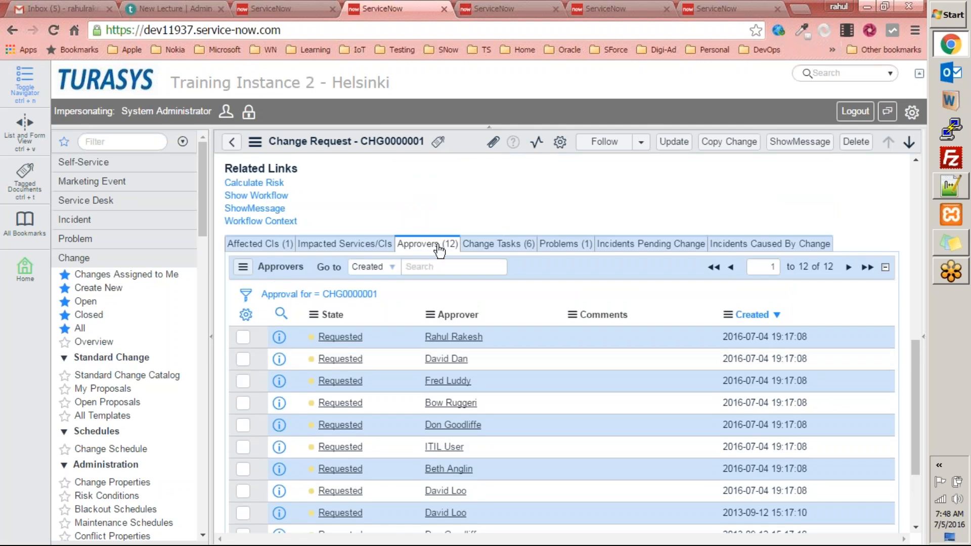
pyautogui.scroll(-2, 427, 293)
pyautogui.scroll(2, 384, 338)
pyautogui.scroll(-2, 384, 338)
pyautogui.scroll(2, 385, 338)
pyautogui.scroll(-2, 384, 338)
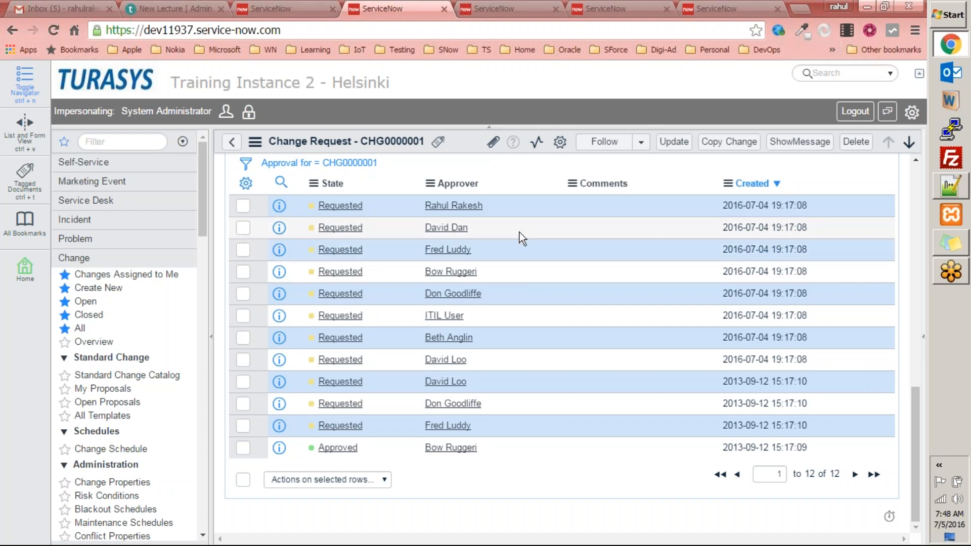
# Examine the Approval - Group activity for technical approvals in the workflow and compare it with the change's approver list
pyautogui.hotkey('ctrl', 'Tab')
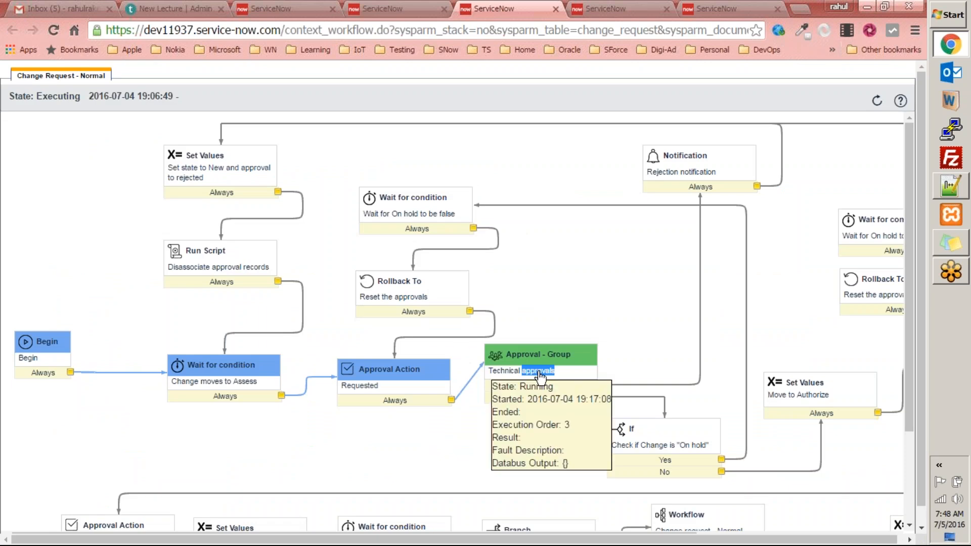
pyautogui.doubleClick(515, 372)
pyautogui.doubleClick(559, 354)
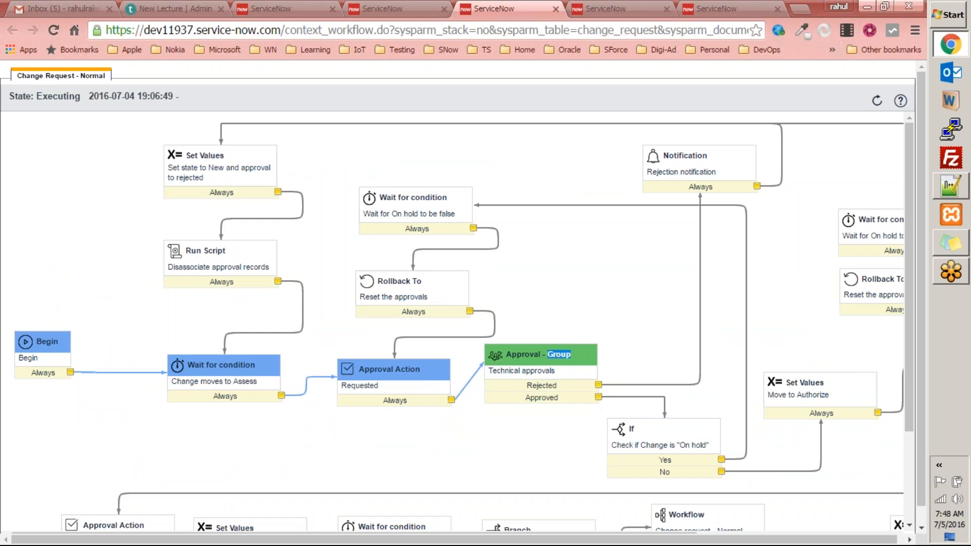
pyautogui.moveTo(539, 362)
pyautogui.moveTo(395, 372)
pyautogui.hotkey('ctrl', 'shift', 'Tab')
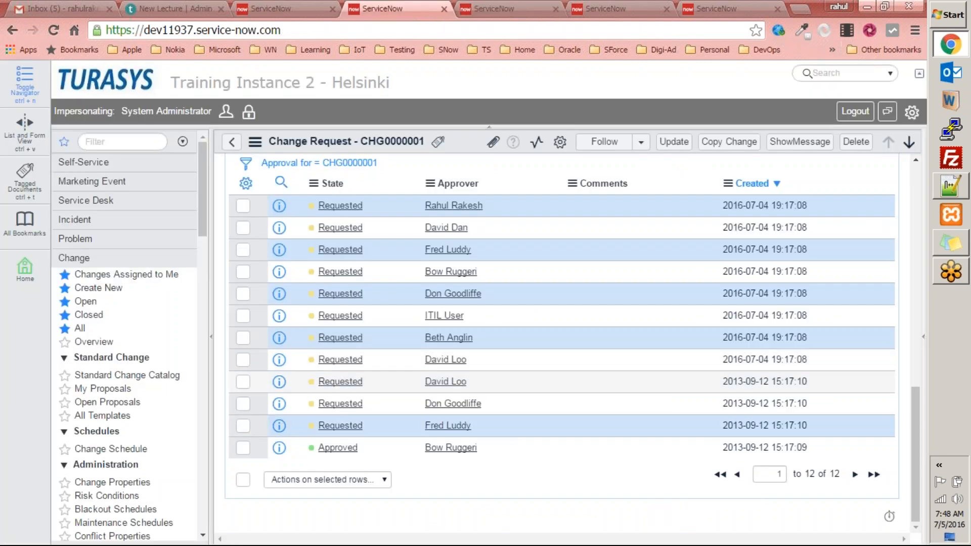
pyautogui.scroll(2, 423, 202)
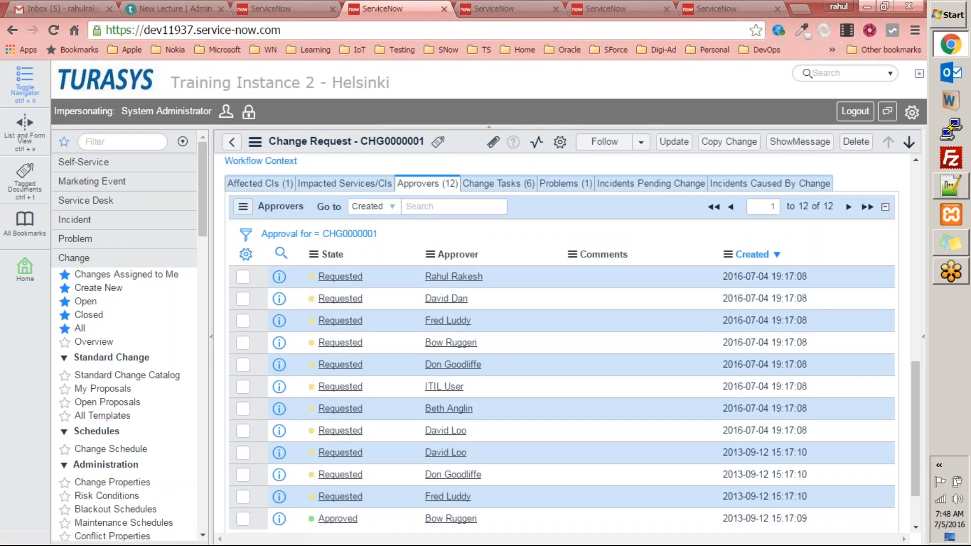
# Filter the application navigator by "my appr" and open My Approvals under Service Desk
pyautogui.scroll(10, 504, 283)
pyautogui.click(138, 142)
pyautogui.write('my ap')
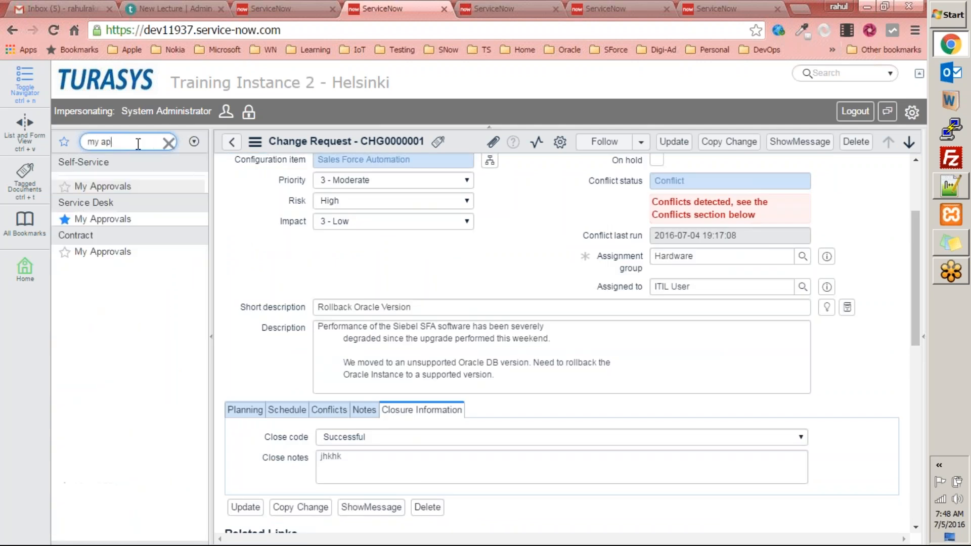
pyautogui.write('pr')
pyautogui.click(101, 219)
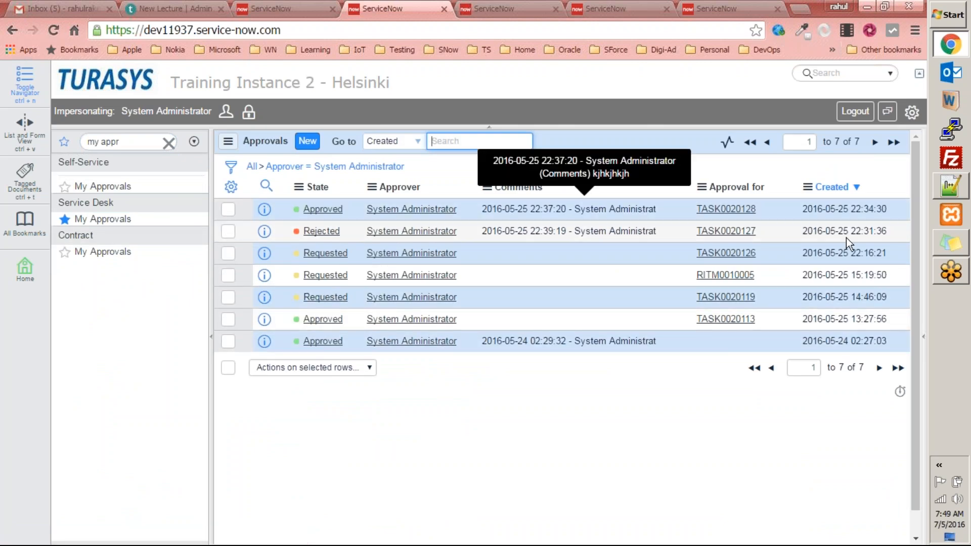
# Add the Updated column to the approvals list
pyautogui.click(230, 186)
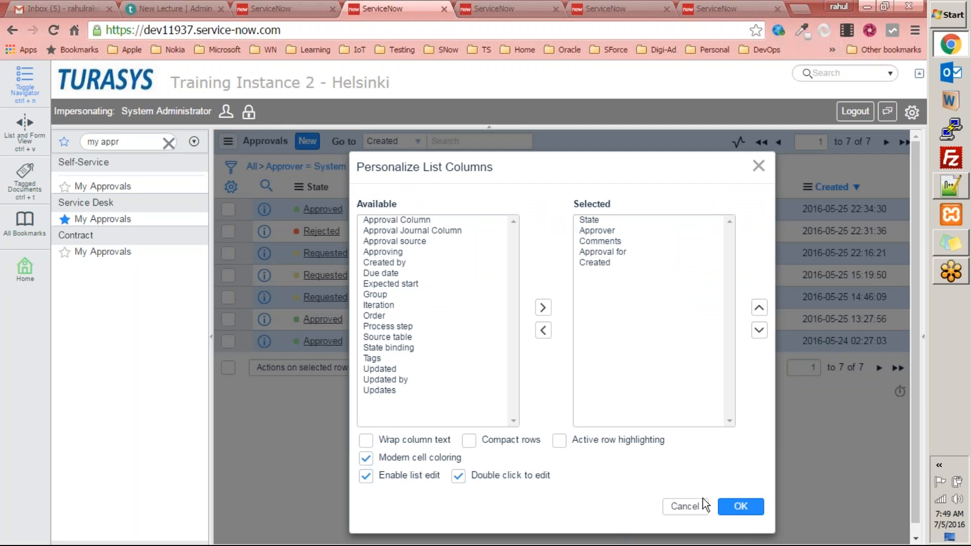
pyautogui.doubleClick(374, 369)
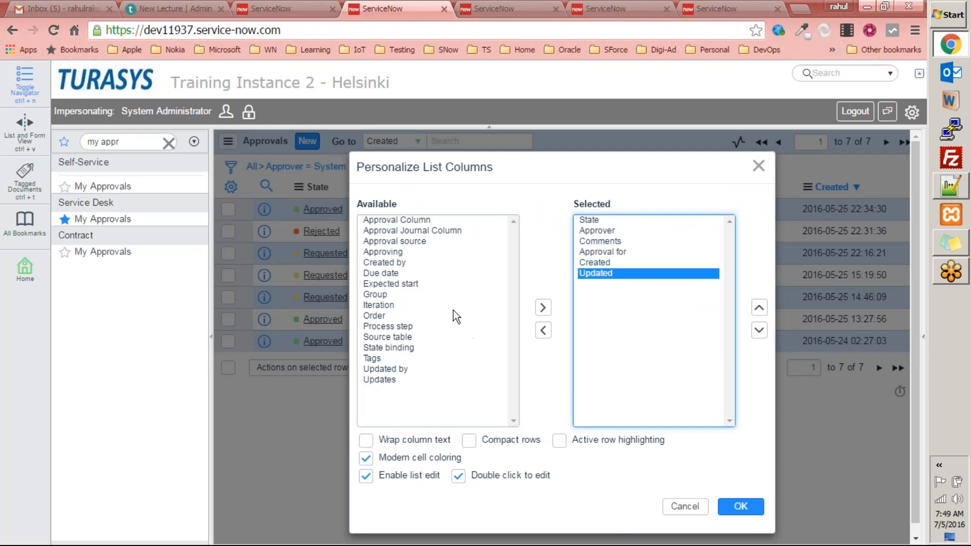
pyautogui.click(741, 506)
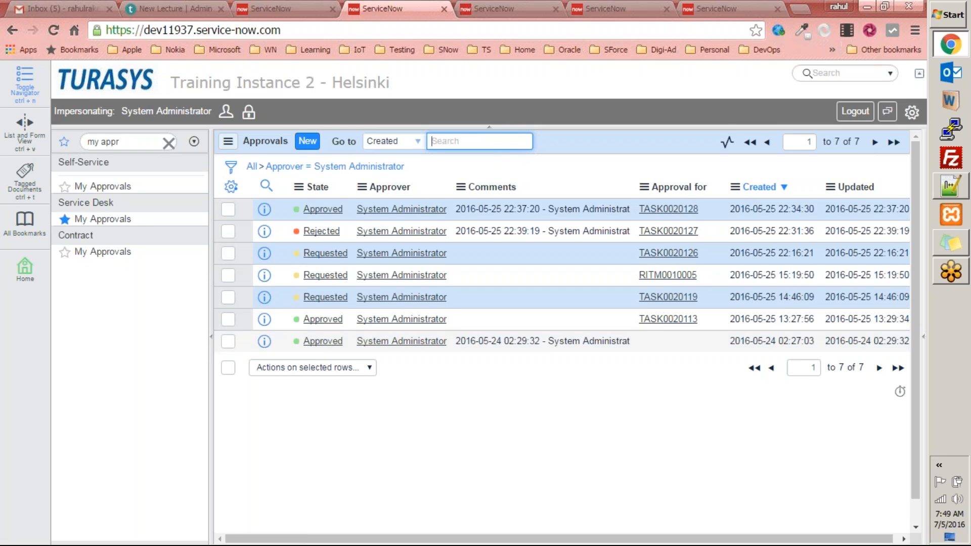
# Review the approval records for TASK0020128 and TASK0020126, including their item summaries, and return to the approvals list
pyautogui.click(319, 210)
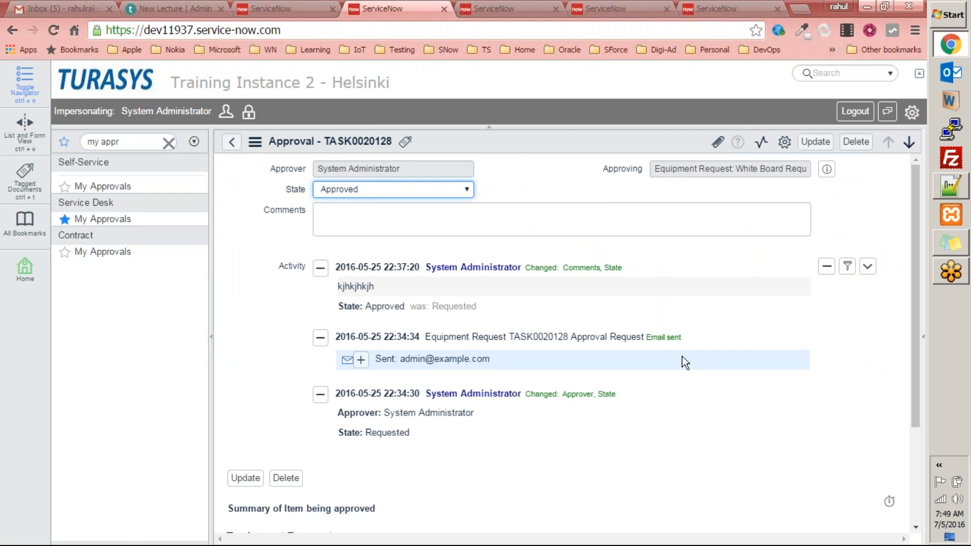
pyautogui.scroll(-3, 683, 360)
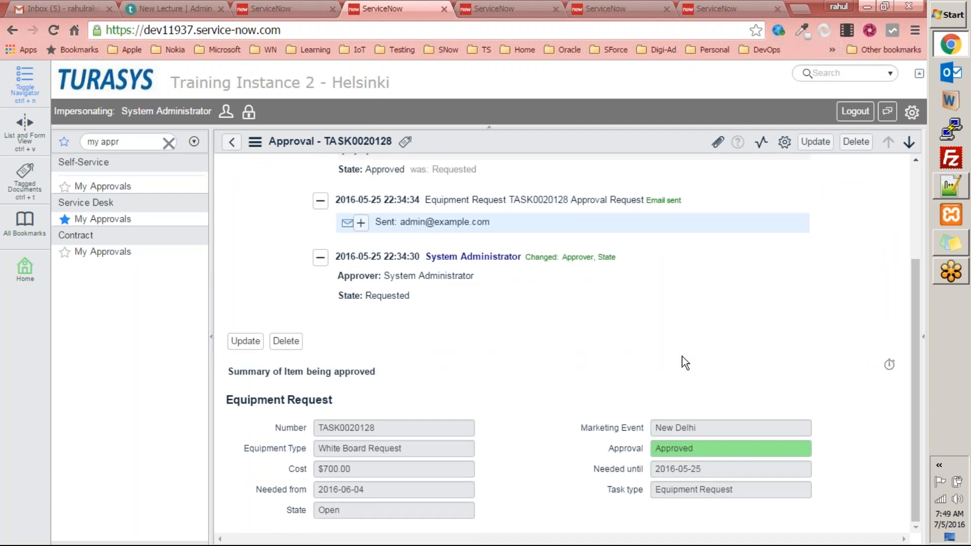
pyautogui.scroll(3, 658, 354)
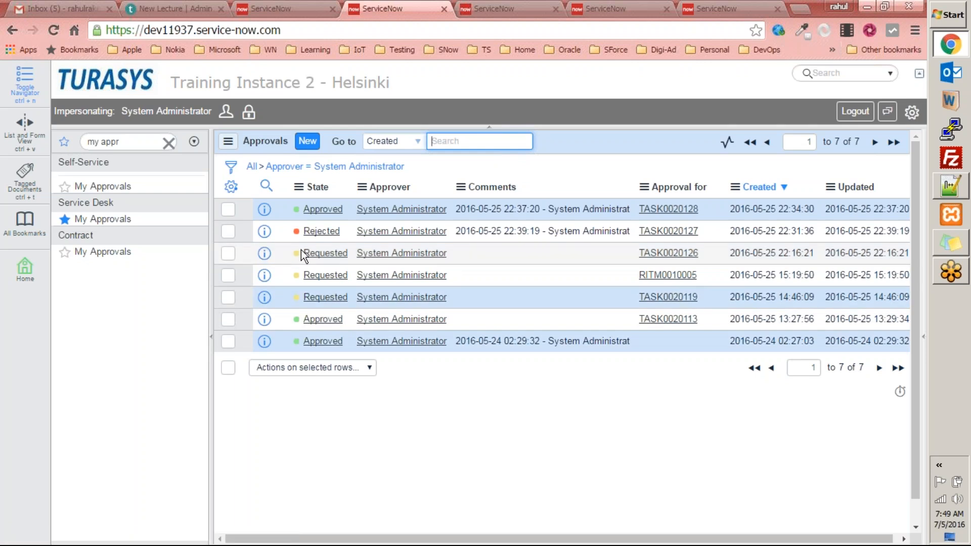
pyautogui.click(325, 253)
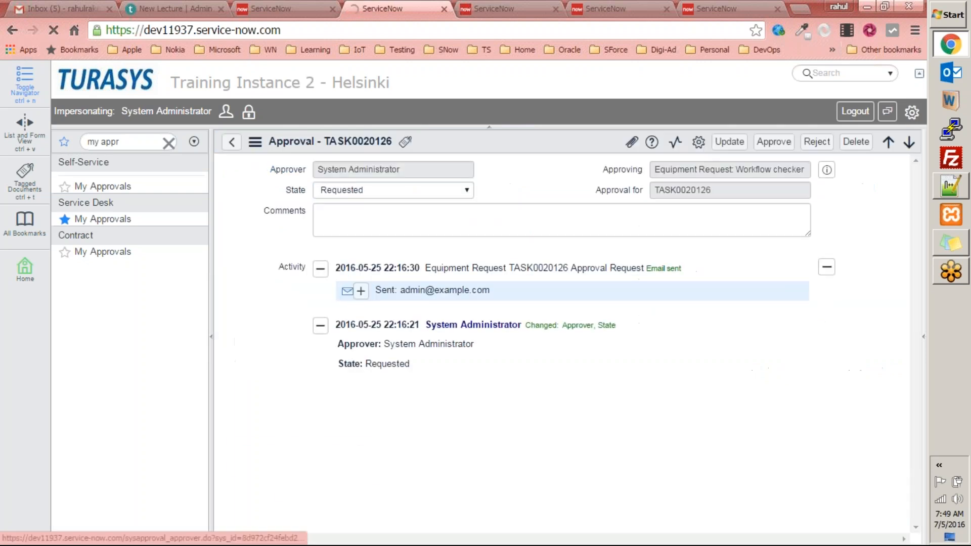
pyautogui.scroll(-1, 320, 256)
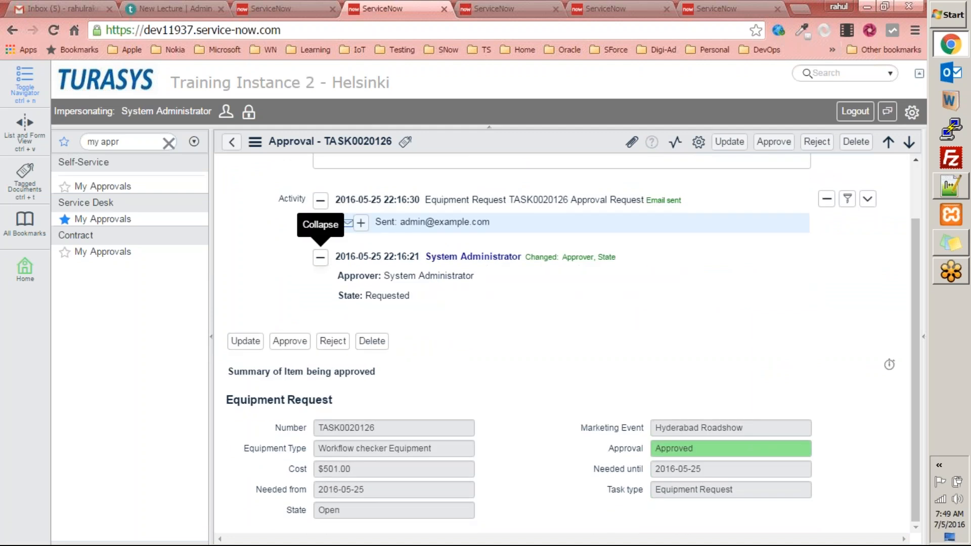
pyautogui.scroll(1, 320, 257)
pyautogui.click(231, 141)
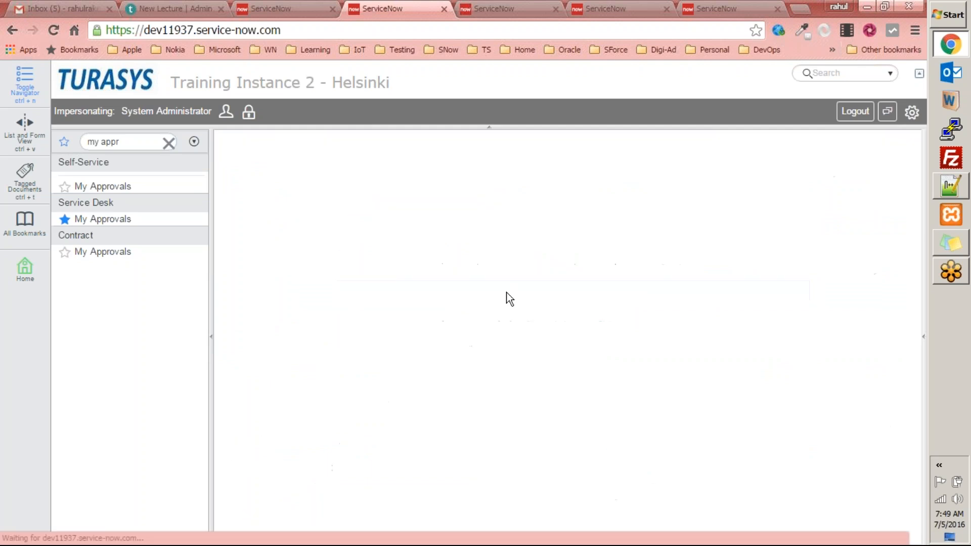
# Filter the application navigator by "change", list all change requests, and open CHG0000001 at its approvers list
pyautogui.click(135, 144)
pyautogui.write('change')
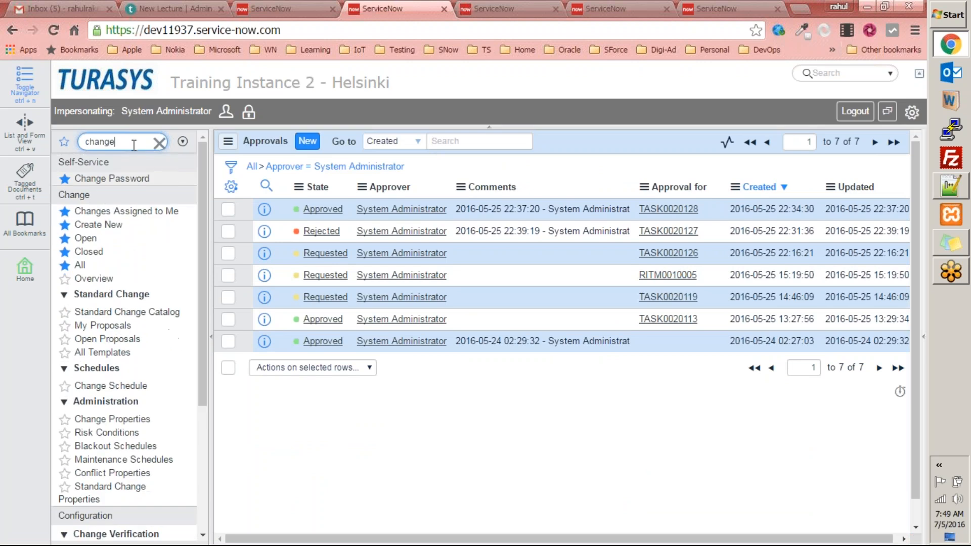
pyautogui.click(87, 268)
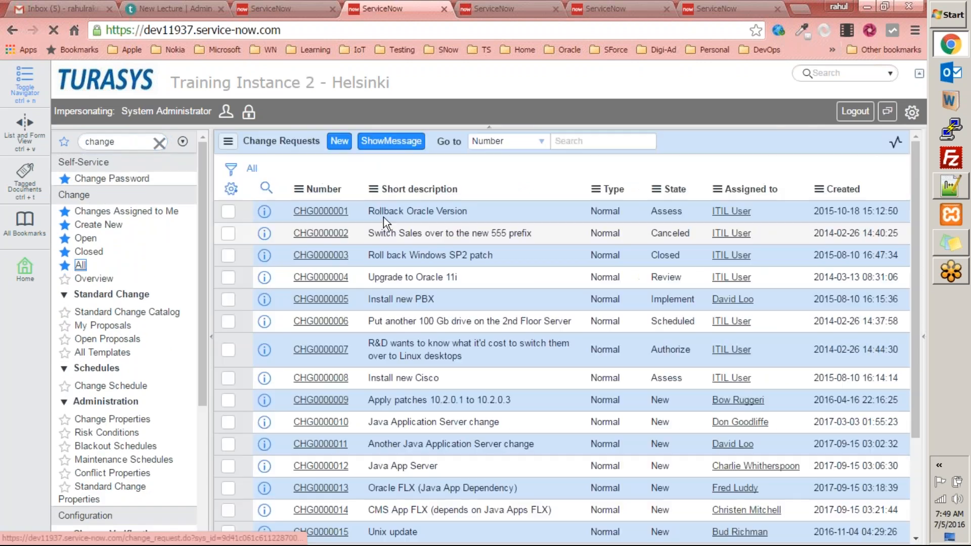
pyautogui.click(321, 209)
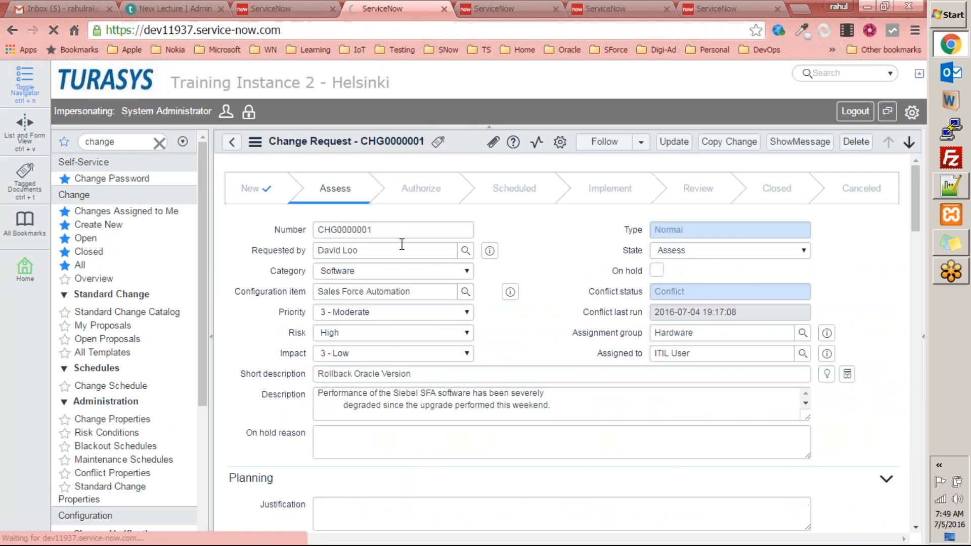
pyautogui.scroll(-6, 548, 312)
pyautogui.scroll(-6, 516, 326)
pyautogui.scroll(-3, 516, 326)
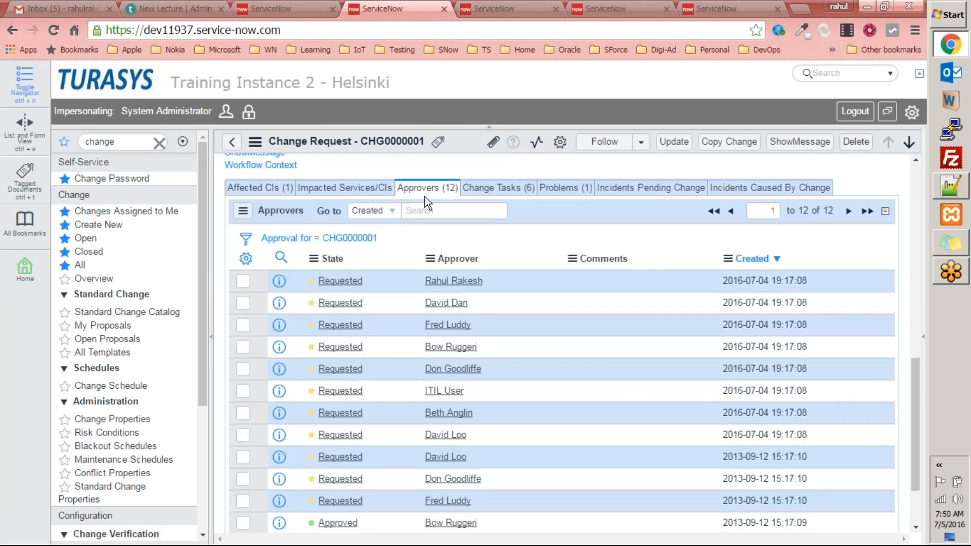
# Set the approval state of the first approver listed for CHG0000001 to Approved
pyautogui.click(365, 281)
pyautogui.click(365, 281)
pyautogui.click(351, 283)
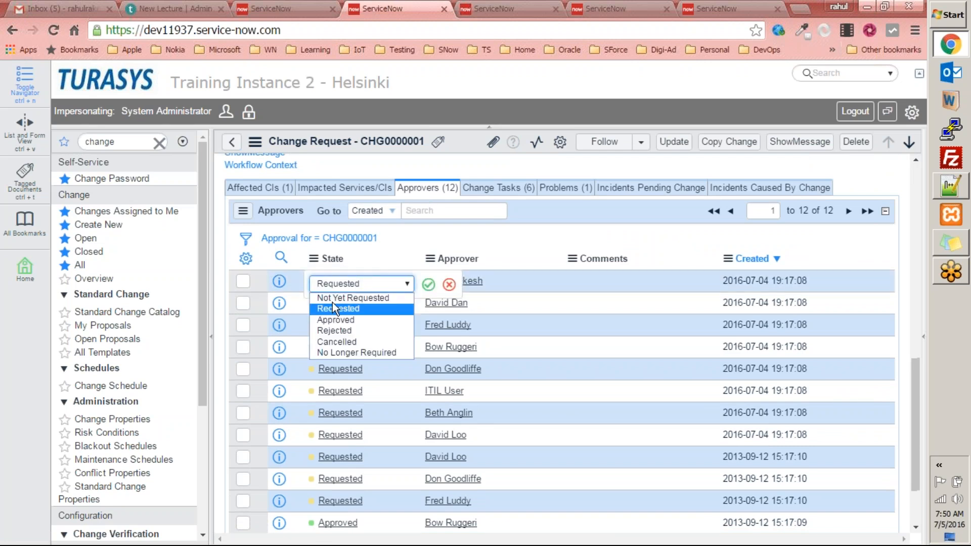
pyautogui.click(333, 320)
pyautogui.click(429, 285)
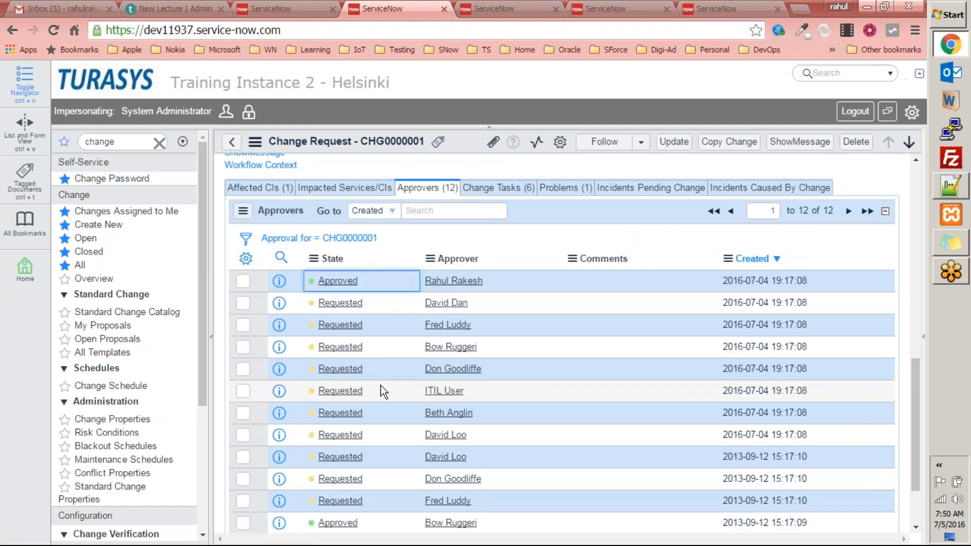
# Reload the change's workflow diagram and examine the technical approvals activity and the "On hold" check
pyautogui.click(537, 141)
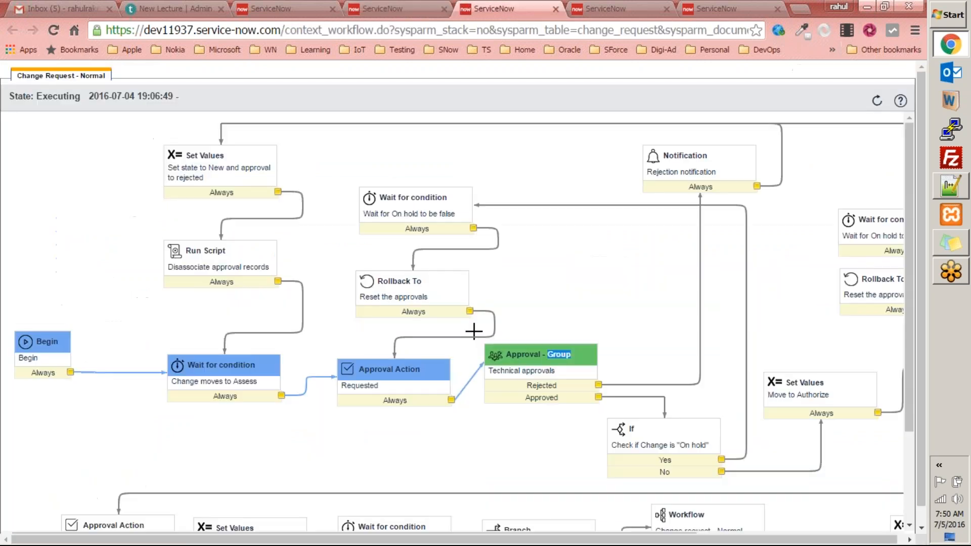
pyautogui.rightClick(594, 268)
pyautogui.click(623, 317)
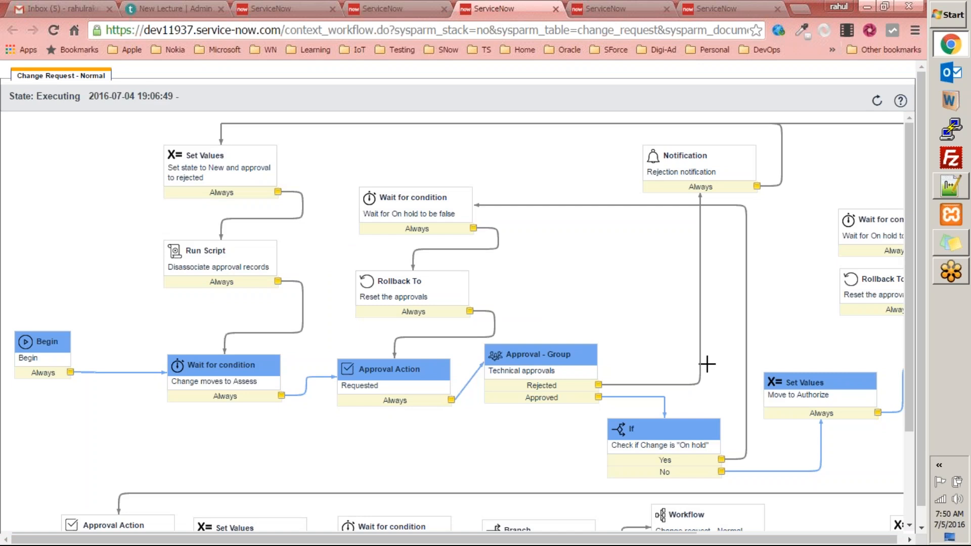
pyautogui.moveTo(585, 366)
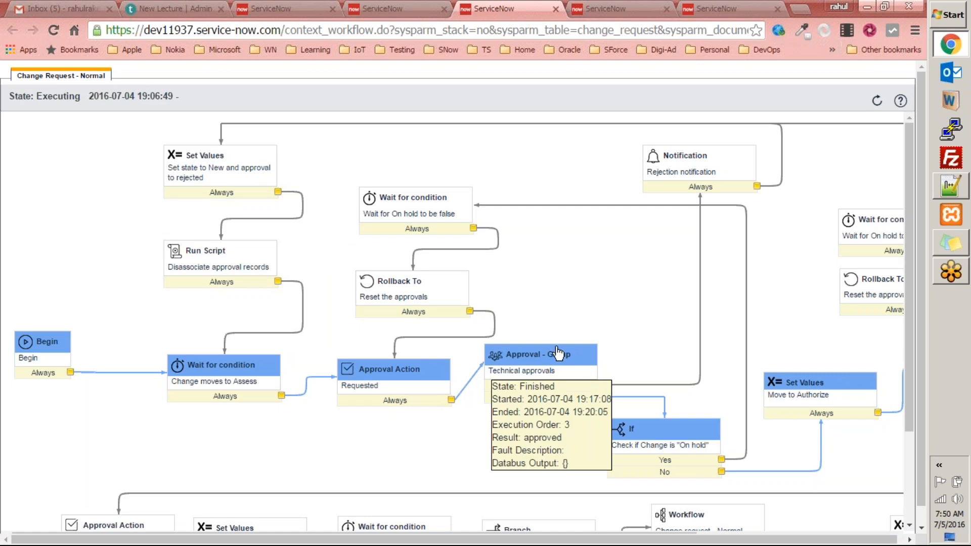
pyautogui.moveTo(449, 540); pyautogui.dragTo(515, 542)
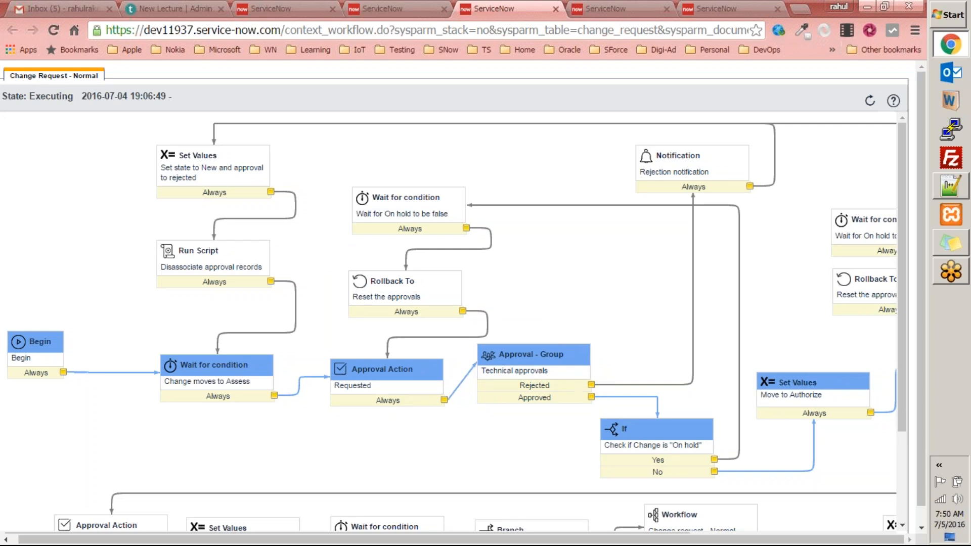
pyautogui.moveTo(531, 372)
pyautogui.moveTo(652, 441)
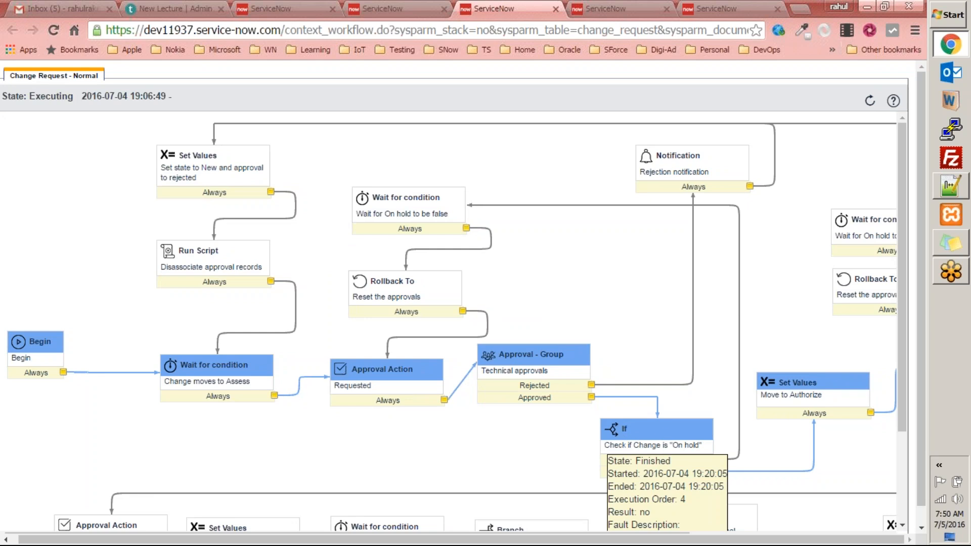
# Examine the Move to Authorize activity and the CAB approval group activity further along the workflow
pyautogui.scroll(-2, 651, 440)
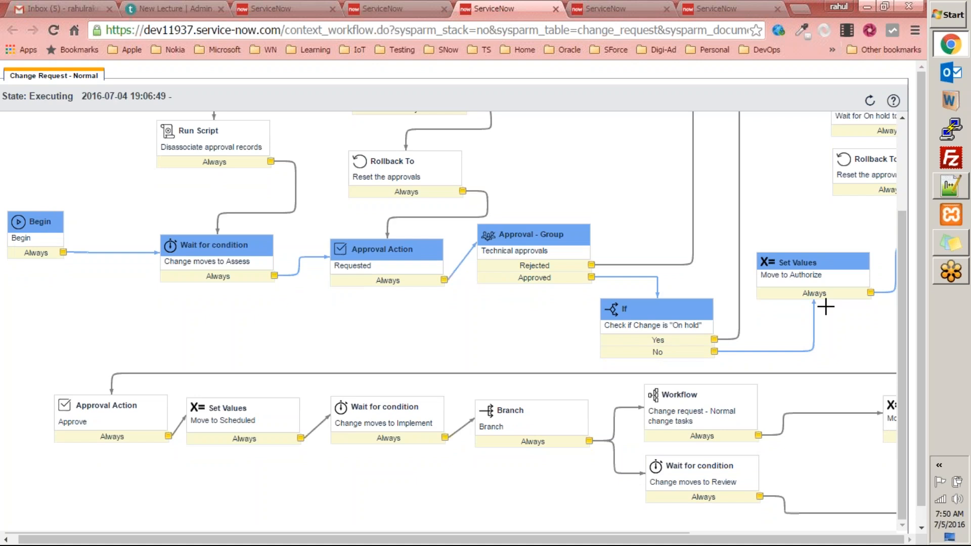
pyautogui.moveTo(774, 271)
pyautogui.click(699, 537)
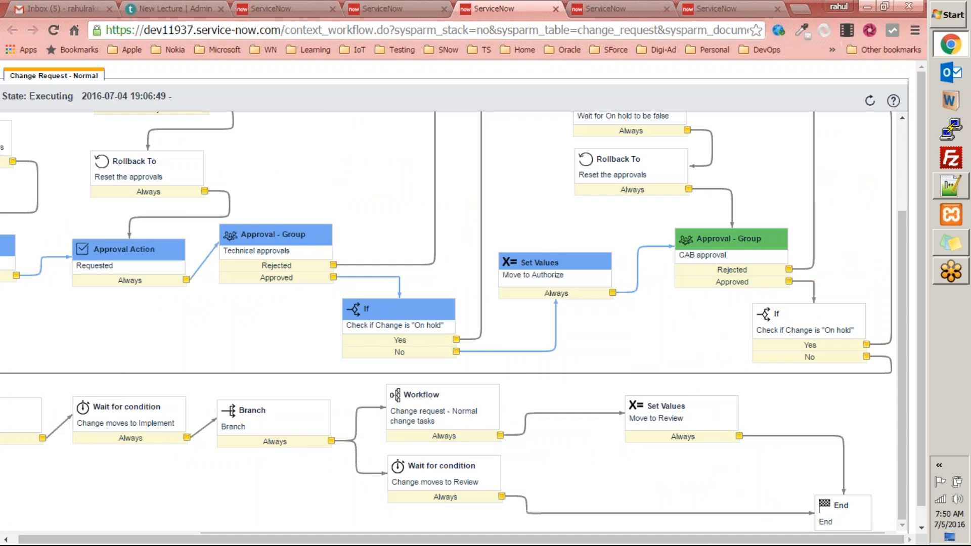
pyautogui.doubleClick(550, 264)
pyautogui.moveTo(537, 276)
pyautogui.moveTo(728, 247)
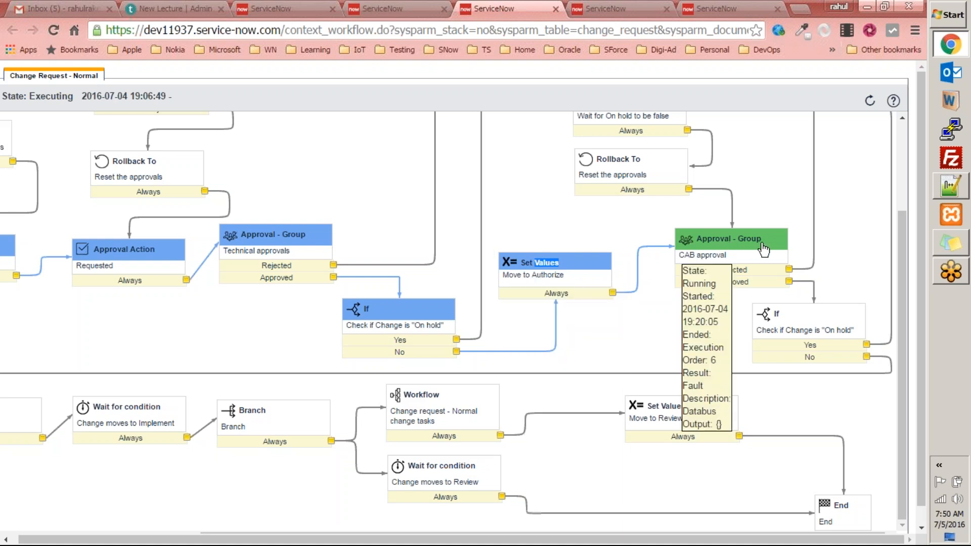
# Return to the CHG0000001 change request form and reload it to refresh its state
pyautogui.hotkey('ctrl', 'shift', 'Tab')
pyautogui.scroll(1, 417, 278)
pyautogui.scroll(10, 417, 277)
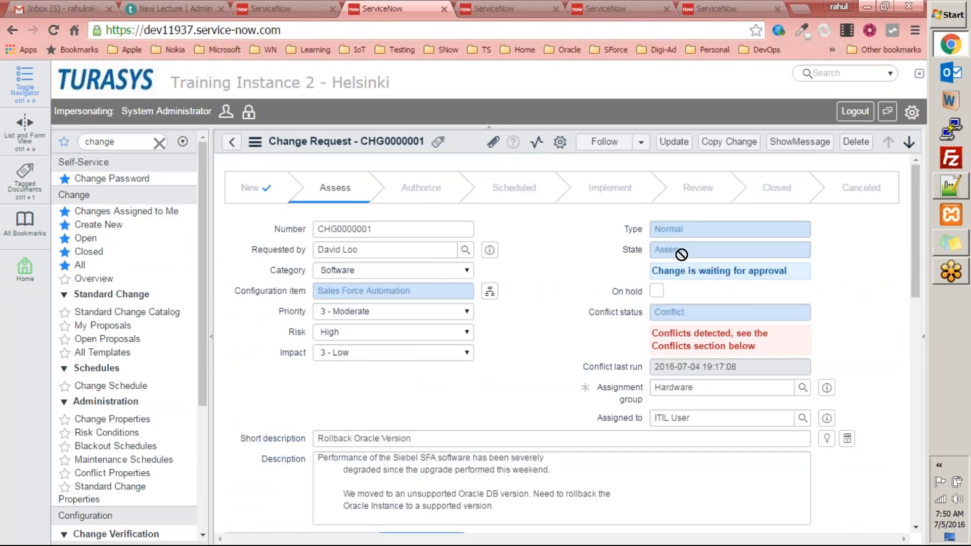
pyautogui.rightClick(466, 143)
pyautogui.click(515, 471)
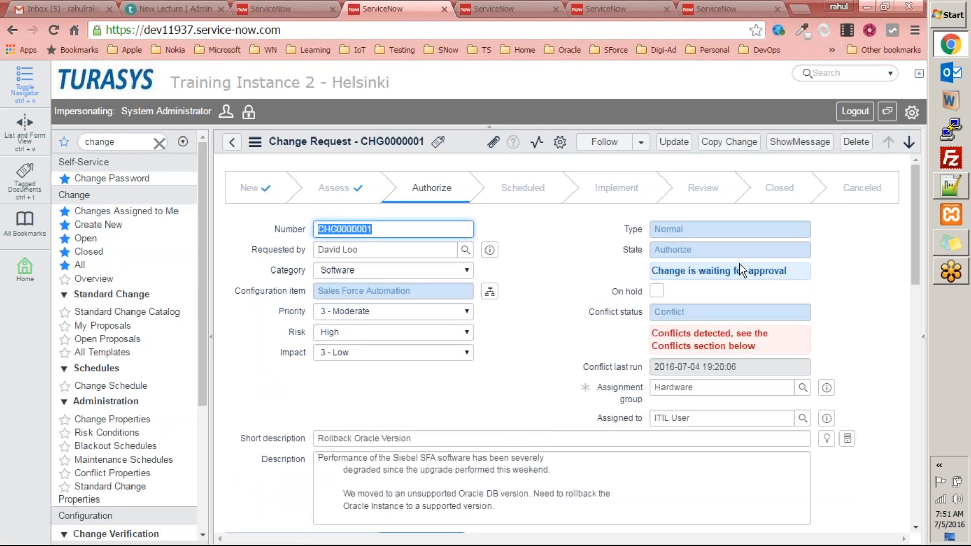
# Examine the refreshed approvers list of CHG0000001, comparing approval states and creation times
pyautogui.scroll(-7, 739, 271)
pyautogui.scroll(-6, 626, 334)
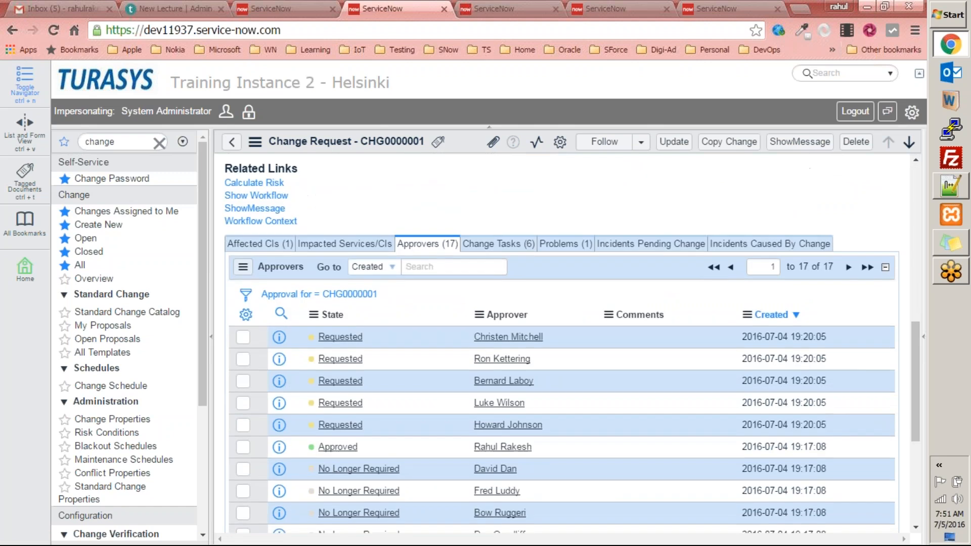
pyautogui.scroll(4, 403, 395)
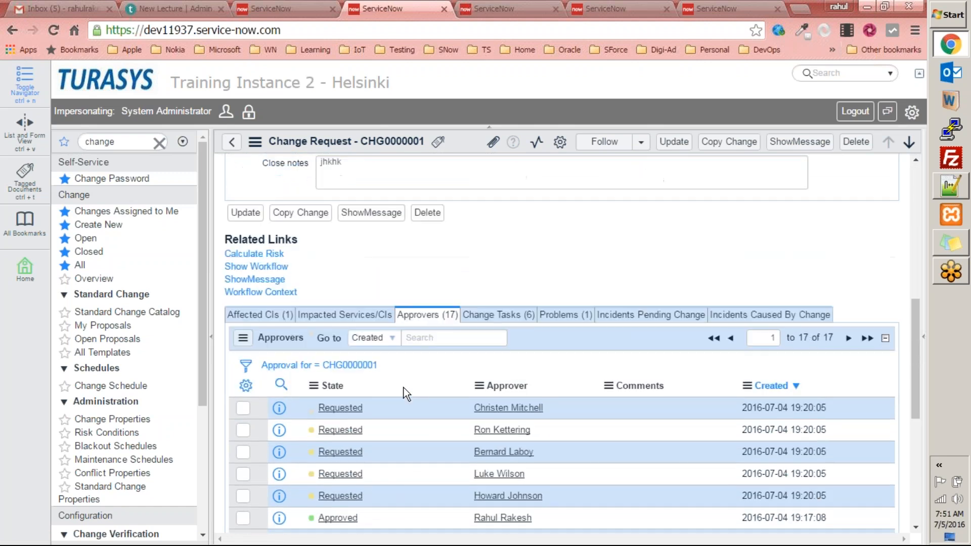
pyautogui.scroll(-6, 442, 381)
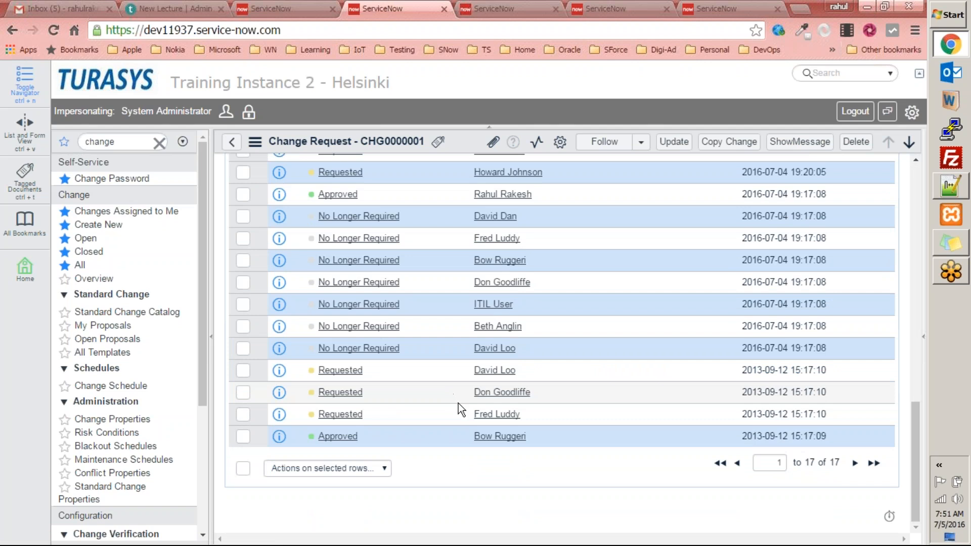
pyautogui.scroll(5, 458, 405)
pyautogui.scroll(-3, 458, 405)
pyautogui.scroll(-1, 458, 410)
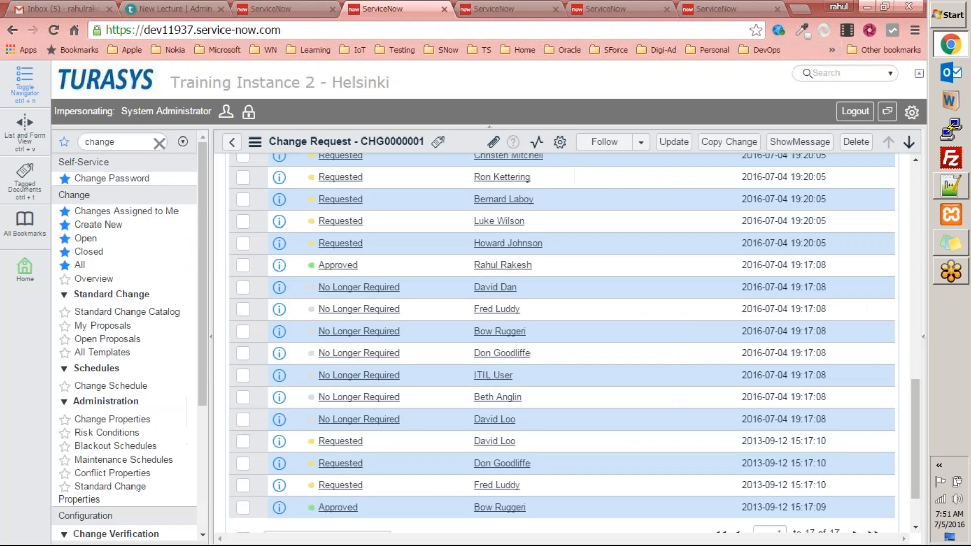
# Switch to the browser tab with the change tasks list and impersonate System Administrator there
pyautogui.click(273, 9)
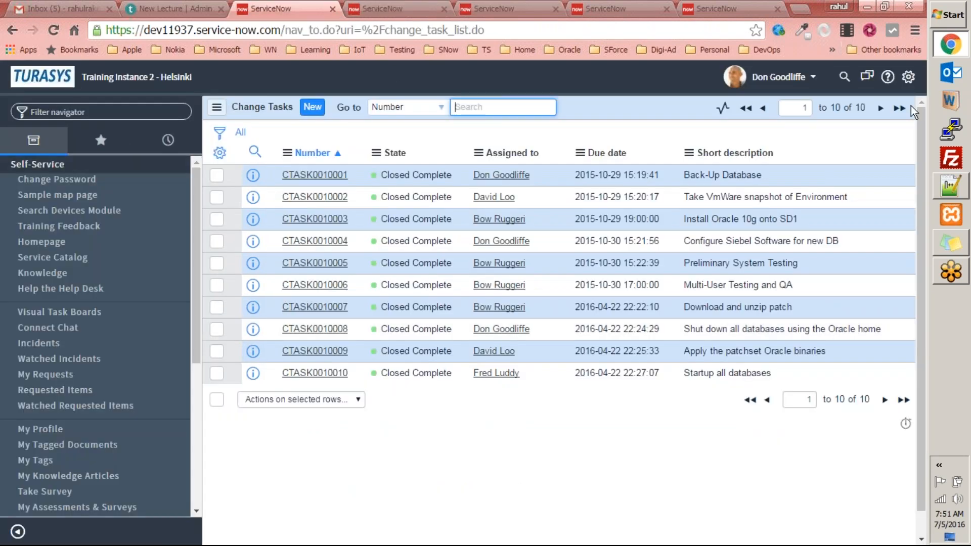
pyautogui.click(814, 82)
pyautogui.click(828, 122)
pyautogui.click(380, 203)
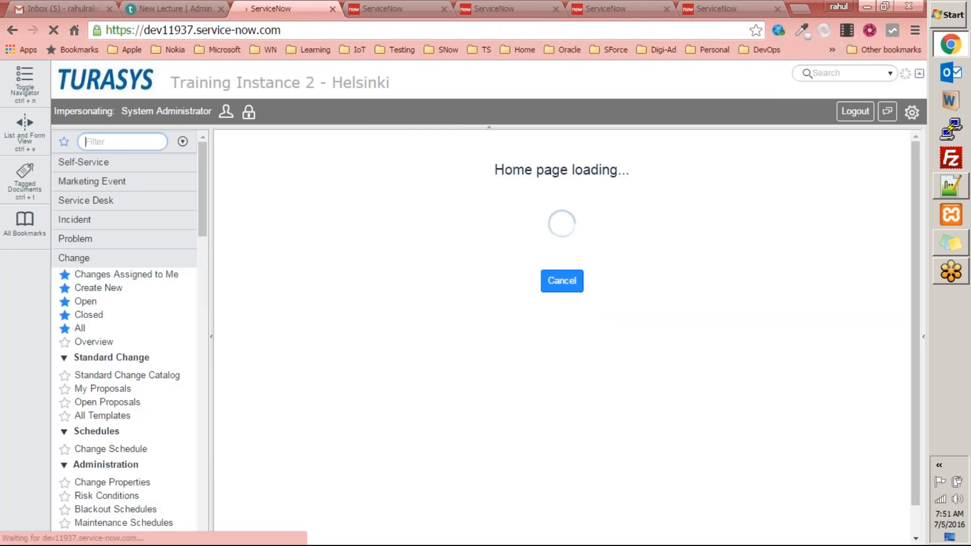
pyautogui.write('group')
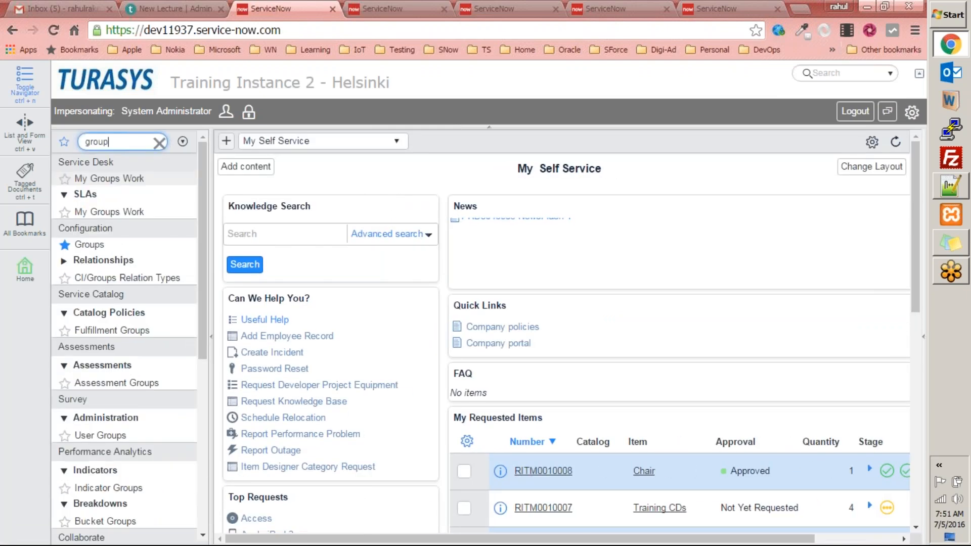
pyautogui.write('s')
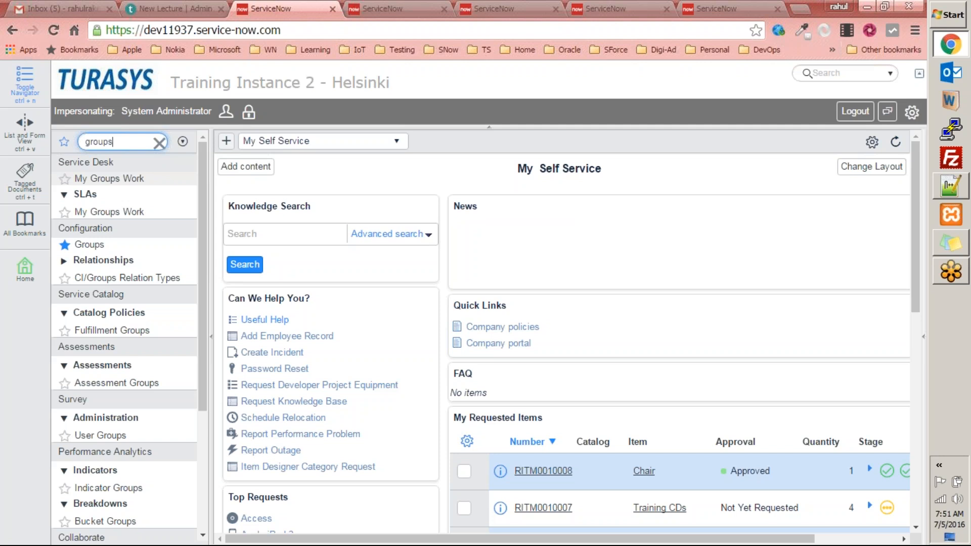
pyautogui.press('BackSpace')
# Filter the application navigator by "users" and open Groups under Users and Groups
pyautogui.hotkey('ctrl', 'a')
pyautogui.write('users')
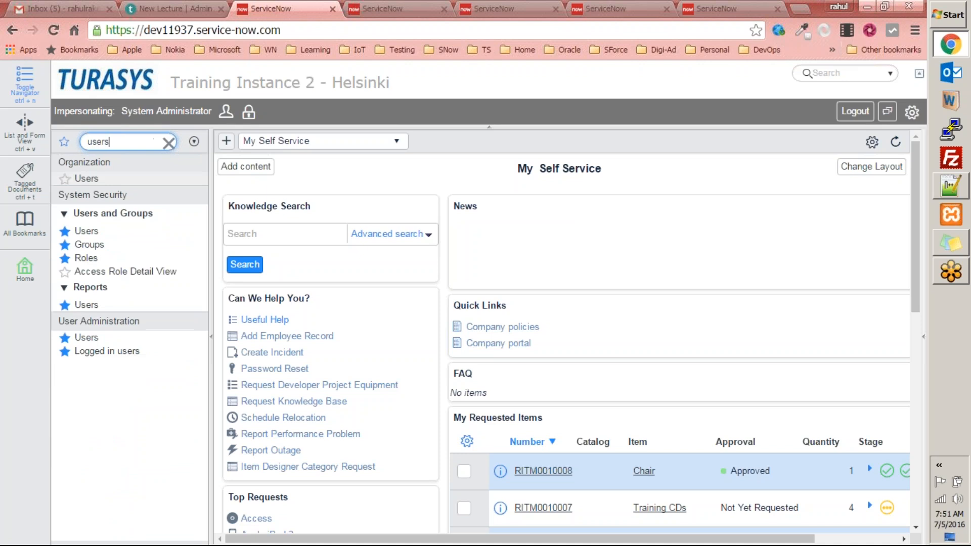
pyautogui.click(101, 247)
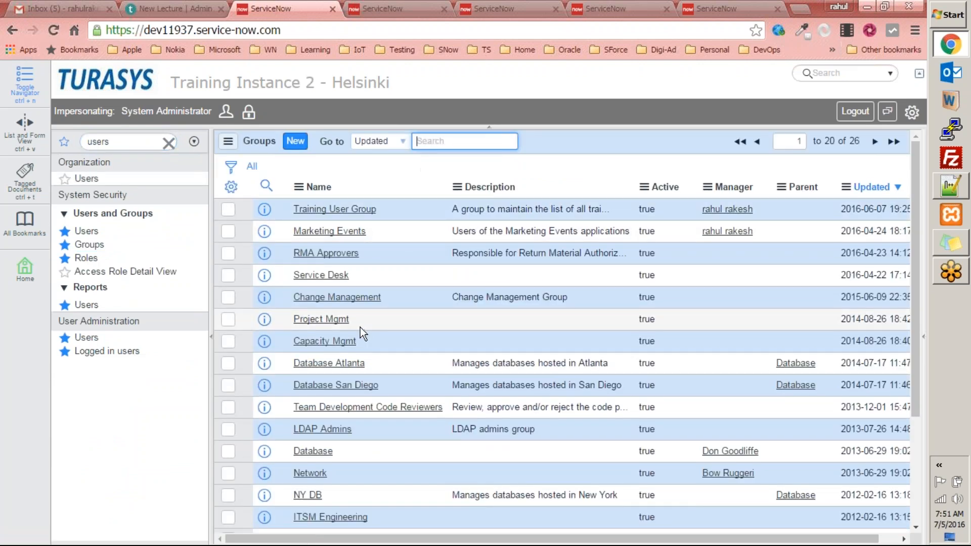
# Open the CAB Approval group and show its group members
pyautogui.scroll(-3, 356, 328)
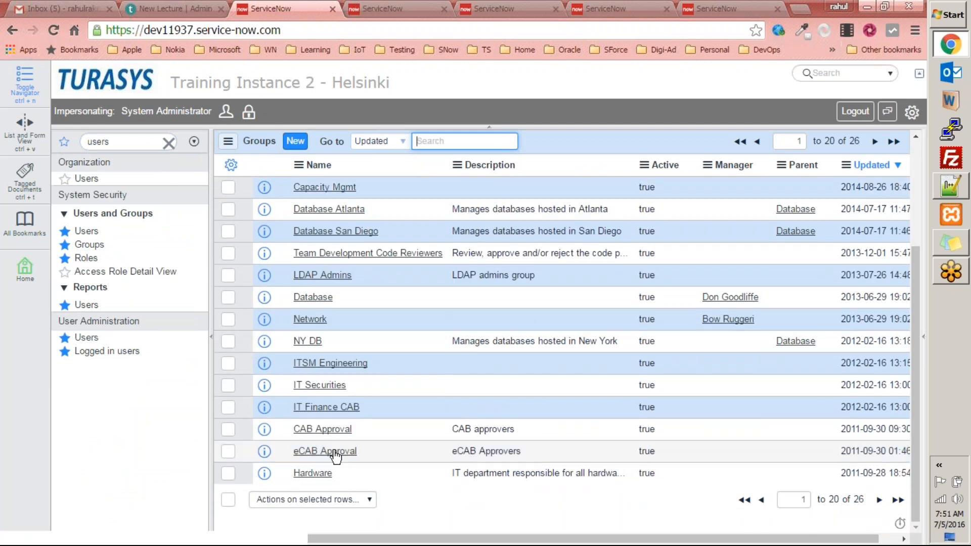
pyautogui.click(336, 431)
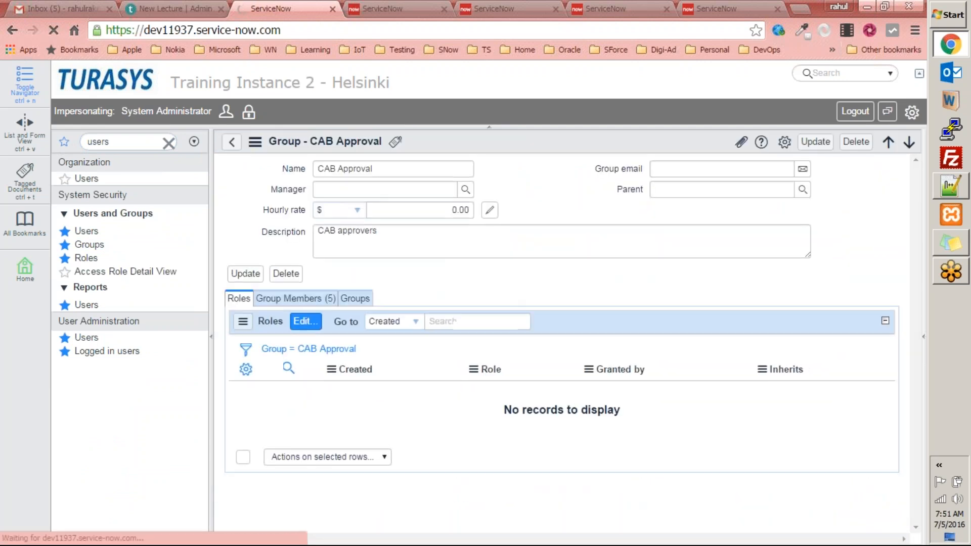
pyautogui.click(311, 299)
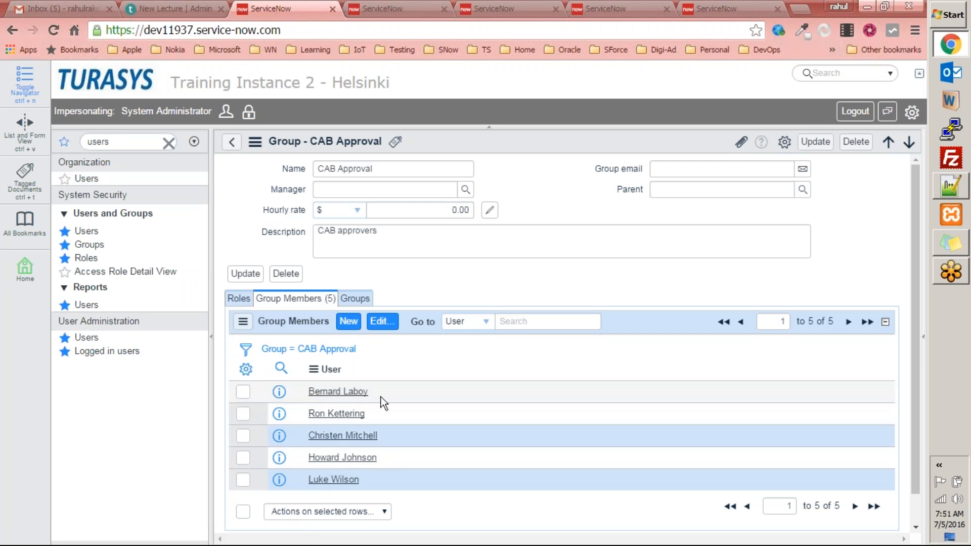
# Open the fourth listed CAB approver's requested approval for CHG0000001, enter a comment and approve it
pyautogui.hotkey('ctrl', 'Tab')
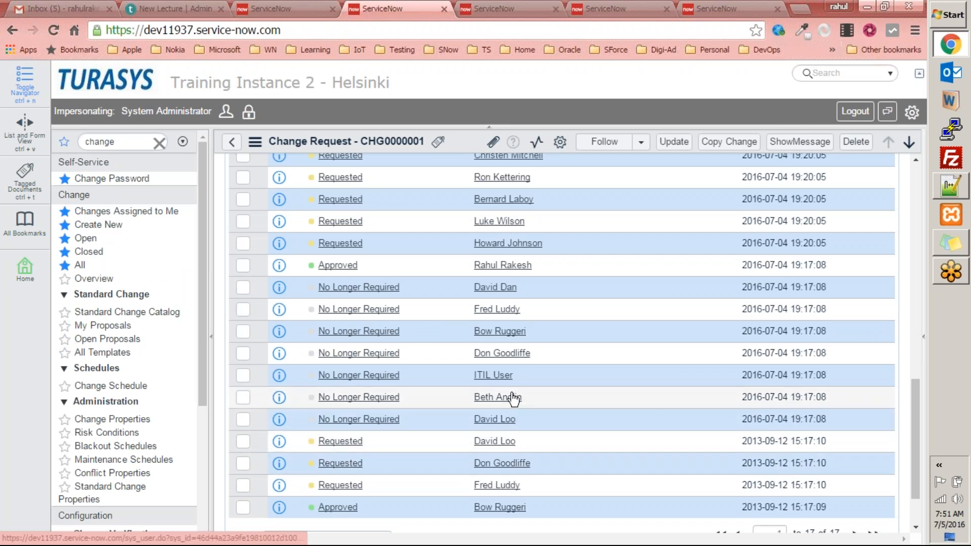
pyautogui.scroll(2, 514, 319)
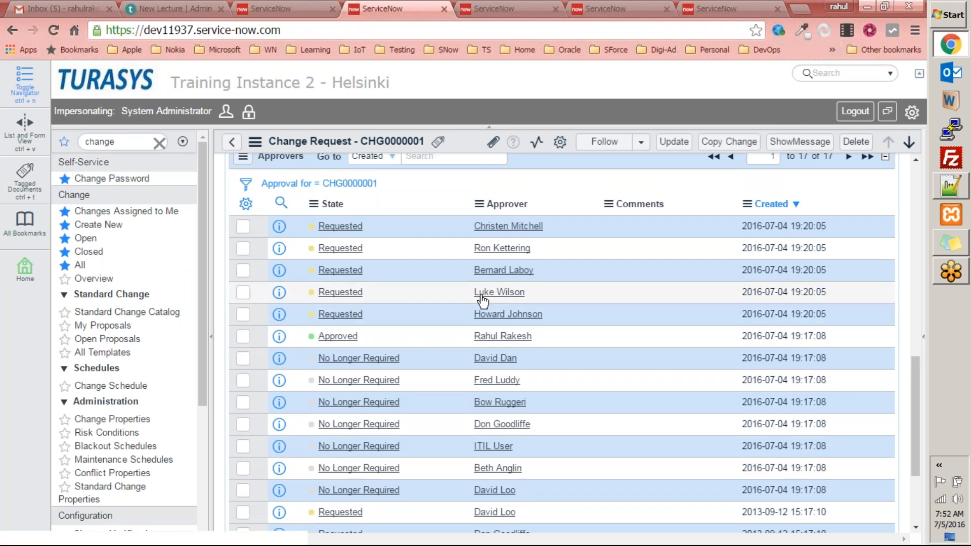
pyautogui.click(348, 296)
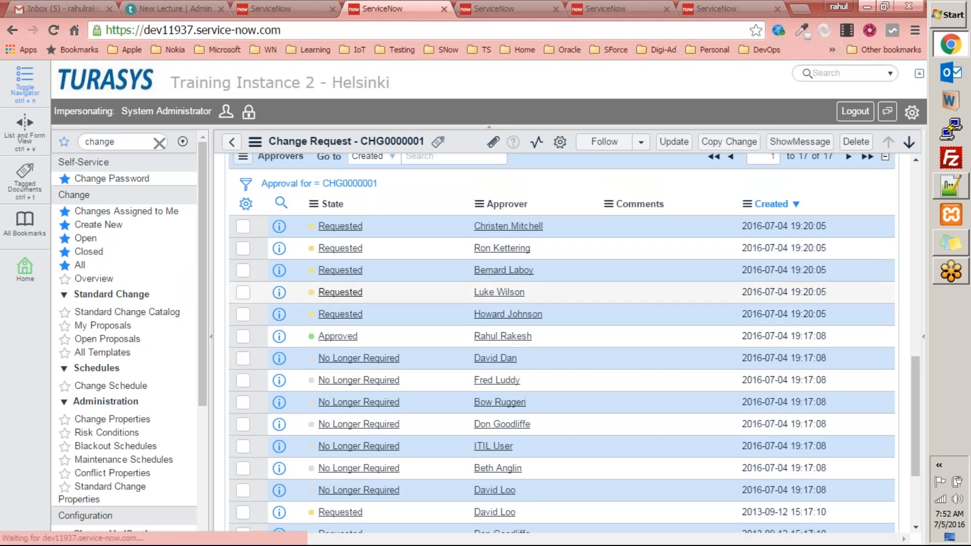
pyautogui.click(413, 220)
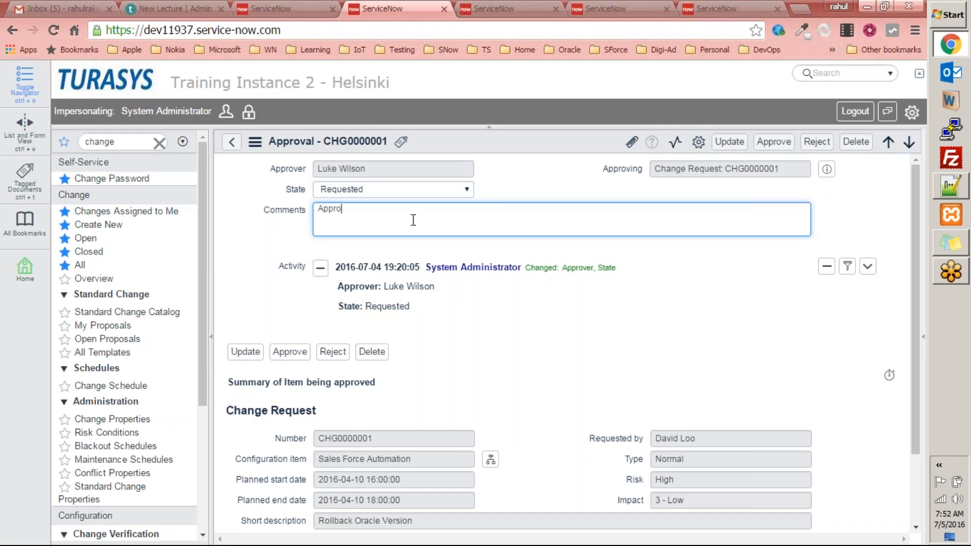
pyautogui.click(436, 192)
pyautogui.click(385, 223)
pyautogui.click(774, 142)
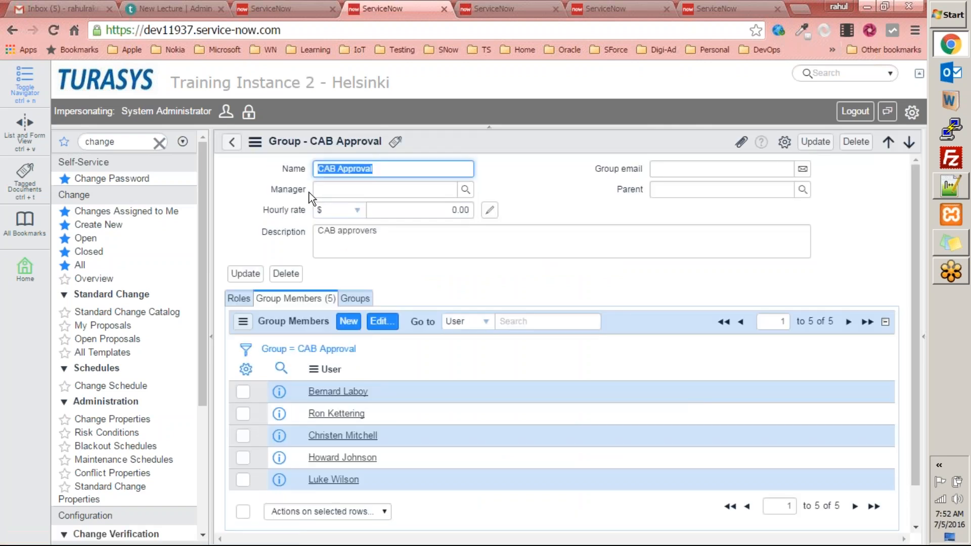
# Update the CAB Approval group record and reopen CHG0000001 from the list of all change requests
pyautogui.click(815, 142)
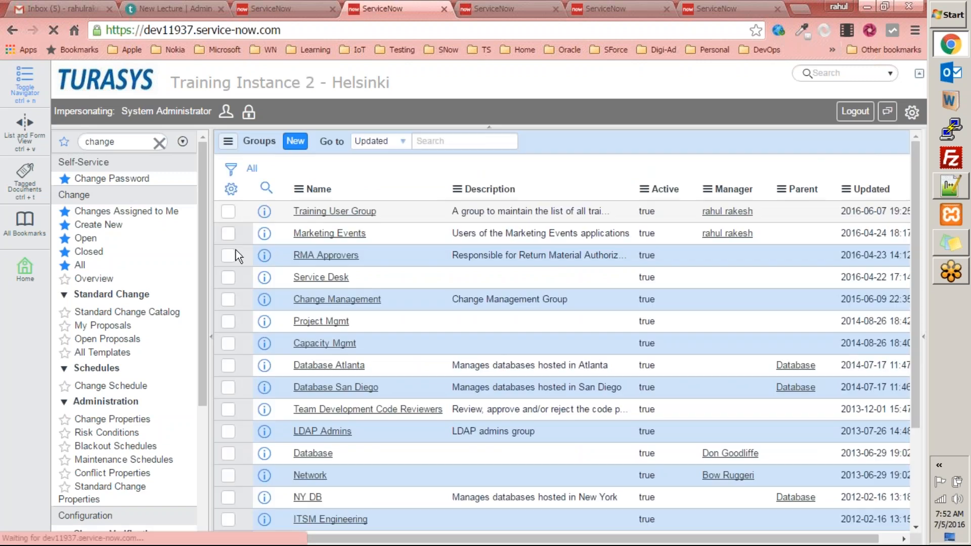
pyautogui.click(80, 265)
pyautogui.click(328, 210)
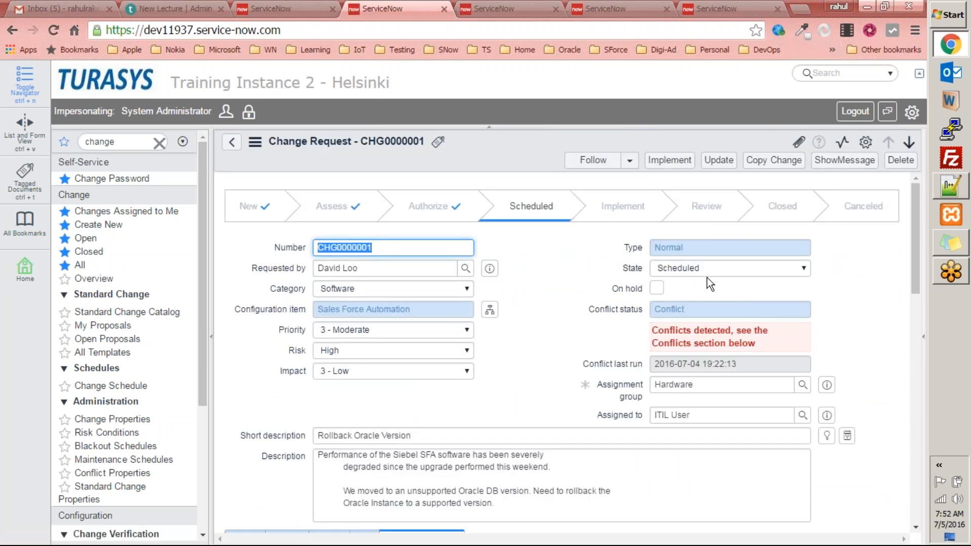
# Reload the Change Request - Normal workflow diagram and examine the path leading through the CAB approval activity
pyautogui.hotkey('ctrl', 'Tab')
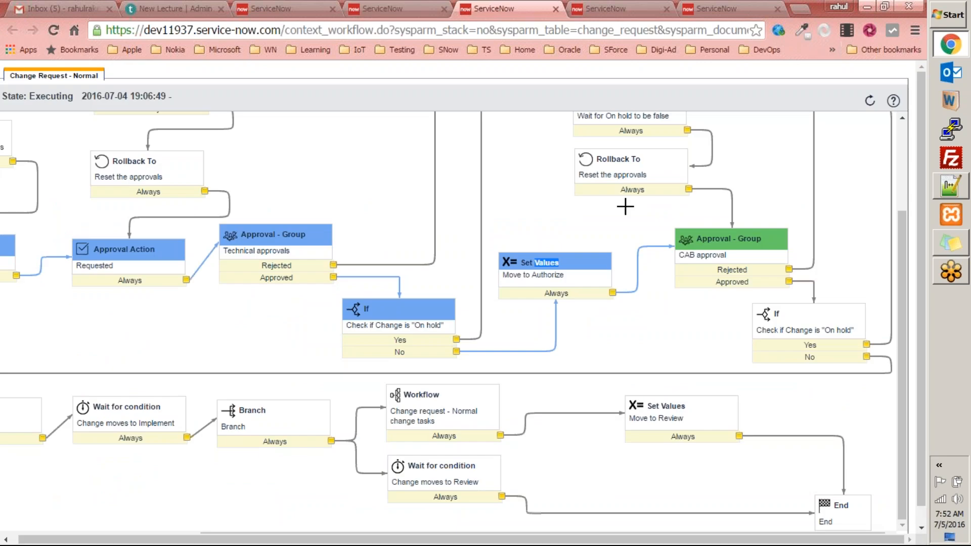
pyautogui.rightClick(529, 169)
pyautogui.click(570, 212)
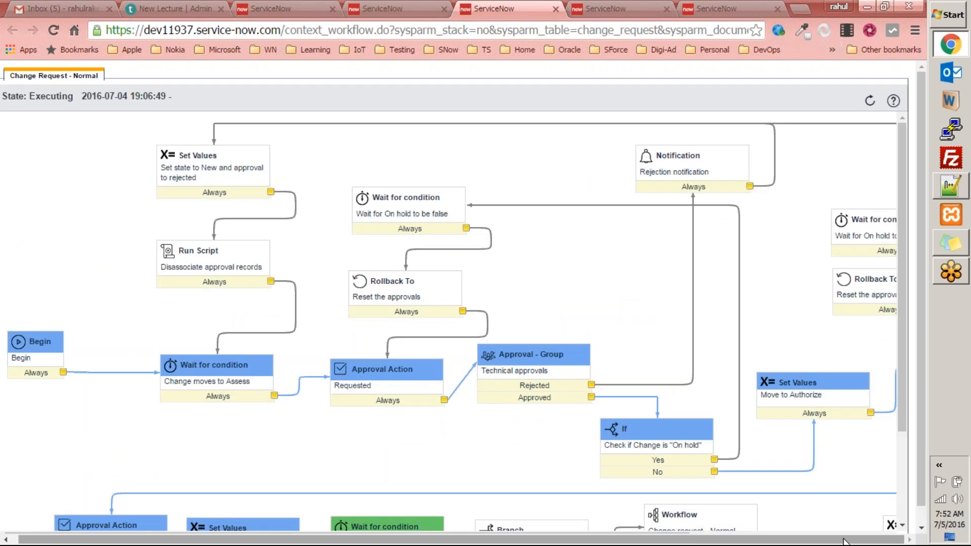
pyautogui.click(773, 533)
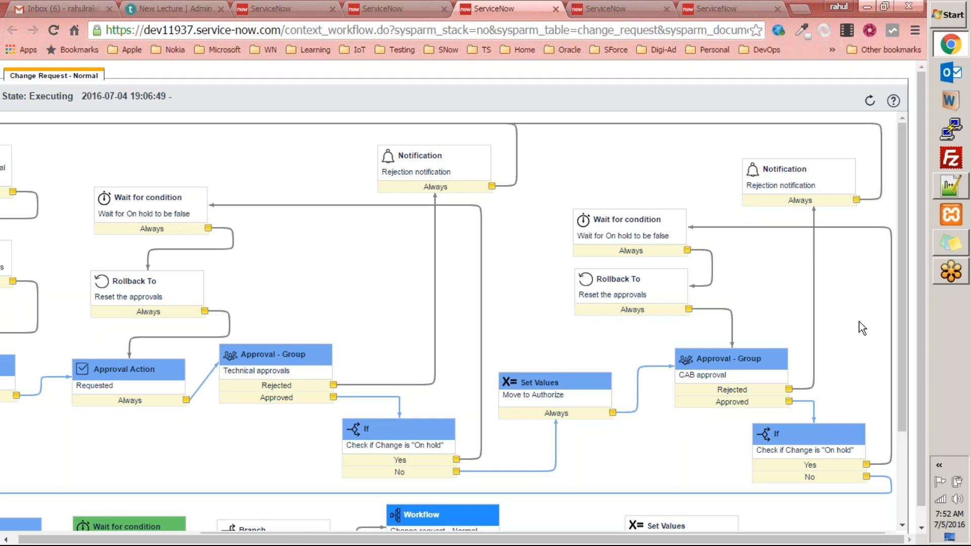
pyautogui.scroll(-3, 860, 322)
pyautogui.scroll(-2, 812, 318)
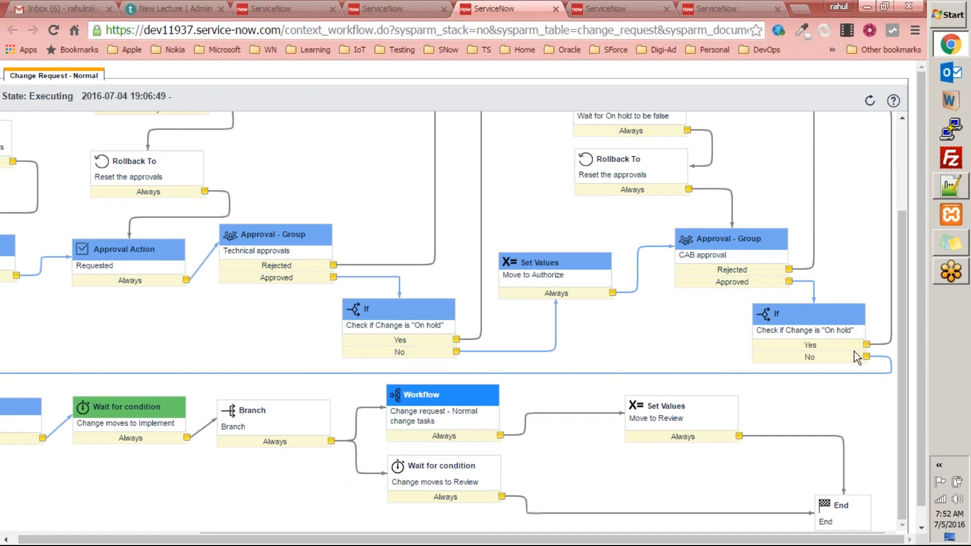
# Examine the workflow activities that follow CAB approval, from the Approve action through Move to Scheduled to the Implement wait condition
pyautogui.moveTo(405, 539); pyautogui.dragTo(95, 492)
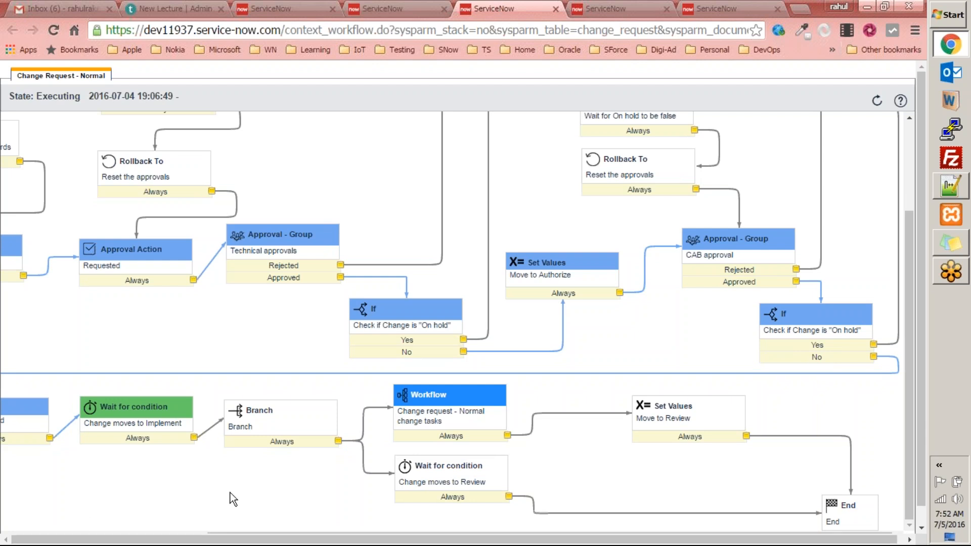
pyautogui.click(25, 537)
pyautogui.click(25, 537)
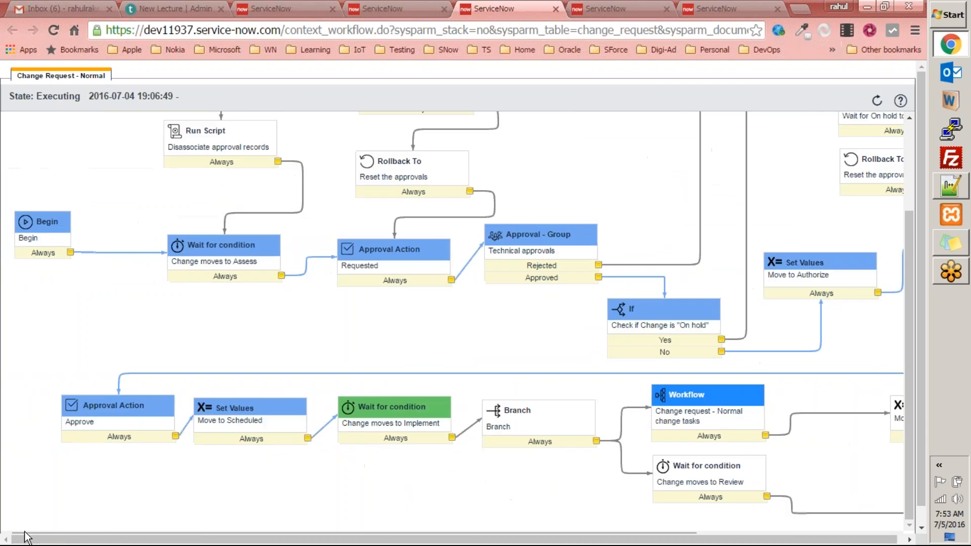
pyautogui.moveTo(97, 417)
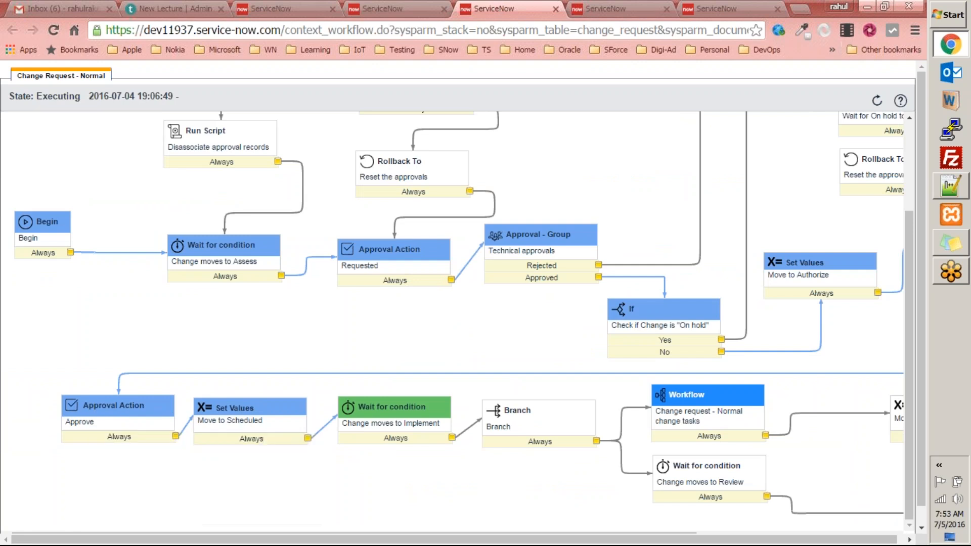
pyautogui.moveTo(261, 437)
pyautogui.moveTo(371, 435)
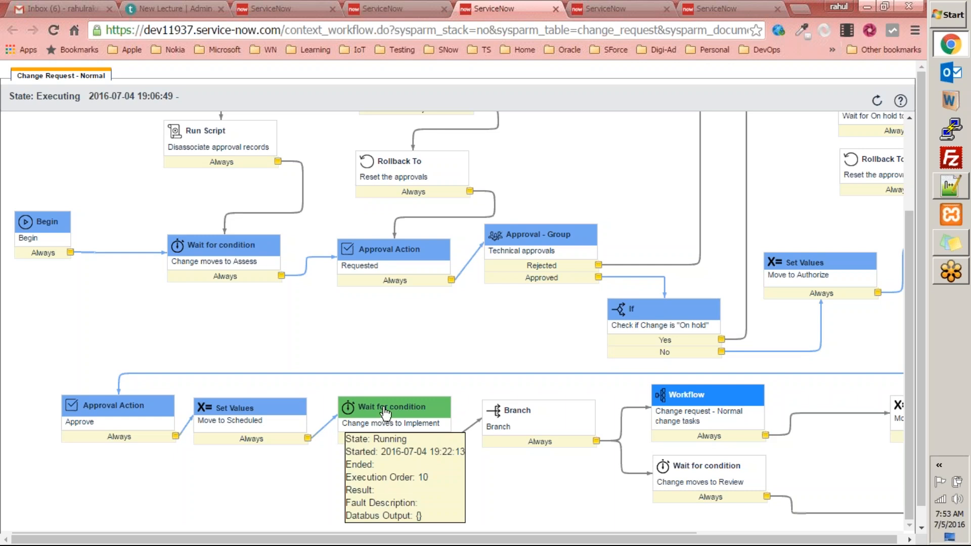
# Return to CHG0000001 and review the approval states in its approvers list
pyautogui.click(555, 9)
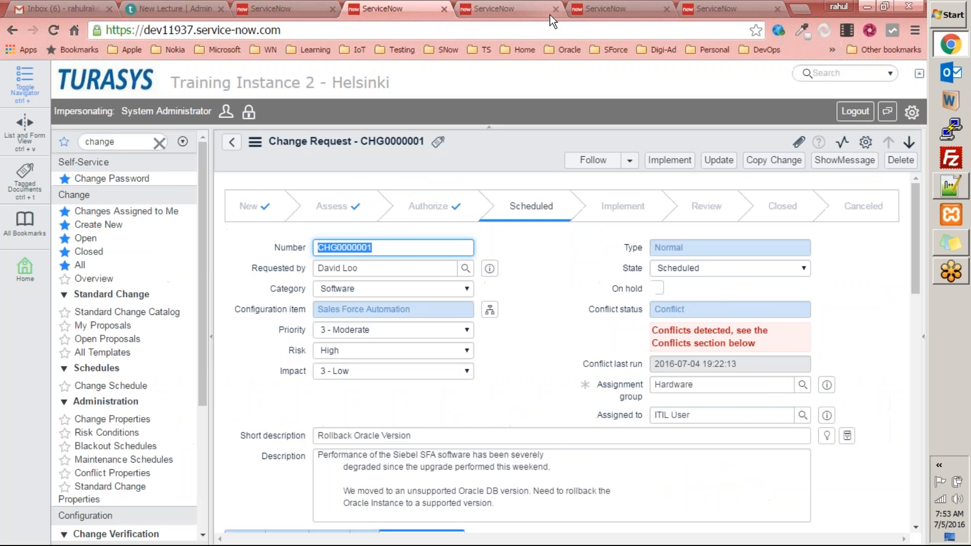
pyautogui.scroll(-10, 520, 327)
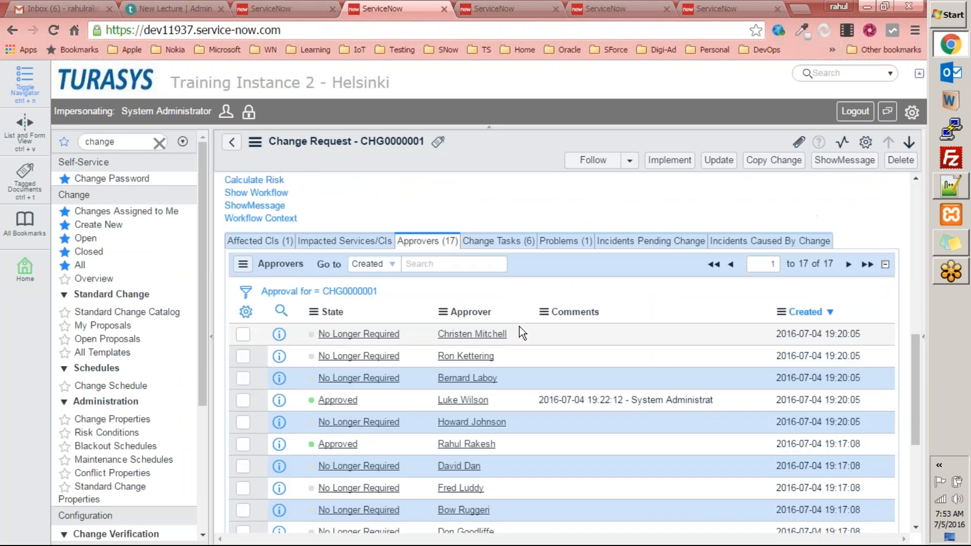
pyautogui.scroll(-1, 520, 326)
# Review the change tasks of CHG0000001 and show its affected CIs
pyautogui.scroll(4, 509, 326)
pyautogui.click(532, 378)
pyautogui.scroll(-4, 557, 387)
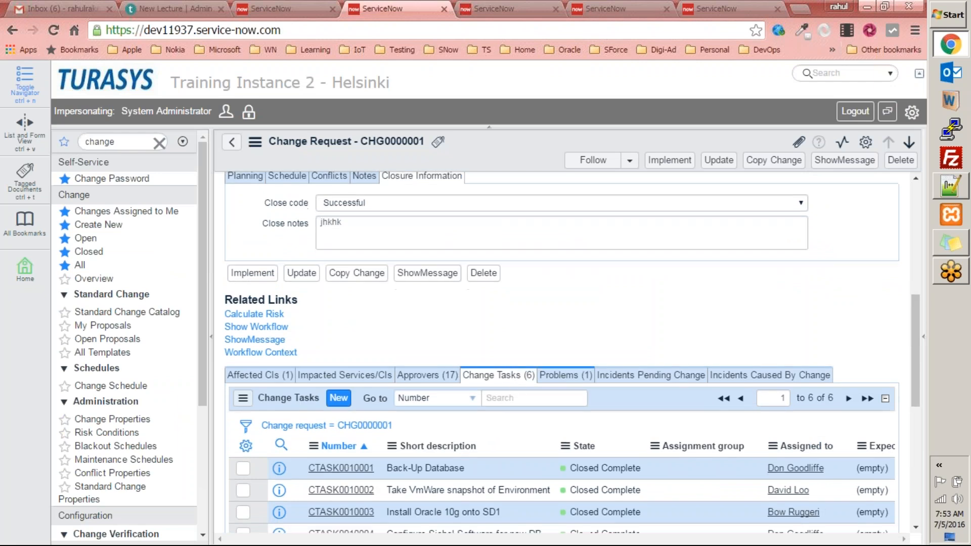
pyautogui.scroll(7, 493, 313)
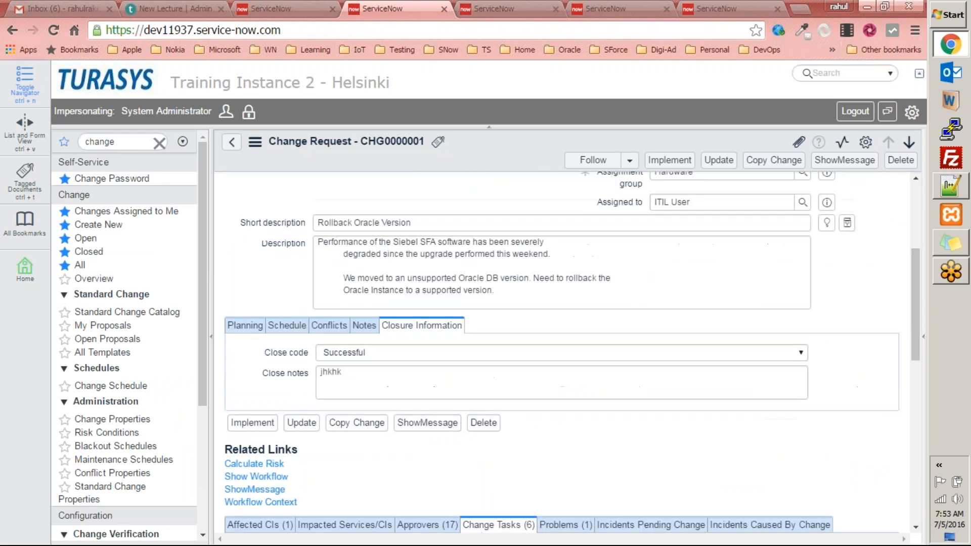
pyautogui.scroll(-7, 493, 314)
pyautogui.scroll(2, 492, 314)
pyautogui.scroll(1, 485, 316)
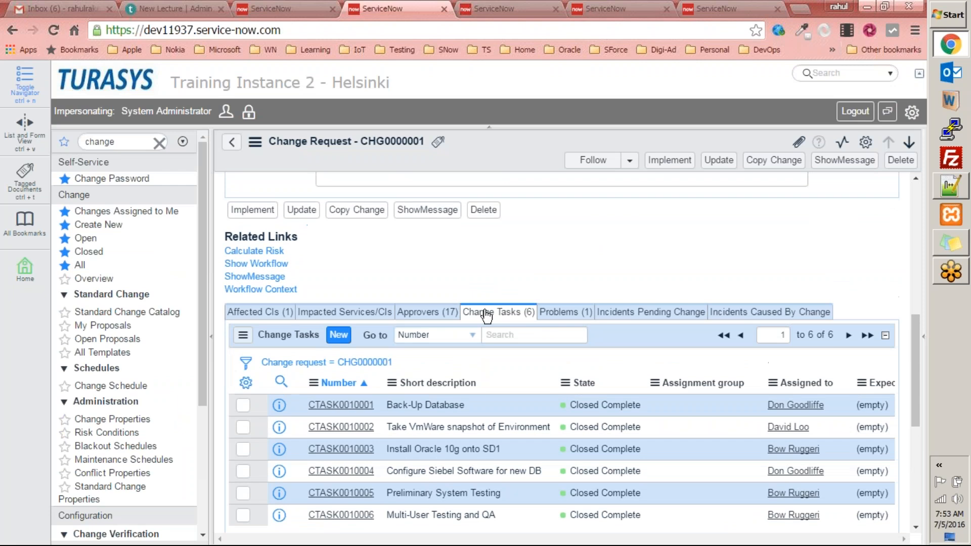
pyautogui.click(269, 314)
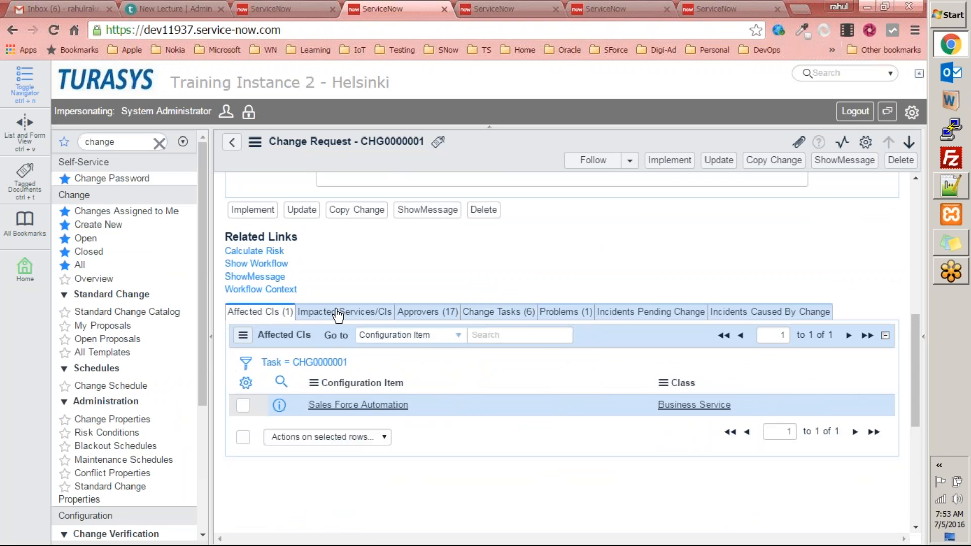
# Examine the workflow diagram's Branch activity with its change tasks sub-workflow and the wait condition for Review
pyautogui.hotkey('ctrl', 'Tab')
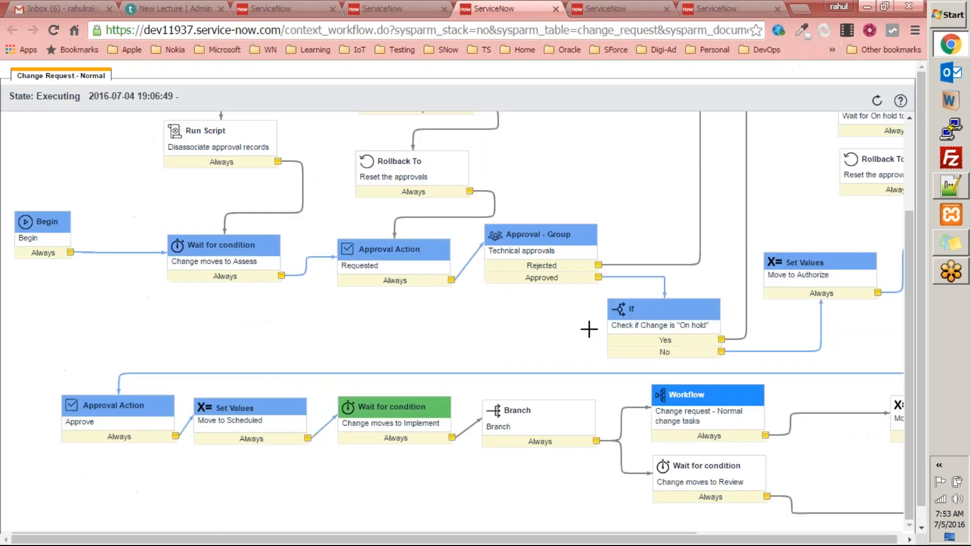
pyautogui.scroll(-1, 566, 438)
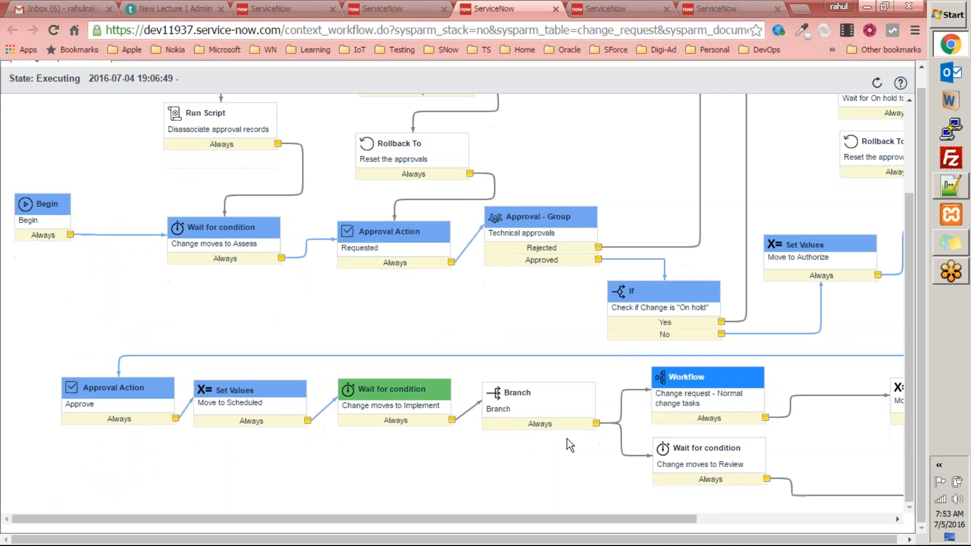
pyautogui.moveTo(718, 404)
pyautogui.moveTo(668, 517); pyautogui.dragTo(785, 525)
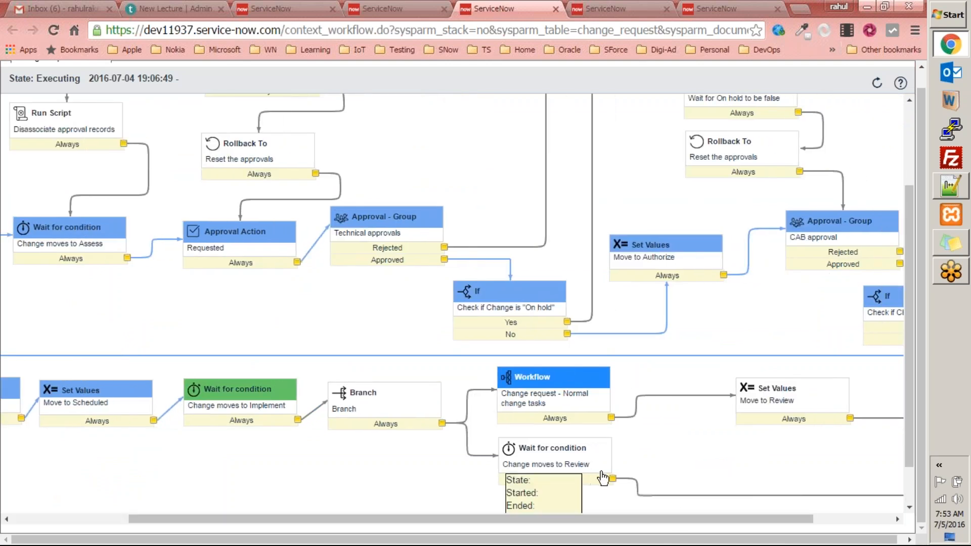
# Review the process stages of CHG0000001 and check which State options it offers, leaving the state at Scheduled
pyautogui.click(397, 9)
pyautogui.scroll(10, 728, 269)
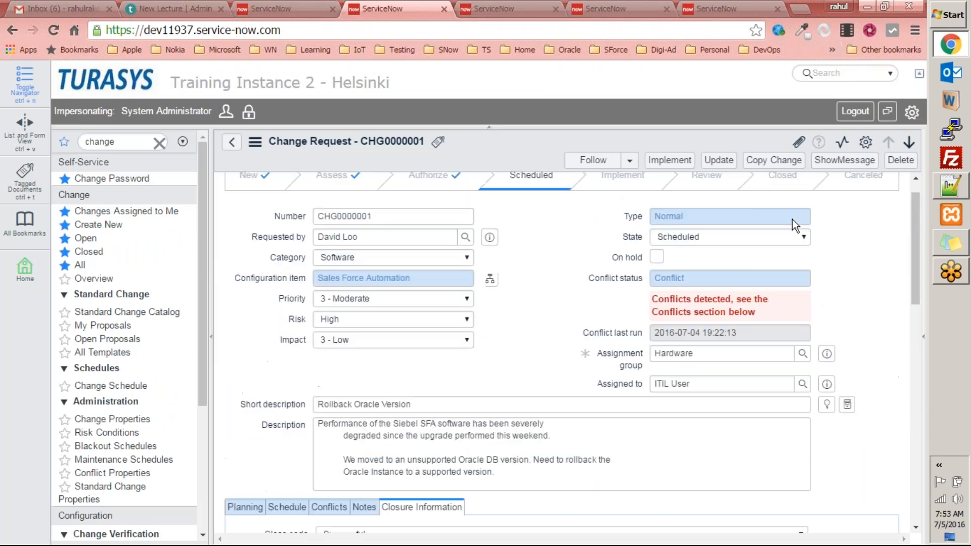
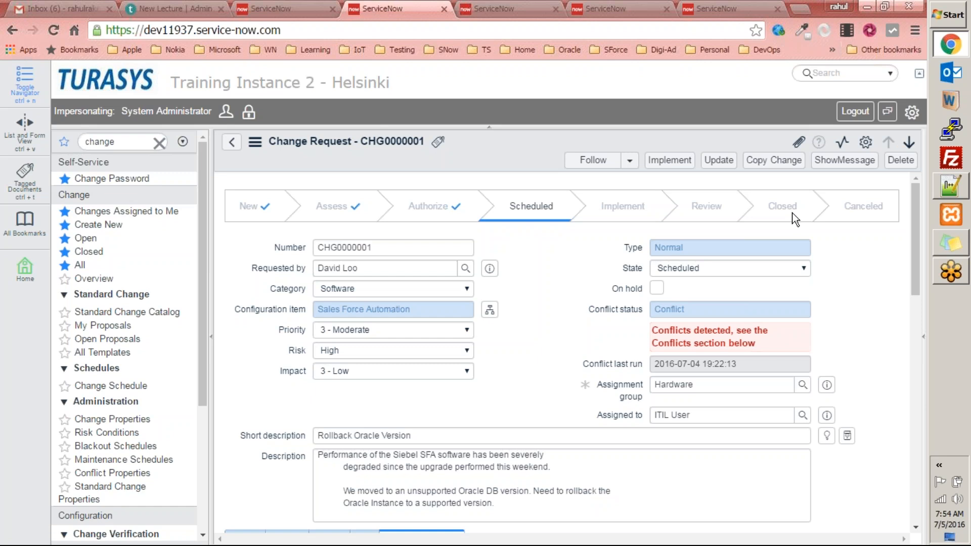
pyautogui.scroll(-3, 548, 338)
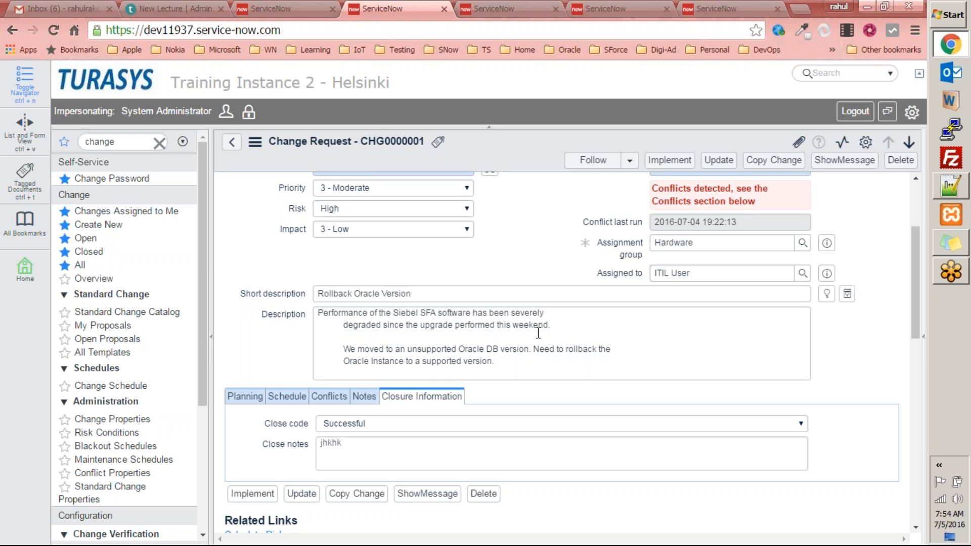
pyautogui.scroll(3, 538, 333)
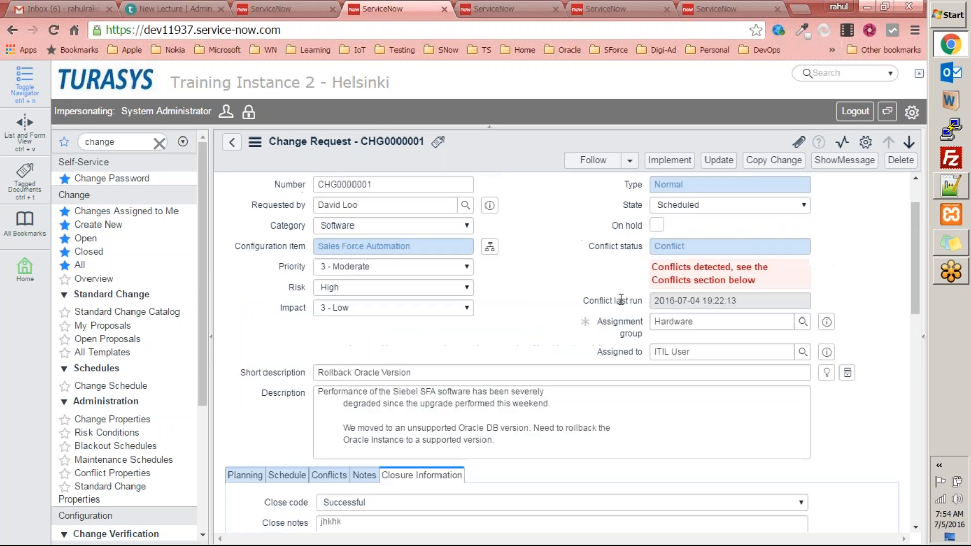
pyautogui.click(729, 267)
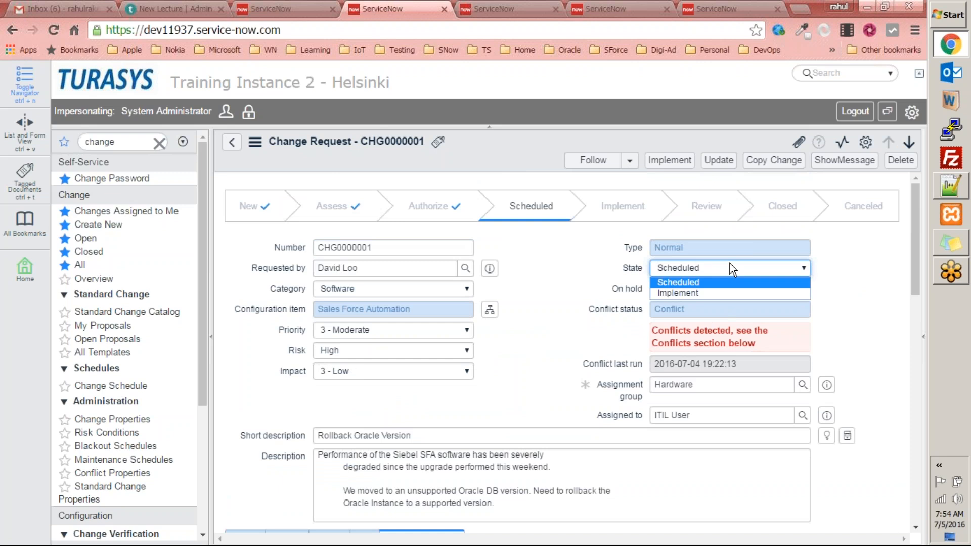
pyautogui.click(586, 298)
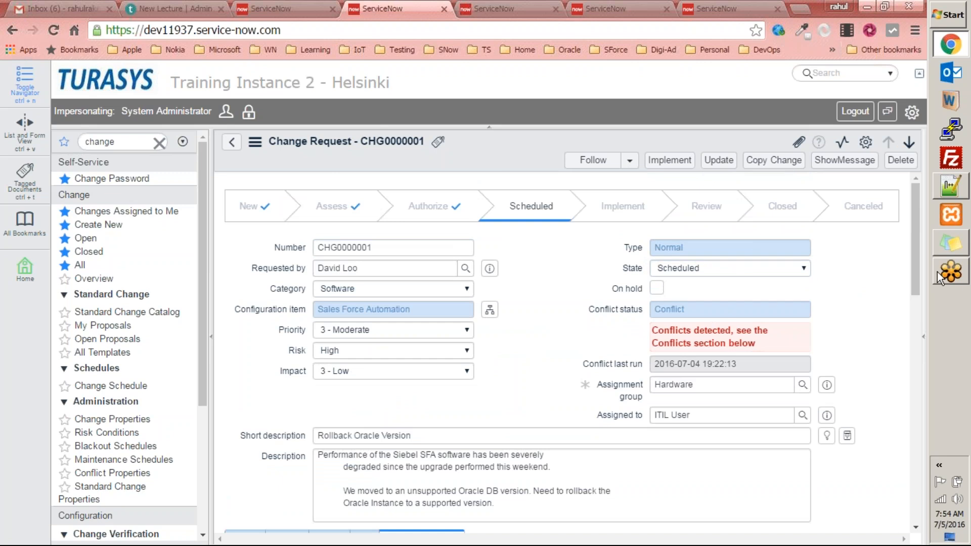
# Show the change tasks list of CHG0000001 again and go back to the top of the form
pyautogui.moveTo(918, 271); pyautogui.dragTo(912, 375)
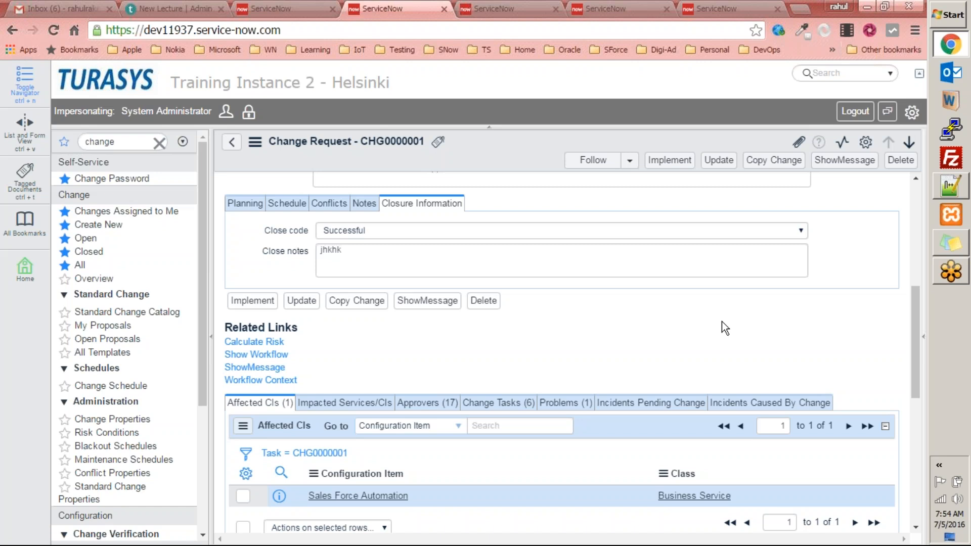
pyautogui.click(468, 404)
pyautogui.scroll(-5, 478, 435)
pyautogui.scroll(13, 478, 470)
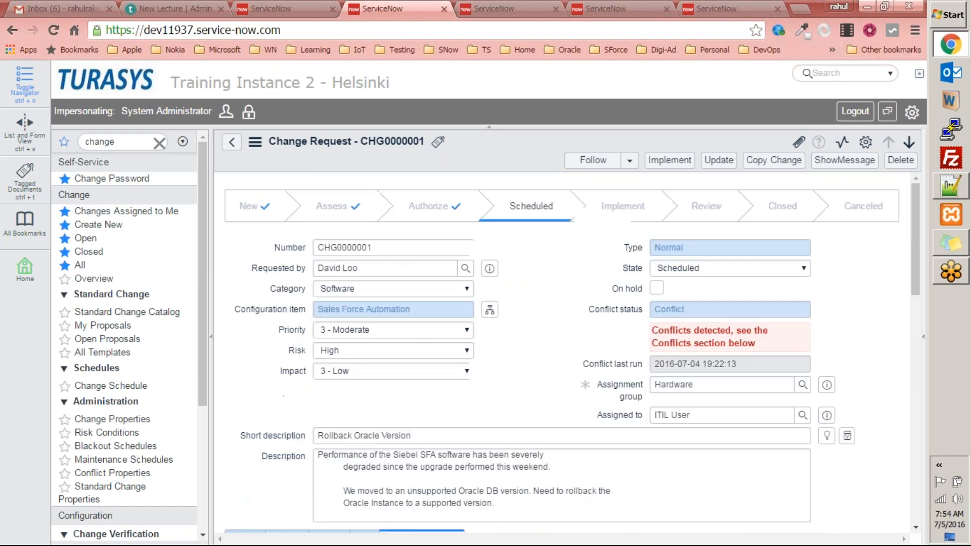
# Locate the "Change request - Normal change tasks" activity in the workflow diagram and try to open it
pyautogui.hotkey('ctrl', 'Tab')
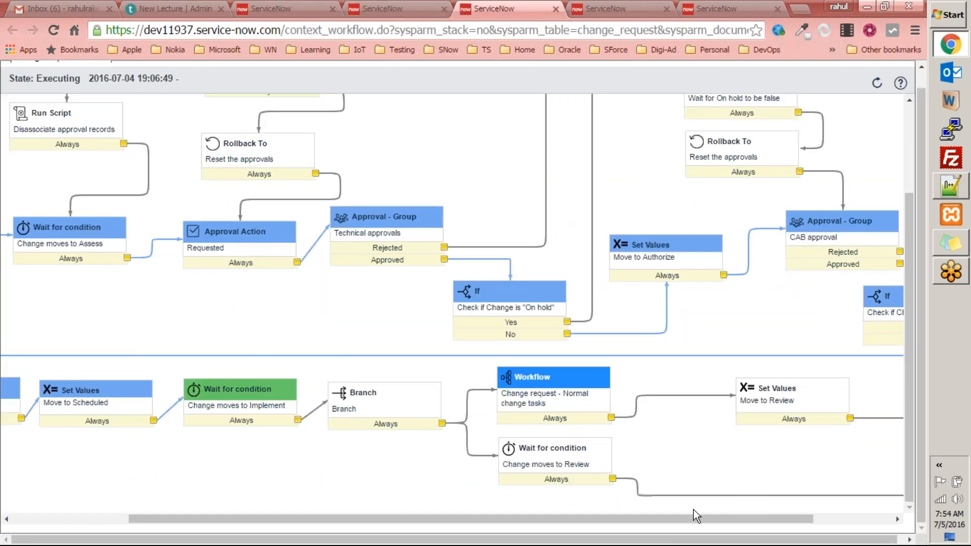
pyautogui.moveTo(666, 521); pyautogui.dragTo(744, 521)
pyautogui.moveTo(429, 404)
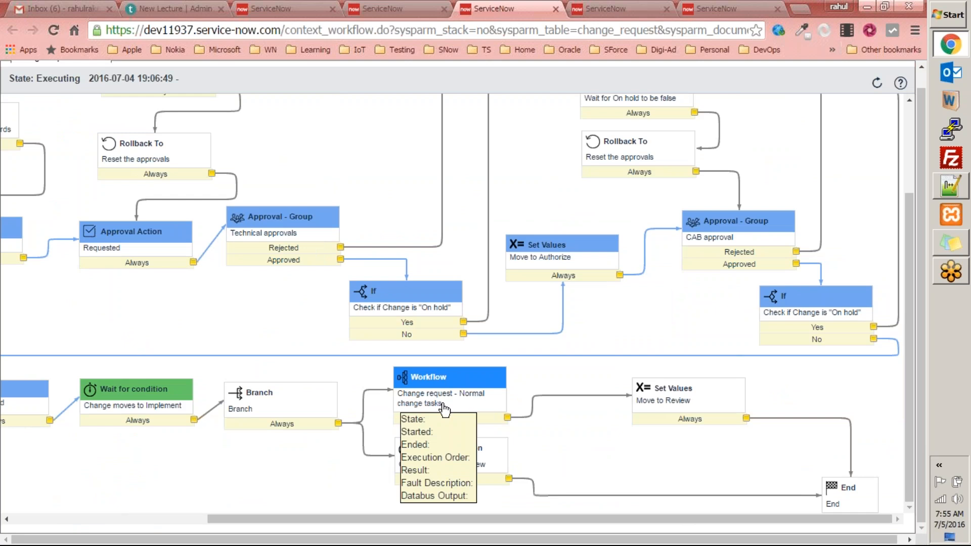
pyautogui.doubleClick(428, 403)
pyautogui.scroll(3, 216, 125)
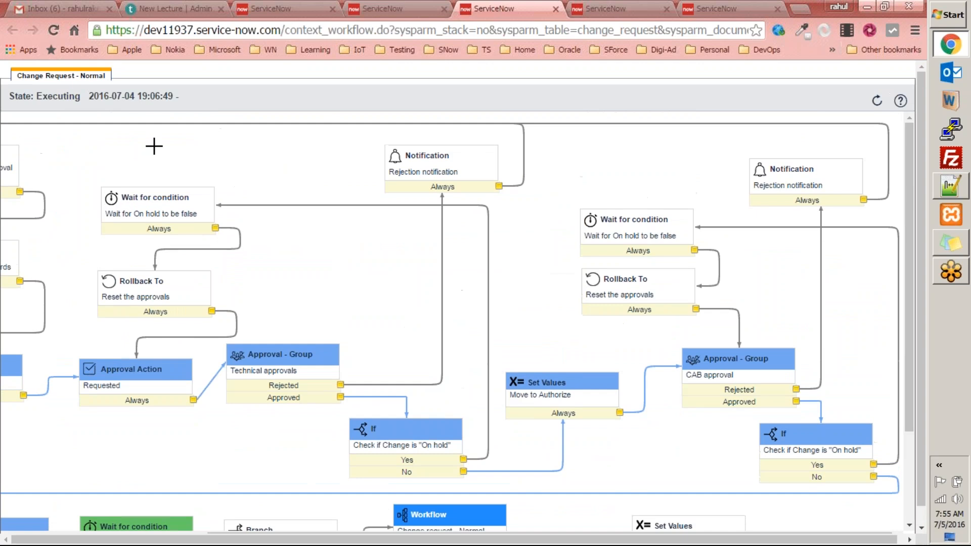
# Examine the workflow diagram's Branch, change tasks sub-workflow and wait for Review, along with the approval activities leading to them
pyautogui.scroll(-3, 337, 114)
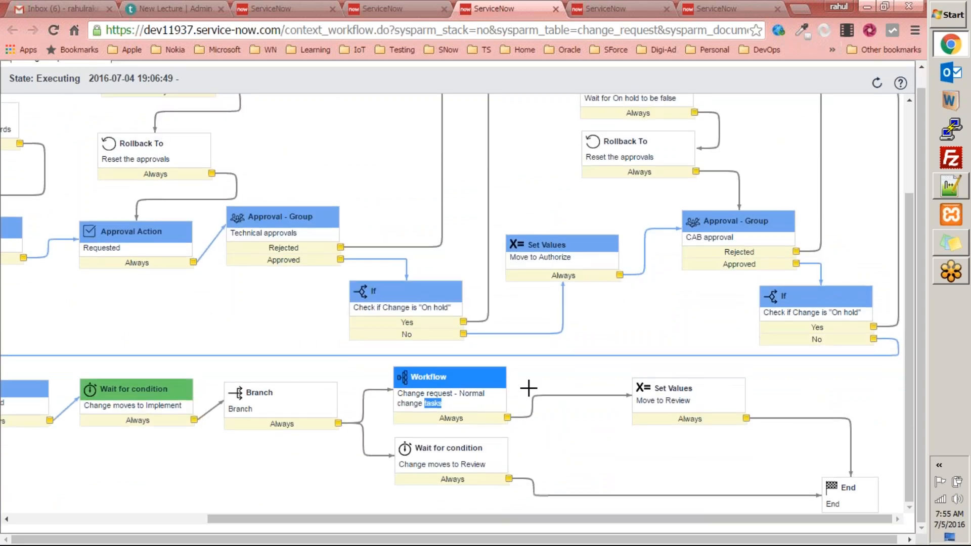
pyautogui.click(326, 458)
pyautogui.moveTo(401, 403)
pyautogui.scroll(3, 433, 408)
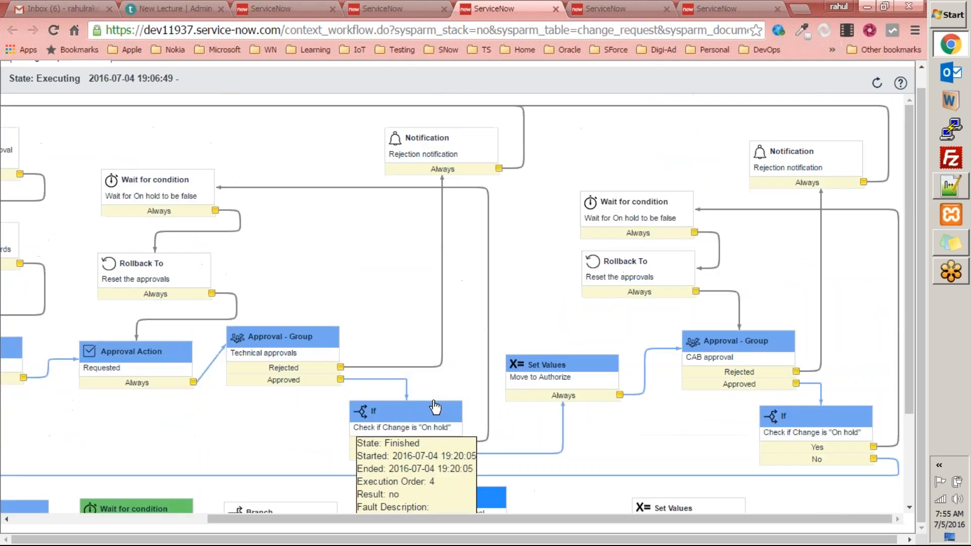
pyautogui.scroll(-2, 433, 399)
pyautogui.scroll(-1, 698, 490)
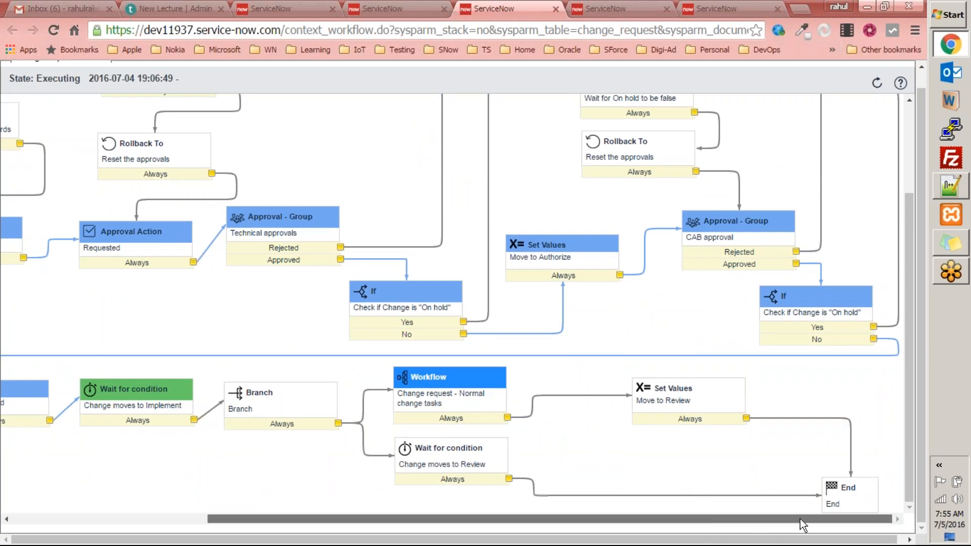
pyautogui.scroll(3, 801, 510)
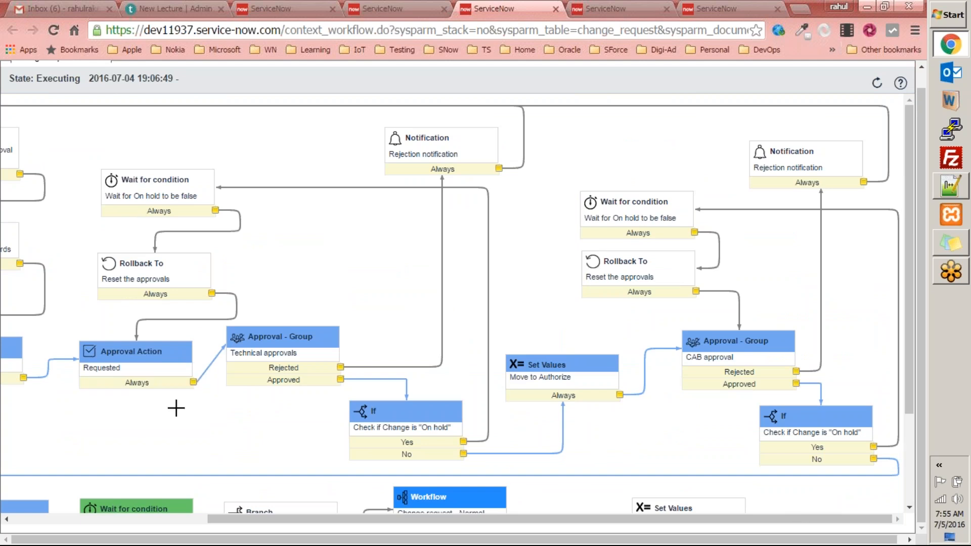
# Trace the Change Request - Normal workflow from Begin through the technical approvals to the wait for Implement and the change tasks activity
pyautogui.moveTo(831, 519); pyautogui.dragTo(637, 519)
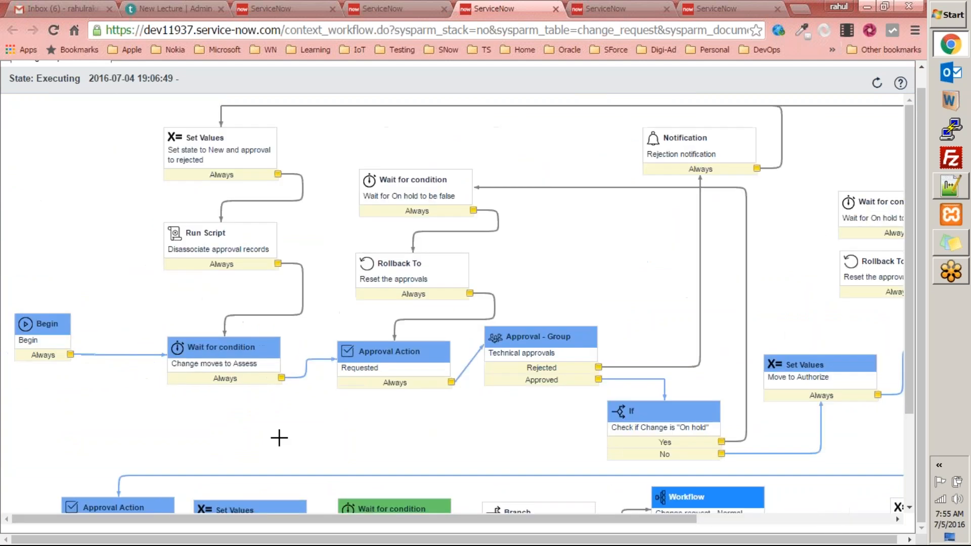
pyautogui.scroll(-3, 191, 397)
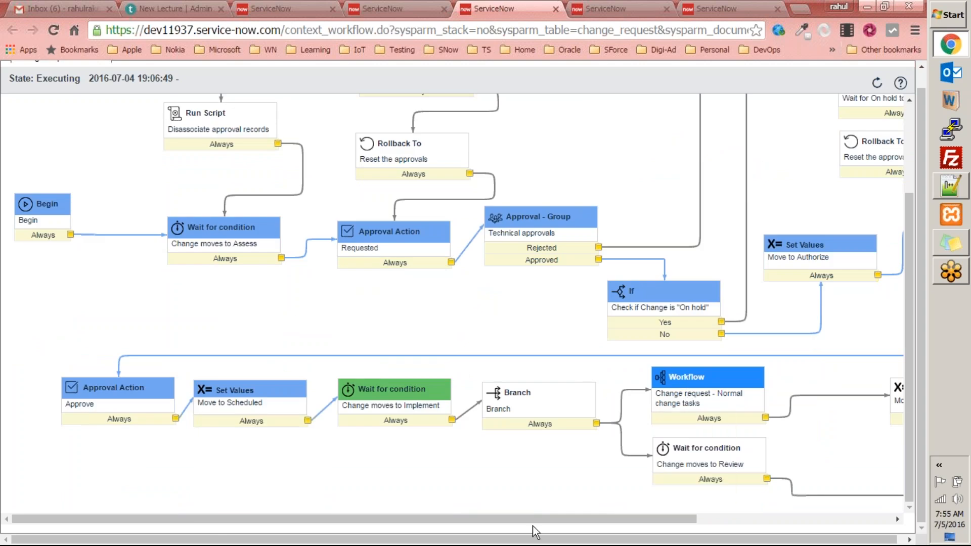
pyautogui.moveTo(534, 520); pyautogui.dragTo(716, 521)
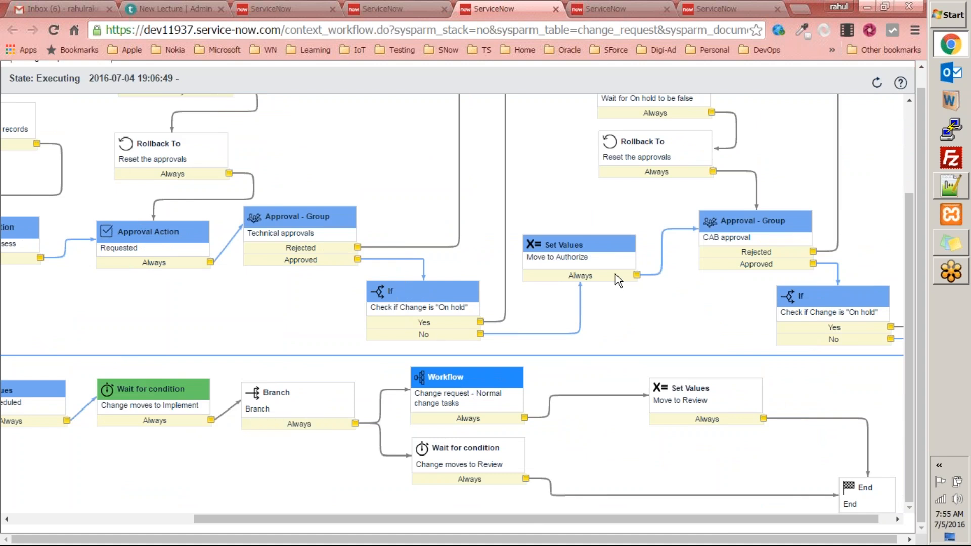
pyautogui.moveTo(531, 519); pyautogui.dragTo(405, 519)
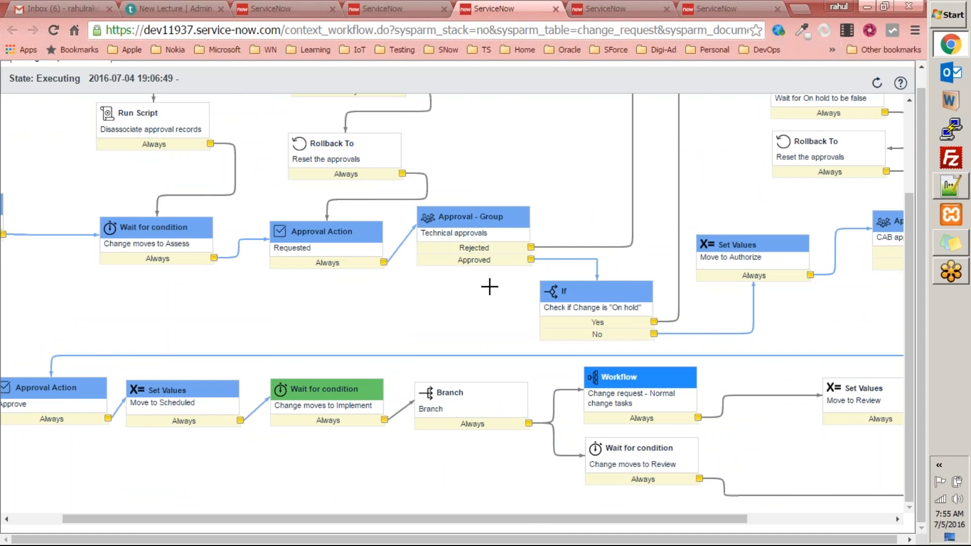
pyautogui.scroll(3, 451, 292)
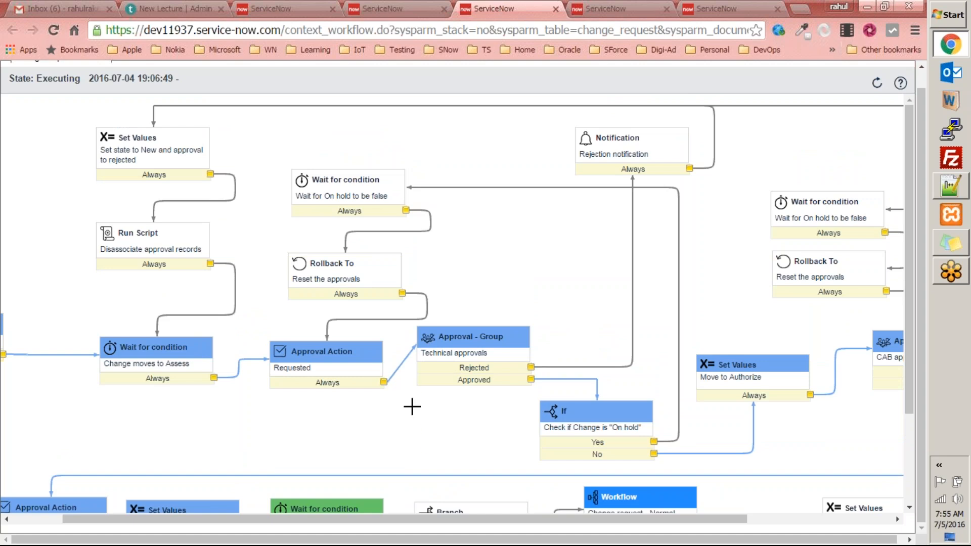
pyautogui.moveTo(525, 354)
pyautogui.moveTo(573, 438)
# Return to the CHG0000001 record and view its Impacted Services/CIs and Affected CIs related lists
pyautogui.hotkey('ctrl', 'shift', 'Tab')
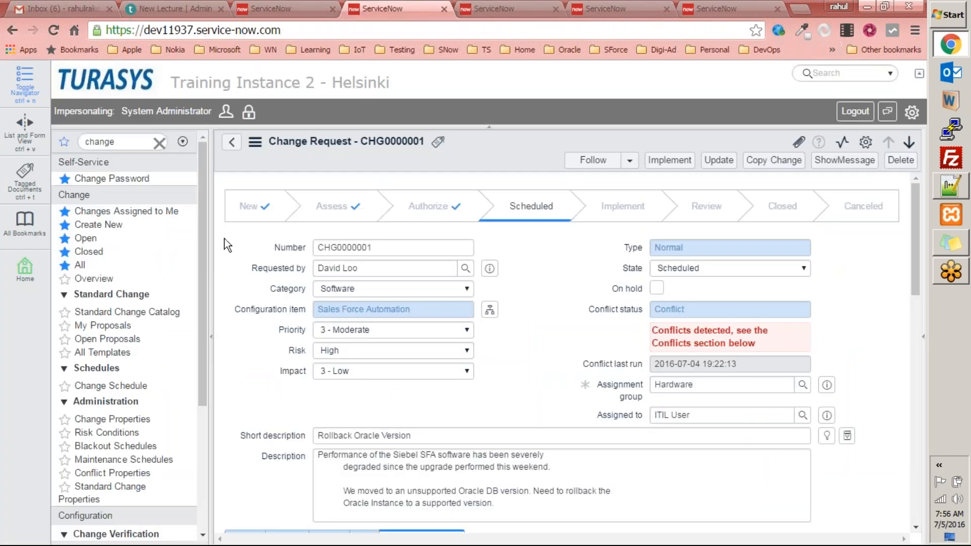
pyautogui.scroll(-10, 475, 378)
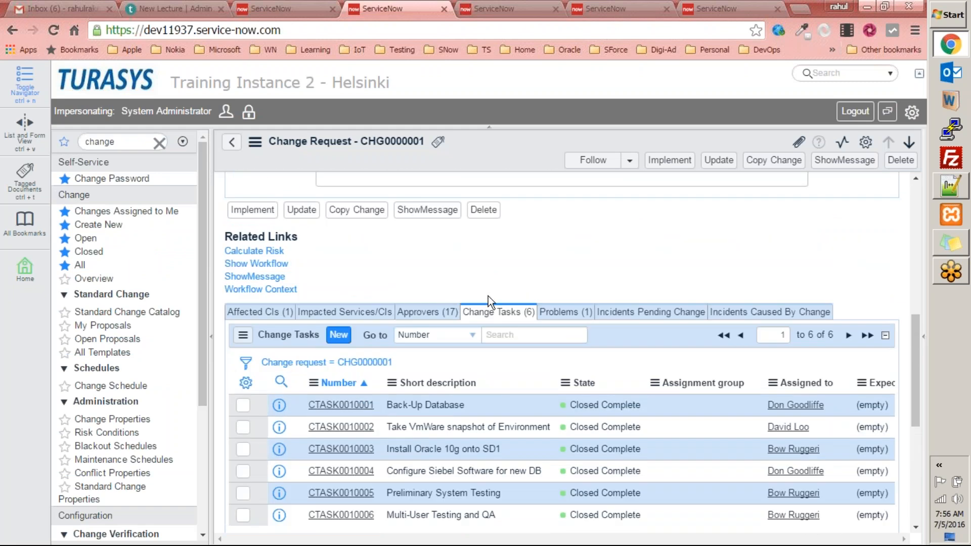
pyautogui.click(454, 311)
pyautogui.click(354, 312)
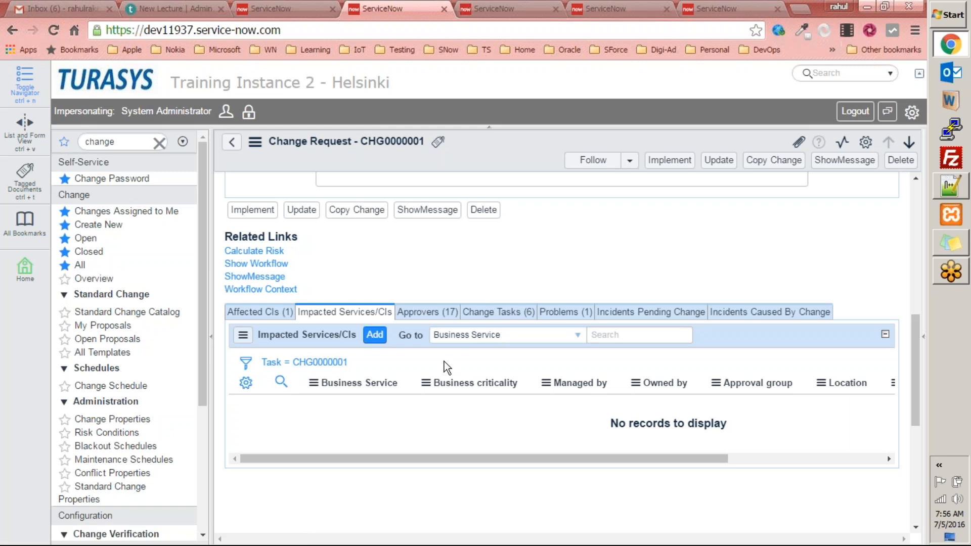
pyautogui.click(284, 315)
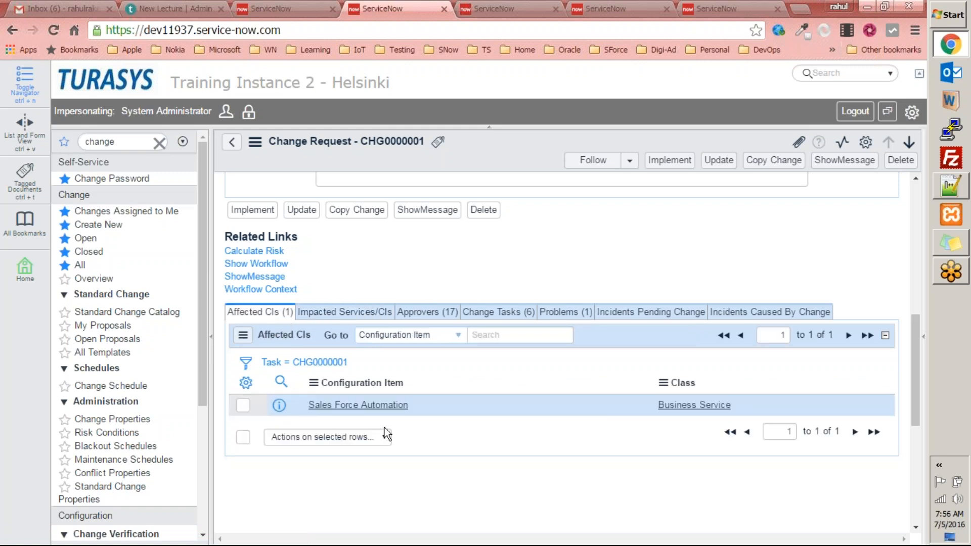
# Review CHG0000001's process stages, configuration item, closure information and Affected CIs list
pyautogui.scroll(7, 391, 438)
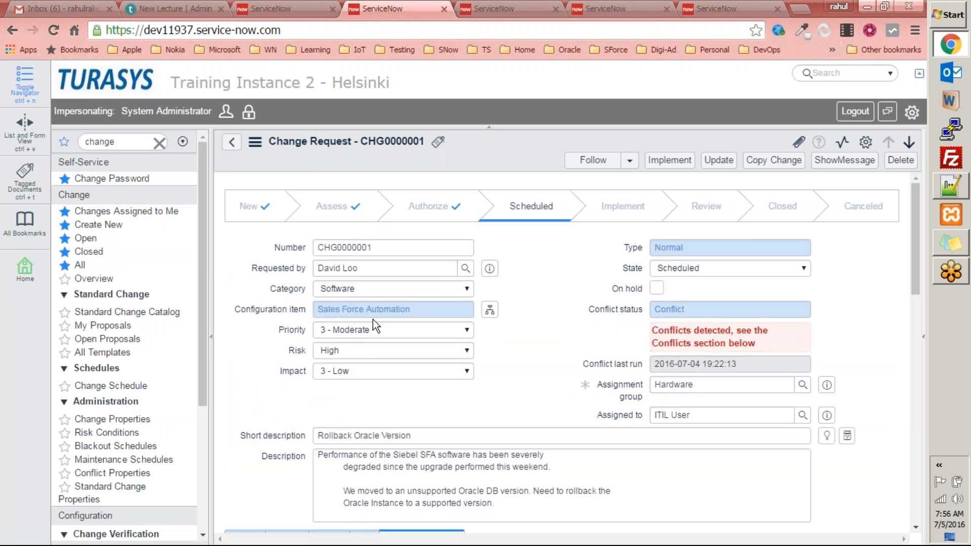
pyautogui.scroll(-8, 451, 320)
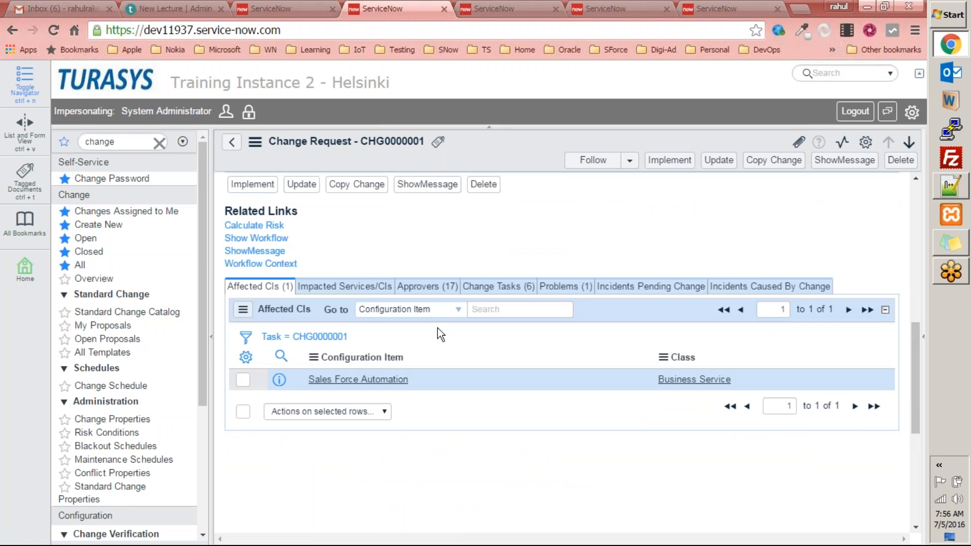
pyautogui.scroll(5, 458, 399)
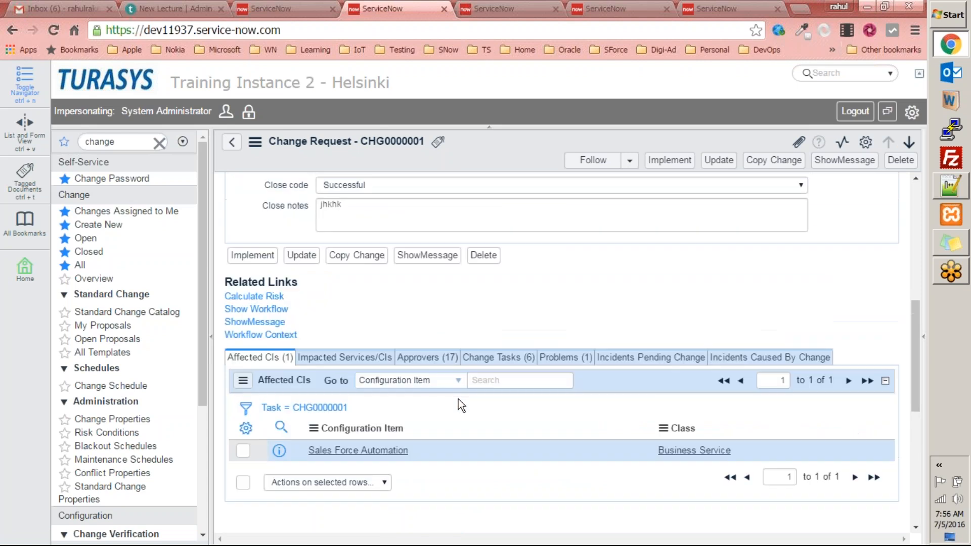
pyautogui.scroll(3, 453, 389)
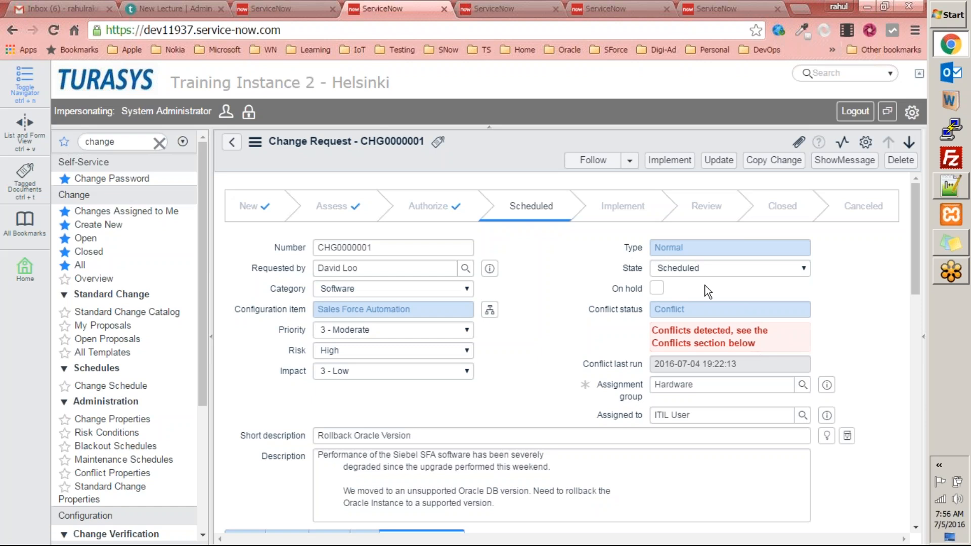
pyautogui.scroll(-5, 685, 283)
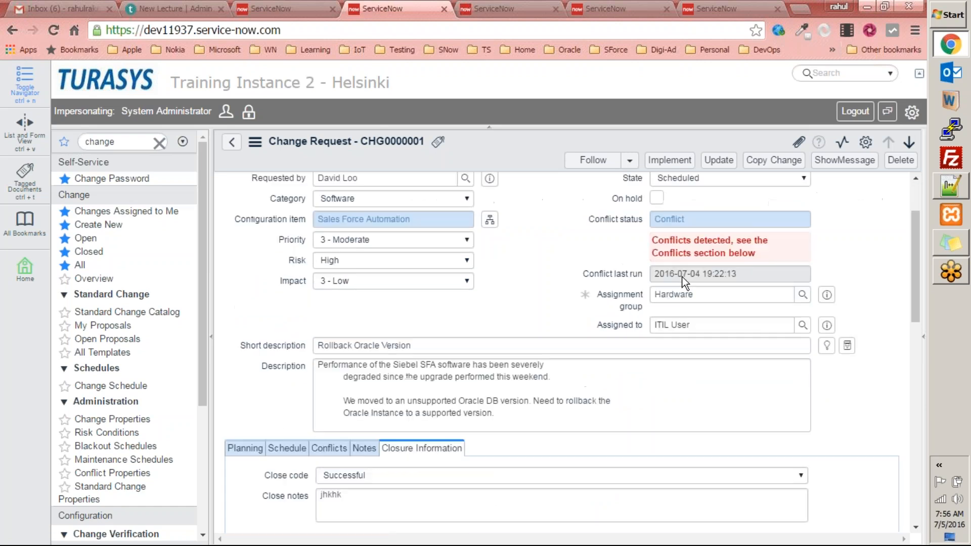
pyautogui.scroll(5, 679, 286)
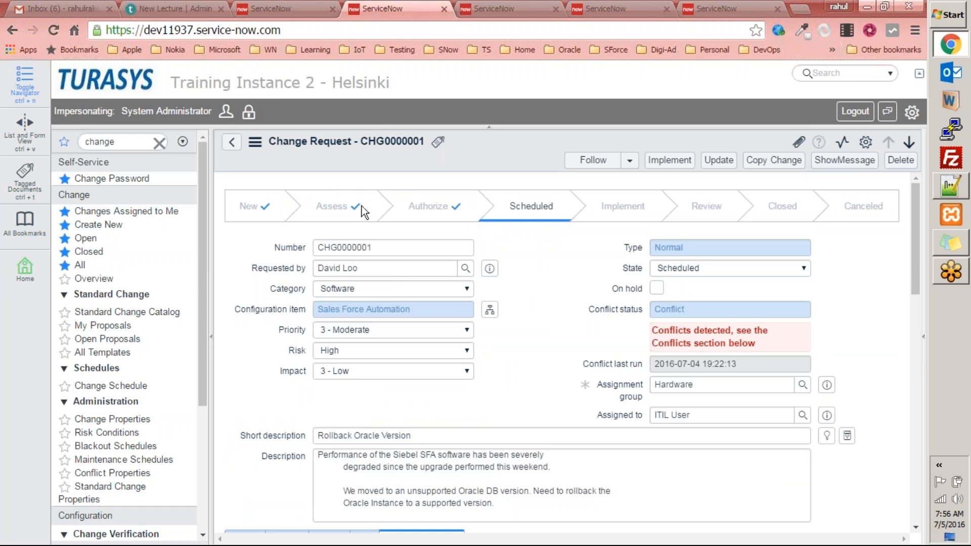
pyautogui.scroll(-10, 380, 226)
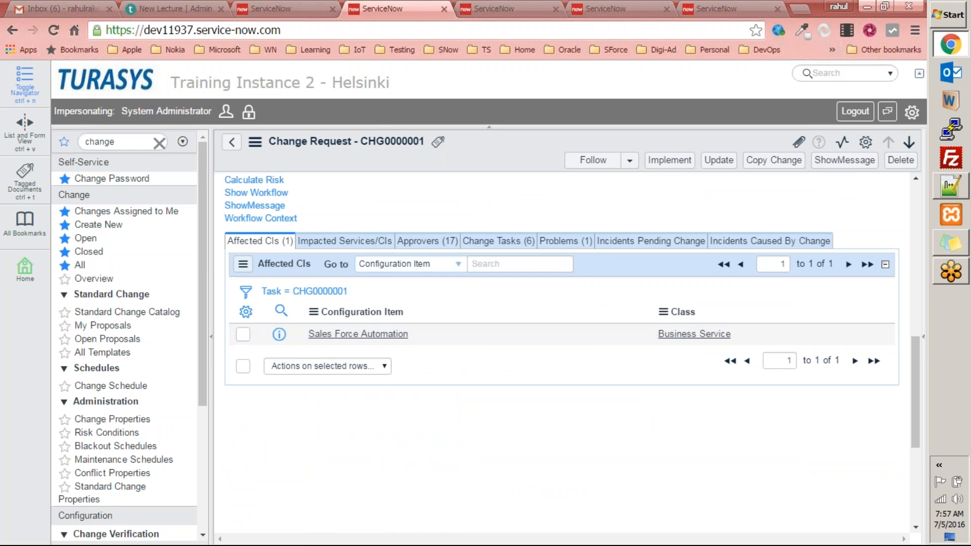
pyautogui.scroll(4, 414, 371)
pyautogui.scroll(6, 436, 274)
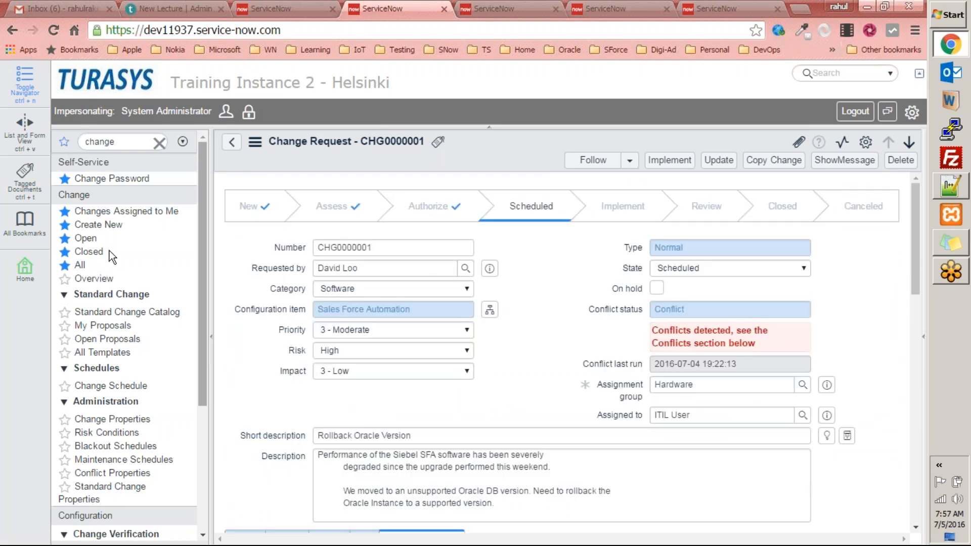
# Start a new Normal change request and check its State options, leaving the state at New
pyautogui.click(99, 225)
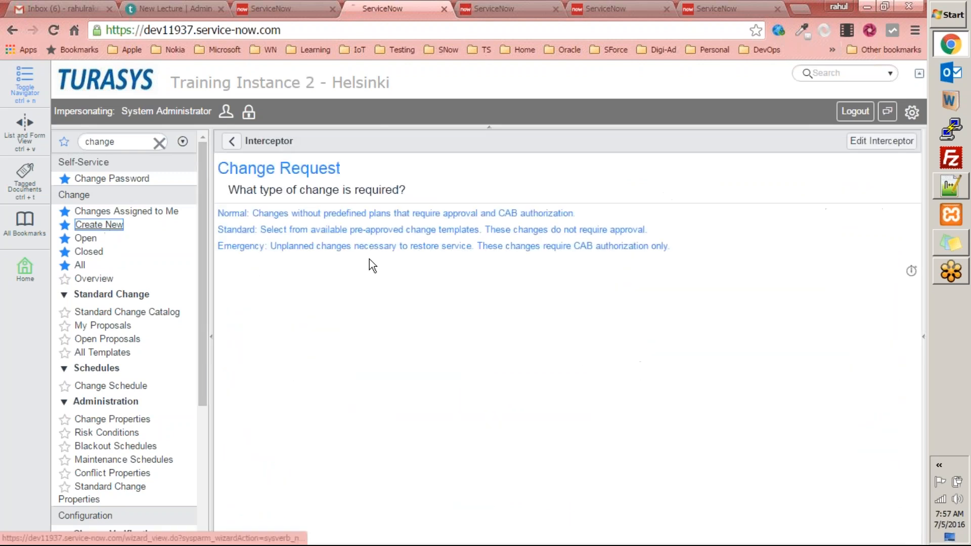
pyautogui.click(321, 213)
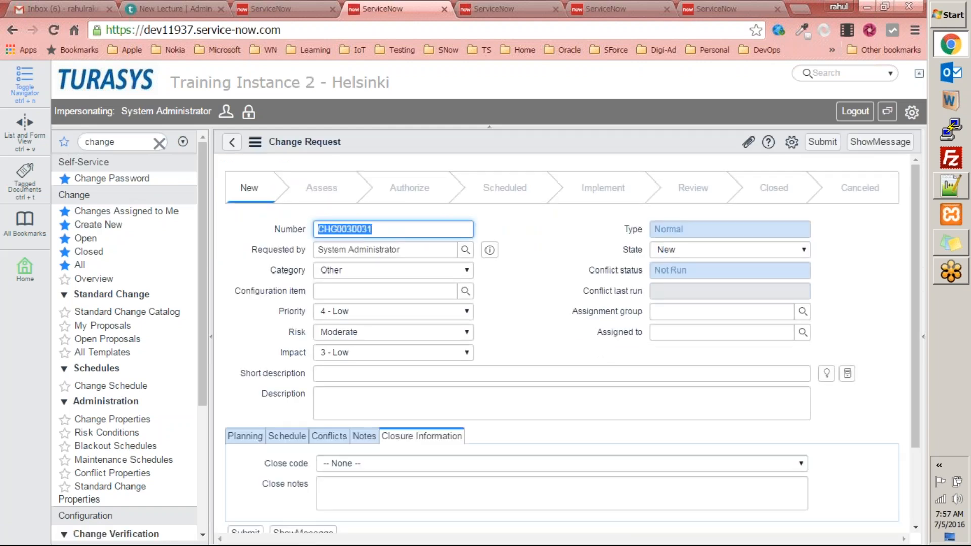
pyautogui.click(758, 251)
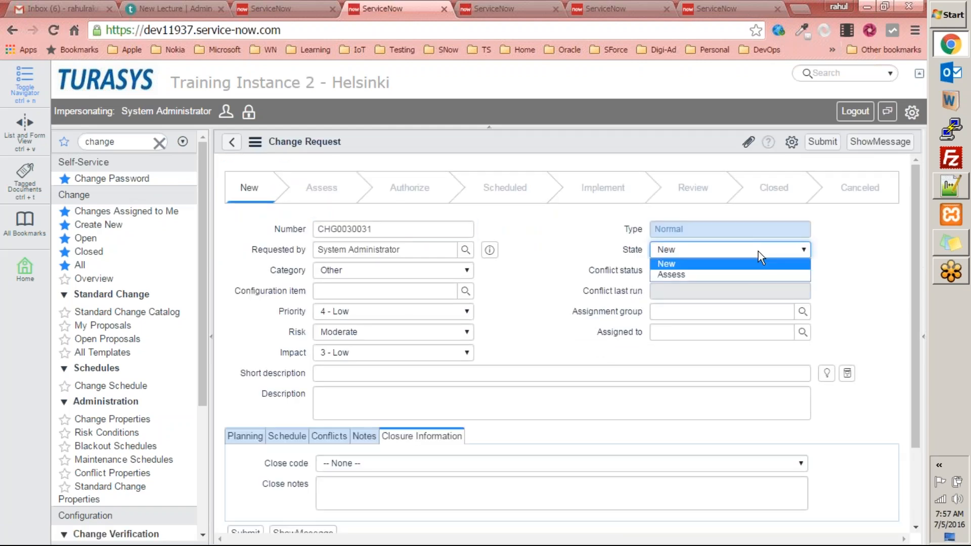
pyautogui.click(591, 276)
# Enter "test" as the short description of the new change request
pyautogui.click(434, 374)
pyautogui.write('yr')
pyautogui.press('BackSpace')
pyautogui.press('BackSpace')
pyautogui.write('test')
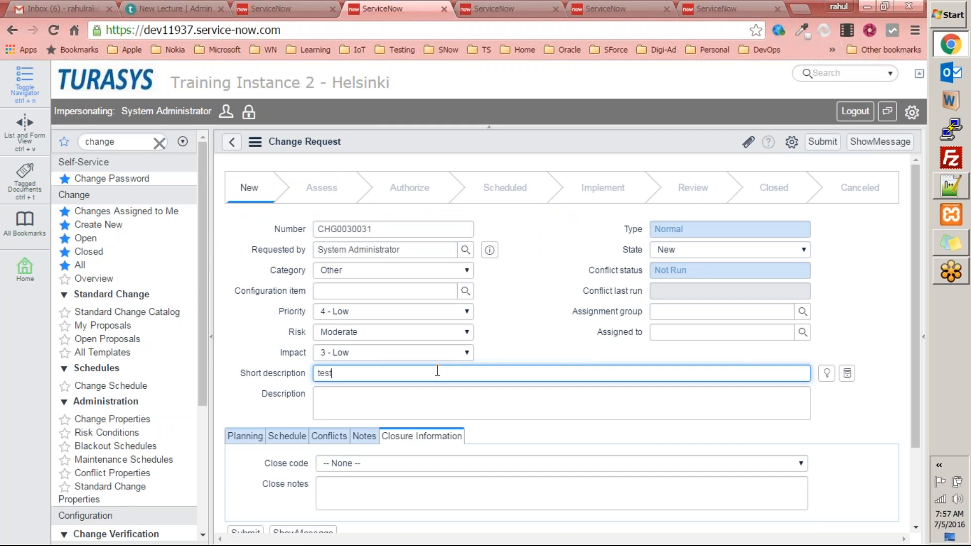
# Set the configuration item to *ANNIE-IBM and enter "dsdfs" as the description
pyautogui.scroll(-2, 433, 372)
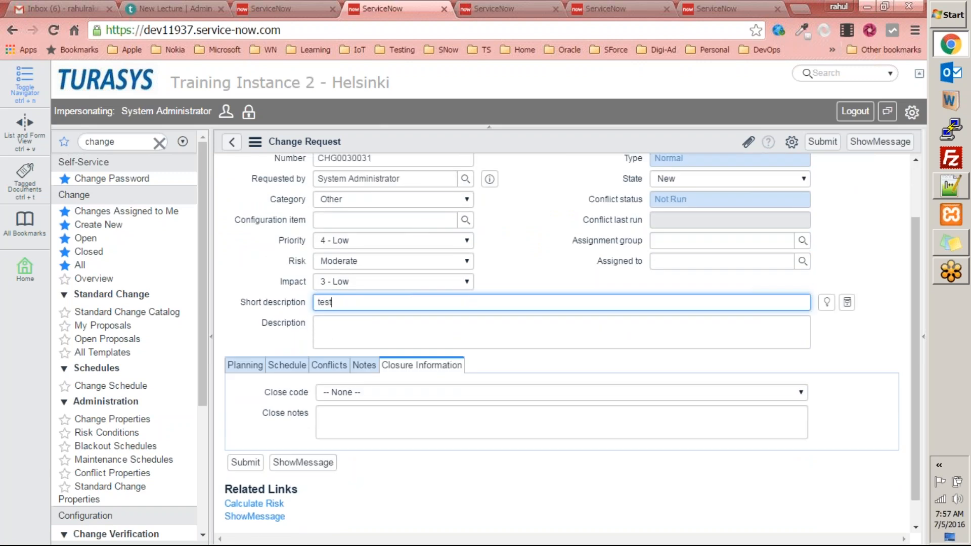
pyautogui.click(425, 226)
pyautogui.write('ann')
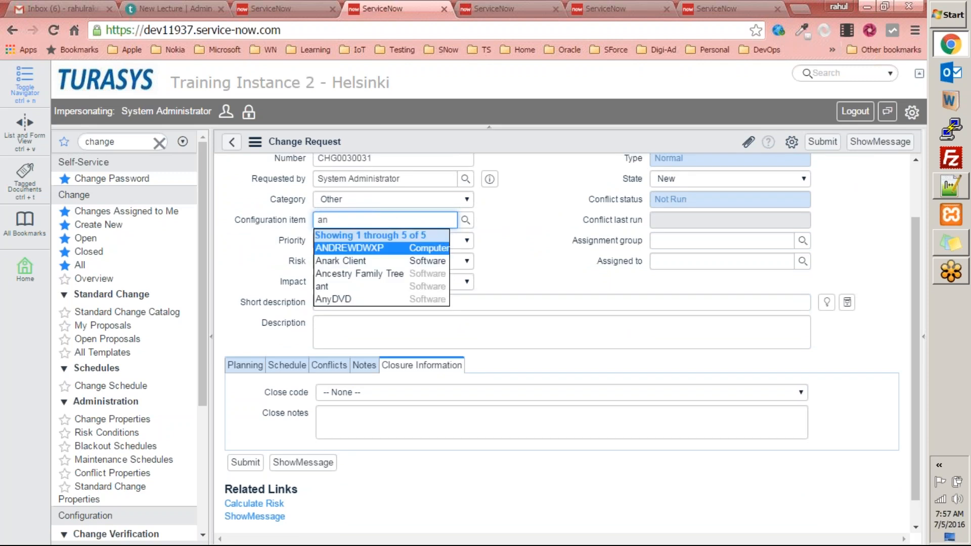
pyautogui.write('ie')
pyautogui.hotkey('ctrl', 'a')
pyautogui.press('BackSpace')
pyautogui.click(384, 248)
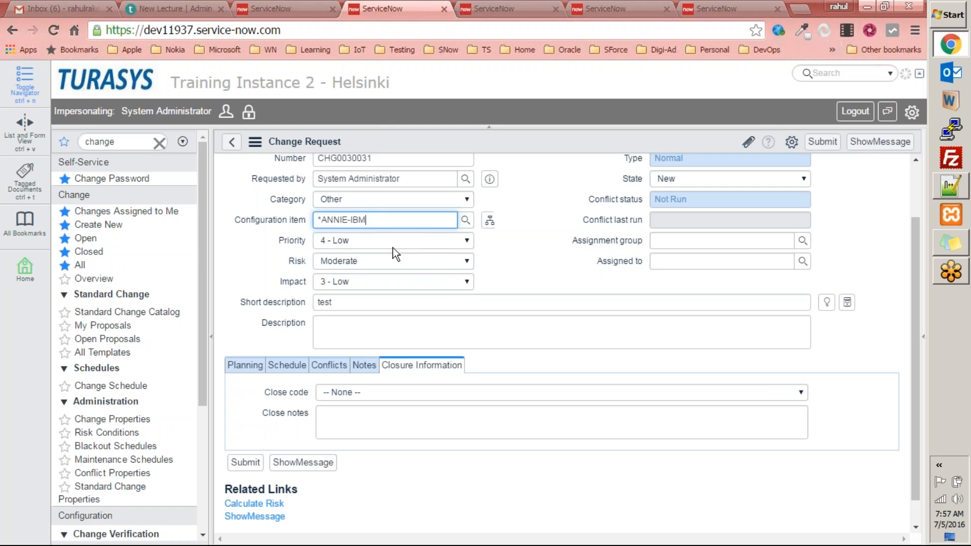
pyautogui.click(448, 330)
pyautogui.write('dsdfs')
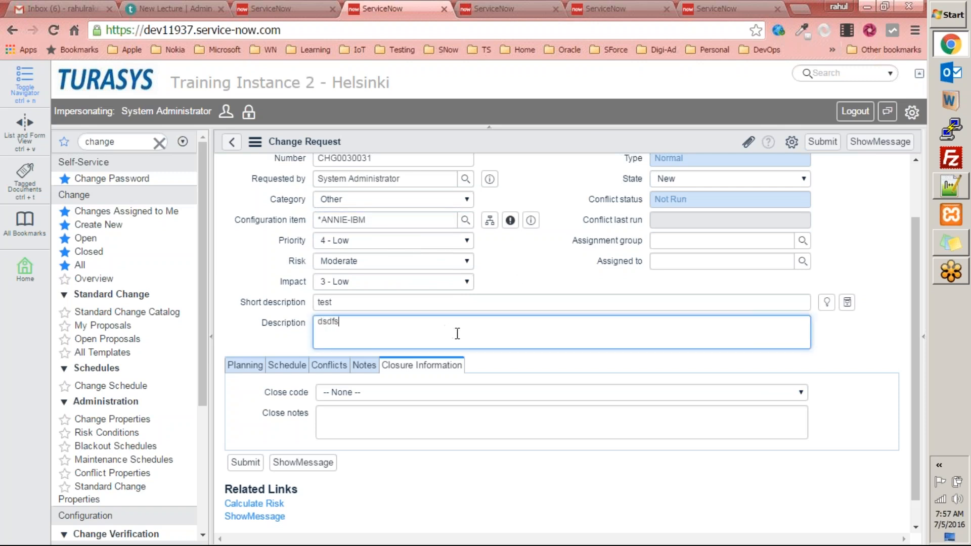
# Look over the planning fields of the new change request, leave them empty and submit the record
pyautogui.click(248, 366)
pyautogui.scroll(-2, 476, 331)
pyautogui.scroll(-6, 475, 331)
pyautogui.scroll(3, 422, 338)
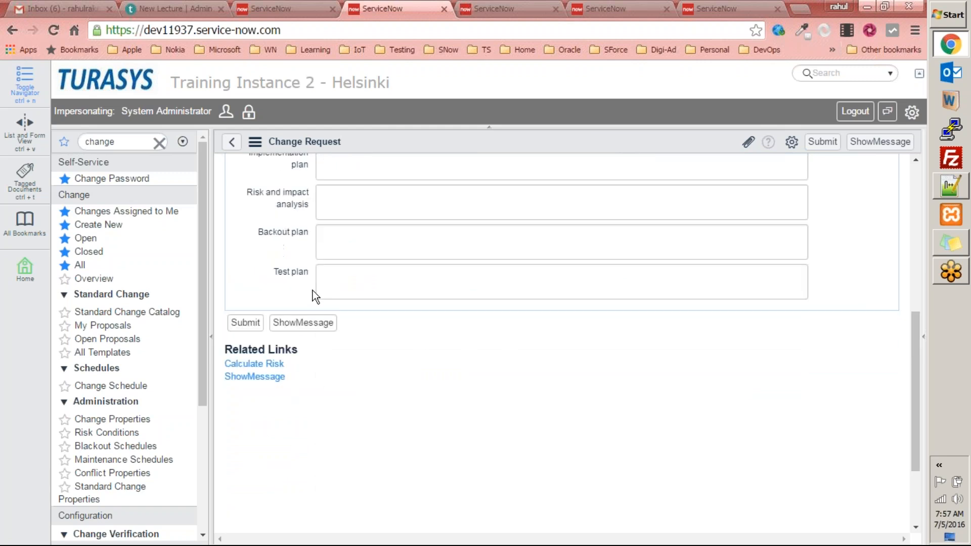
pyautogui.click(249, 348)
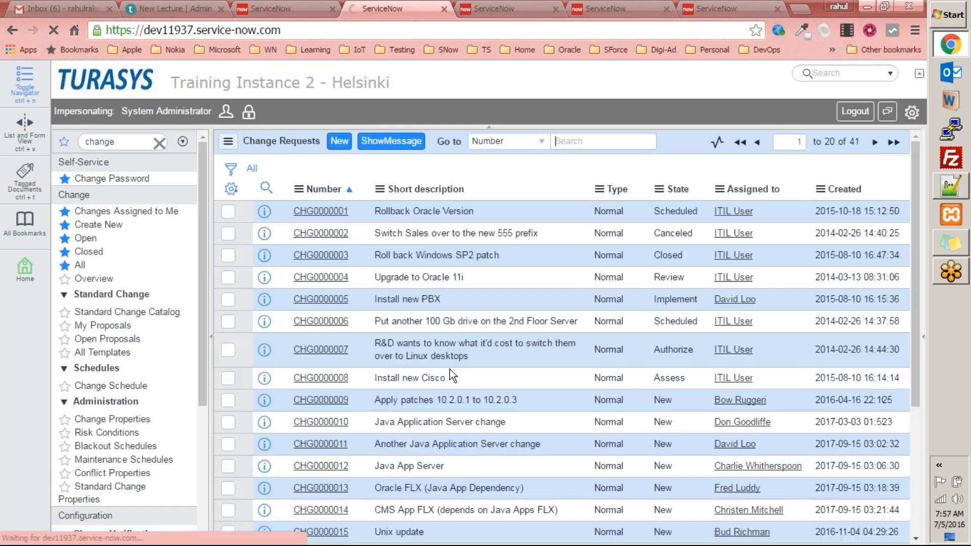
# Sort the change requests list by Created date, switching between both directions and ending with the oldest first
pyautogui.click(850, 187)
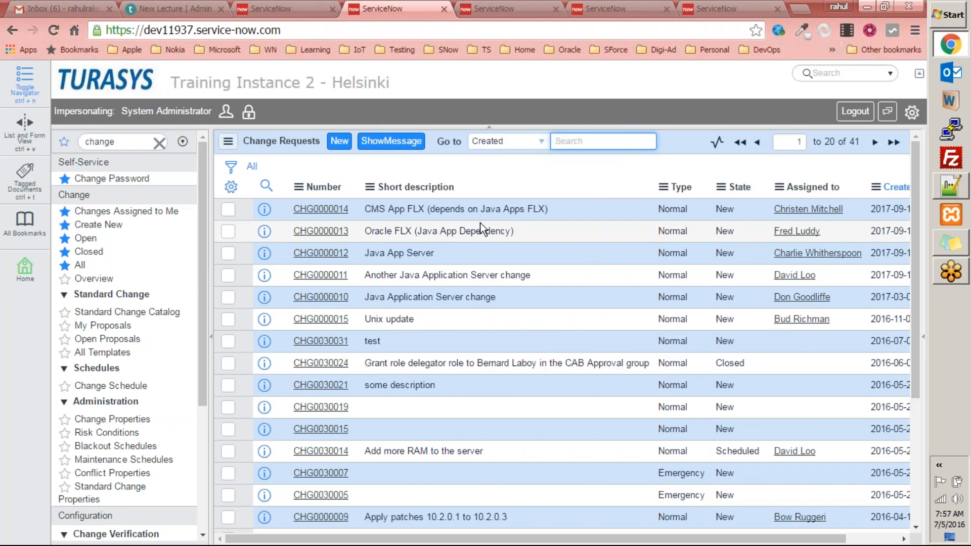
pyautogui.click(892, 187)
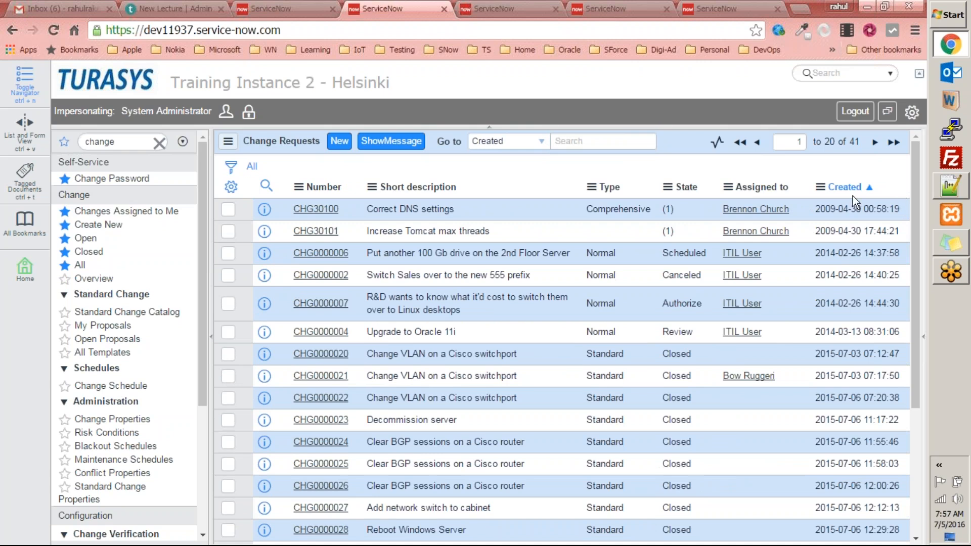
pyautogui.click(895, 188)
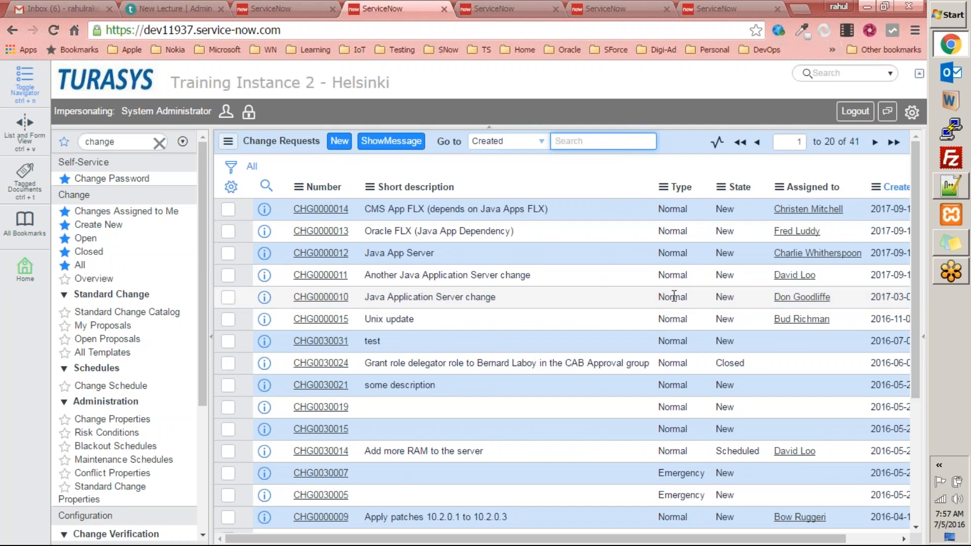
pyautogui.click(895, 188)
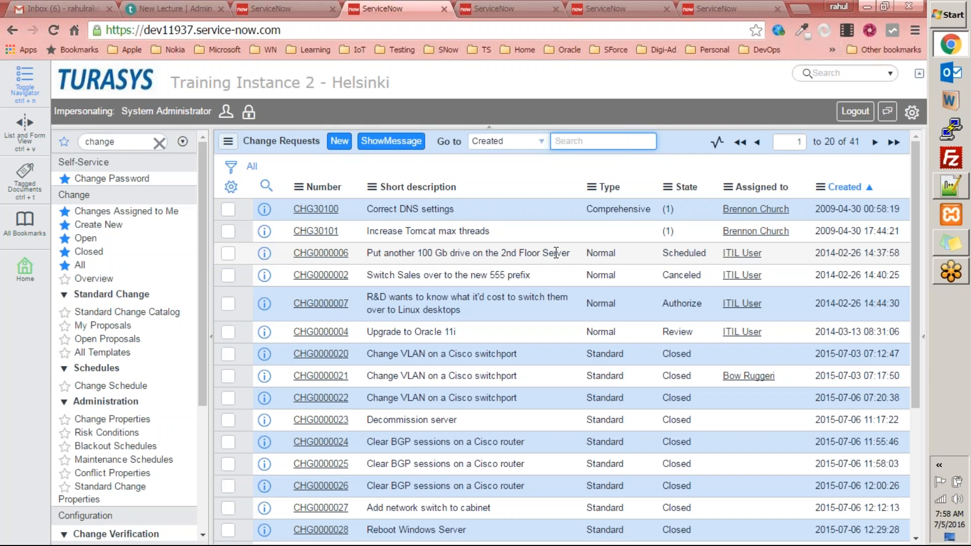
# Start a new Normal change request with configuration item *ANNIE-IBM and category Hardware
pyautogui.click(96, 224)
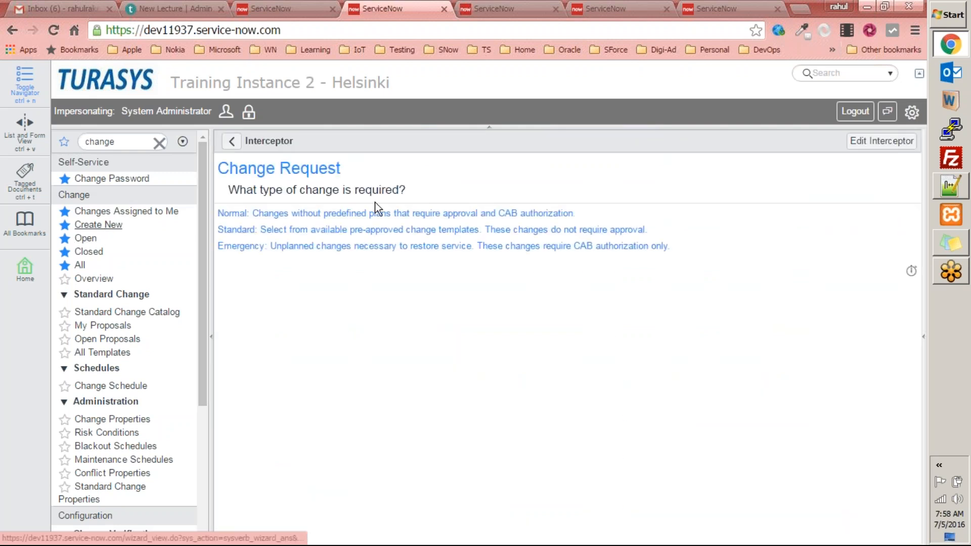
pyautogui.click(332, 216)
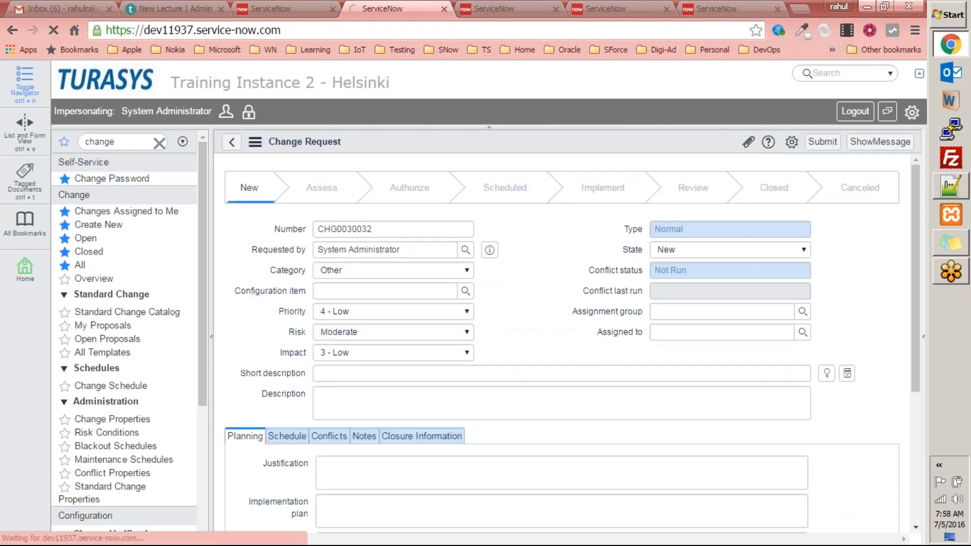
pyautogui.click(415, 292)
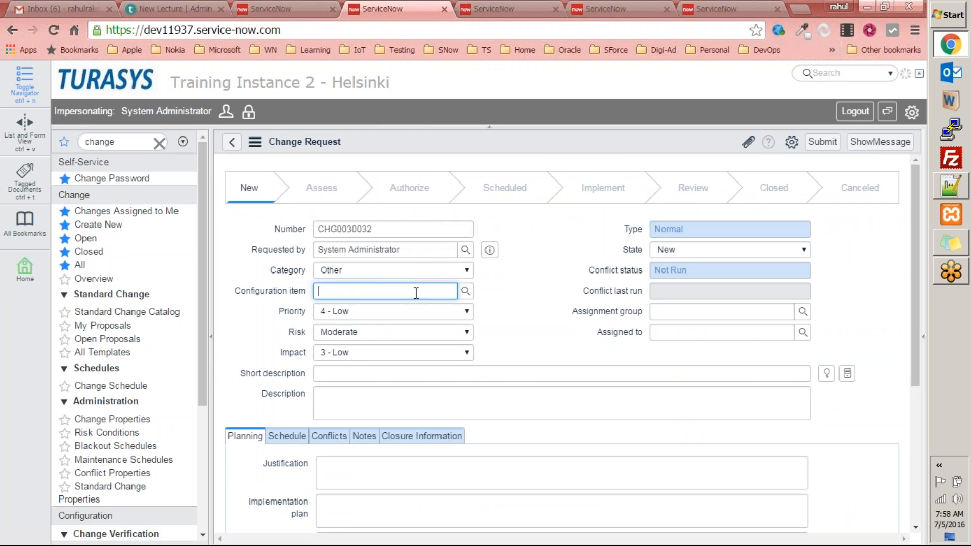
pyautogui.click(410, 319)
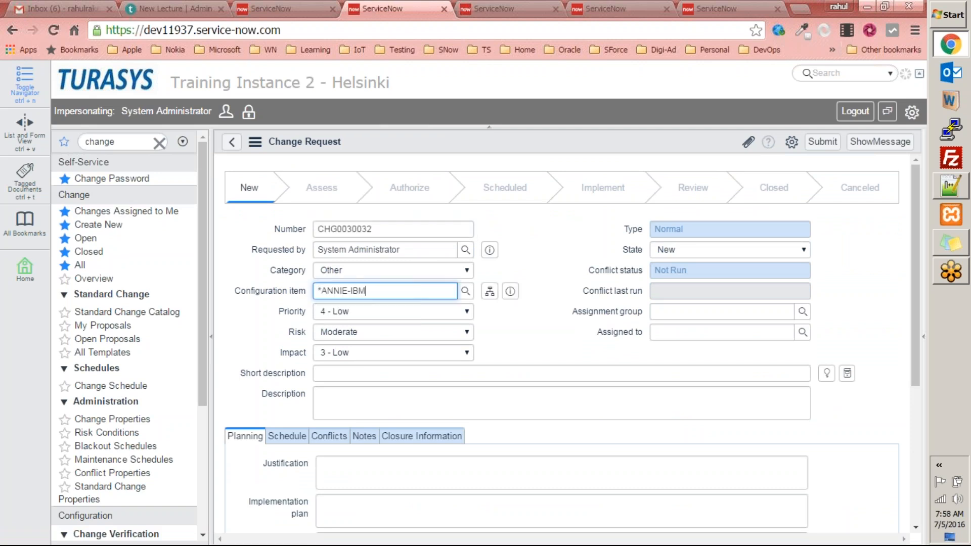
pyautogui.click(418, 269)
pyautogui.click(369, 299)
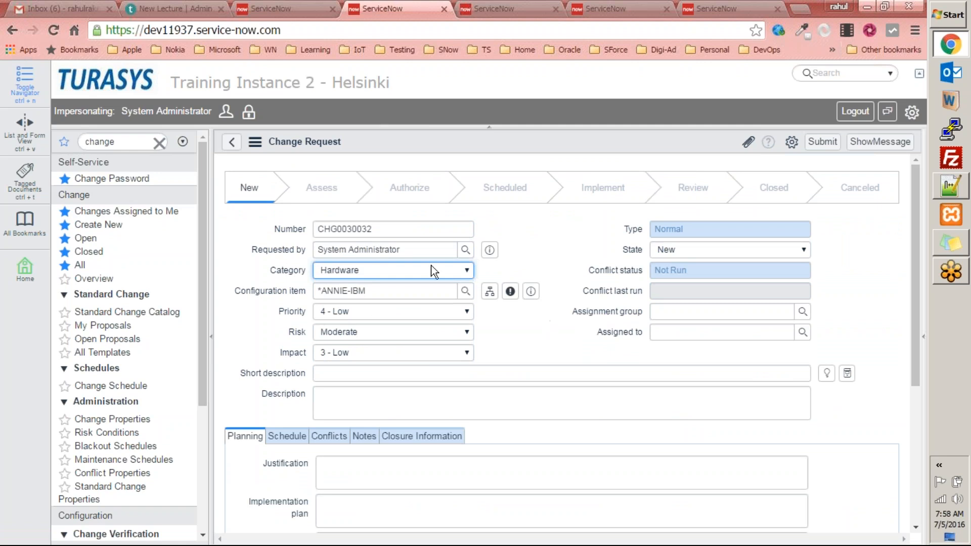
# Copy the new change request's number, leave the assignment fields empty and submit the record
pyautogui.doubleClick(413, 230)
pyautogui.hotkey('ctrl', 'c')
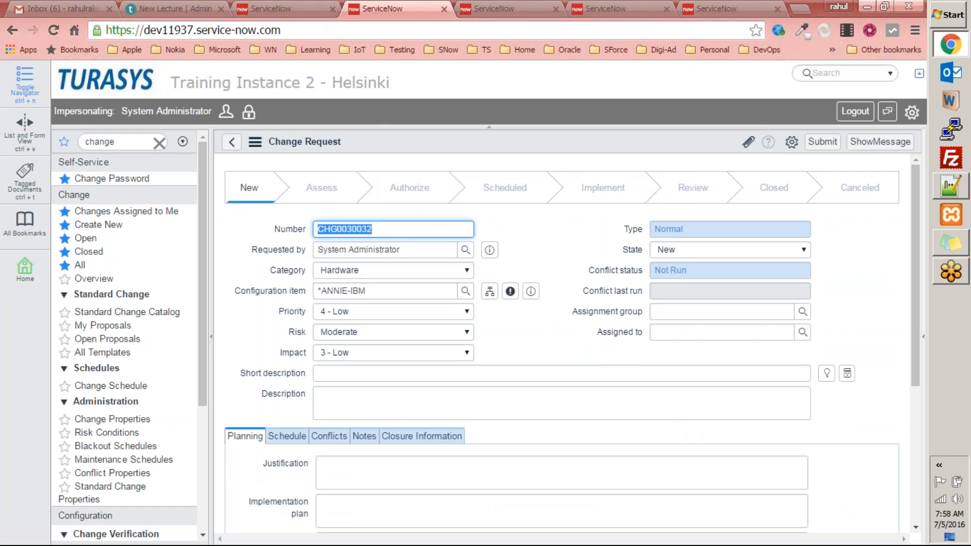
pyautogui.click(768, 332)
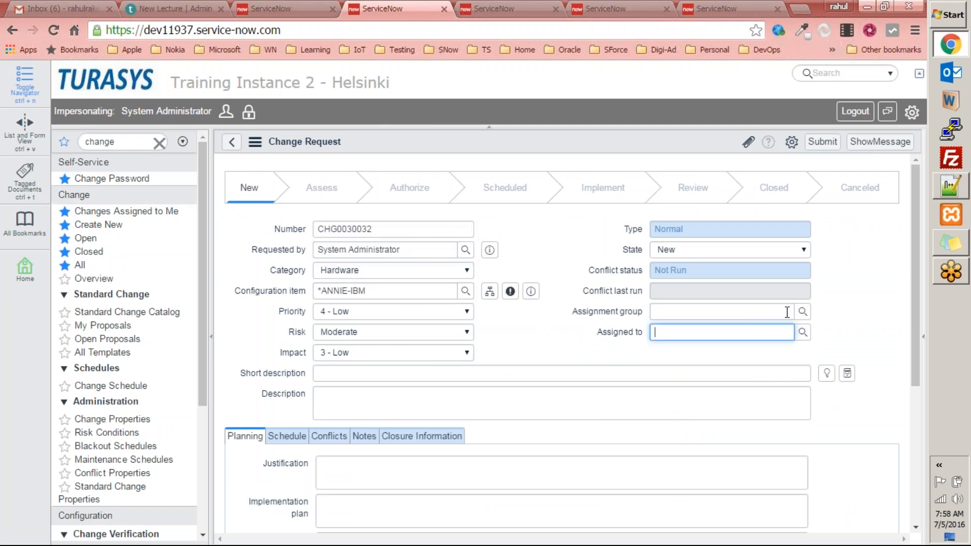
pyautogui.scroll(-5, 450, 319)
pyautogui.click(246, 434)
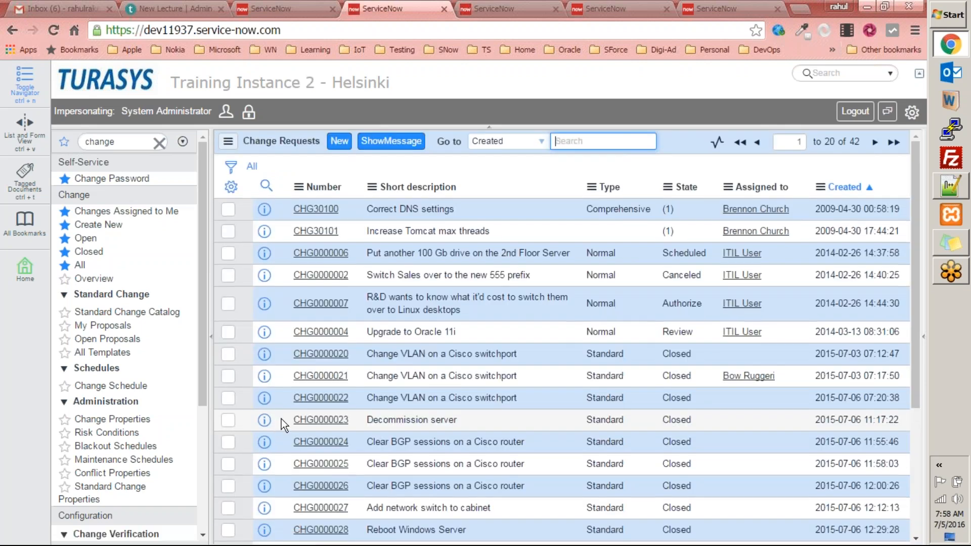
# Find the change request by number CHG0030032 in the change requests list and open it
pyautogui.click(536, 143)
pyautogui.click(501, 162)
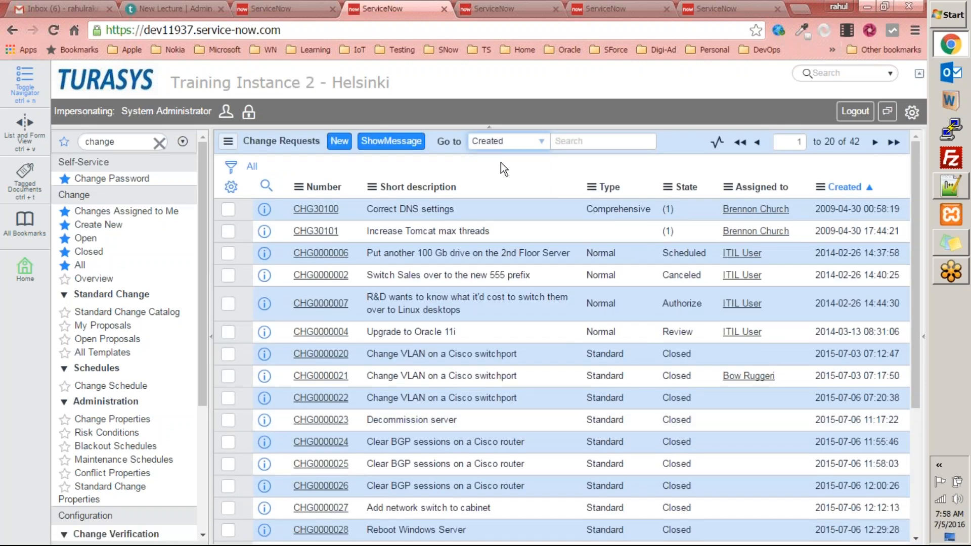
pyautogui.hotkey('ctrl', 'v')
pyautogui.press('Return')
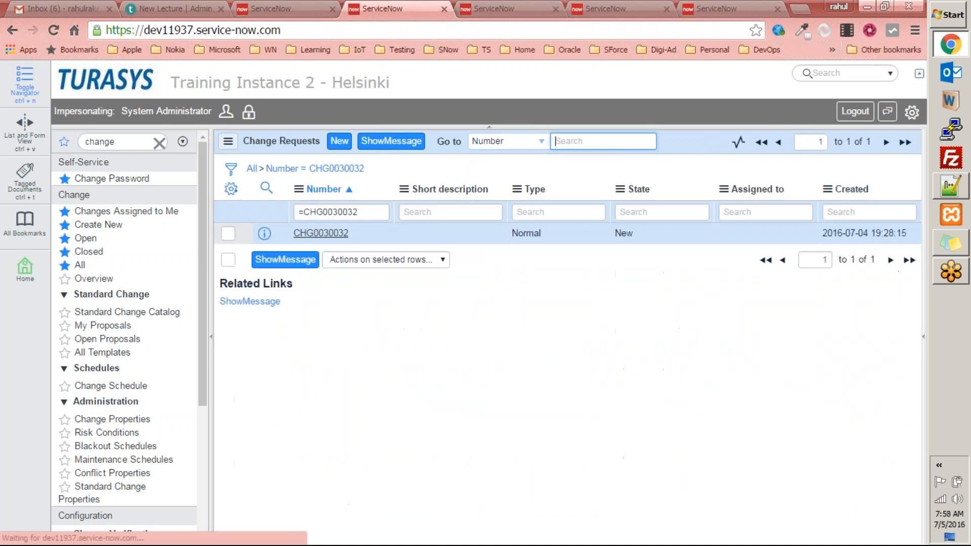
pyautogui.click(320, 231)
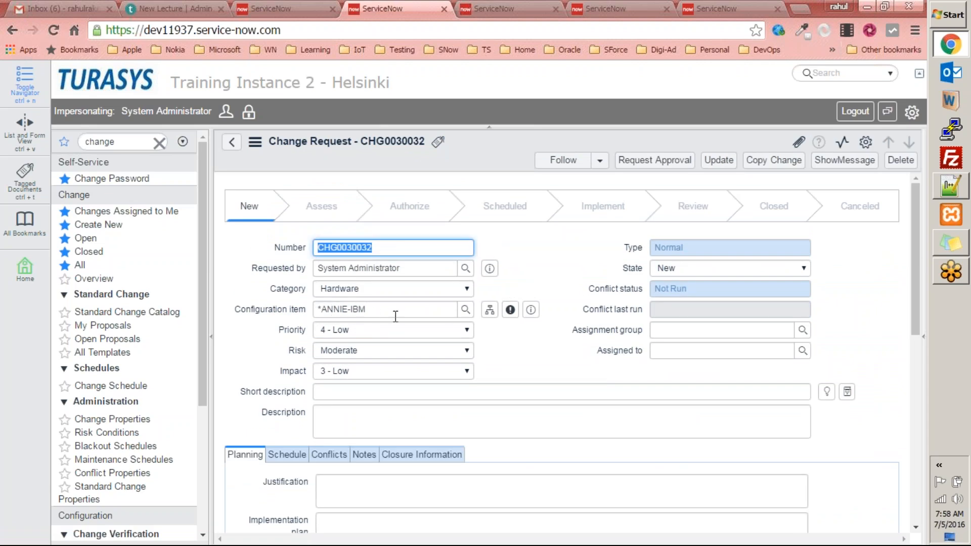
# Add the computers *ANNIE-IBM, *ASSET-IBM, *BETH-IBM and *BOW-IBM to the change request's affected configuration items
pyautogui.scroll(-9, 436, 328)
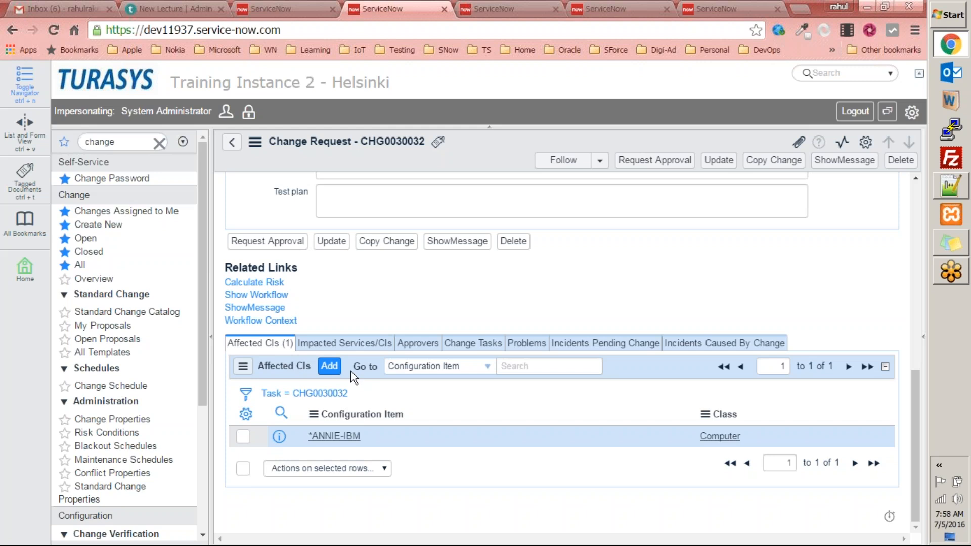
pyautogui.click(328, 372)
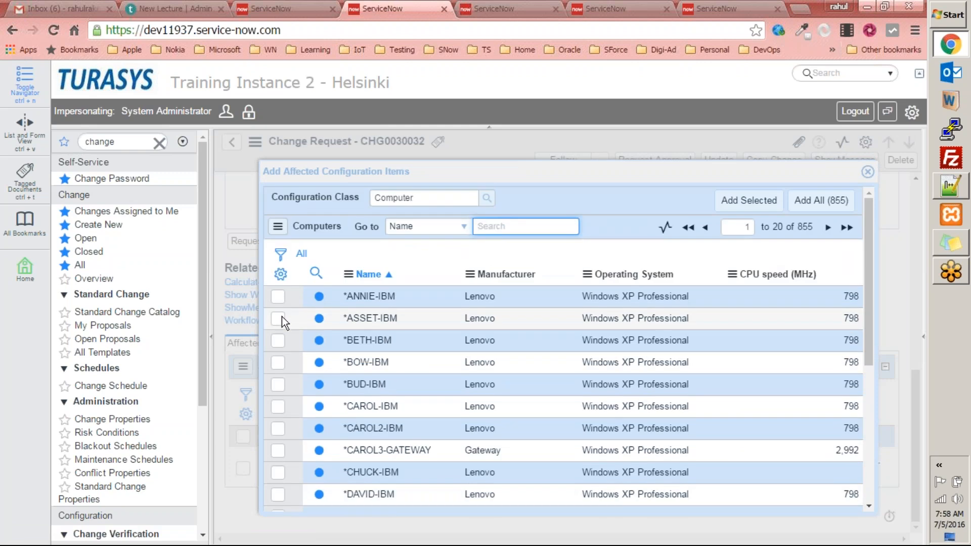
pyautogui.click(282, 317)
pyautogui.click(278, 337)
pyautogui.click(281, 357)
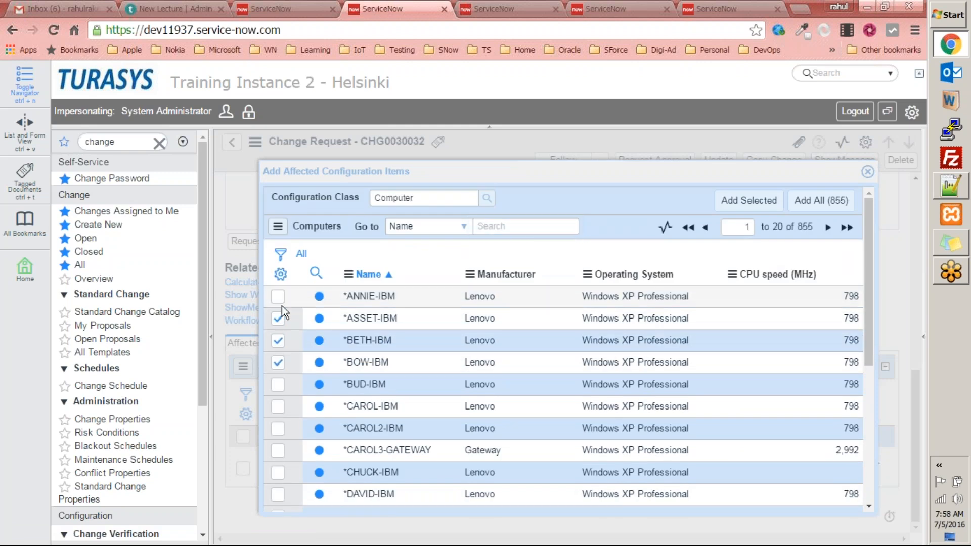
pyautogui.click(278, 299)
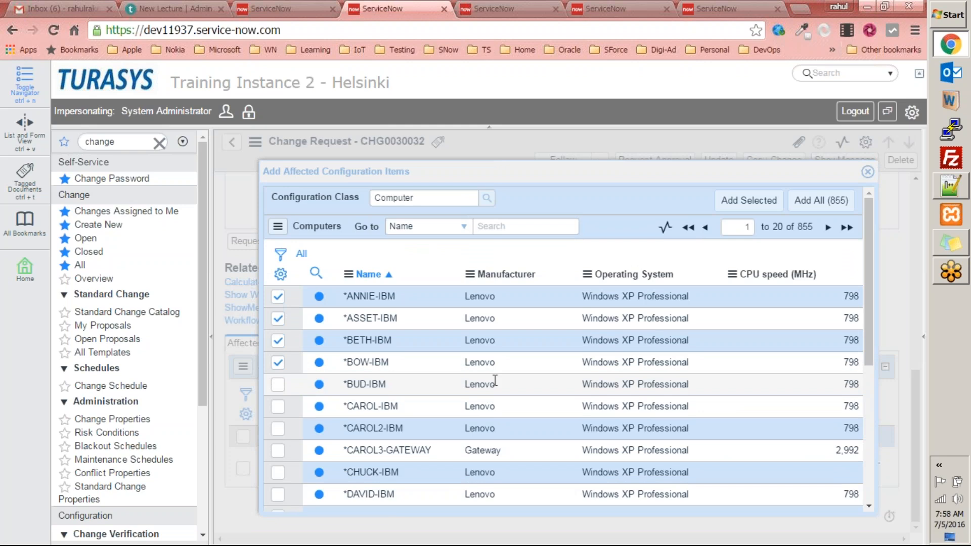
pyautogui.click(760, 204)
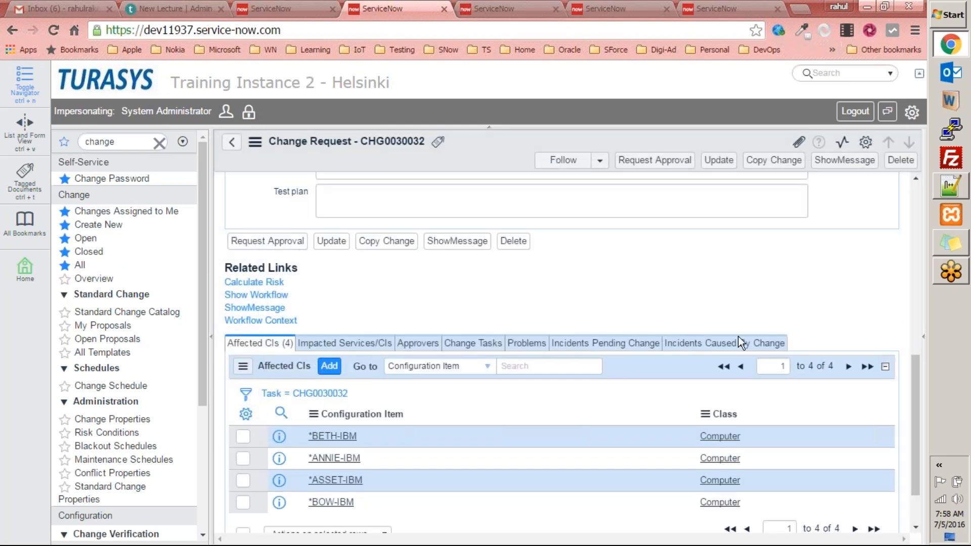
# Look over the affected CIs and form fields, save the change request, and reopen CHG0030032 from the list
pyautogui.scroll(-2, 514, 397)
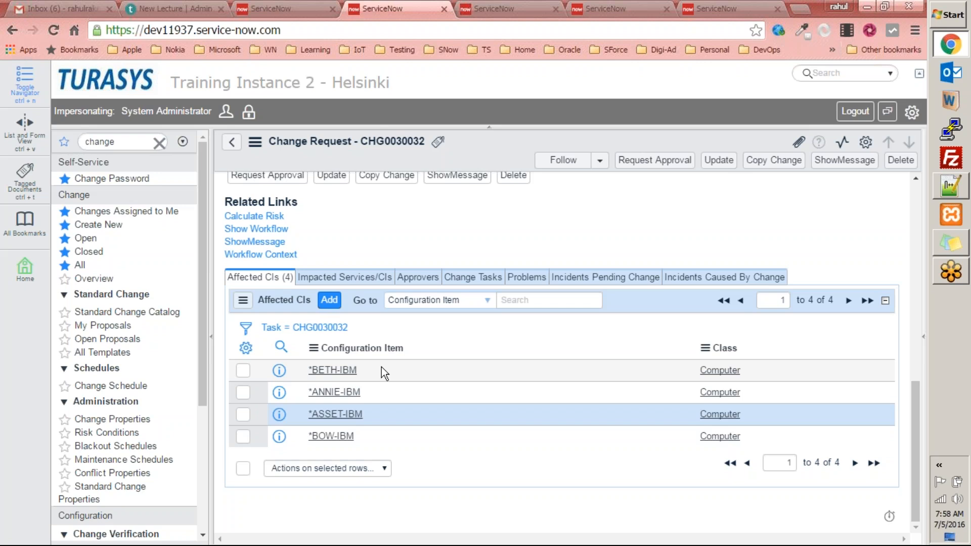
pyautogui.scroll(15, 372, 381)
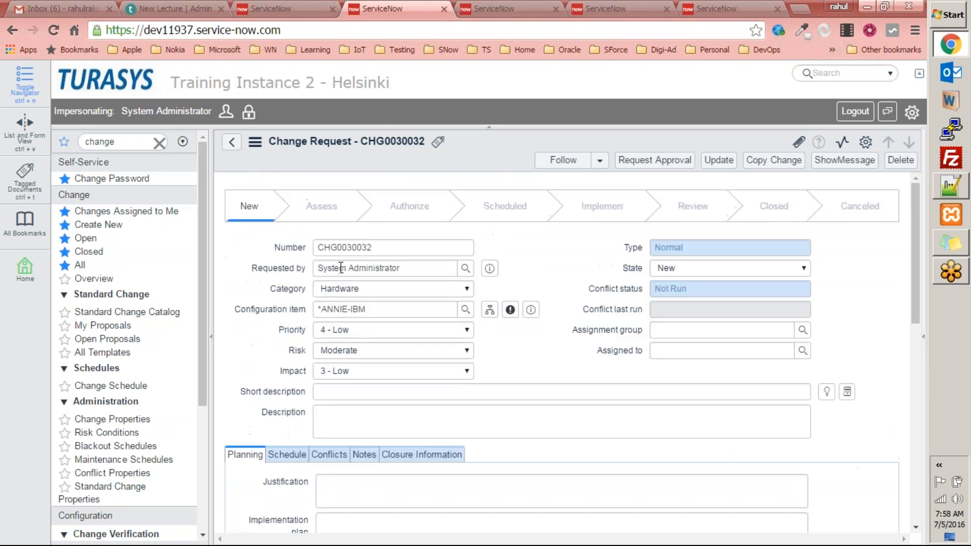
pyautogui.scroll(-10, 447, 341)
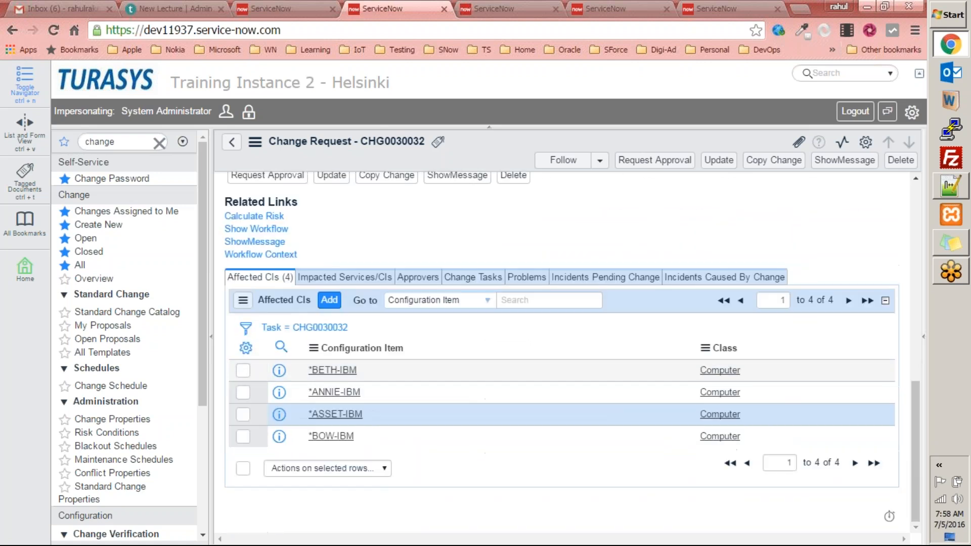
pyautogui.scroll(10, 447, 341)
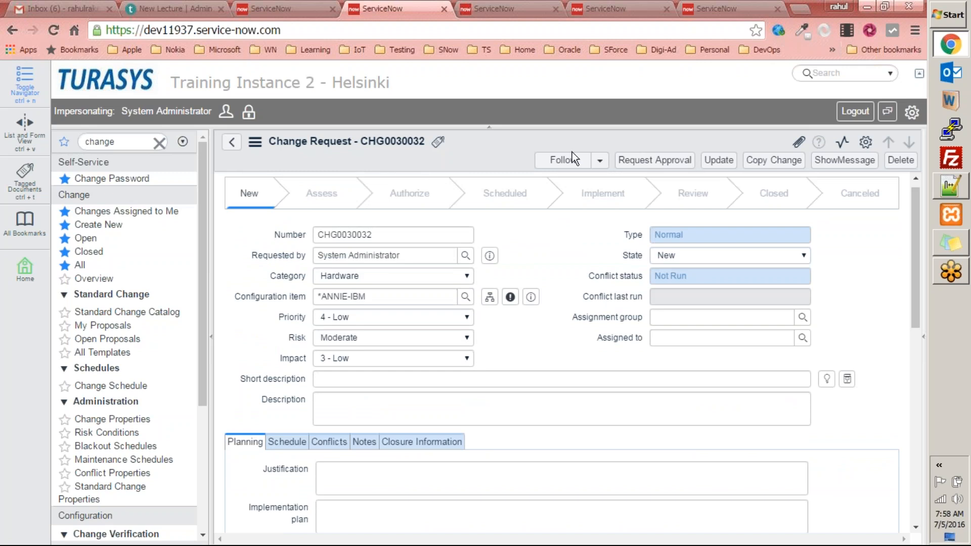
pyautogui.click(700, 156)
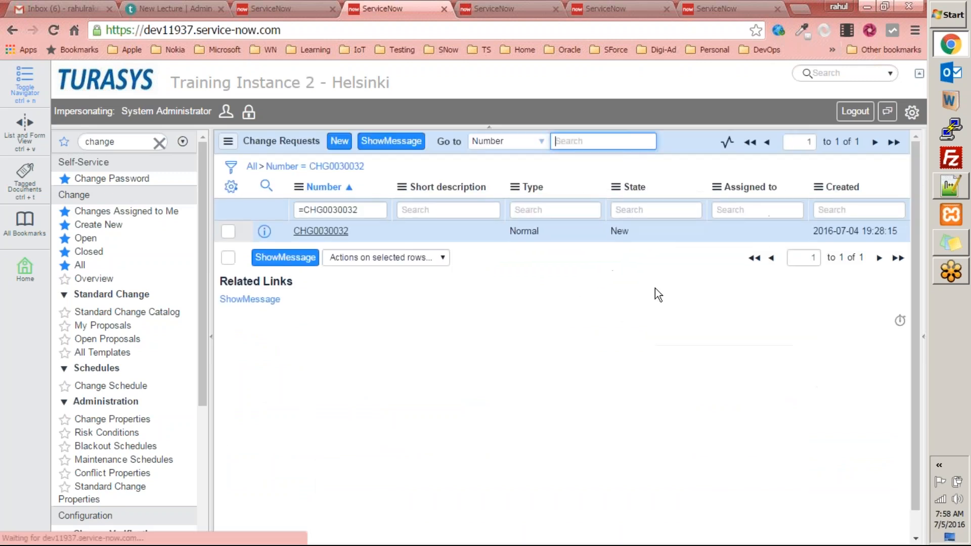
pyautogui.click(318, 231)
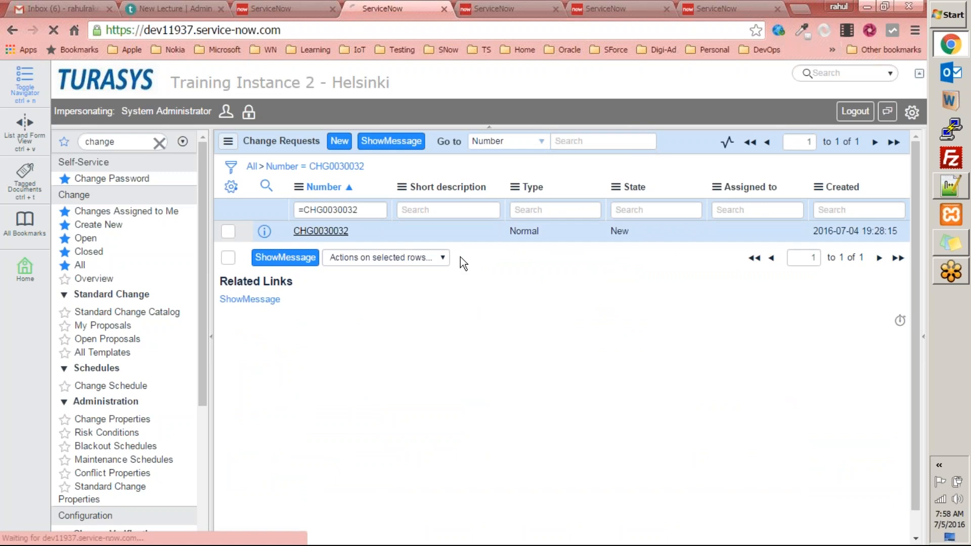
# Add the Blackberry and Email business services to the change request's impacted services
pyautogui.scroll(-5, 463, 287)
pyautogui.scroll(-10, 458, 289)
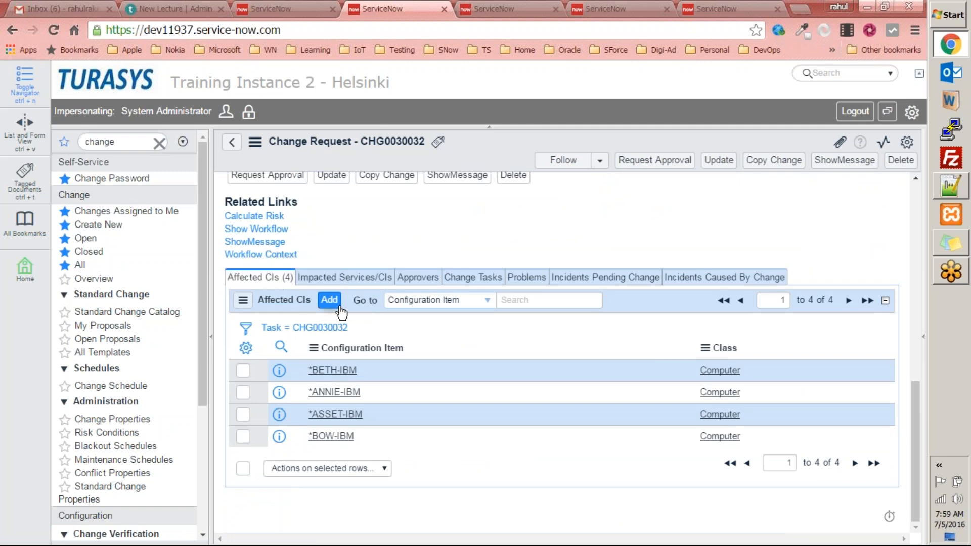
pyautogui.click(347, 277)
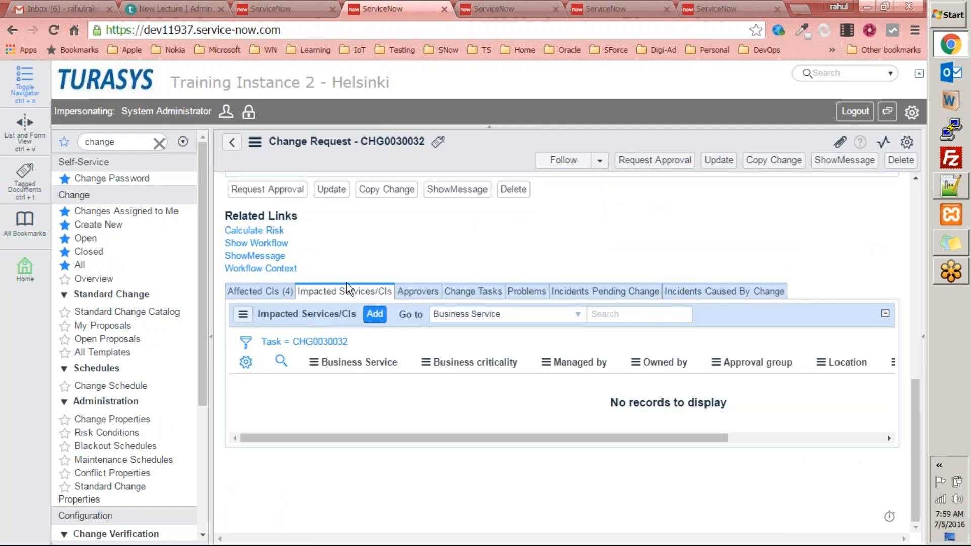
pyautogui.click(382, 319)
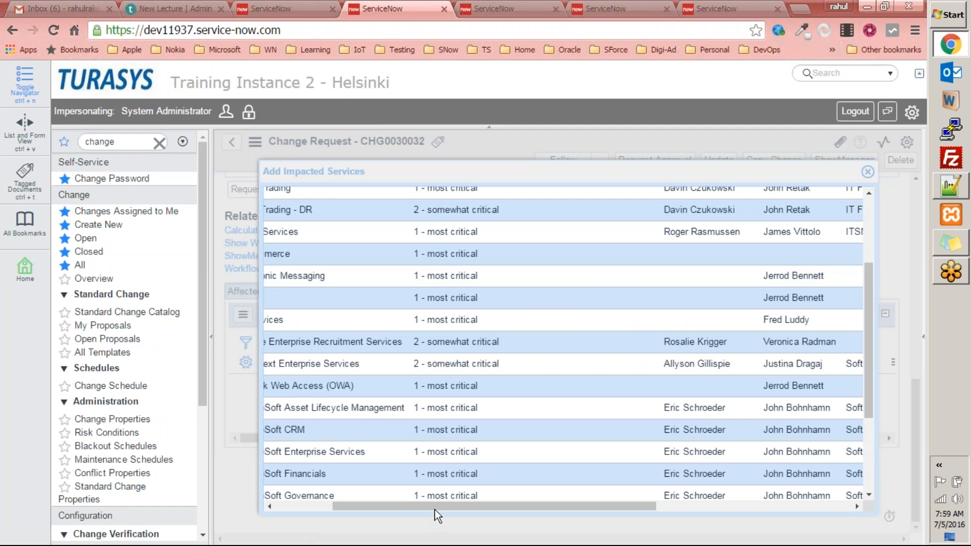
pyautogui.moveTo(436, 506); pyautogui.dragTo(324, 506)
pyautogui.scroll(3, 293, 430)
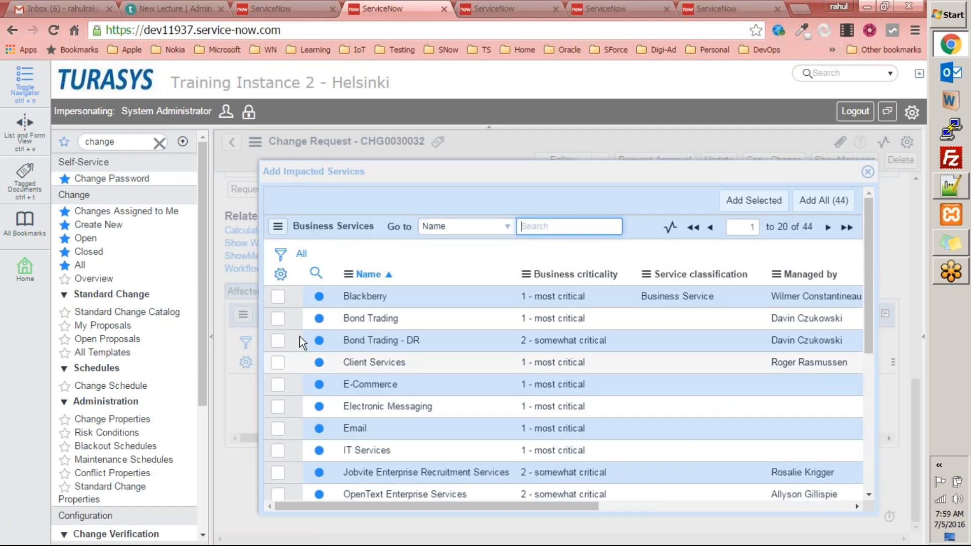
pyautogui.scroll(-5, 298, 448)
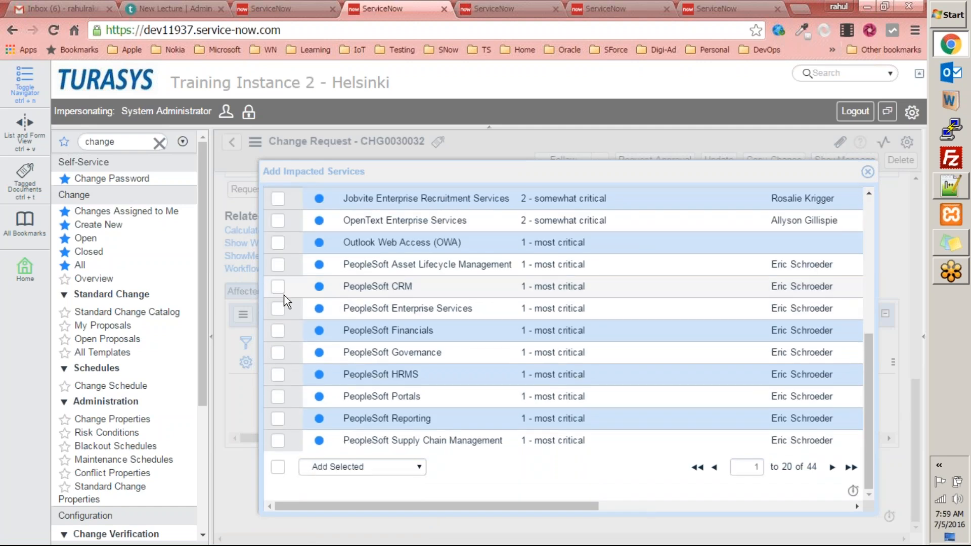
pyautogui.scroll(5, 285, 296)
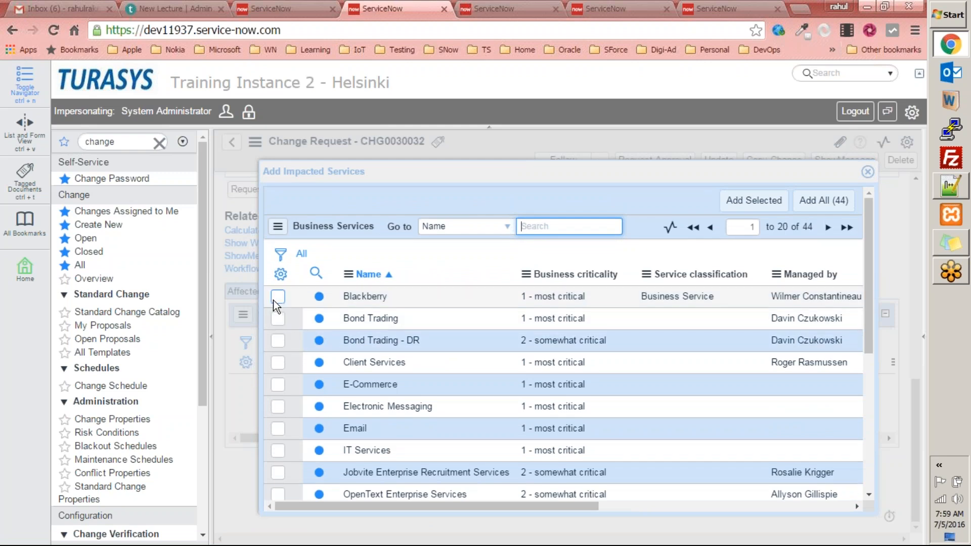
pyautogui.click(278, 429)
pyautogui.click(753, 200)
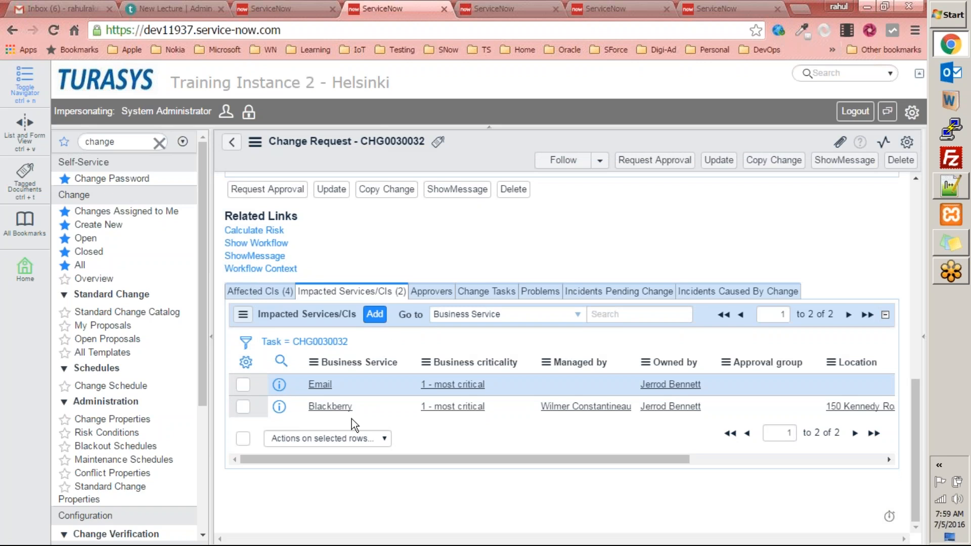
# Examine the change request's approvers list and the main form fields above it
pyautogui.click(430, 292)
pyautogui.scroll(8, 425, 374)
pyautogui.scroll(3, 497, 349)
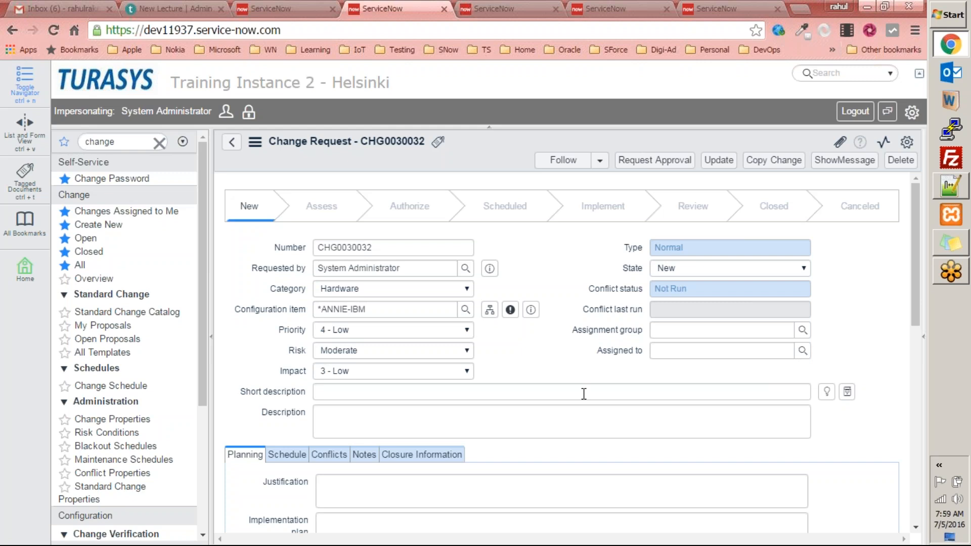
pyautogui.scroll(-10, 410, 449)
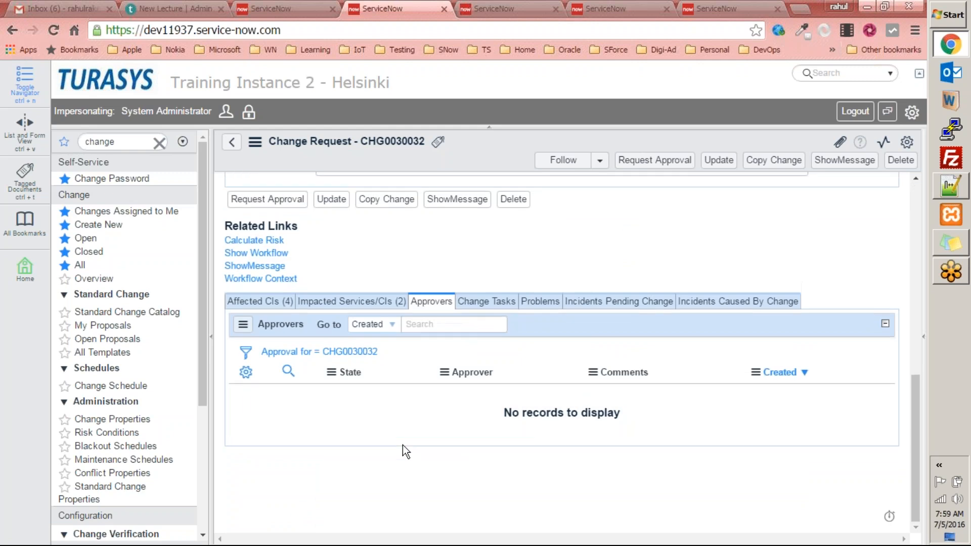
pyautogui.scroll(3, 403, 448)
pyautogui.scroll(3, 402, 448)
pyautogui.scroll(-5, 471, 350)
pyautogui.scroll(10, 418, 289)
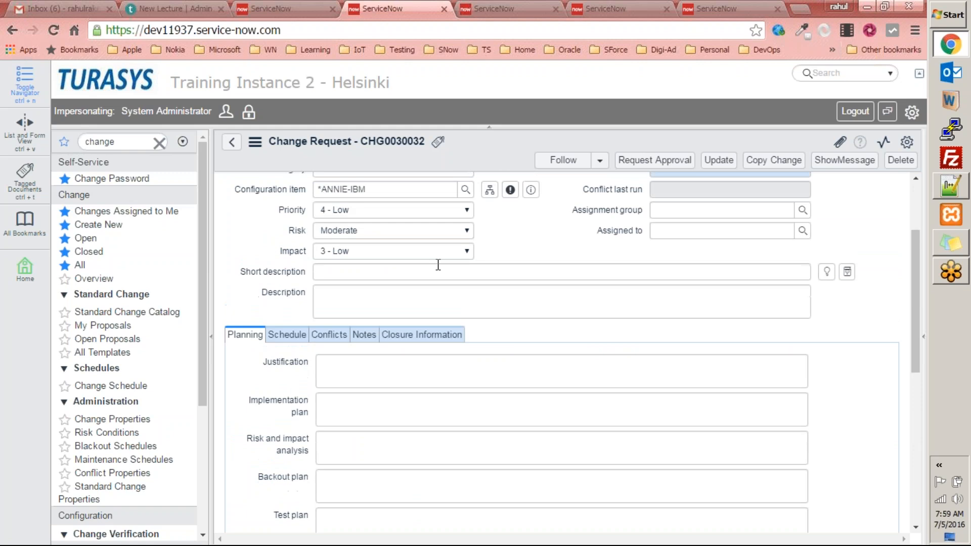
# Try to request approval for the change, and set its mandatory assignment group to Hardware
pyautogui.click(639, 166)
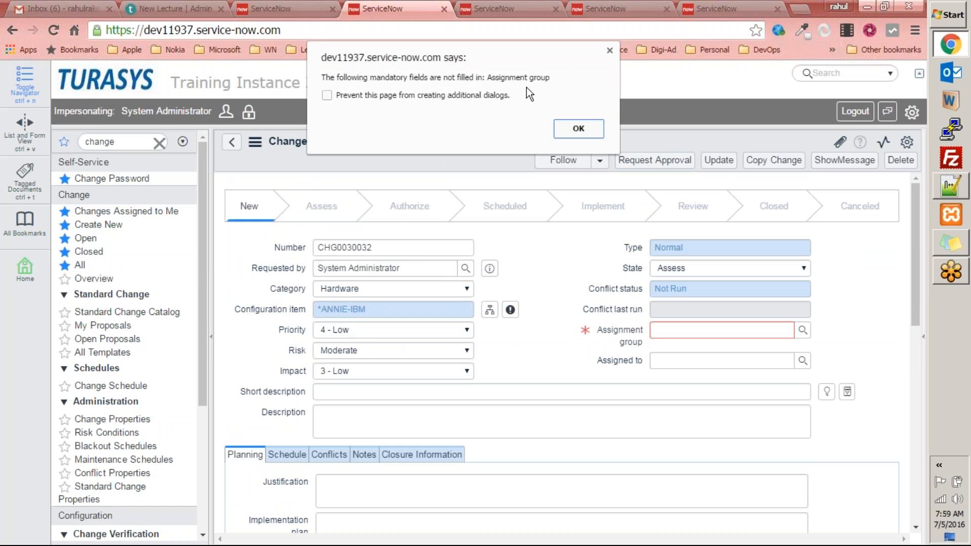
pyautogui.click(579, 129)
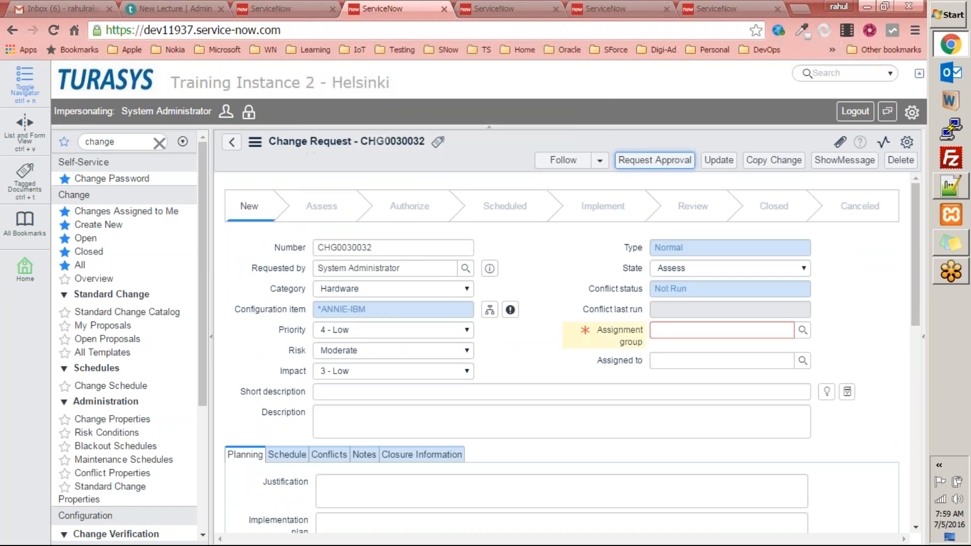
pyautogui.click(802, 331)
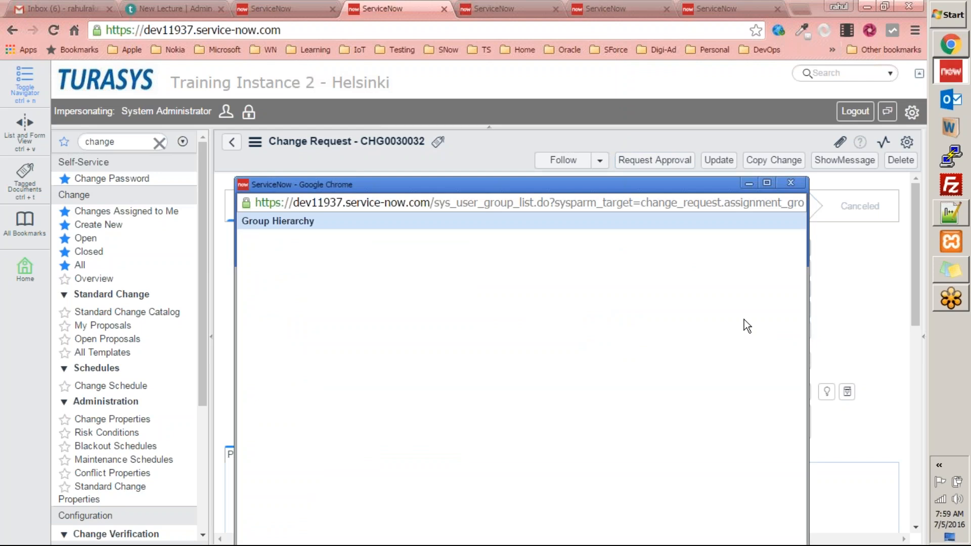
pyautogui.click(284, 290)
pyautogui.scroll(-1, 657, 375)
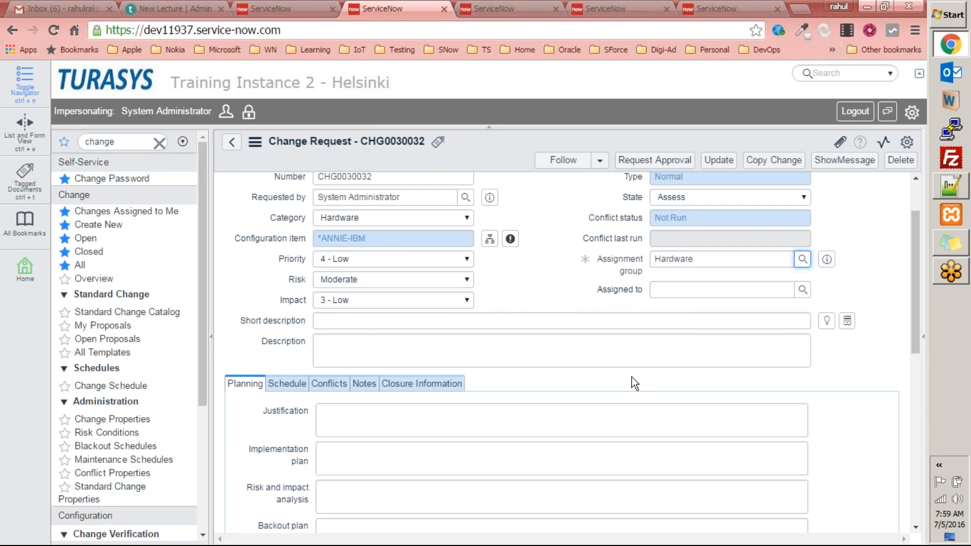
pyautogui.click(604, 276)
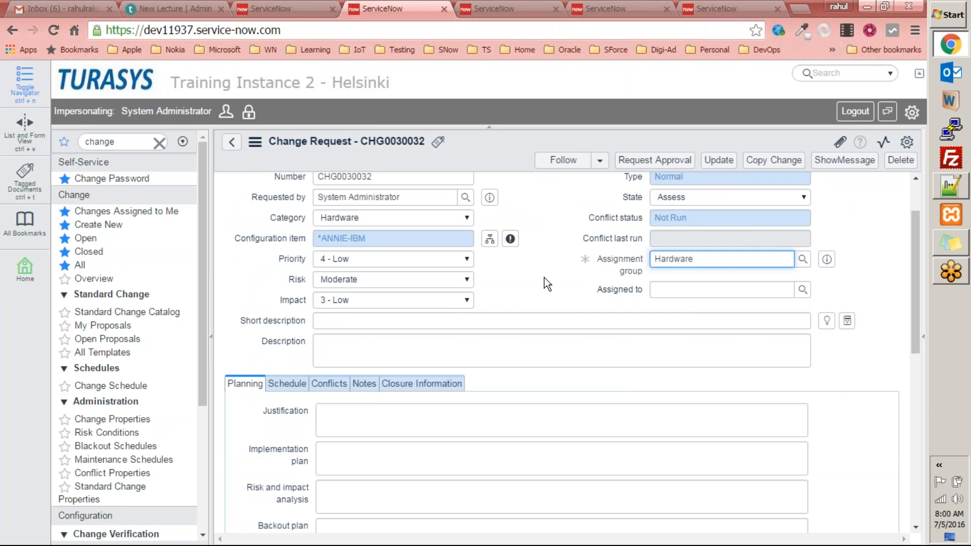
pyautogui.scroll(-3, 565, 335)
pyautogui.scroll(4, 566, 336)
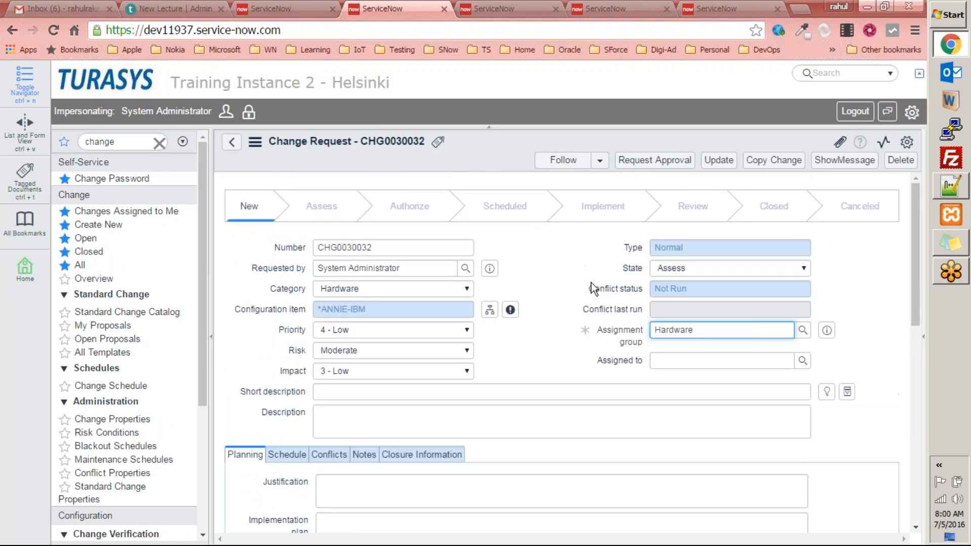
pyautogui.click(857, 313)
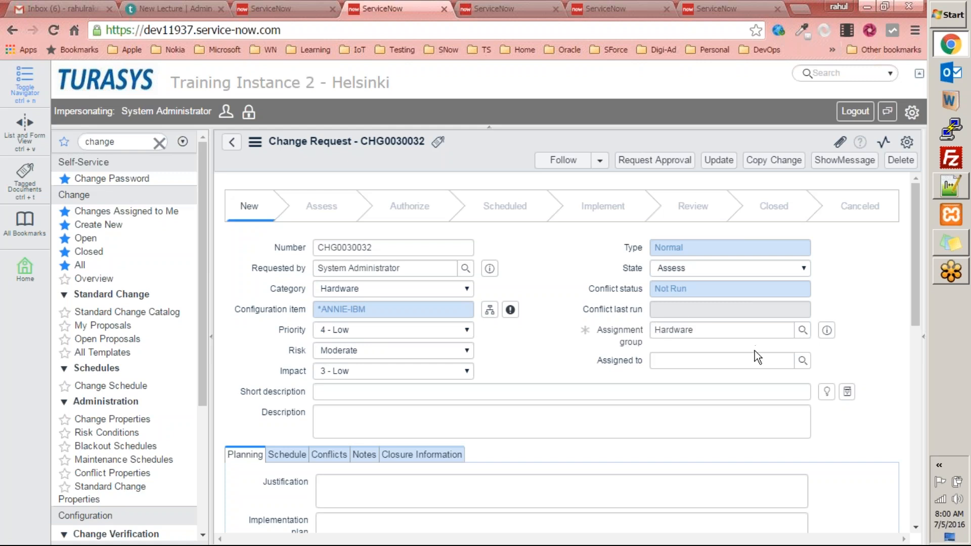
# Request approval for CHG0030032 and review its approvers list
pyautogui.scroll(-10, 657, 369)
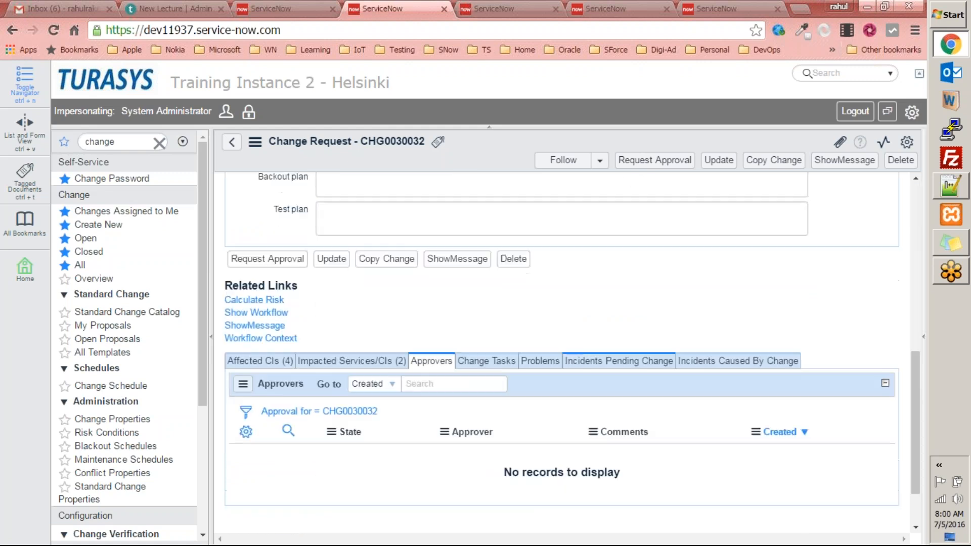
pyautogui.scroll(10, 556, 367)
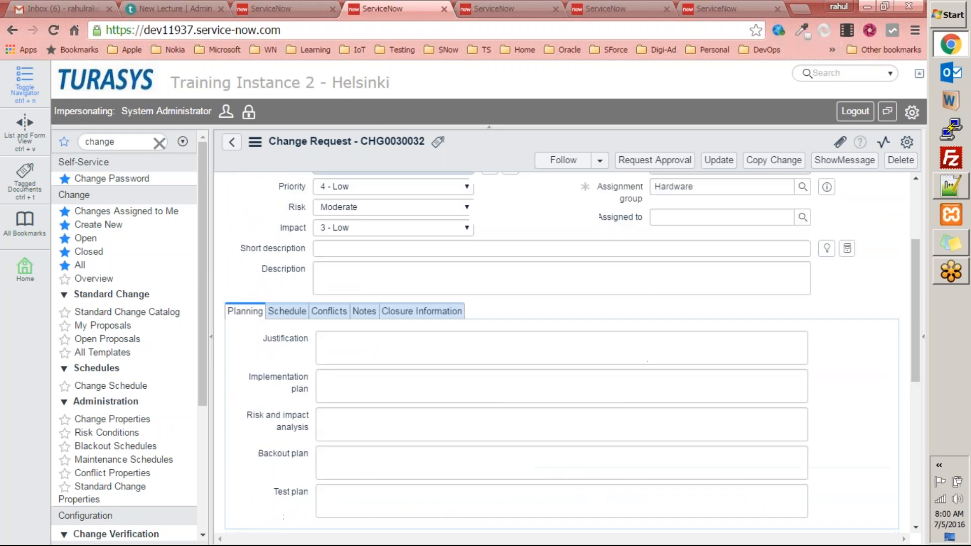
pyautogui.click(654, 160)
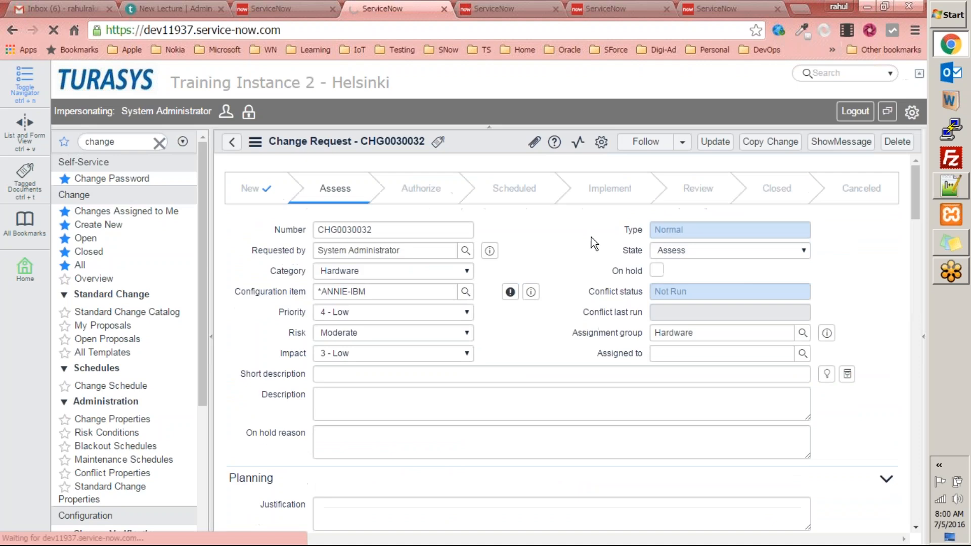
pyautogui.scroll(-6, 575, 239)
pyautogui.scroll(-8, 575, 240)
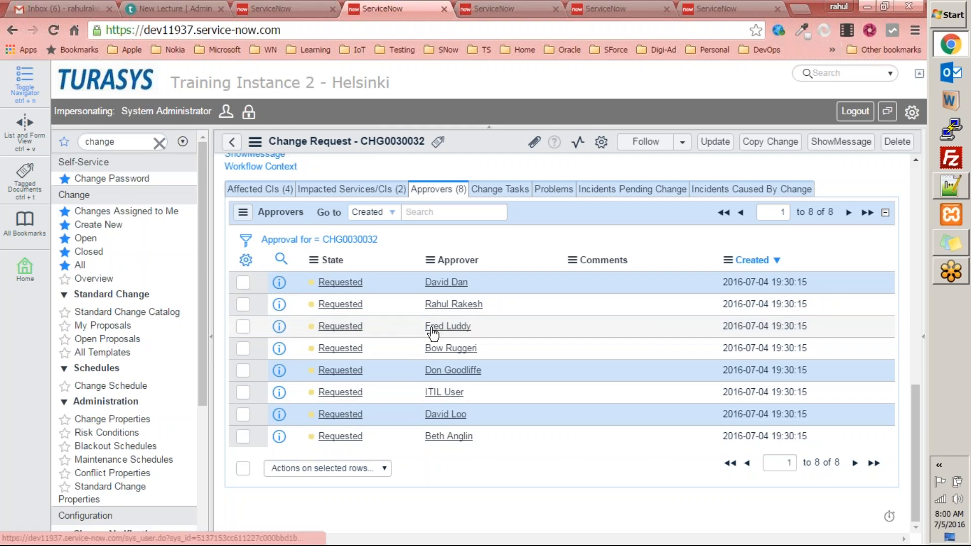
# Switch to Gmail, open the CHG0000001 approval request email, and send its prefilled approval reply
pyautogui.click(69, 7)
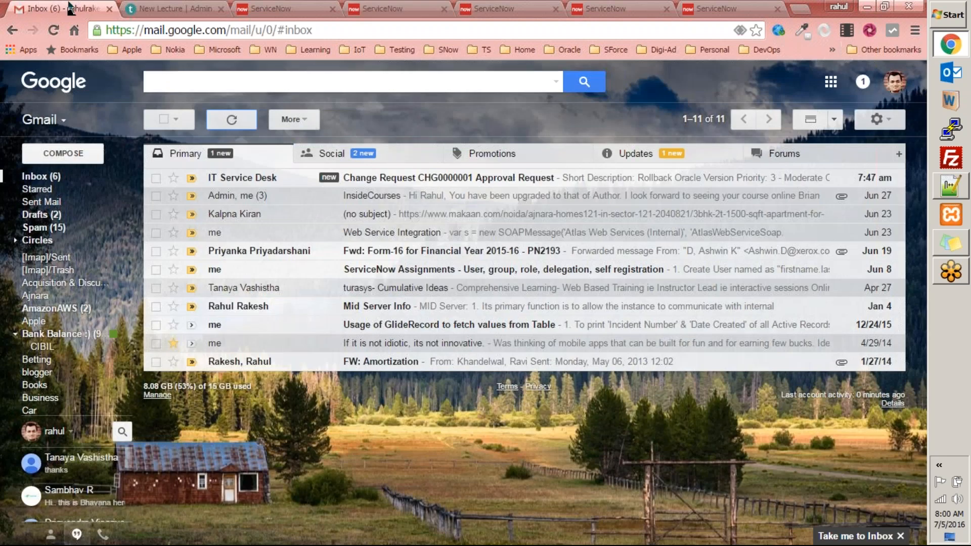
pyautogui.click(435, 182)
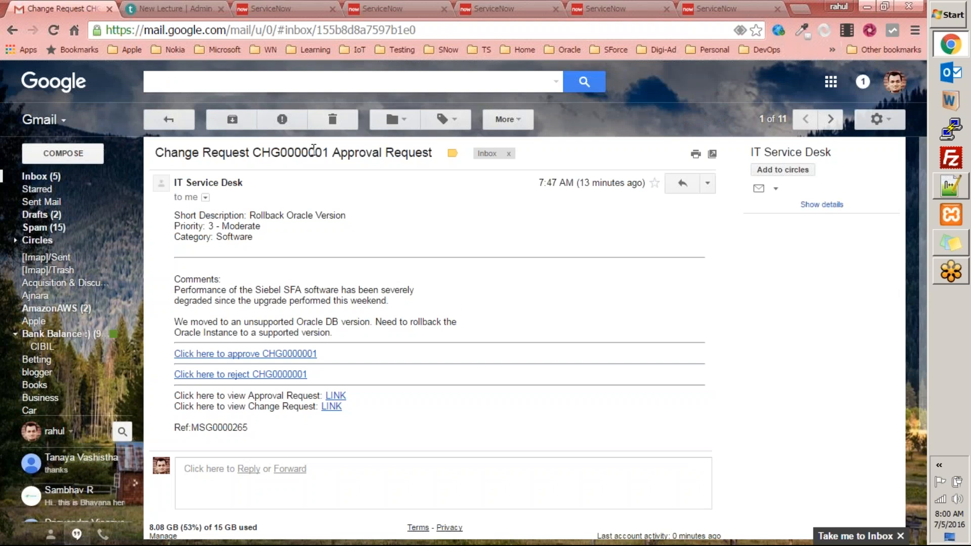
pyautogui.doubleClick(297, 150)
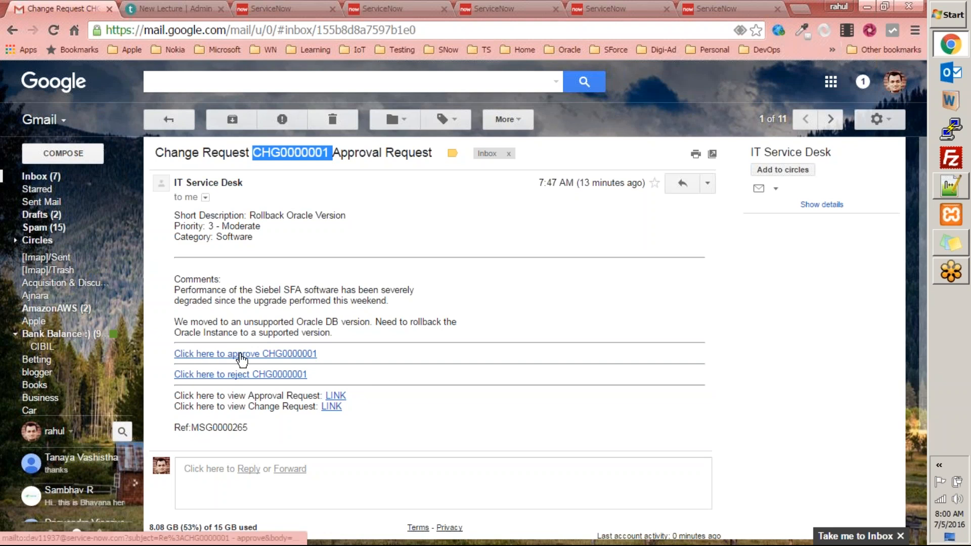
pyautogui.click(277, 357)
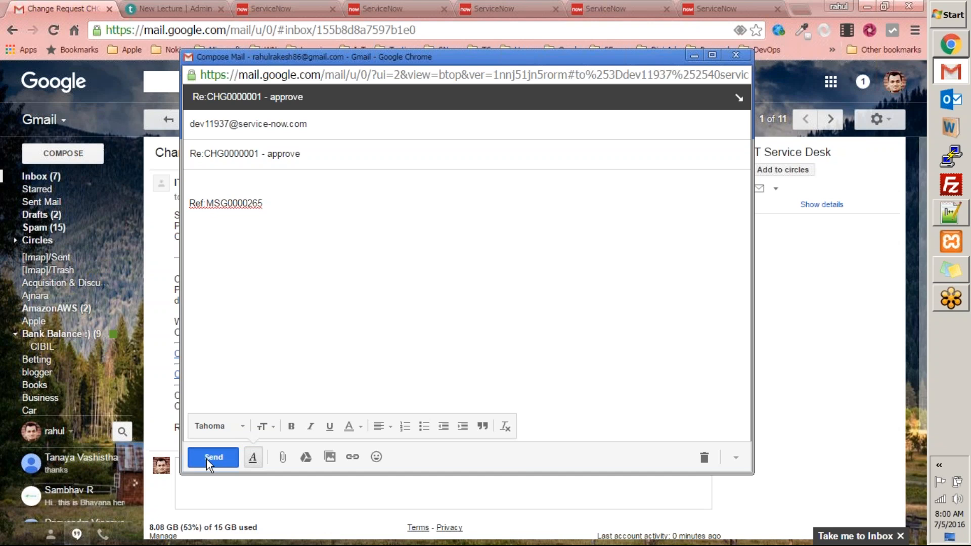
pyautogui.click(225, 464)
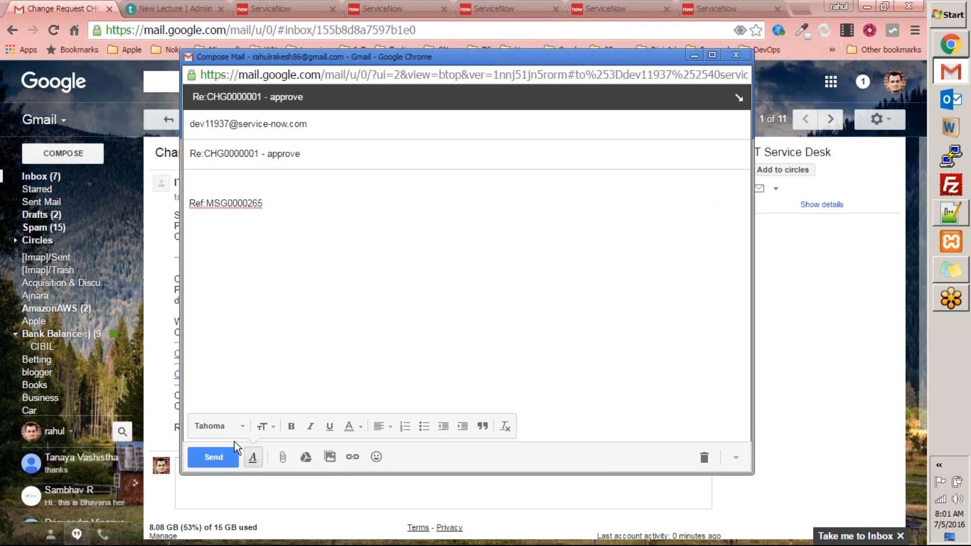
pyautogui.click(216, 457)
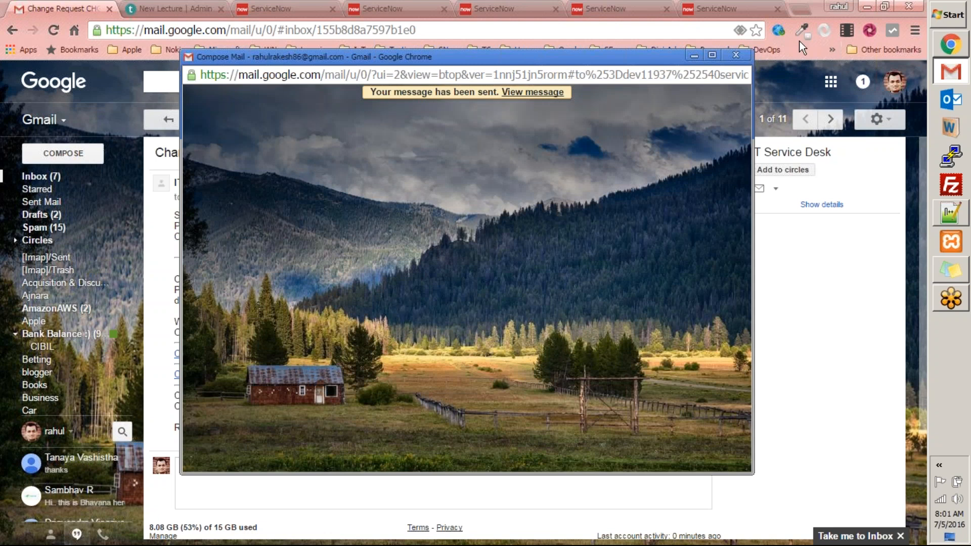
pyautogui.click(736, 55)
pyautogui.click(46, 177)
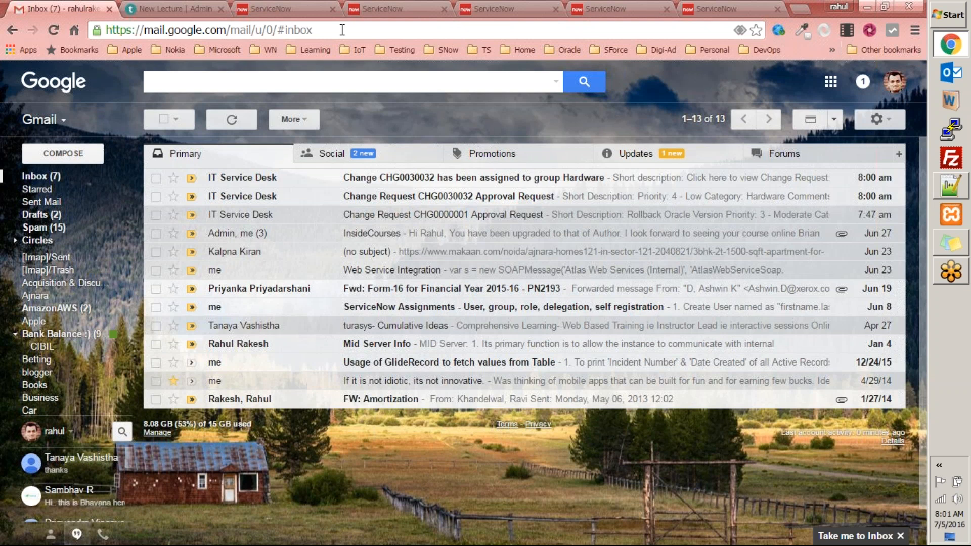
# Close the New Lecture course administration page and return to the Gmail inbox
pyautogui.hotkey('ctrl', 'Tab')
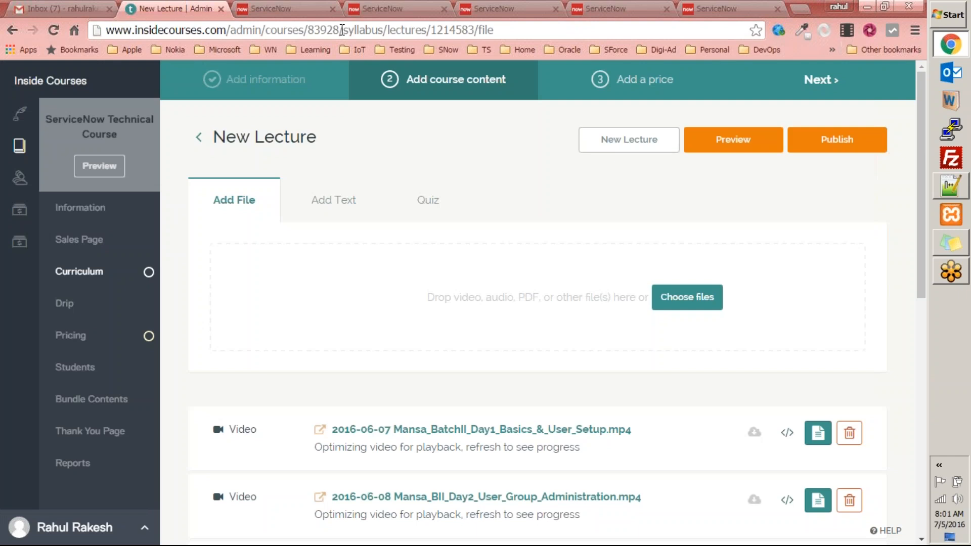
pyautogui.hotkey('ctrl', 'shift', 'Tab')
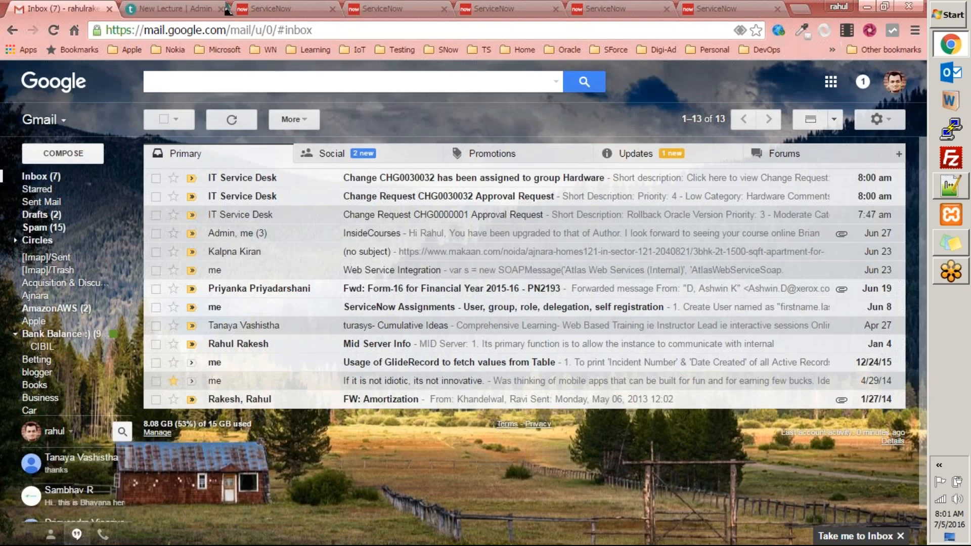
pyautogui.click(220, 9)
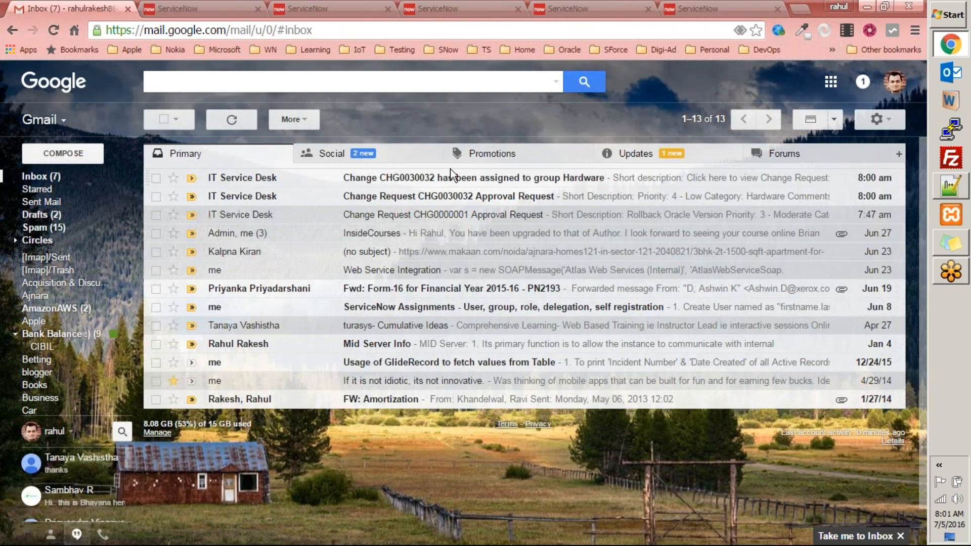
# Look over CHG0030032 in ServiceNow and refresh Gmail's primary inbox to check for new messages
pyautogui.click(311, 8)
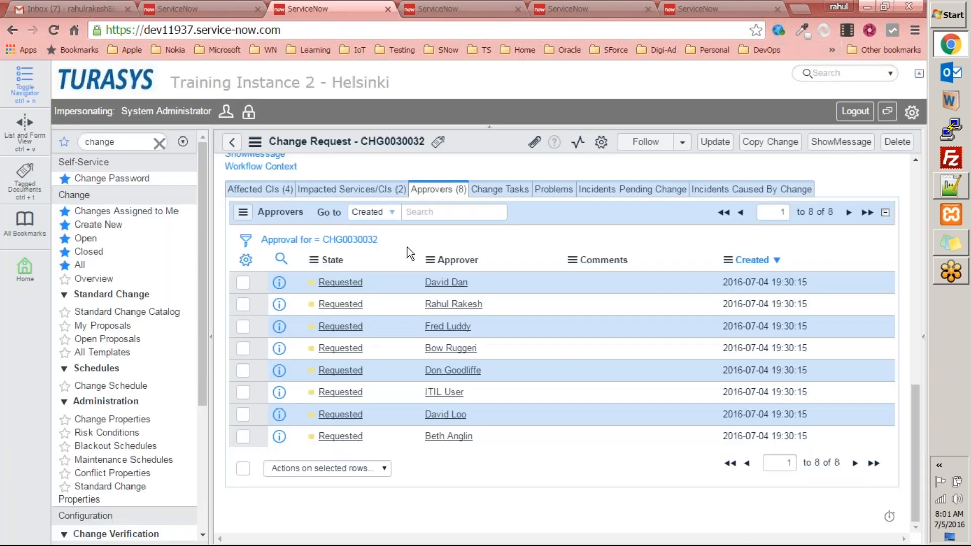
pyautogui.scroll(5, 399, 248)
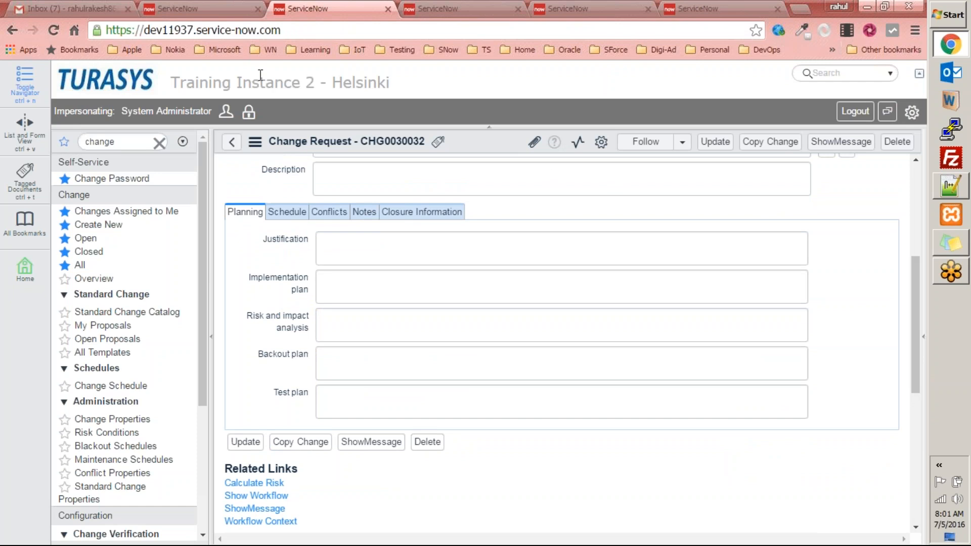
pyautogui.click(76, 9)
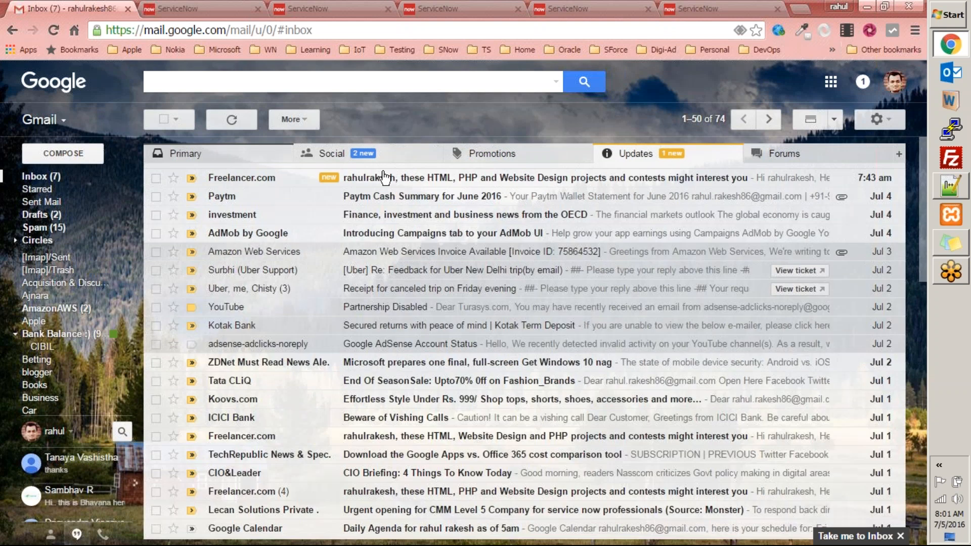
pyautogui.click(268, 154)
pyautogui.click(243, 120)
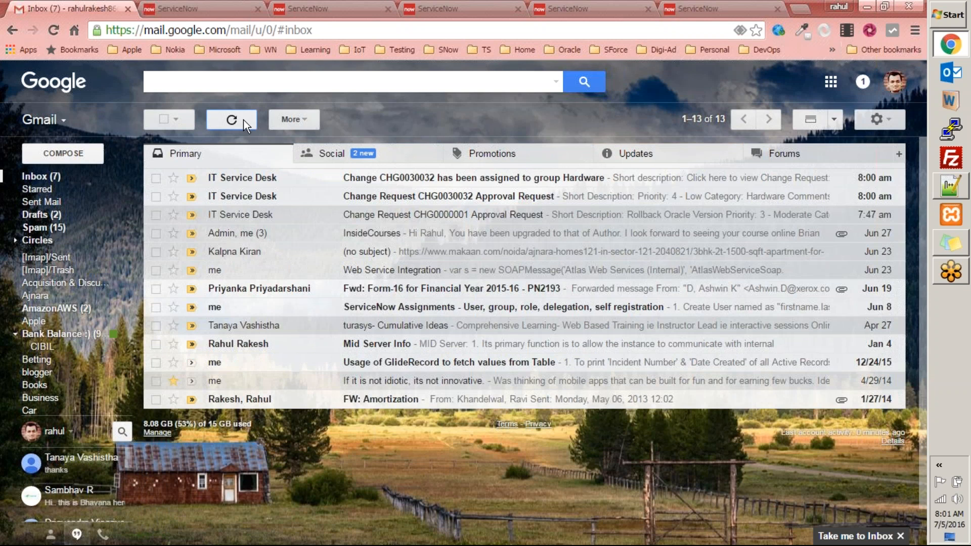
pyautogui.click(303, 8)
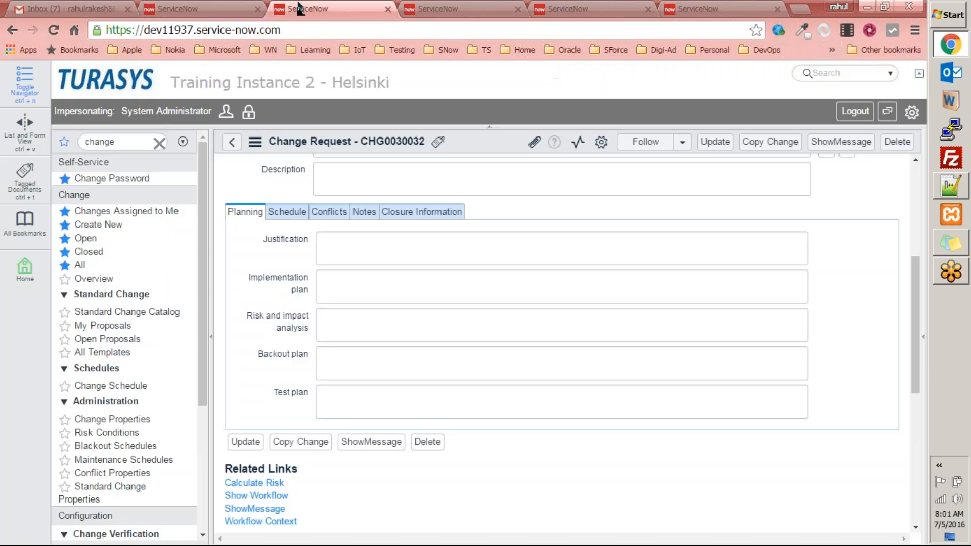
pyautogui.click(140, 141)
pyautogui.write('inbo')
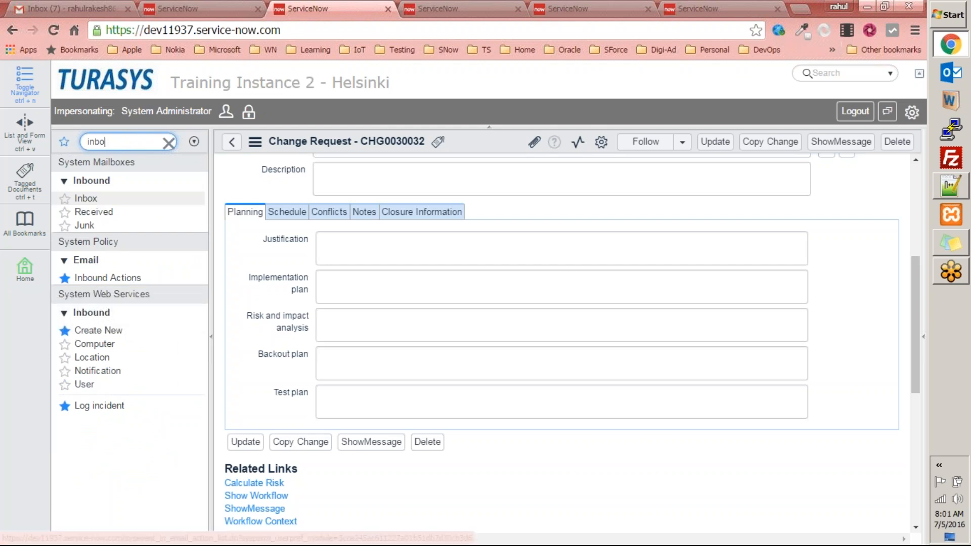
pyautogui.press('BackSpace')
pyautogui.press('BackSpace')
pyautogui.press('BackSpace')
pyautogui.press('BackSpace')
pyautogui.click(182, 8)
# Read the CHG0030032 approval request email in Gmail and the Hardware group assignment email, including its recipient details
pyautogui.click(56, 8)
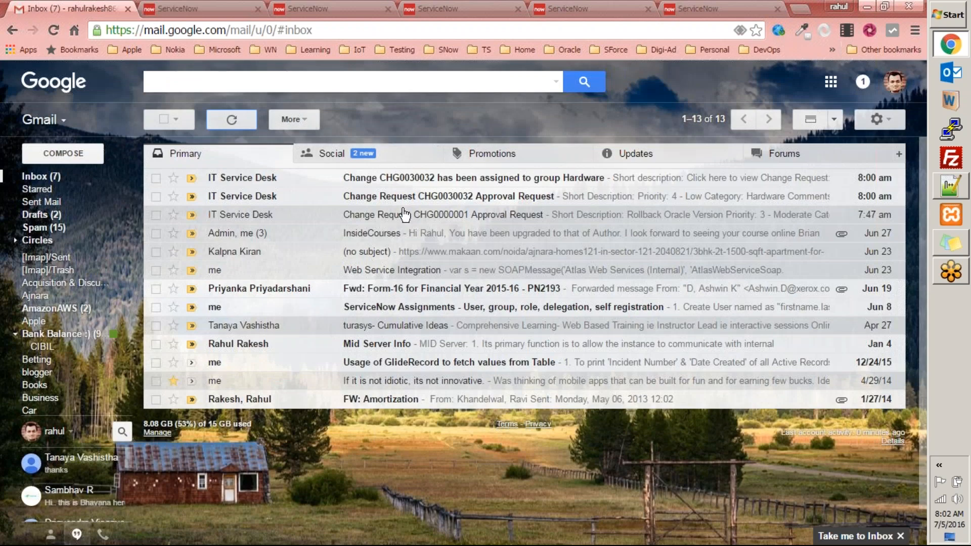
pyautogui.click(417, 199)
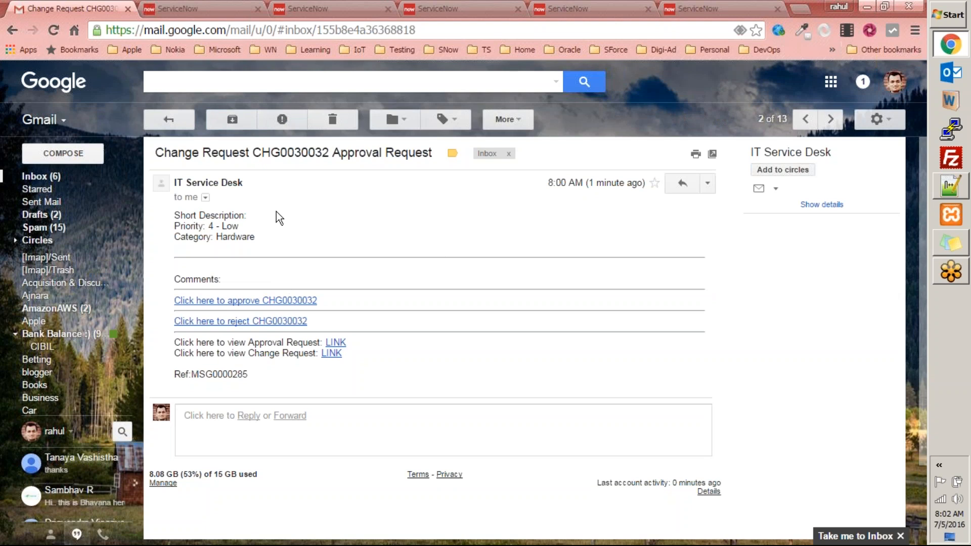
pyautogui.click(174, 125)
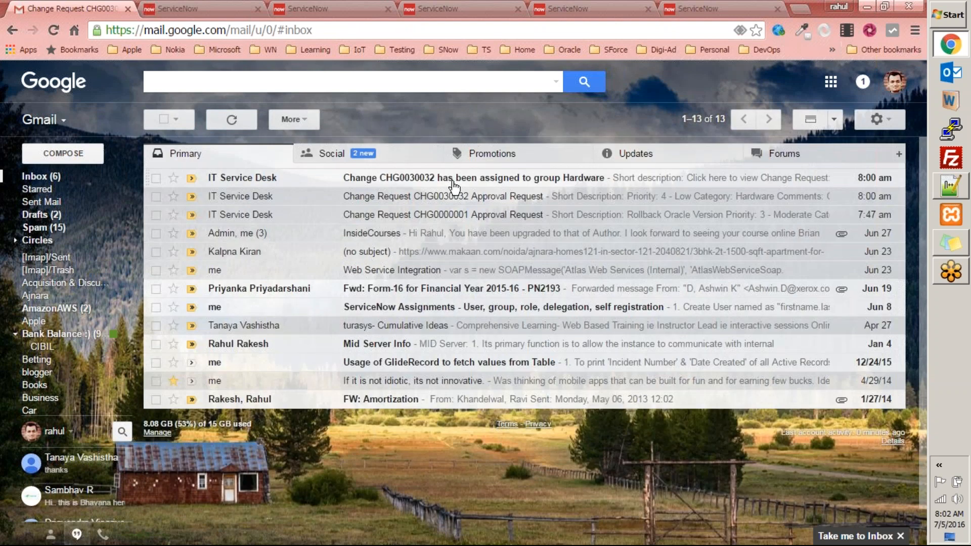
pyautogui.click(444, 178)
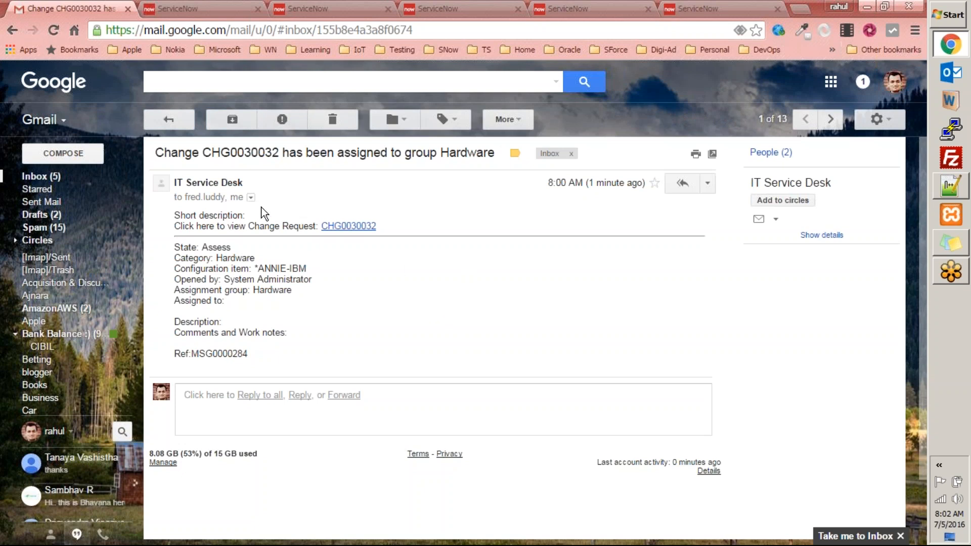
pyautogui.click(251, 198)
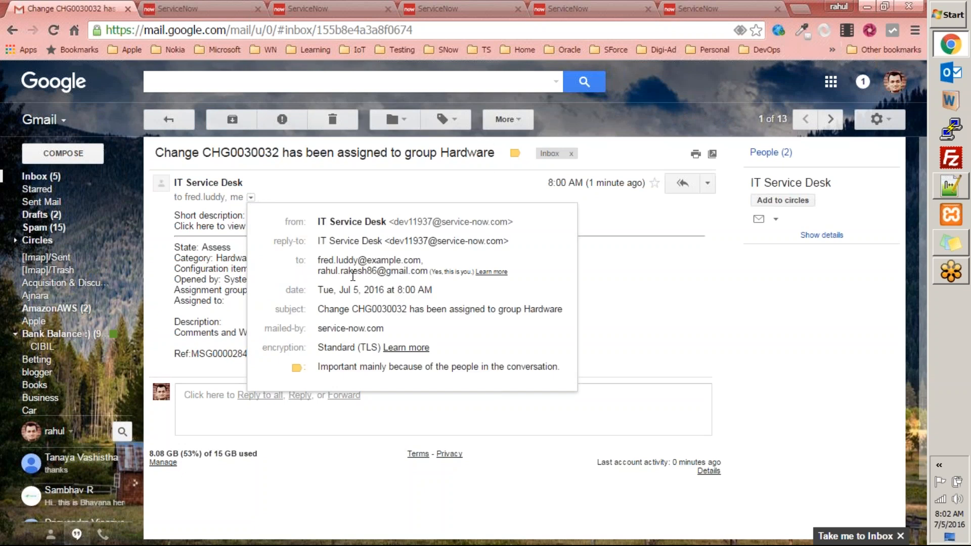
pyautogui.moveTo(322, 276); pyautogui.dragTo(430, 269)
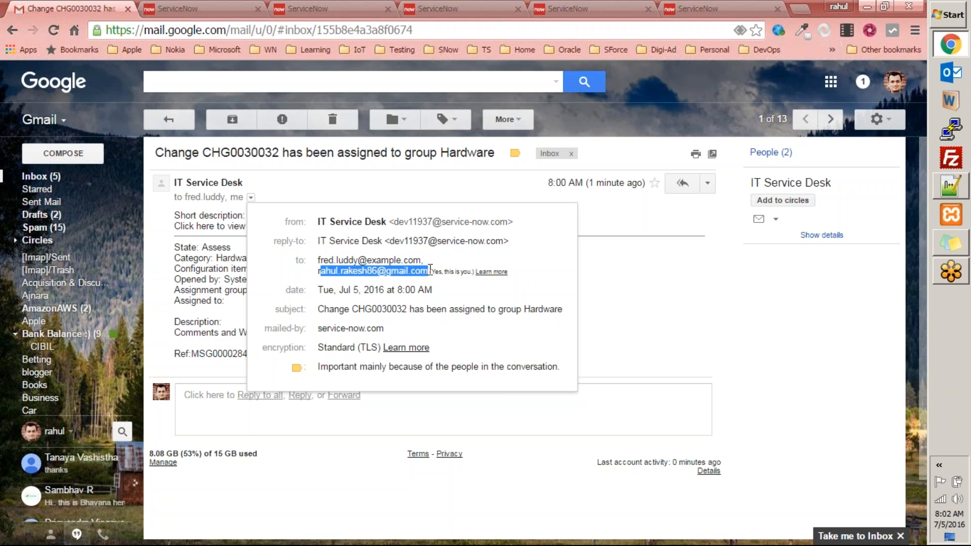
pyautogui.click(626, 308)
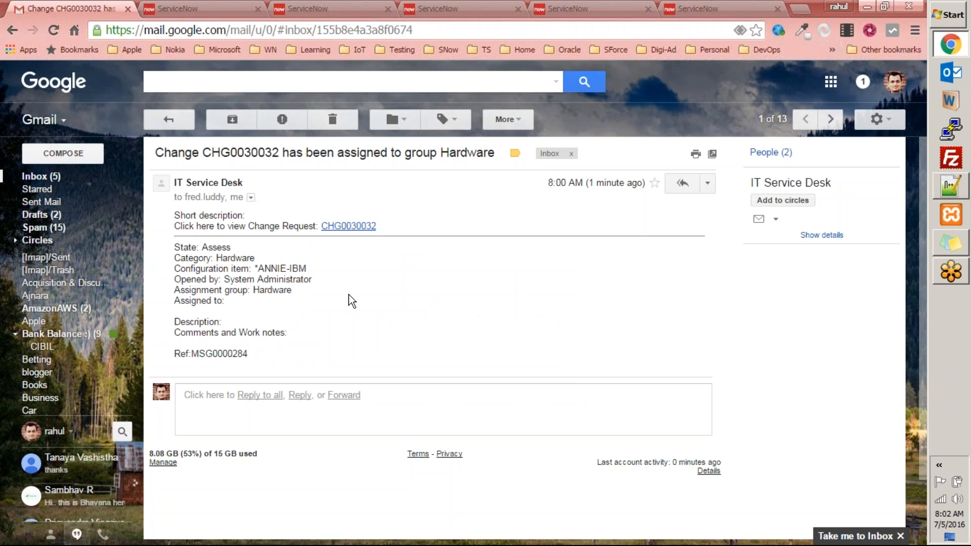
pyautogui.click(48, 176)
# Switch from Gmail to CHG0030032 in ServiceNow and view its related change tasks
pyautogui.click(167, 7)
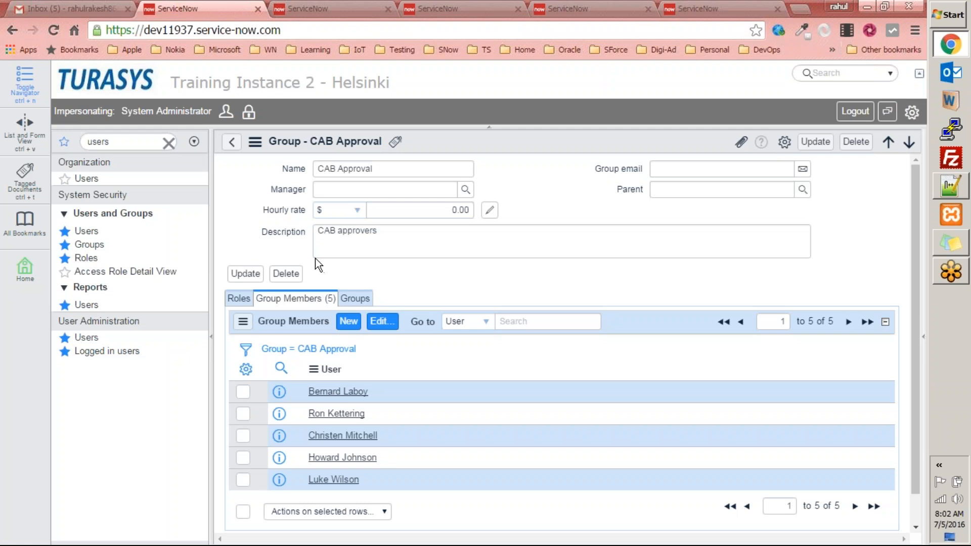
pyautogui.click(333, 8)
pyautogui.scroll(-6, 354, 324)
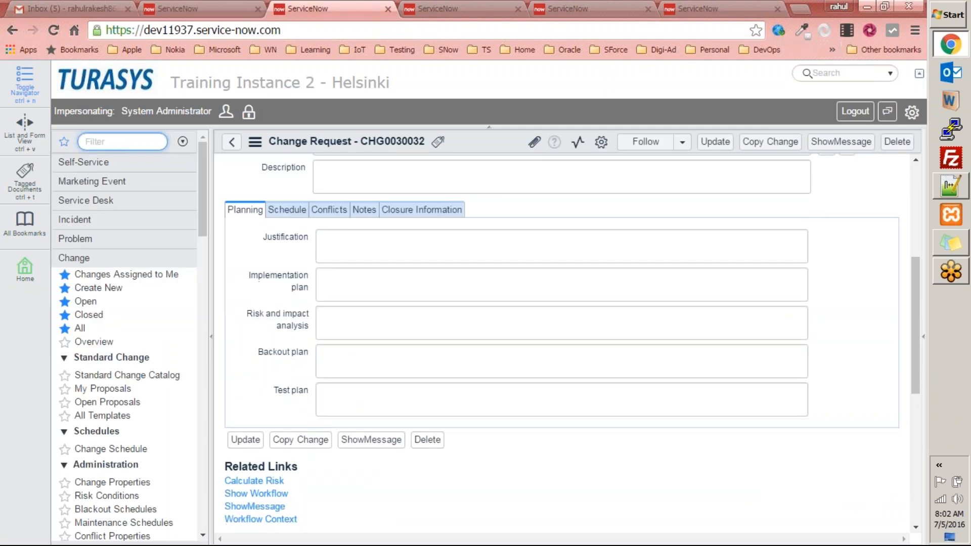
pyautogui.scroll(3, 394, 408)
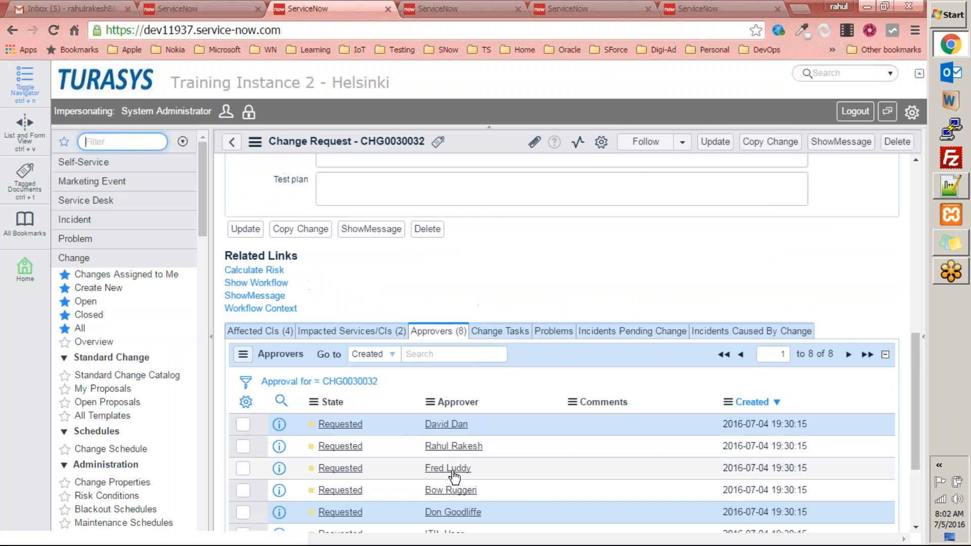
pyautogui.click(504, 331)
pyautogui.scroll(-3, 409, 364)
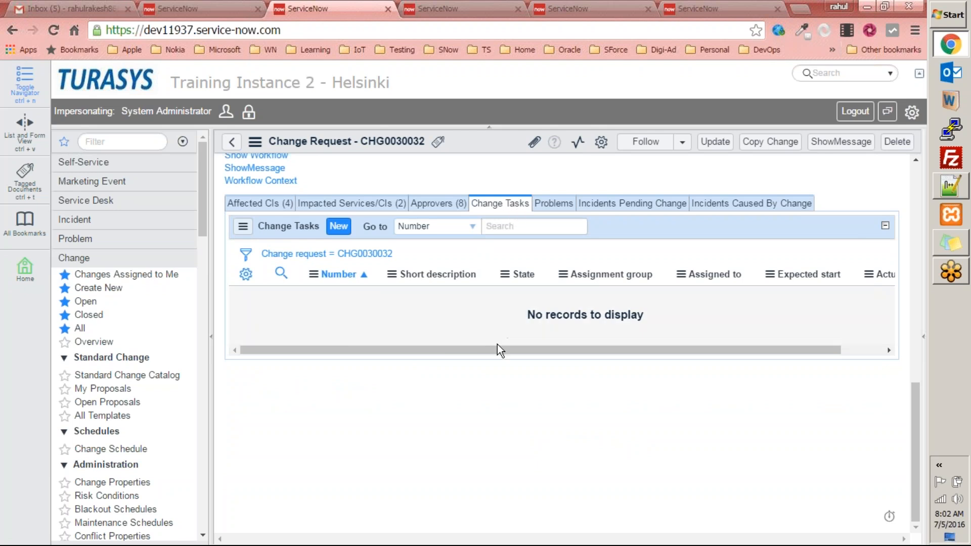
pyautogui.scroll(3, 496, 352)
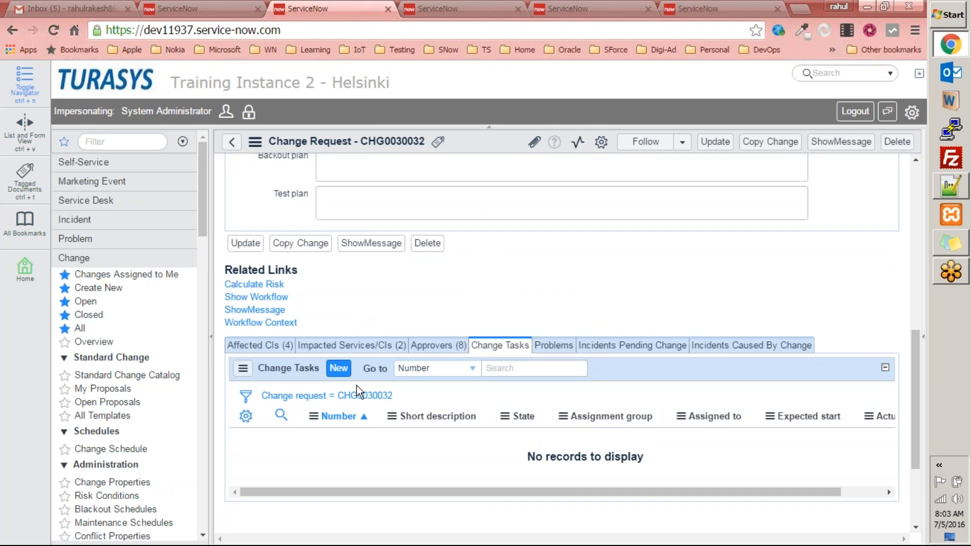
# Look at the blank new change task form for CHG0030032 and return to the change request without submitting
pyautogui.click(339, 369)
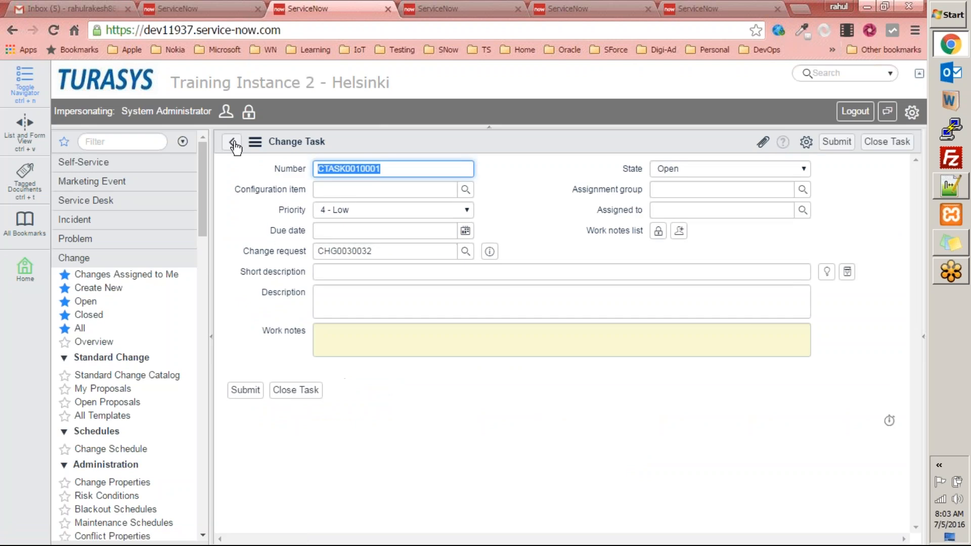
pyautogui.click(232, 142)
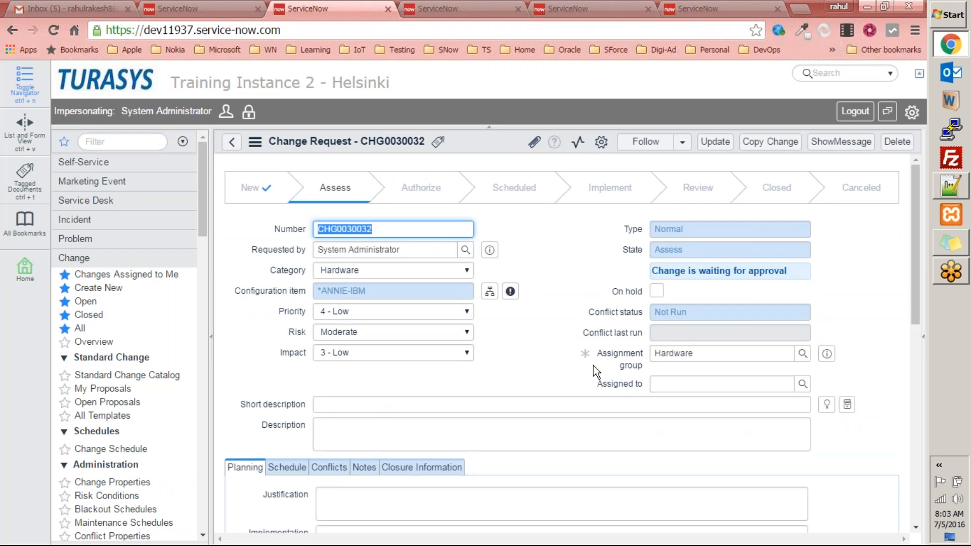
pyautogui.scroll(-10, 593, 365)
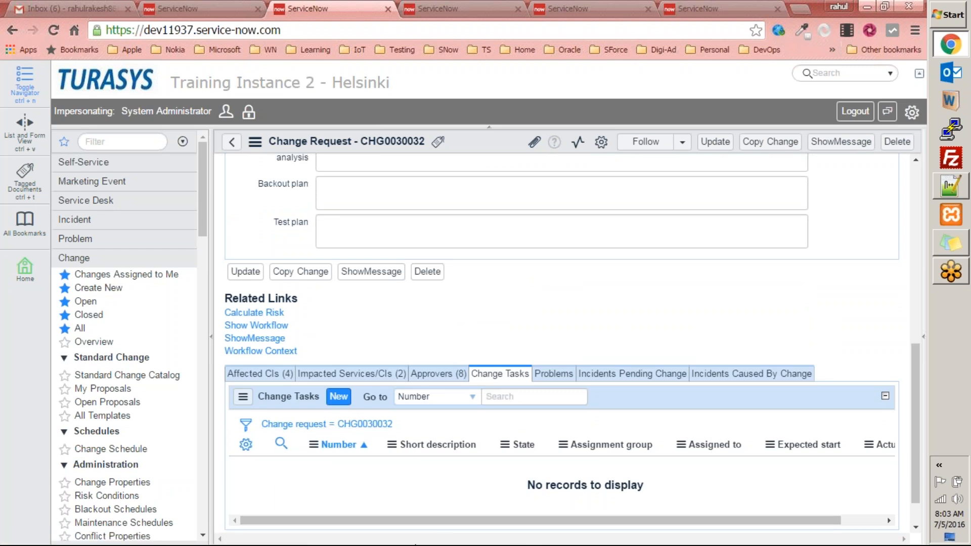
pyautogui.click(348, 398)
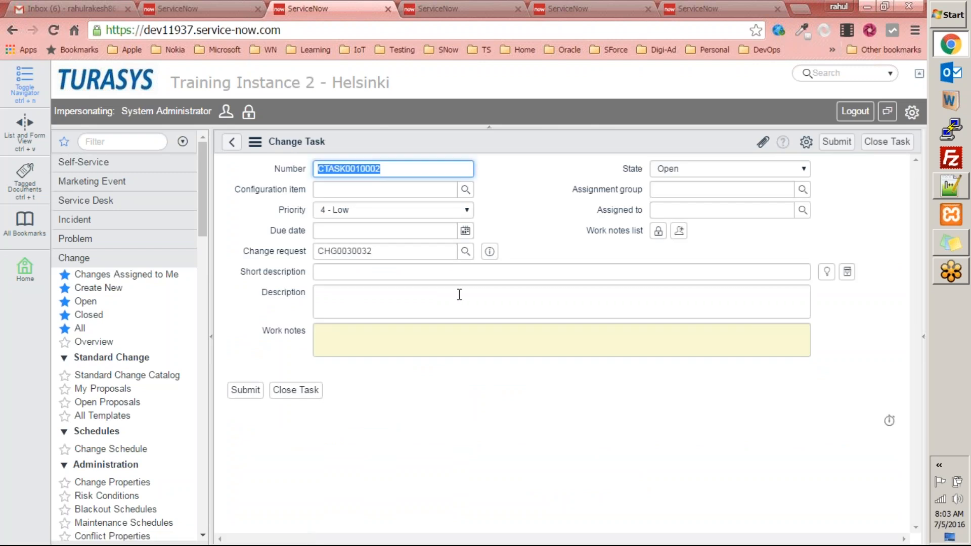
pyautogui.click(231, 141)
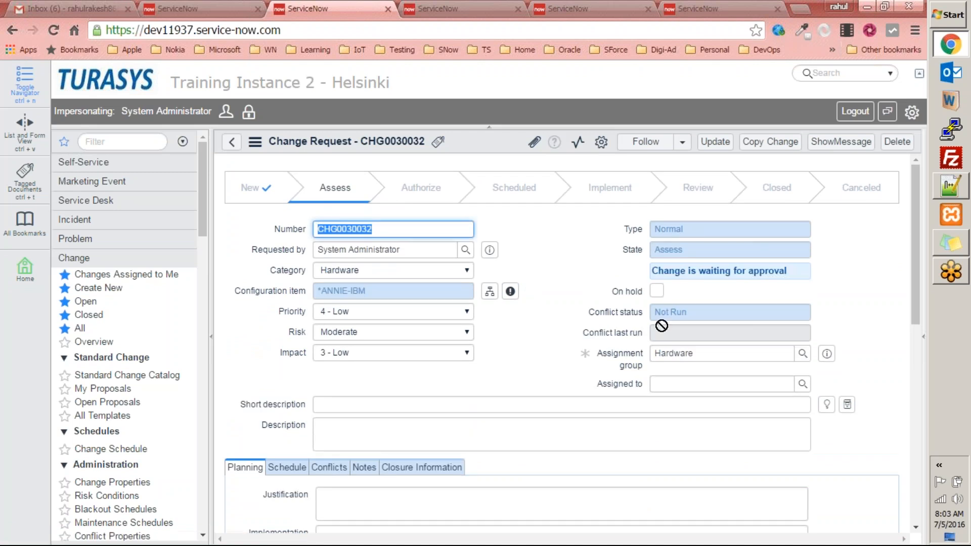
# Review the approval status note on CHG0030032 and view its related problems
pyautogui.scroll(-4, 572, 408)
pyautogui.scroll(4, 571, 400)
pyautogui.scroll(-5, 571, 400)
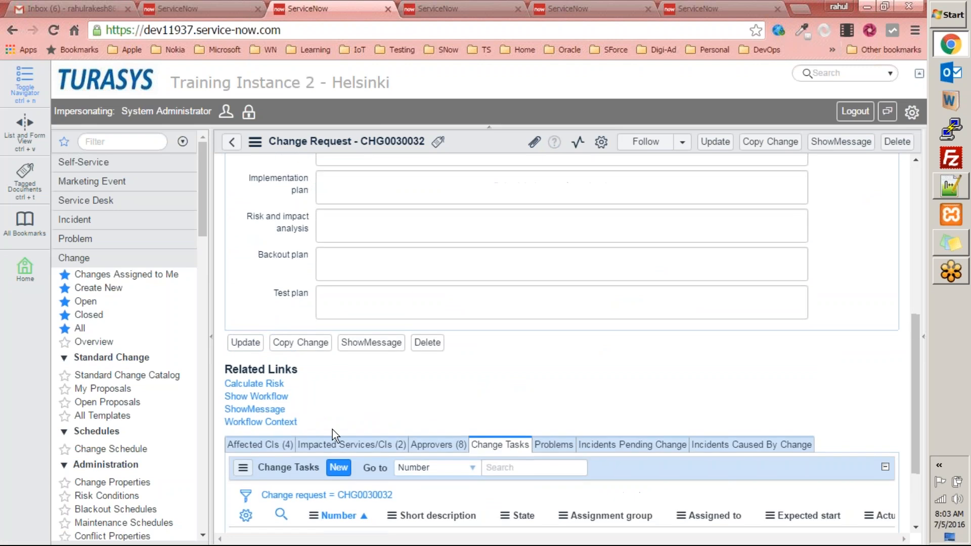
pyautogui.scroll(5, 332, 430)
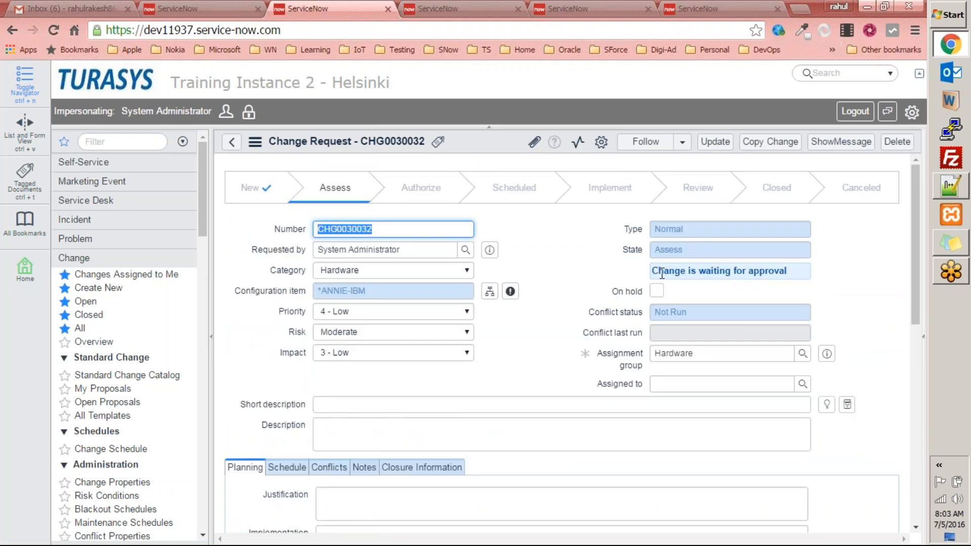
pyautogui.moveTo(795, 270); pyautogui.dragTo(654, 269)
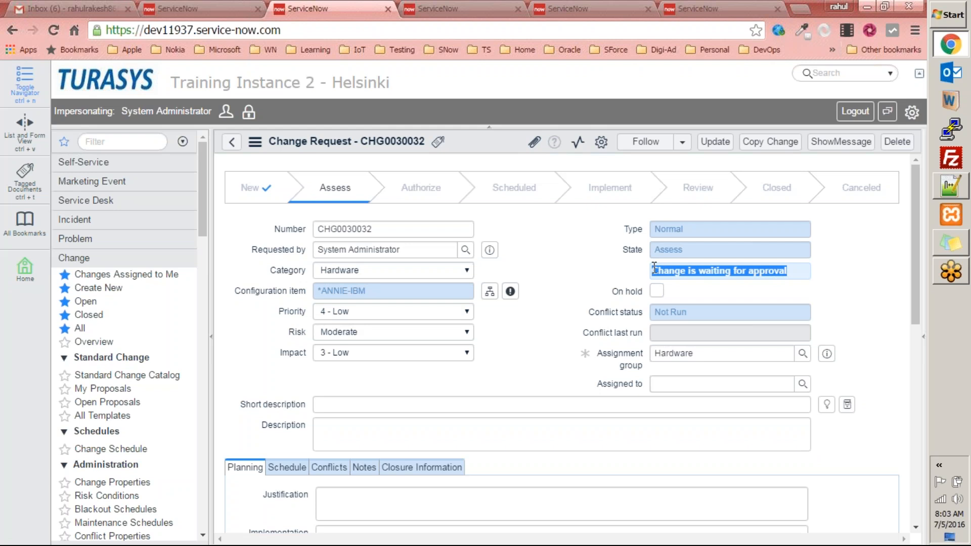
pyautogui.click(791, 267)
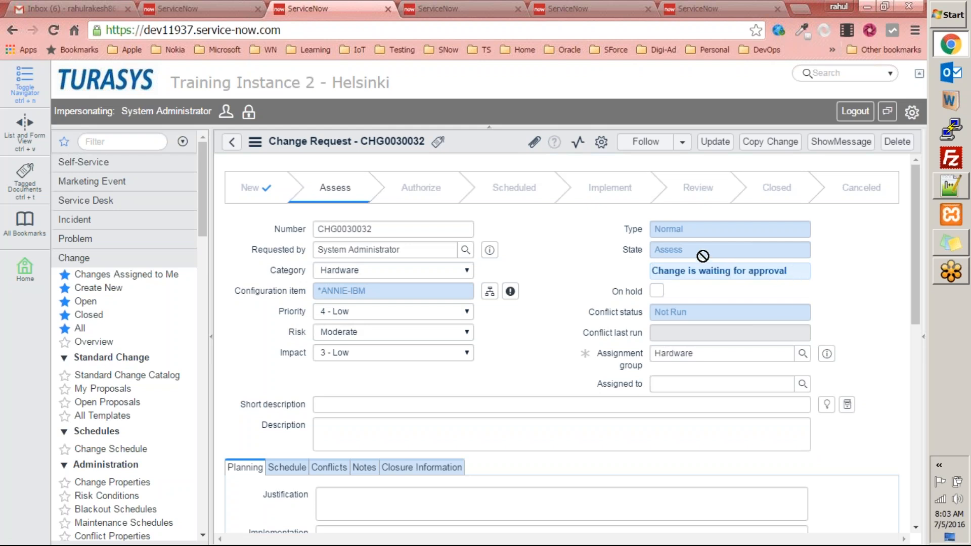
pyautogui.scroll(-5, 780, 297)
pyautogui.scroll(-3, 768, 286)
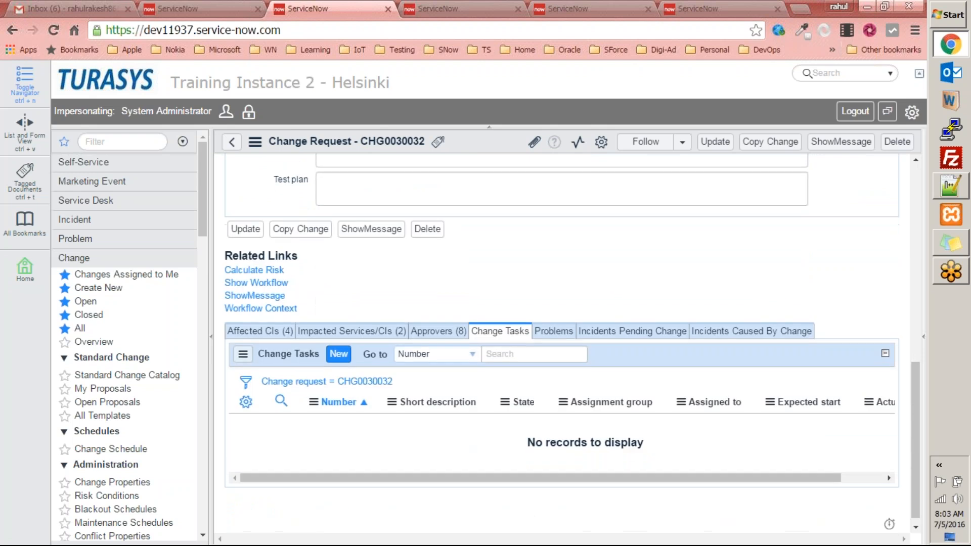
pyautogui.click(553, 331)
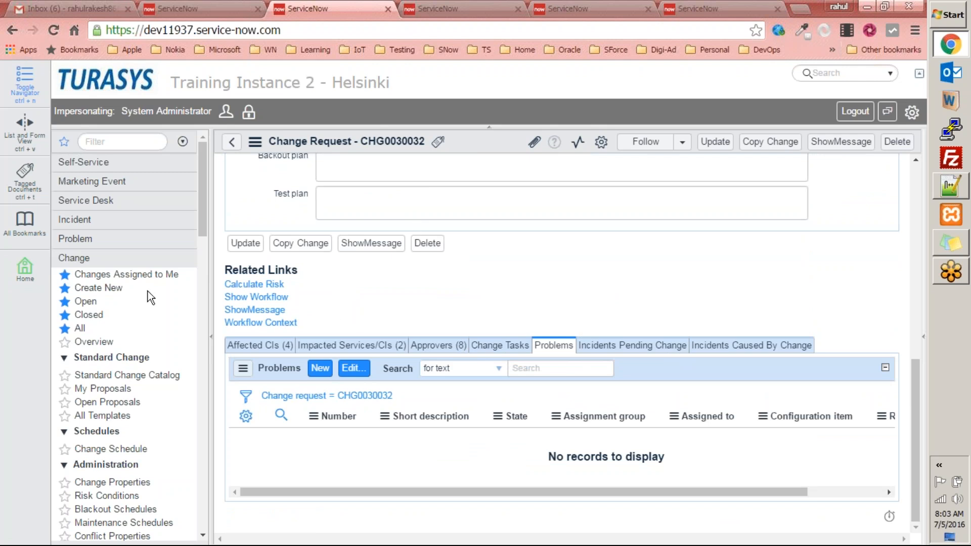
# Open CHG0000001 from the list of all change requests and examine its related problems
pyautogui.click(80, 328)
pyautogui.click(321, 211)
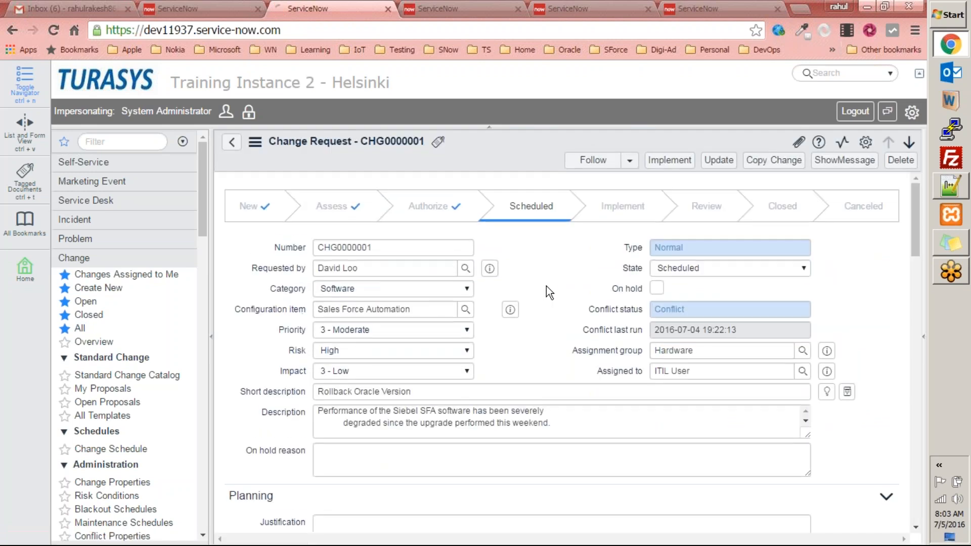
pyautogui.scroll(-7, 569, 278)
pyautogui.scroll(10, 588, 256)
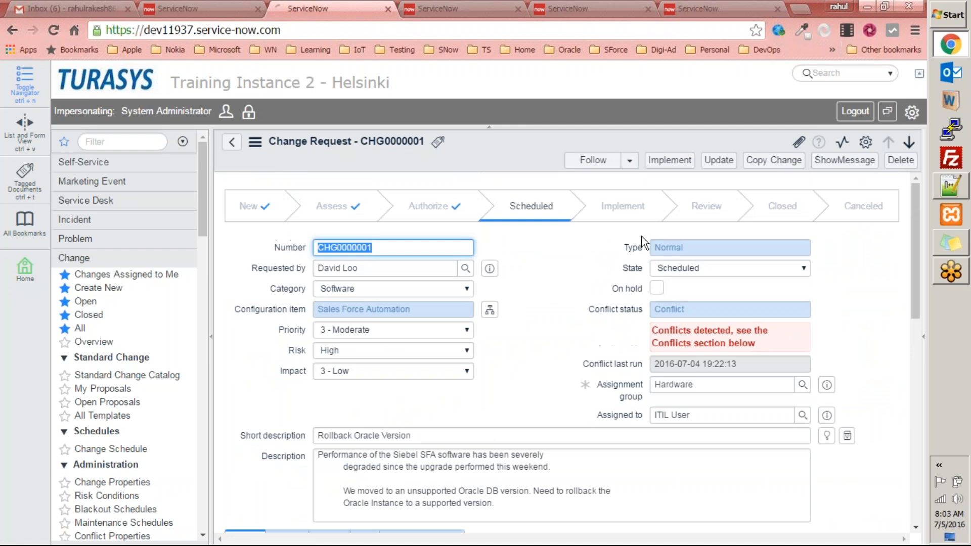
pyautogui.scroll(-10, 645, 278)
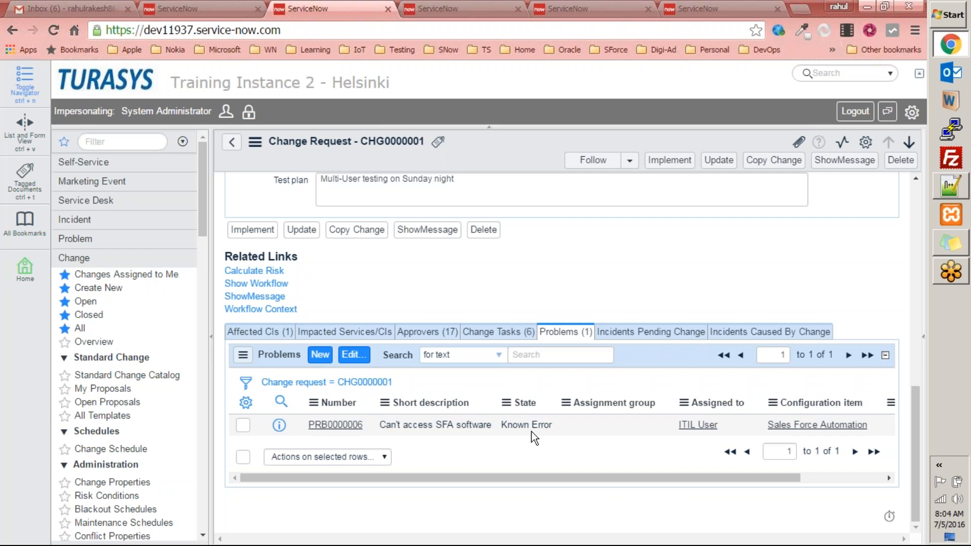
# Sort the list of all change requests by creation date, newest first, and open CHG0030032
pyautogui.click(80, 329)
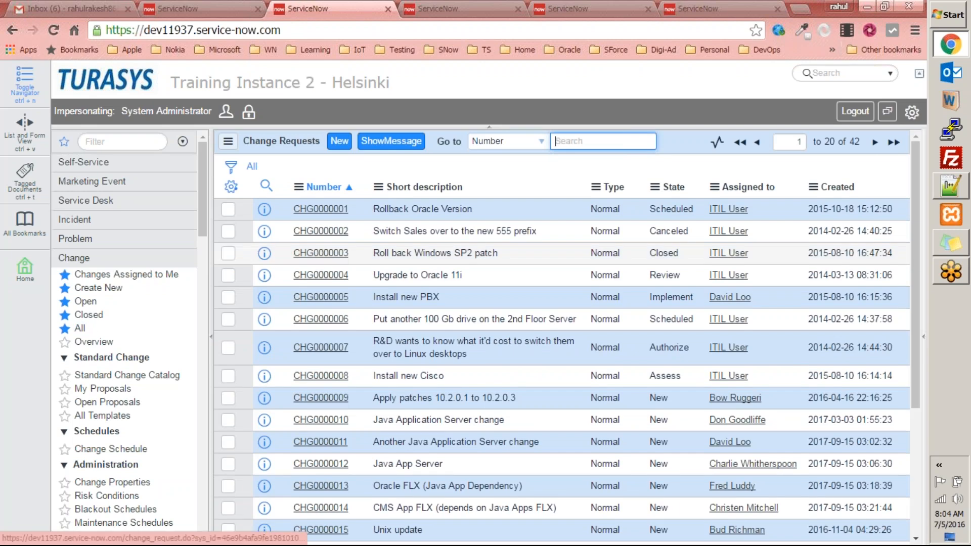
pyautogui.click(849, 187)
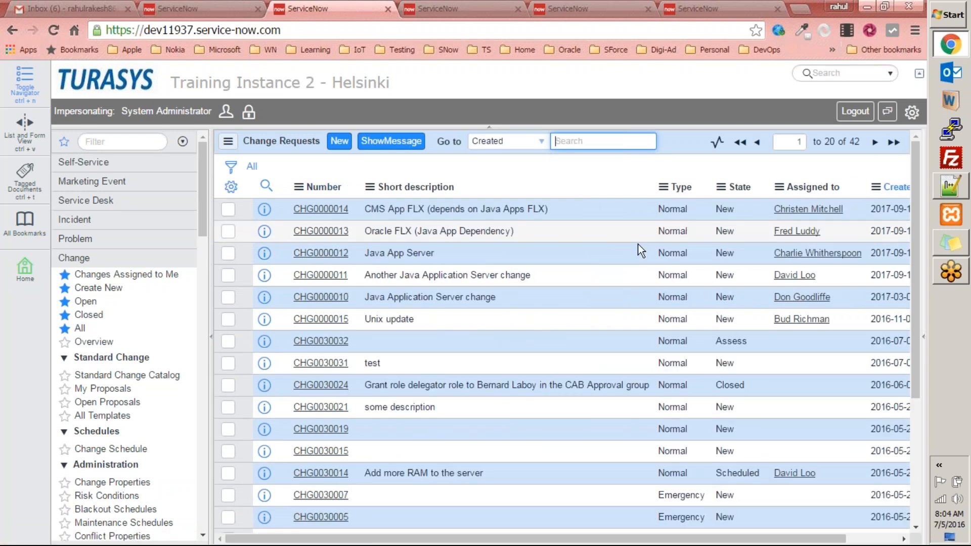
pyautogui.click(338, 342)
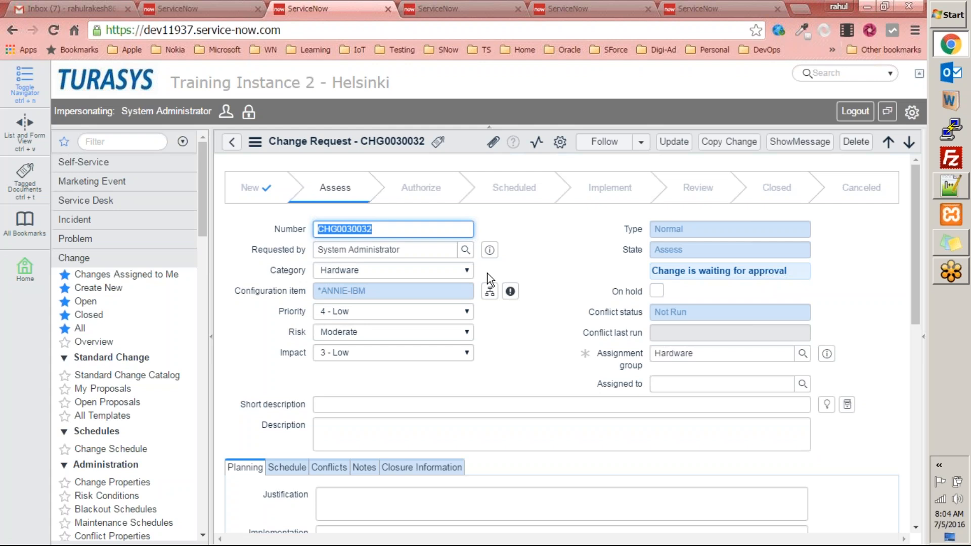
pyautogui.click(403, 174)
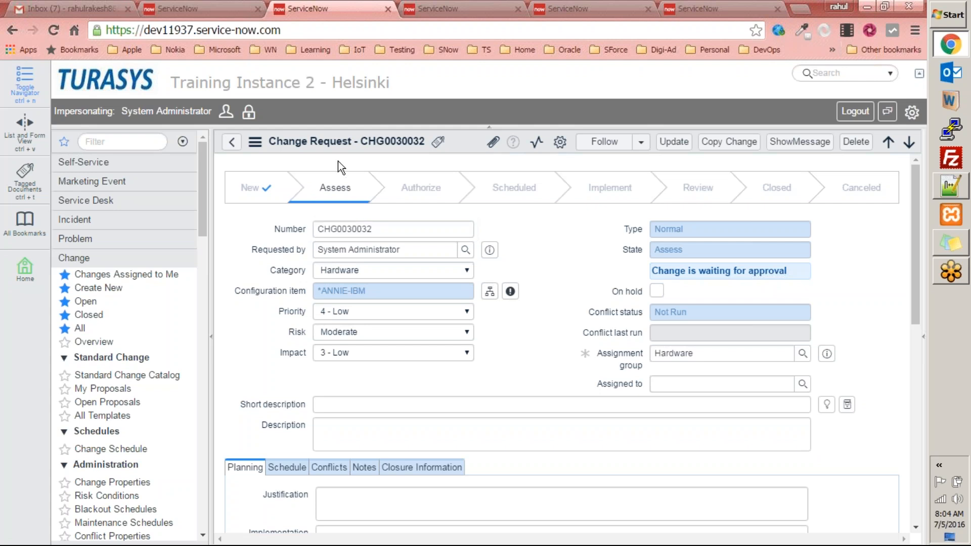
# Examine the incidents pending and the incidents caused by change CHG0030032, along with the rest of its form
pyautogui.scroll(-10, 518, 174)
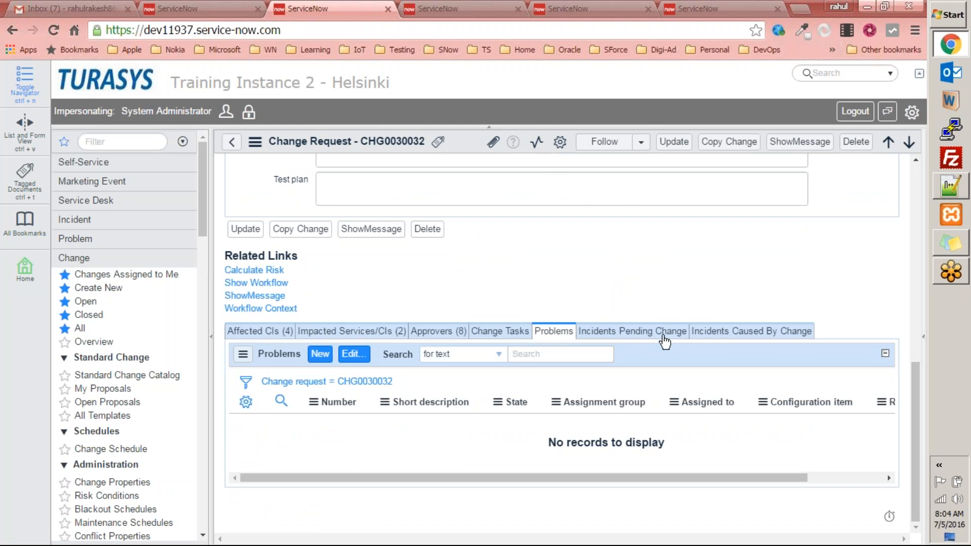
pyautogui.click(632, 341)
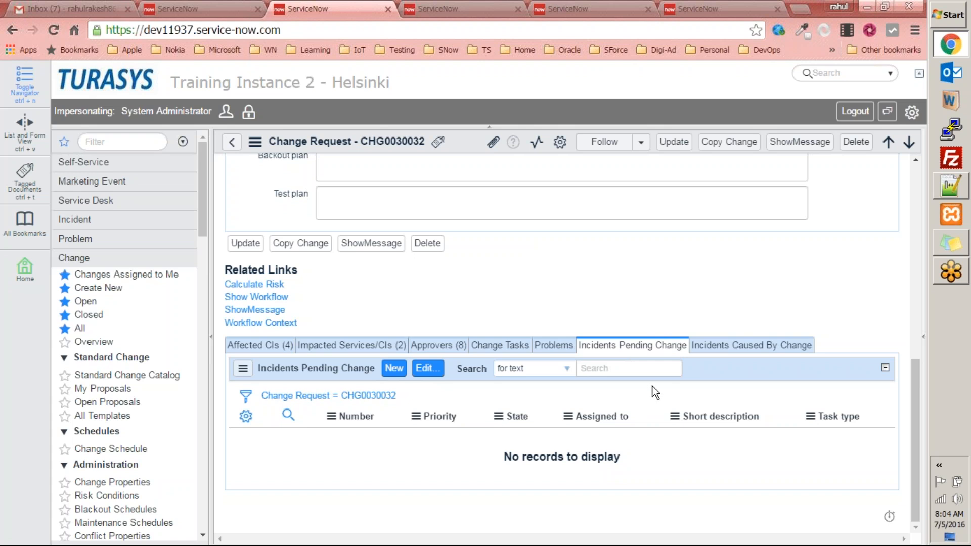
pyautogui.click(791, 344)
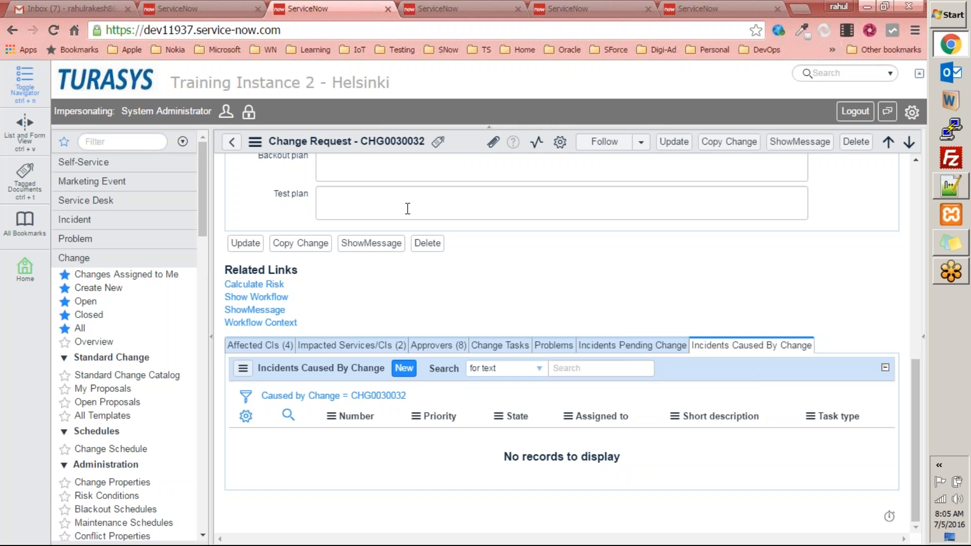
pyautogui.scroll(2, 347, 159)
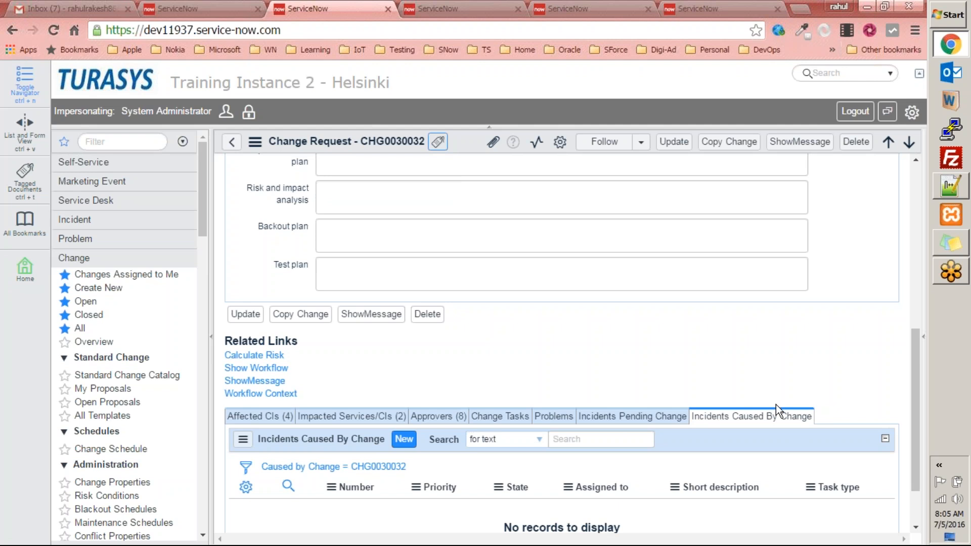
pyautogui.scroll(-2, 561, 354)
pyautogui.scroll(10, 824, 391)
pyautogui.scroll(-10, 723, 314)
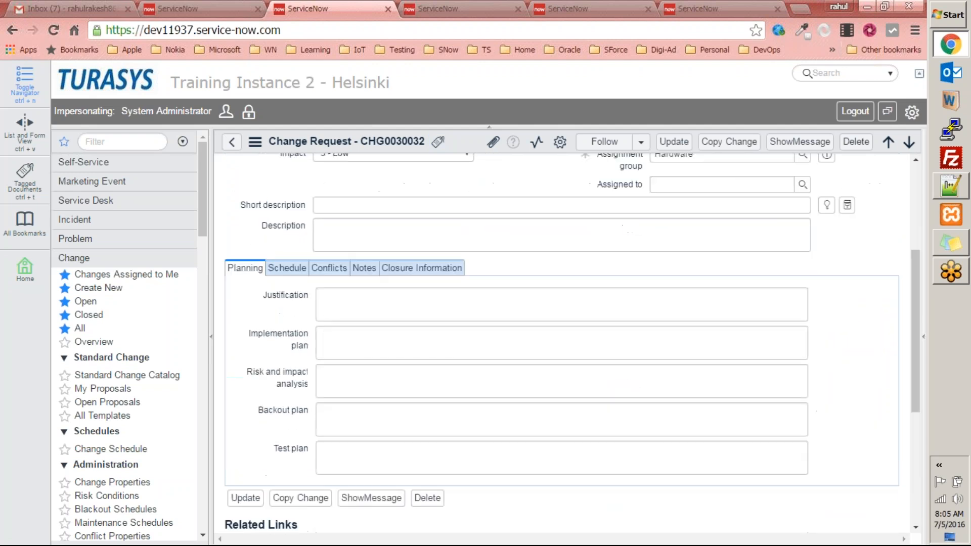
pyautogui.scroll(10, 742, 358)
pyautogui.scroll(-10, 743, 349)
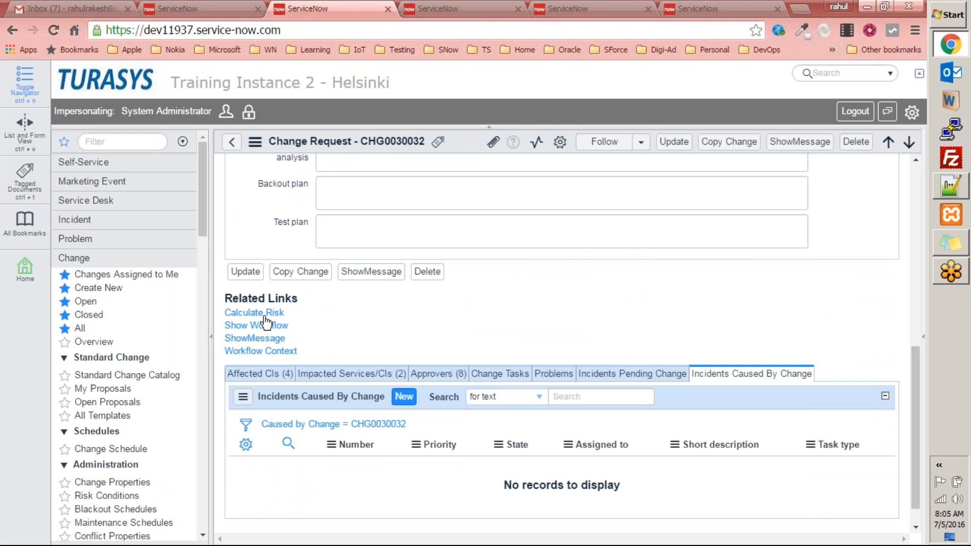
# Review the configuration item of CHG0030032, and run Calculate Risk to update the change's Risk field
pyautogui.scroll(8, 413, 326)
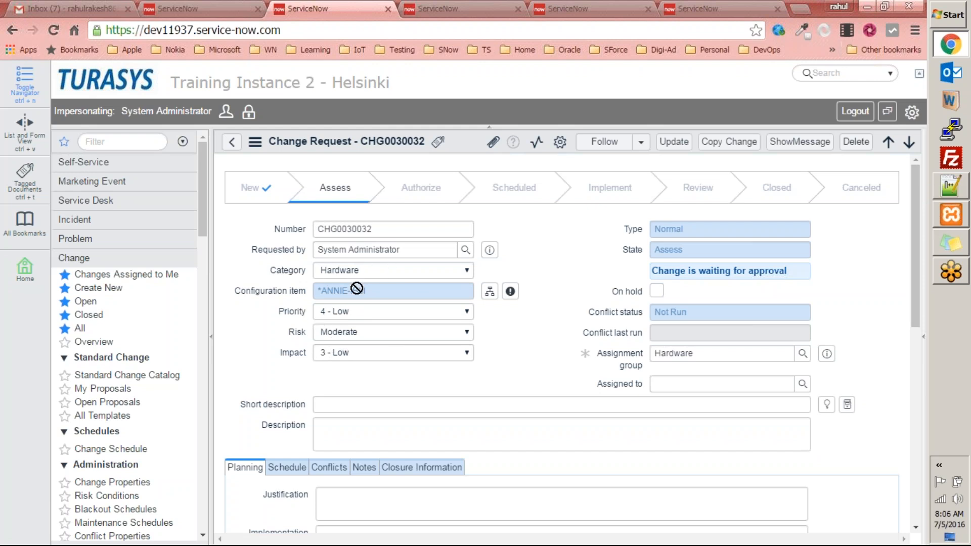
pyautogui.moveTo(390, 296); pyautogui.dragTo(275, 297)
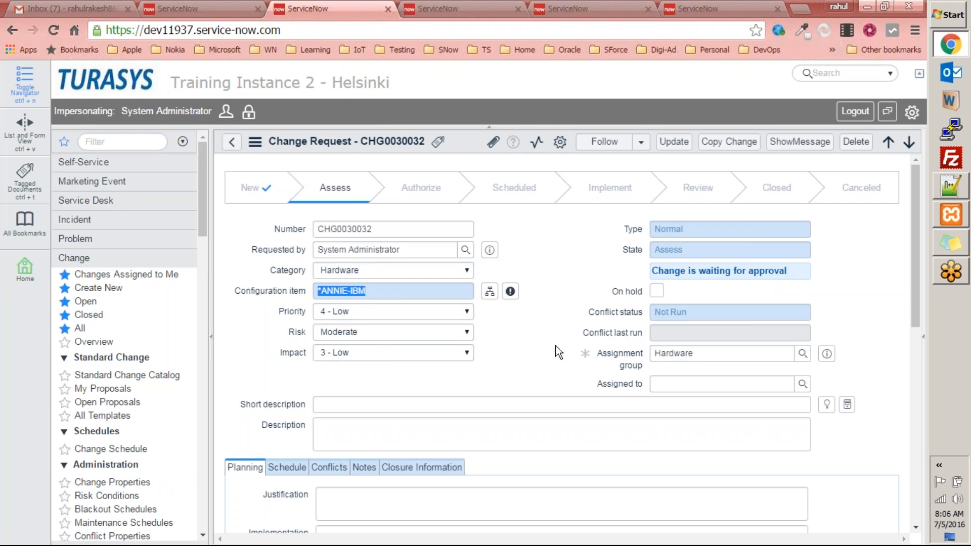
pyautogui.scroll(-7, 453, 369)
pyautogui.scroll(1, 450, 365)
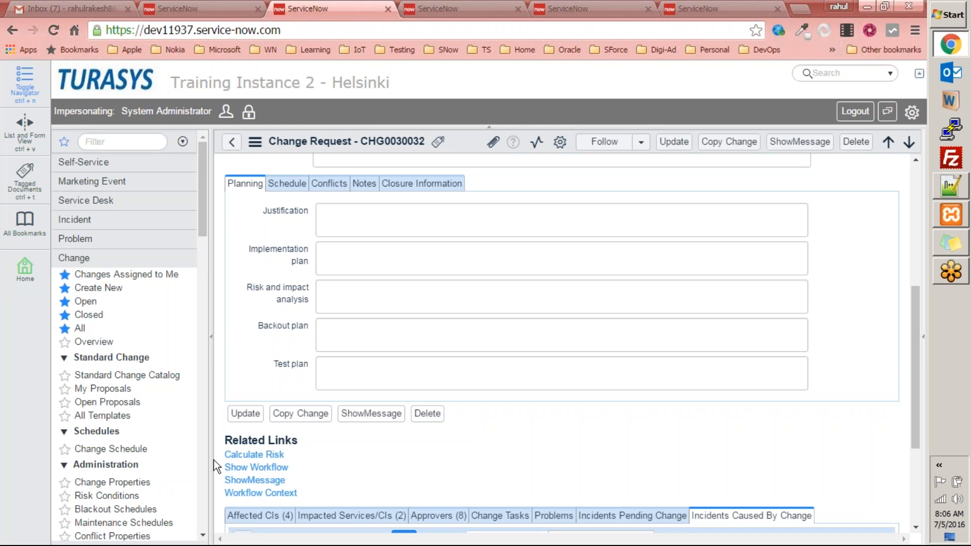
pyautogui.click(244, 458)
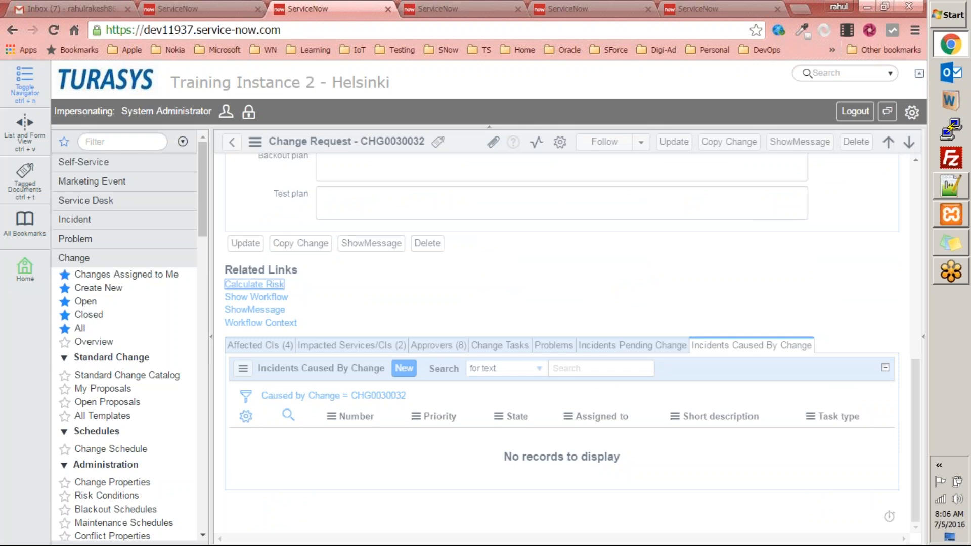
pyautogui.click(273, 289)
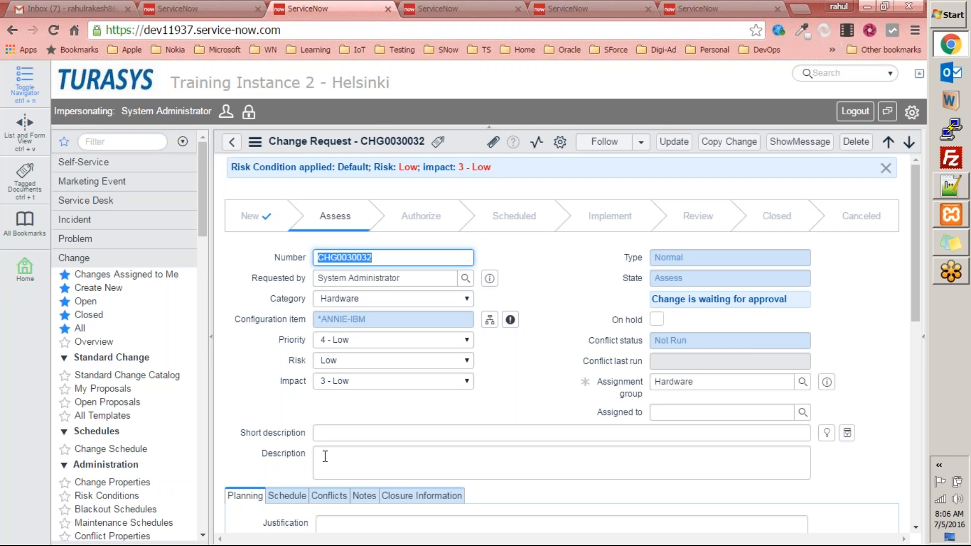
pyautogui.click(293, 363)
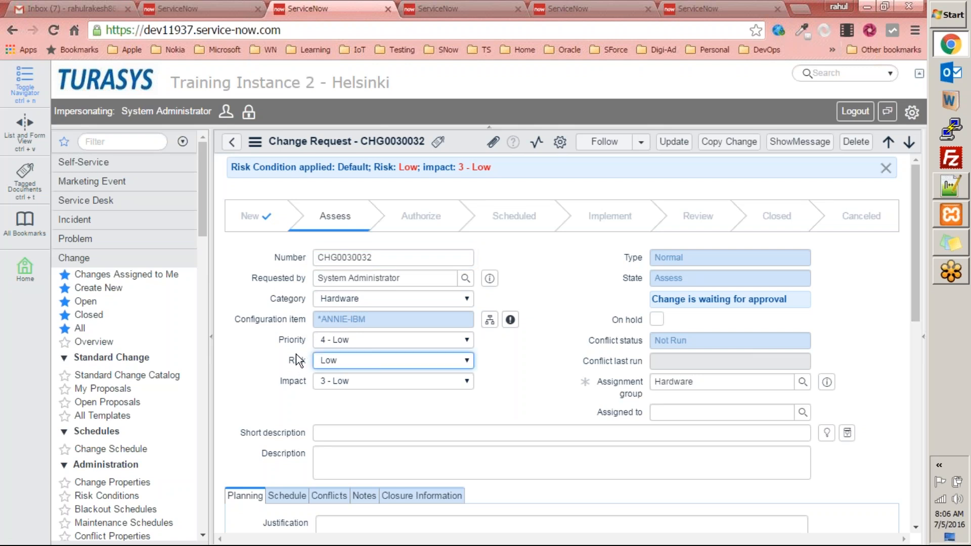
# Rerun Calculate Risk on CHG0030032 to reapply the defined risk conditions to its risk and impact
pyautogui.scroll(-7, 273, 506)
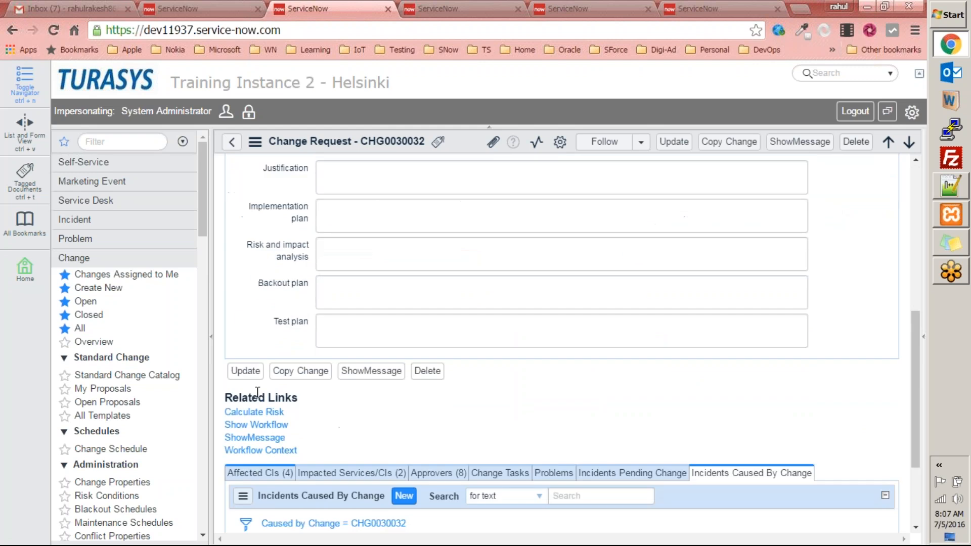
pyautogui.click(247, 409)
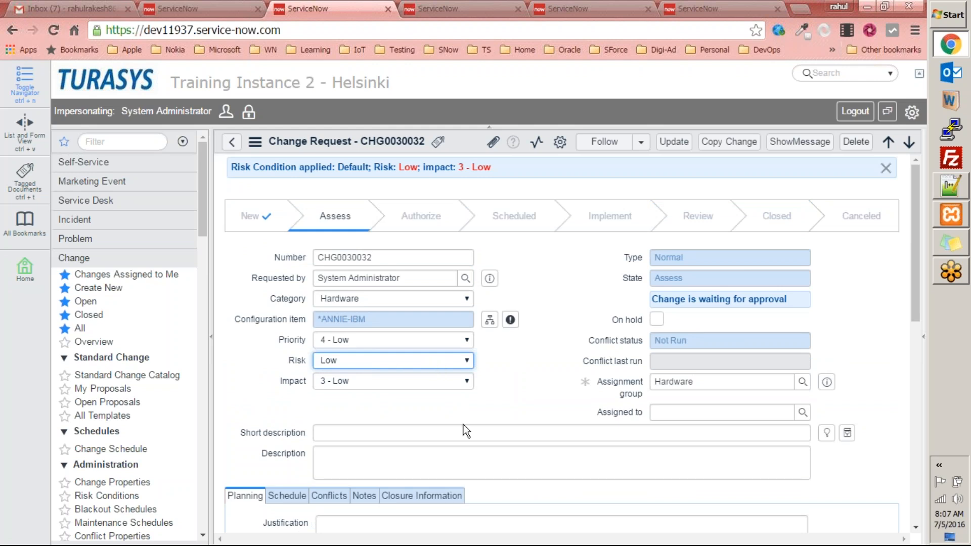
pyautogui.scroll(-7, 463, 425)
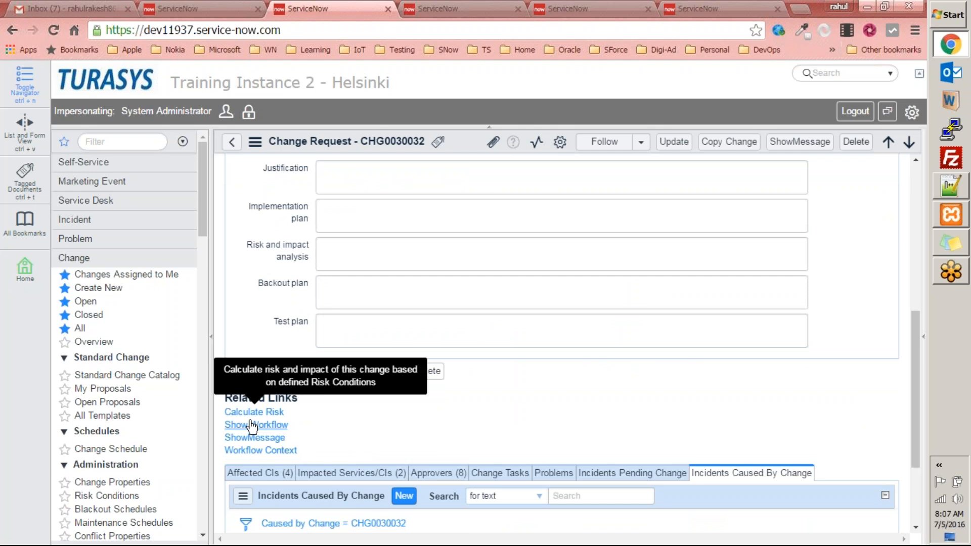
pyautogui.click(254, 412)
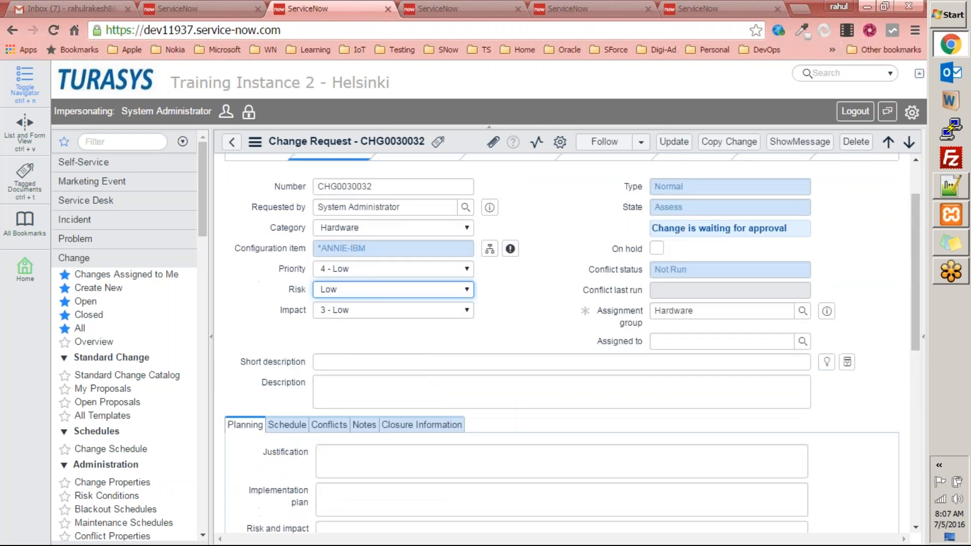
pyautogui.scroll(-7, 509, 345)
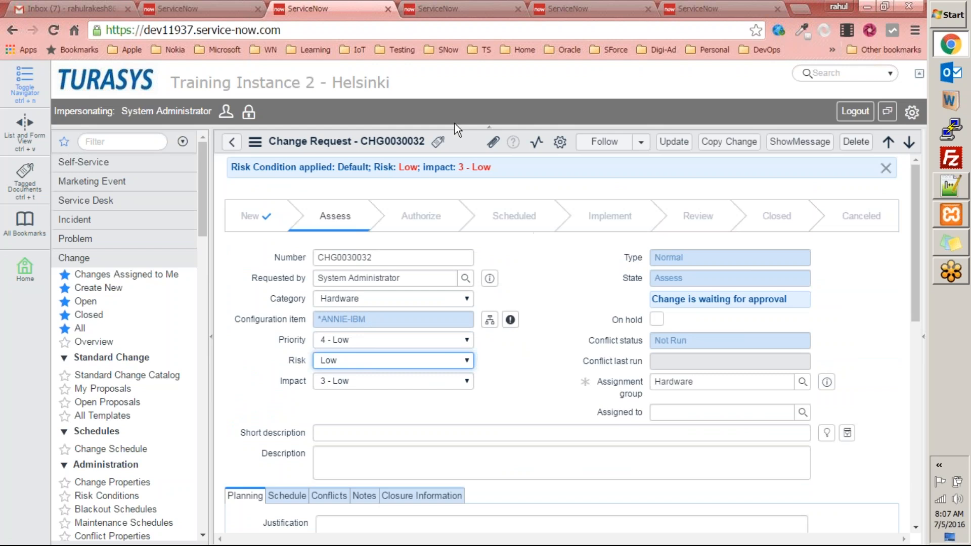
pyautogui.click(529, 366)
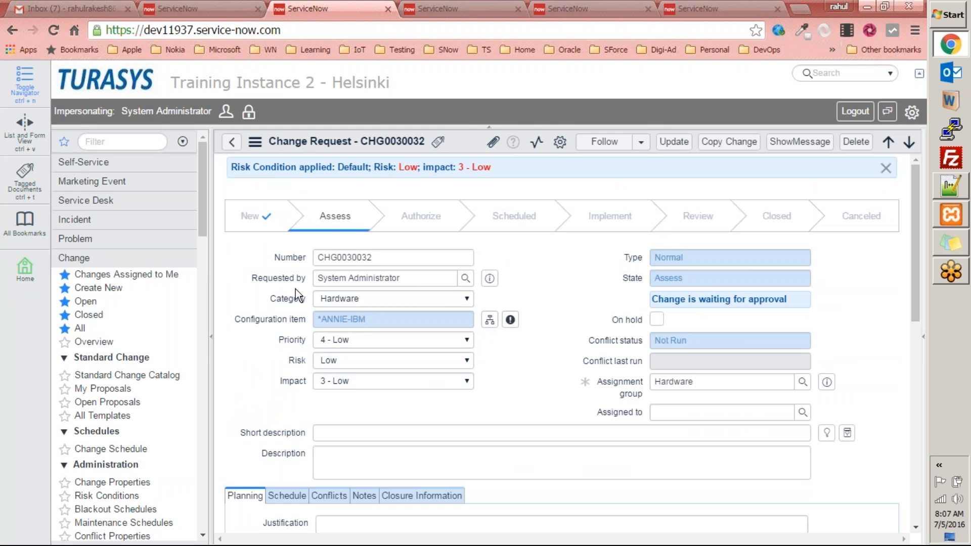
# Examine the configuration item, risk and impact fields, planning fields and related links of CHG0030032
pyautogui.moveTo(236, 323); pyautogui.dragTo(307, 321)
pyautogui.scroll(-10, 553, 405)
pyautogui.scroll(10, 528, 415)
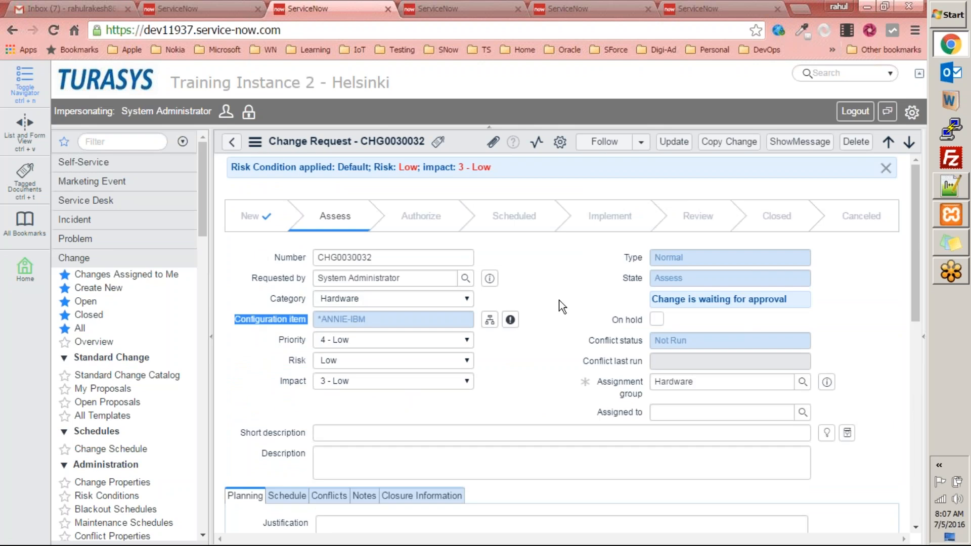
pyautogui.click(257, 366)
pyautogui.scroll(-10, 269, 362)
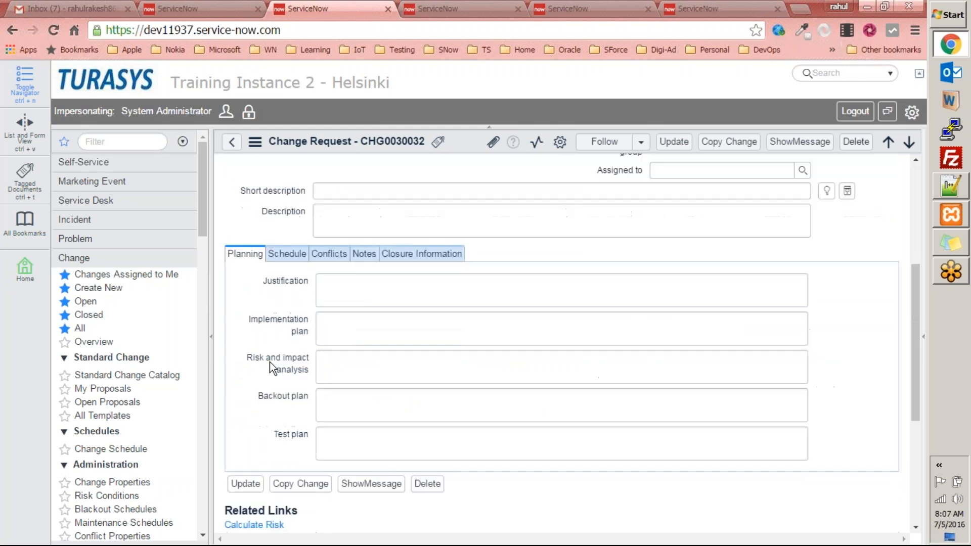
pyautogui.scroll(10, 423, 210)
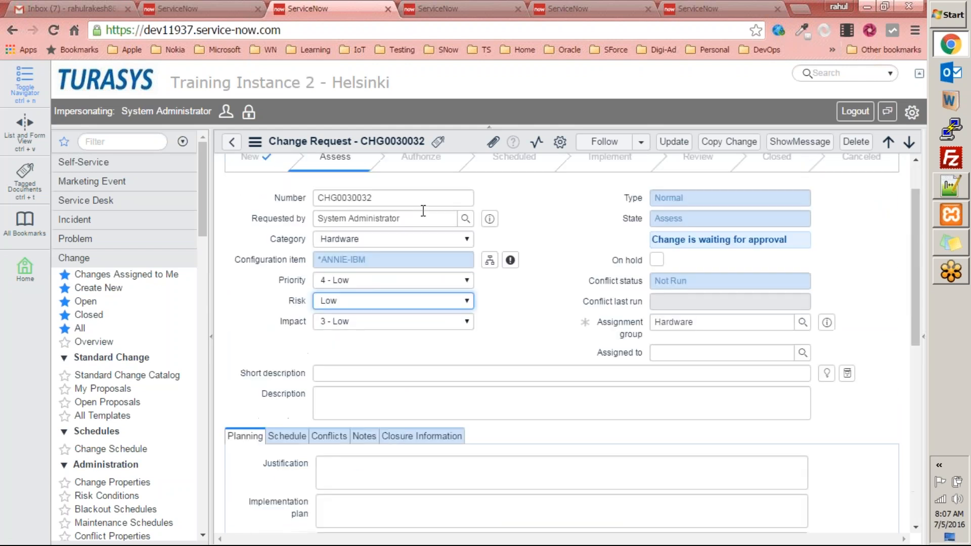
pyautogui.click(573, 246)
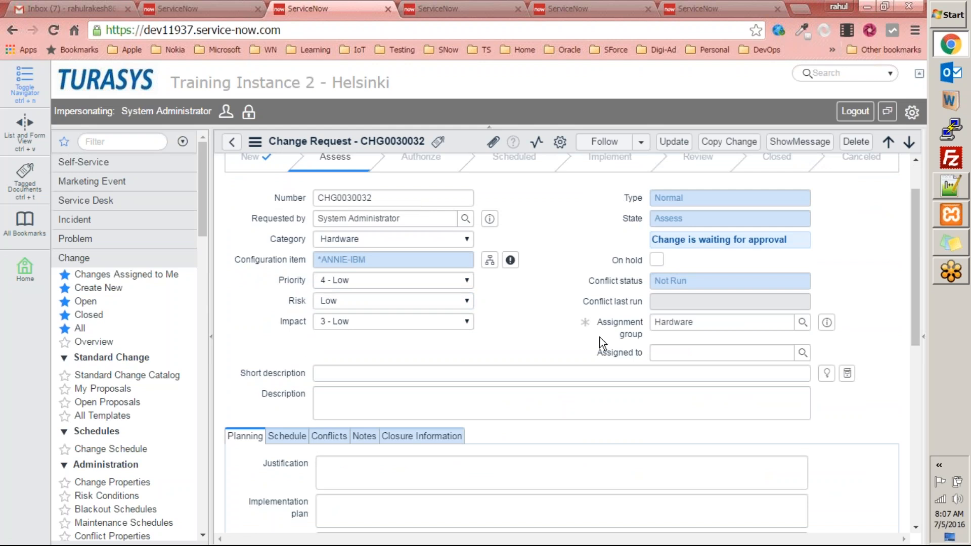
pyautogui.scroll(-7, 602, 341)
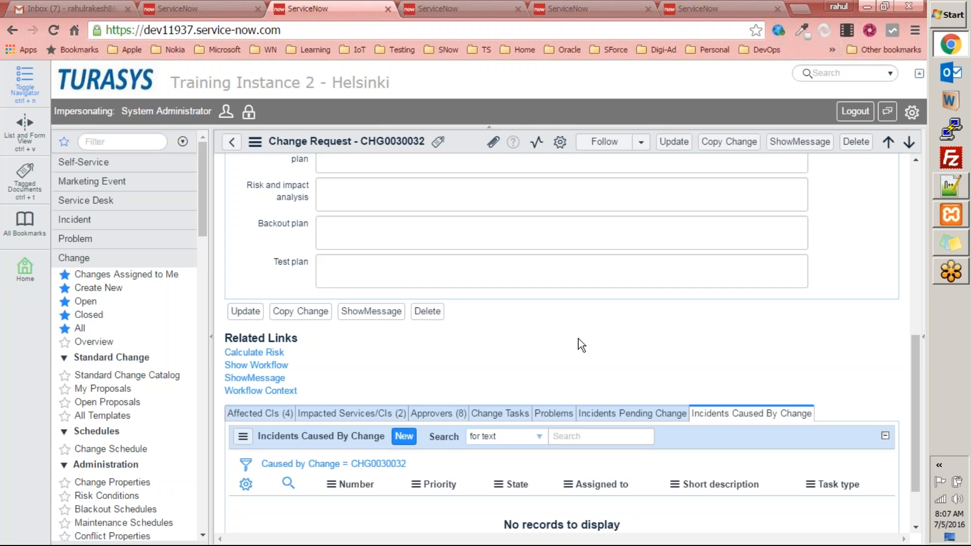
pyautogui.scroll(8, 578, 338)
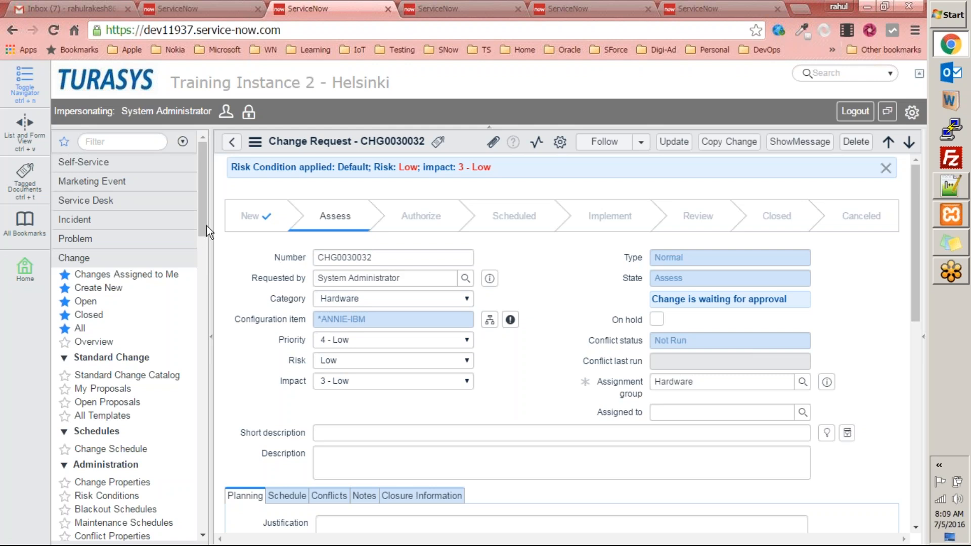
# Open the Blackout Wednesdays (GMT) record from the change blackout schedules and examine its conditions, schedule entries and child schedules
pyautogui.moveTo(203, 215); pyautogui.dragTo(203, 241)
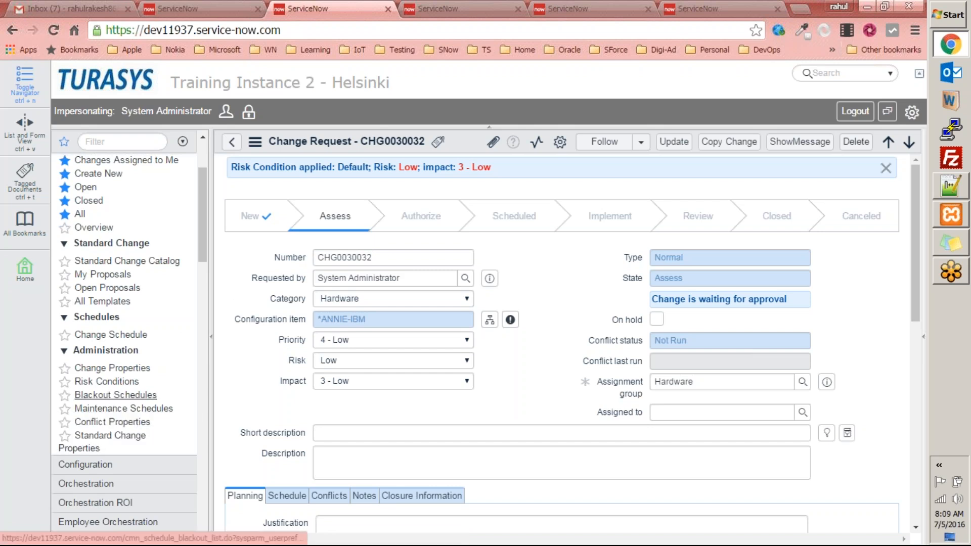
pyautogui.click(88, 396)
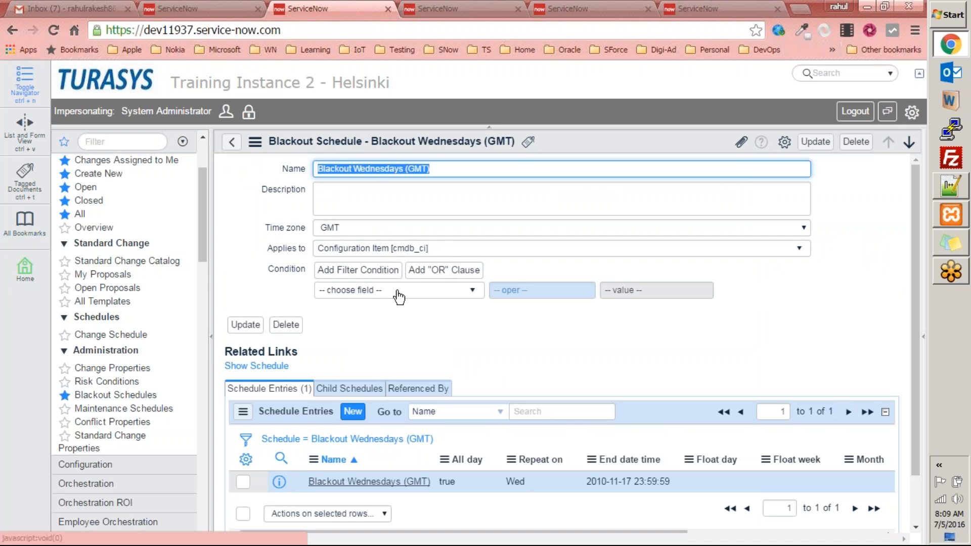
pyautogui.scroll(-2, 444, 329)
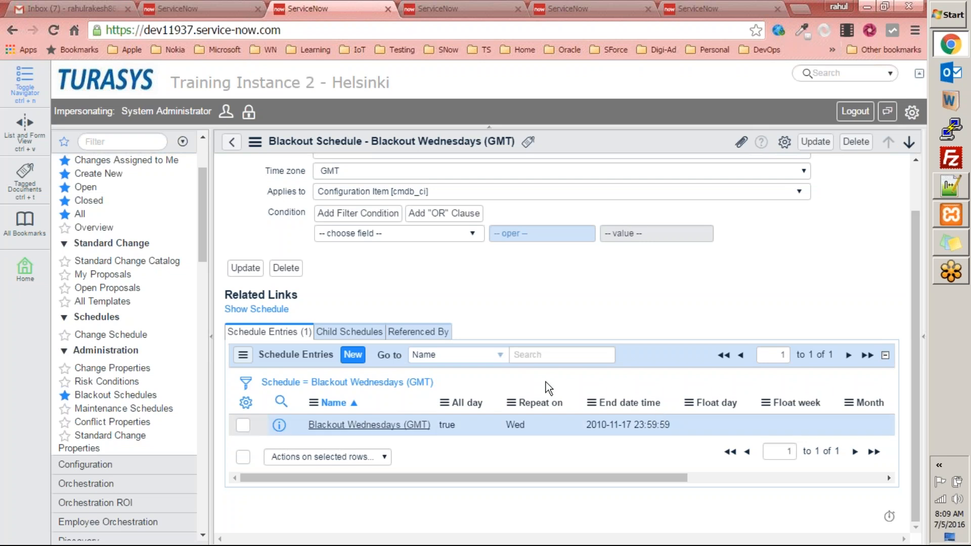
pyautogui.click(349, 331)
pyautogui.click(296, 346)
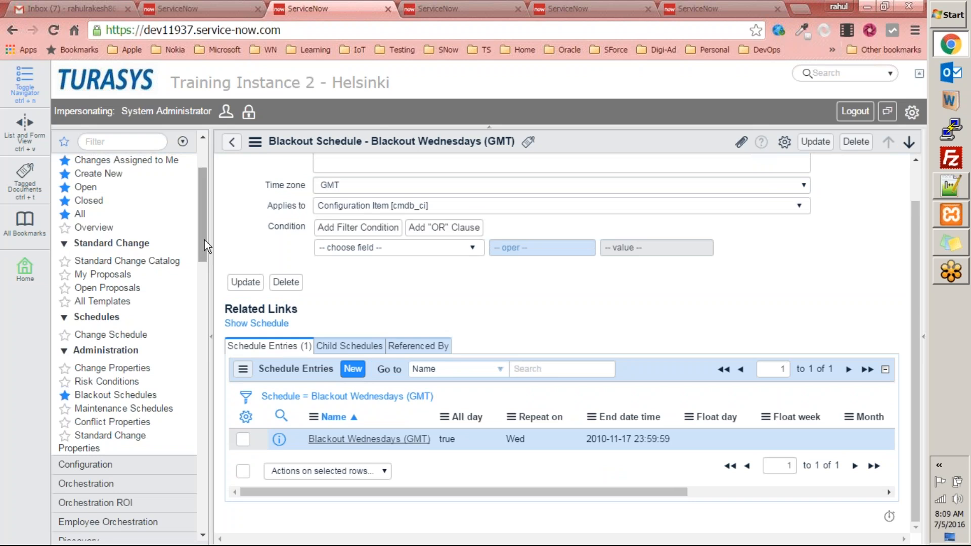
pyautogui.moveTo(204, 240); pyautogui.dragTo(206, 207)
pyautogui.scroll(-3, 148, 369)
pyautogui.scroll(2, 149, 375)
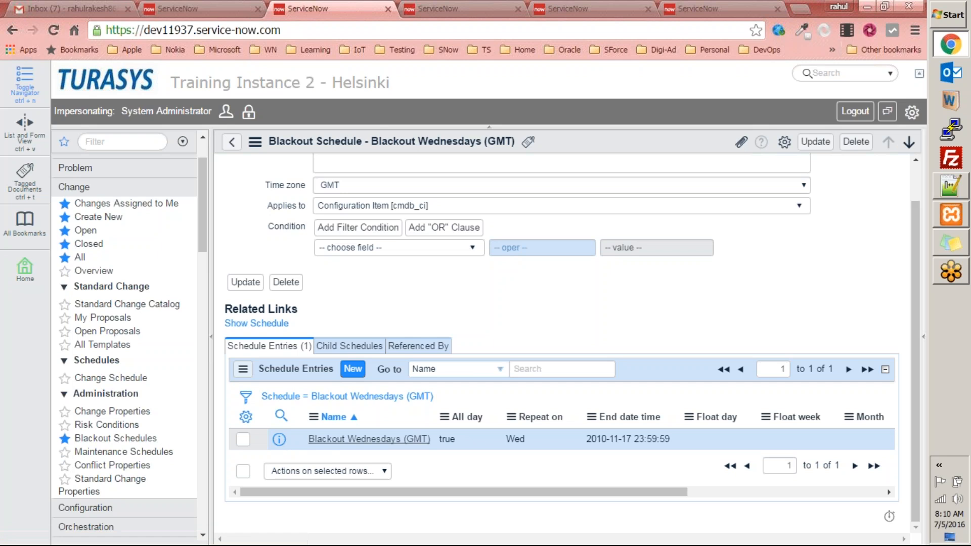
pyautogui.moveTo(154, 438); pyautogui.dragTo(72, 444)
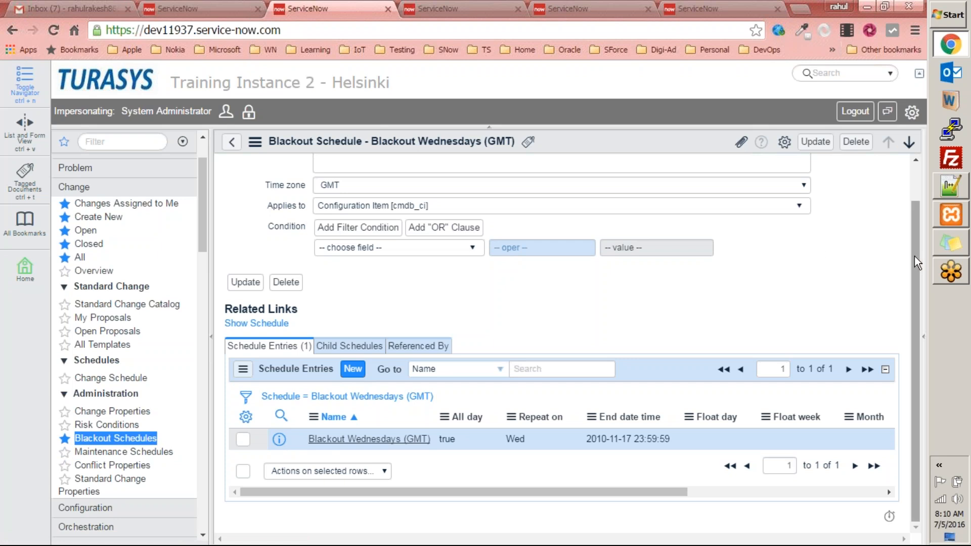
pyautogui.scroll(3, 200, 198)
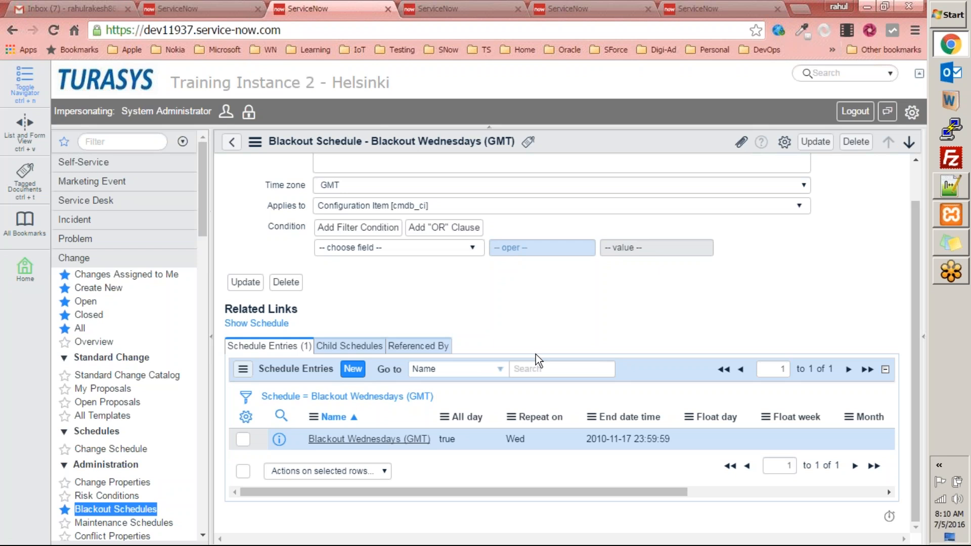
pyautogui.click(705, 323)
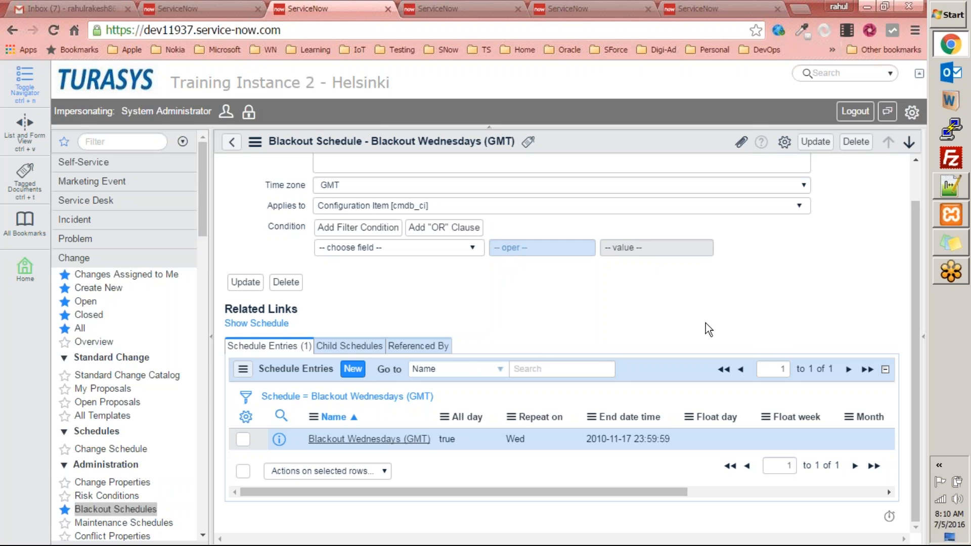